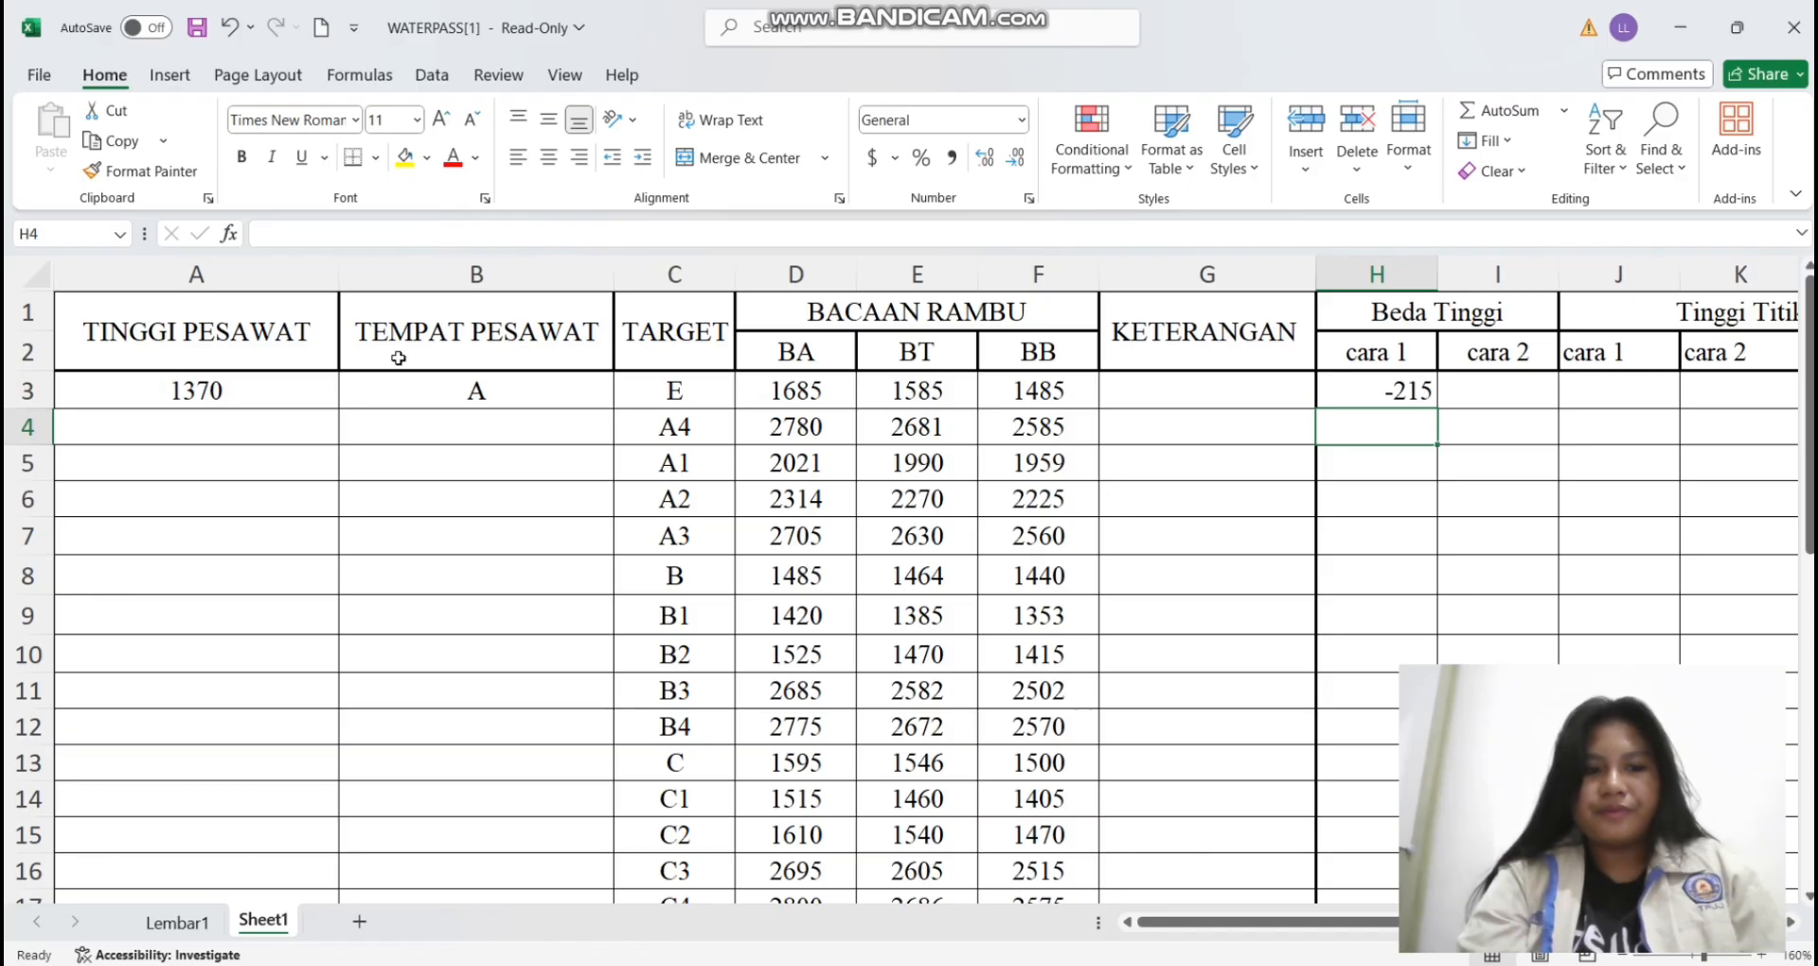
pyautogui.write('=')
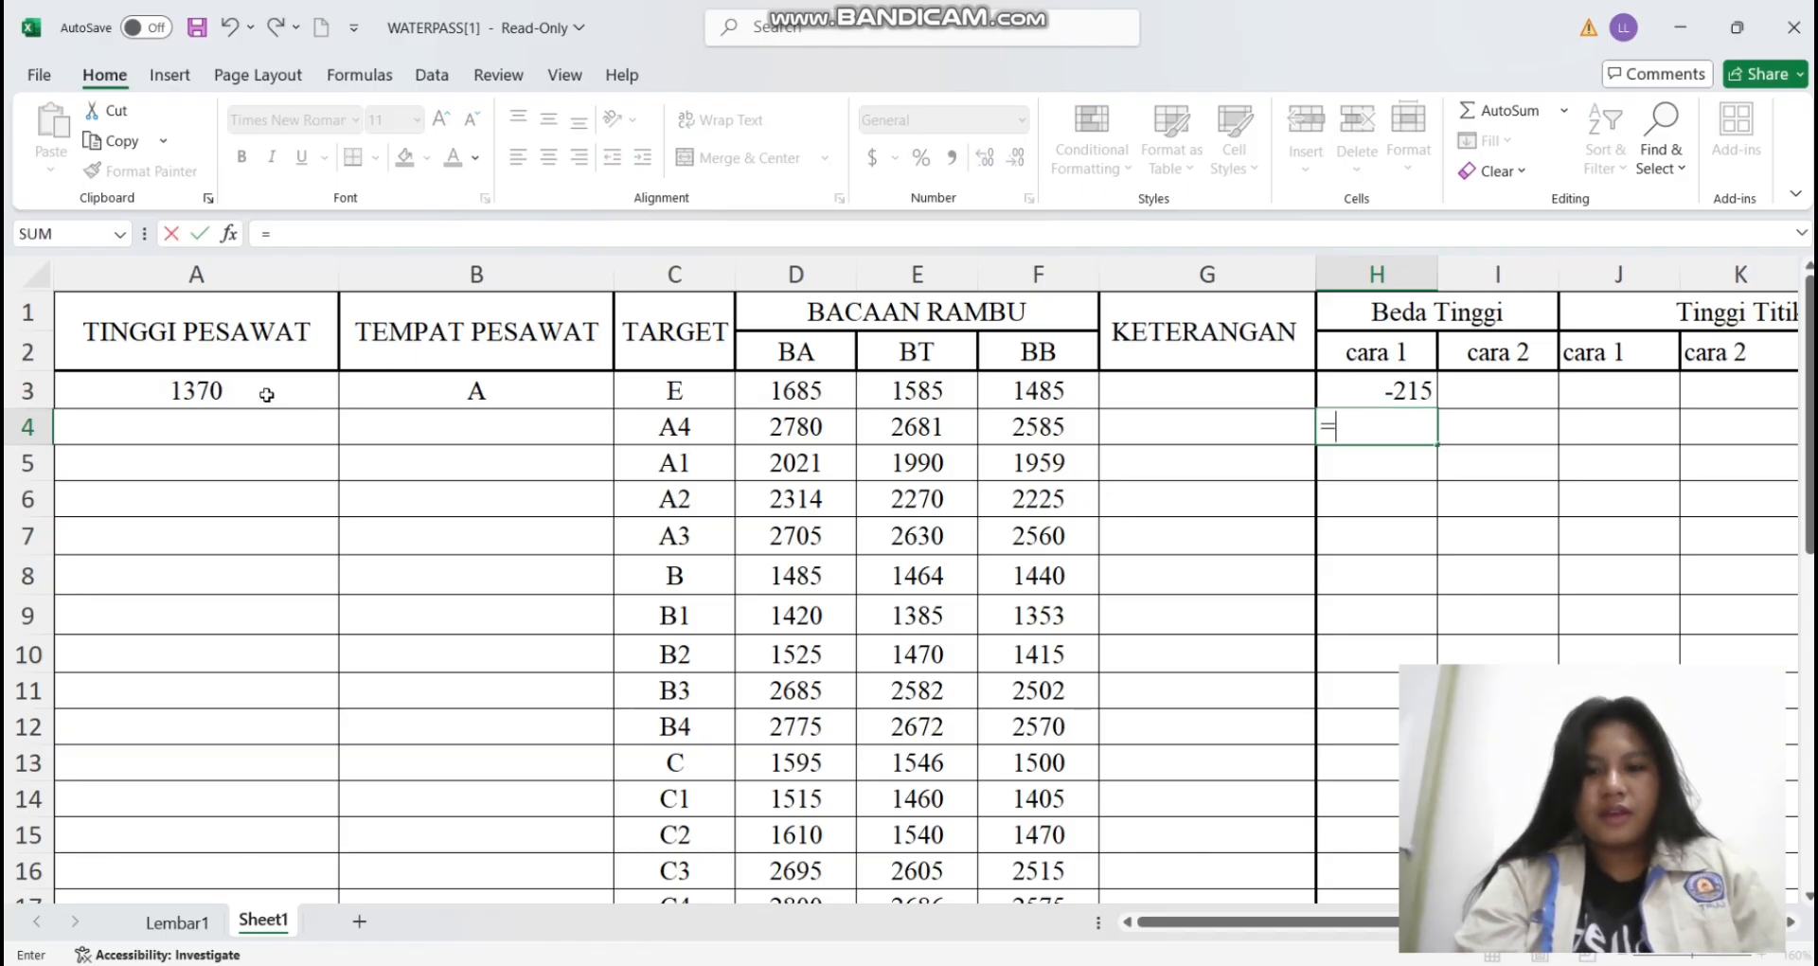
pyautogui.click(230, 389)
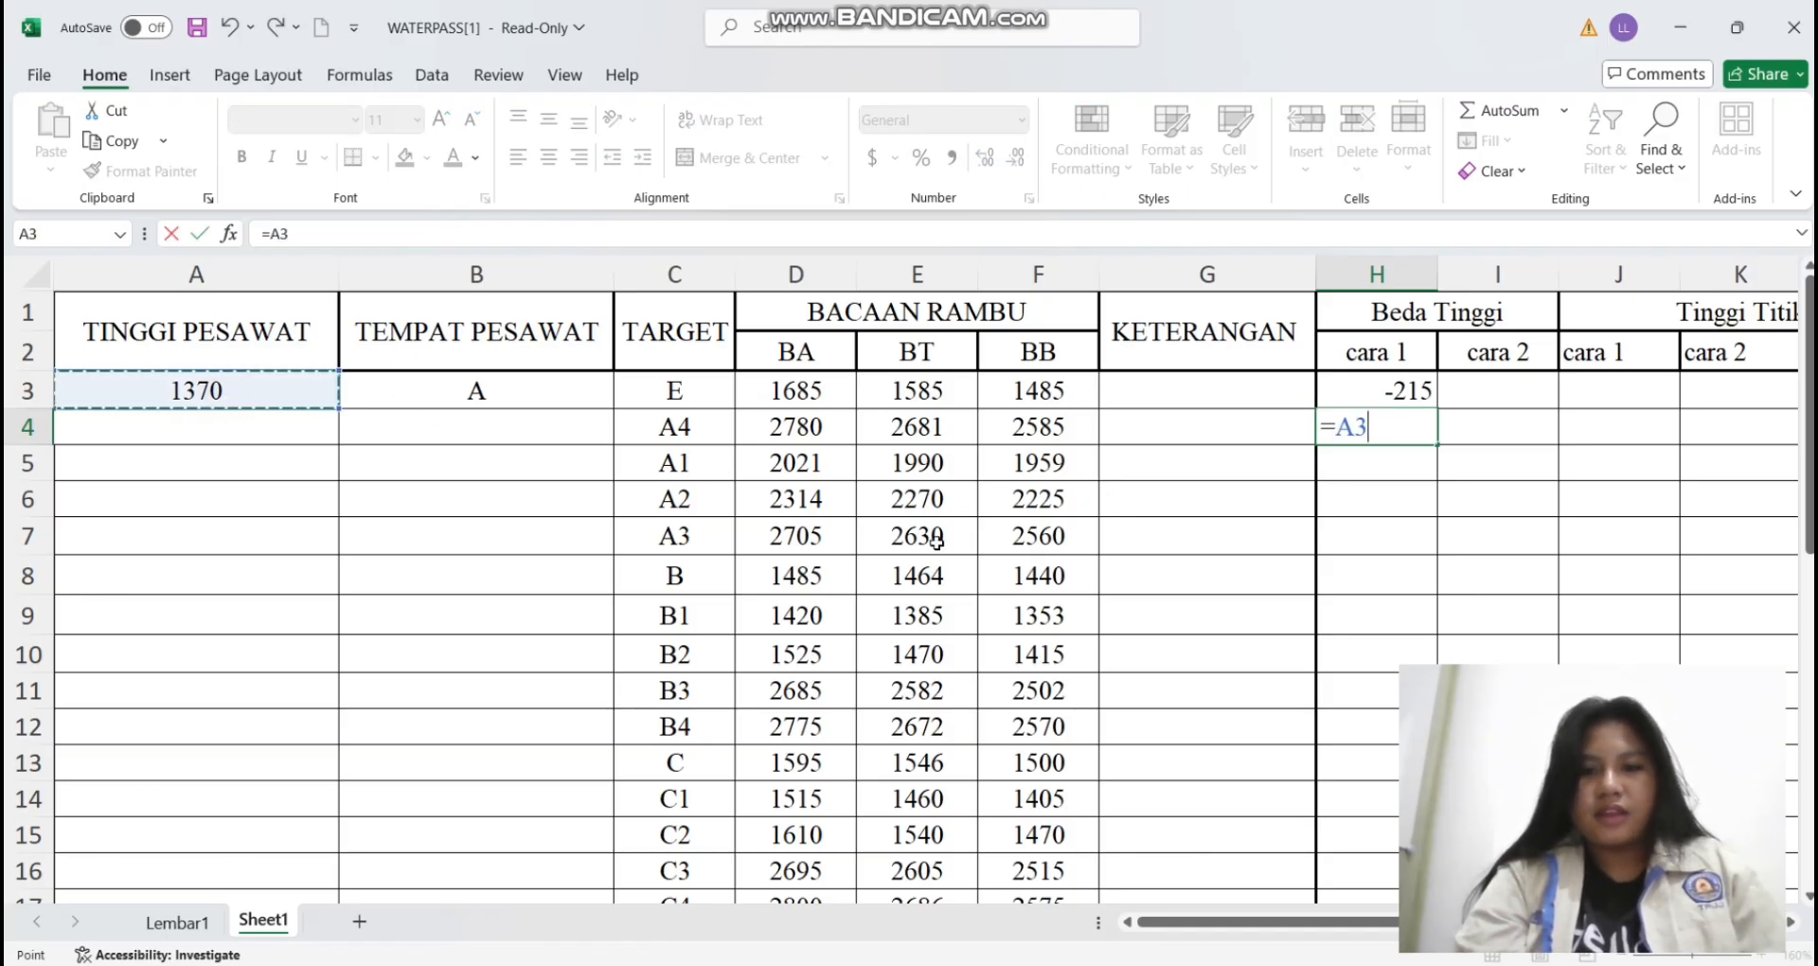
pyautogui.click(921, 428)
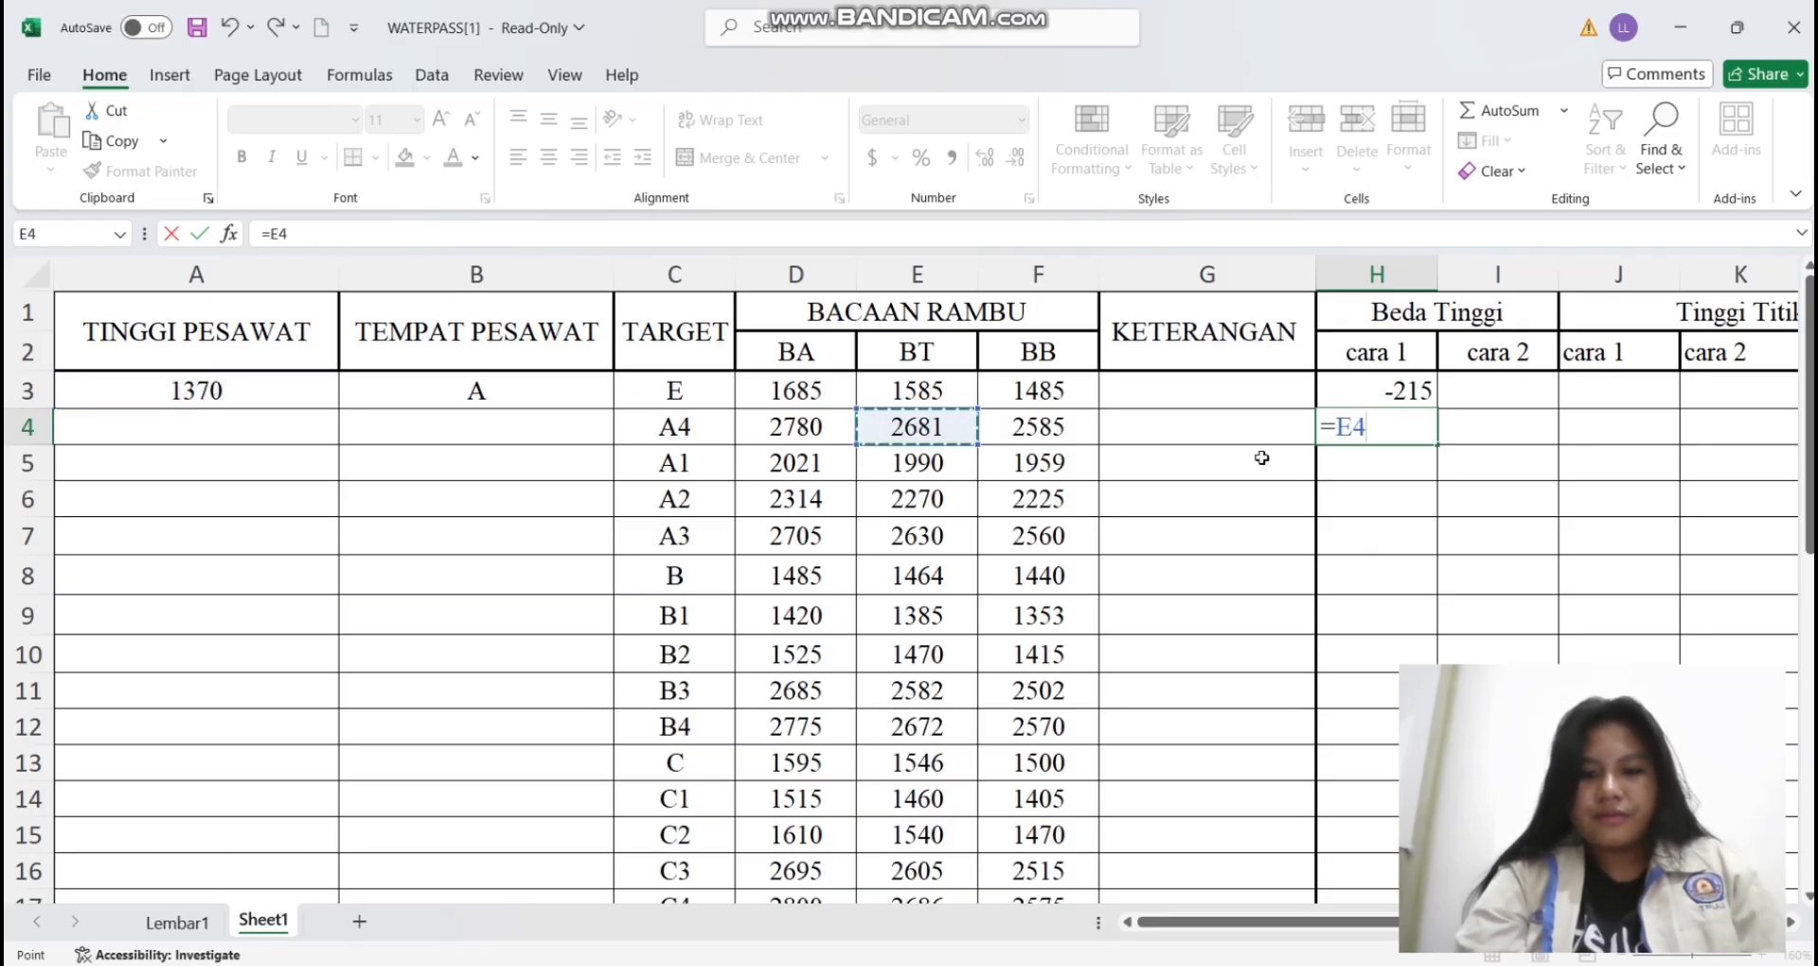
pyautogui.press('BackSpace')
pyautogui.press('BackSpace')
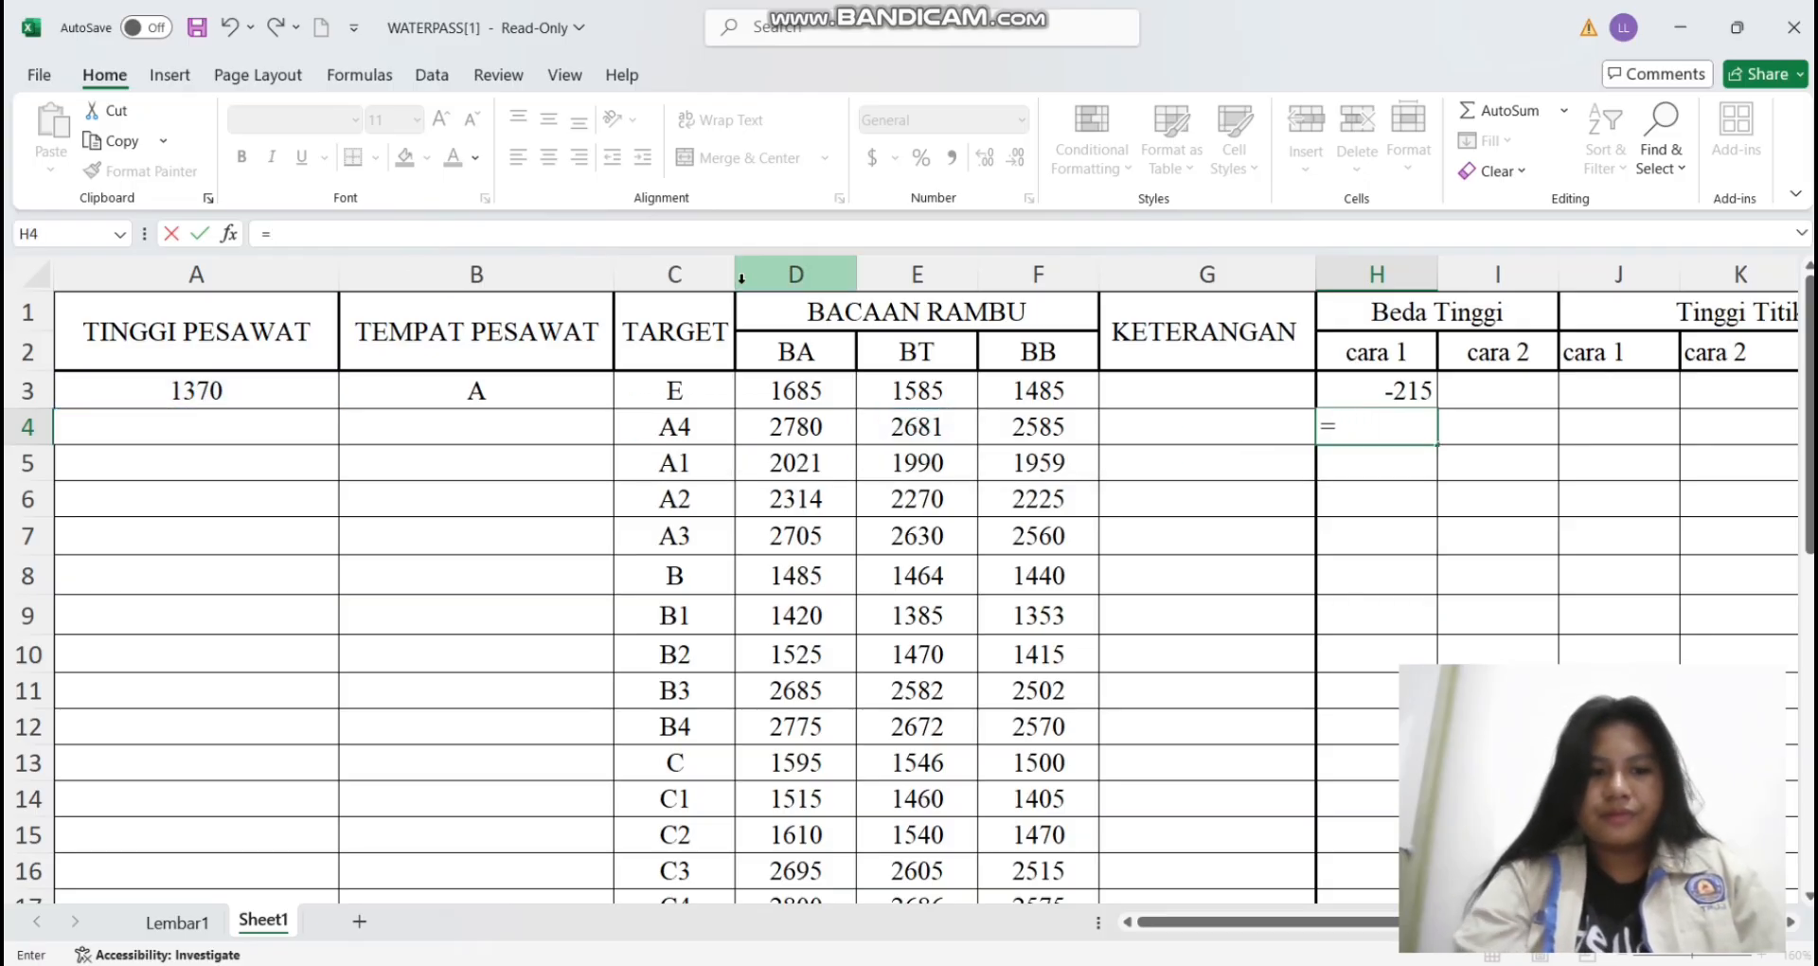
# Enter the formula =$A$3-E4 in H4, with an absolute reference to the instrument height
pyautogui.click(302, 389)
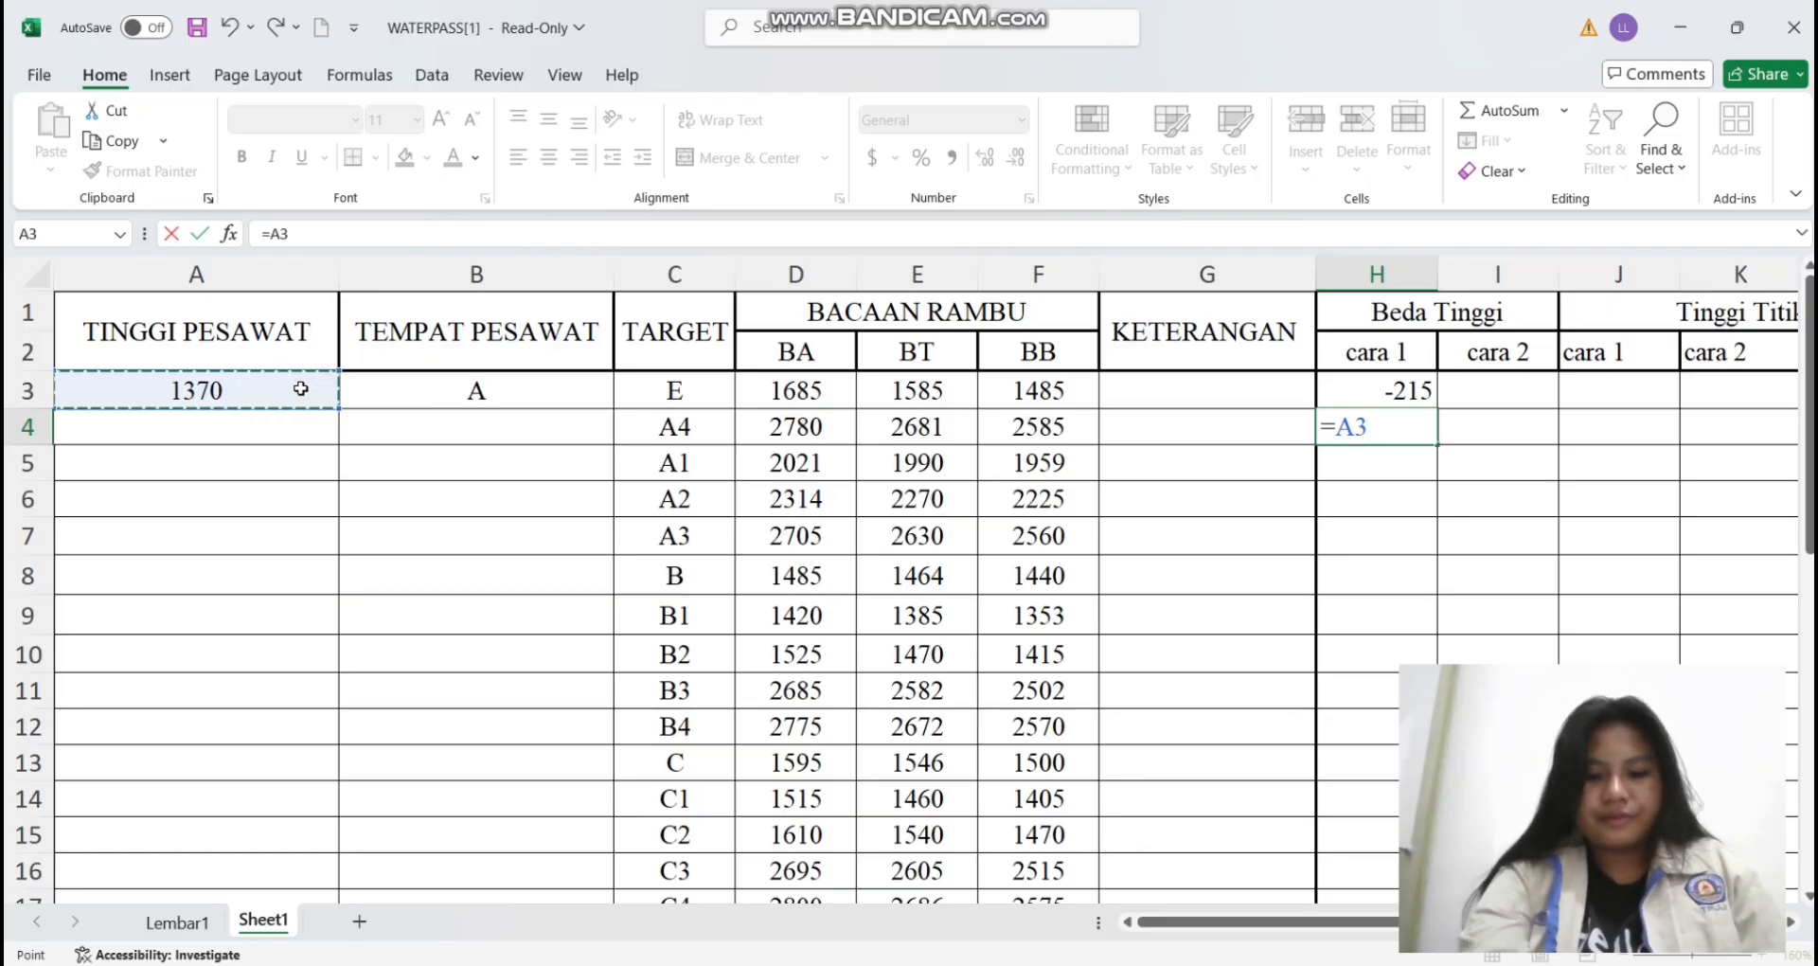
pyautogui.write('=')
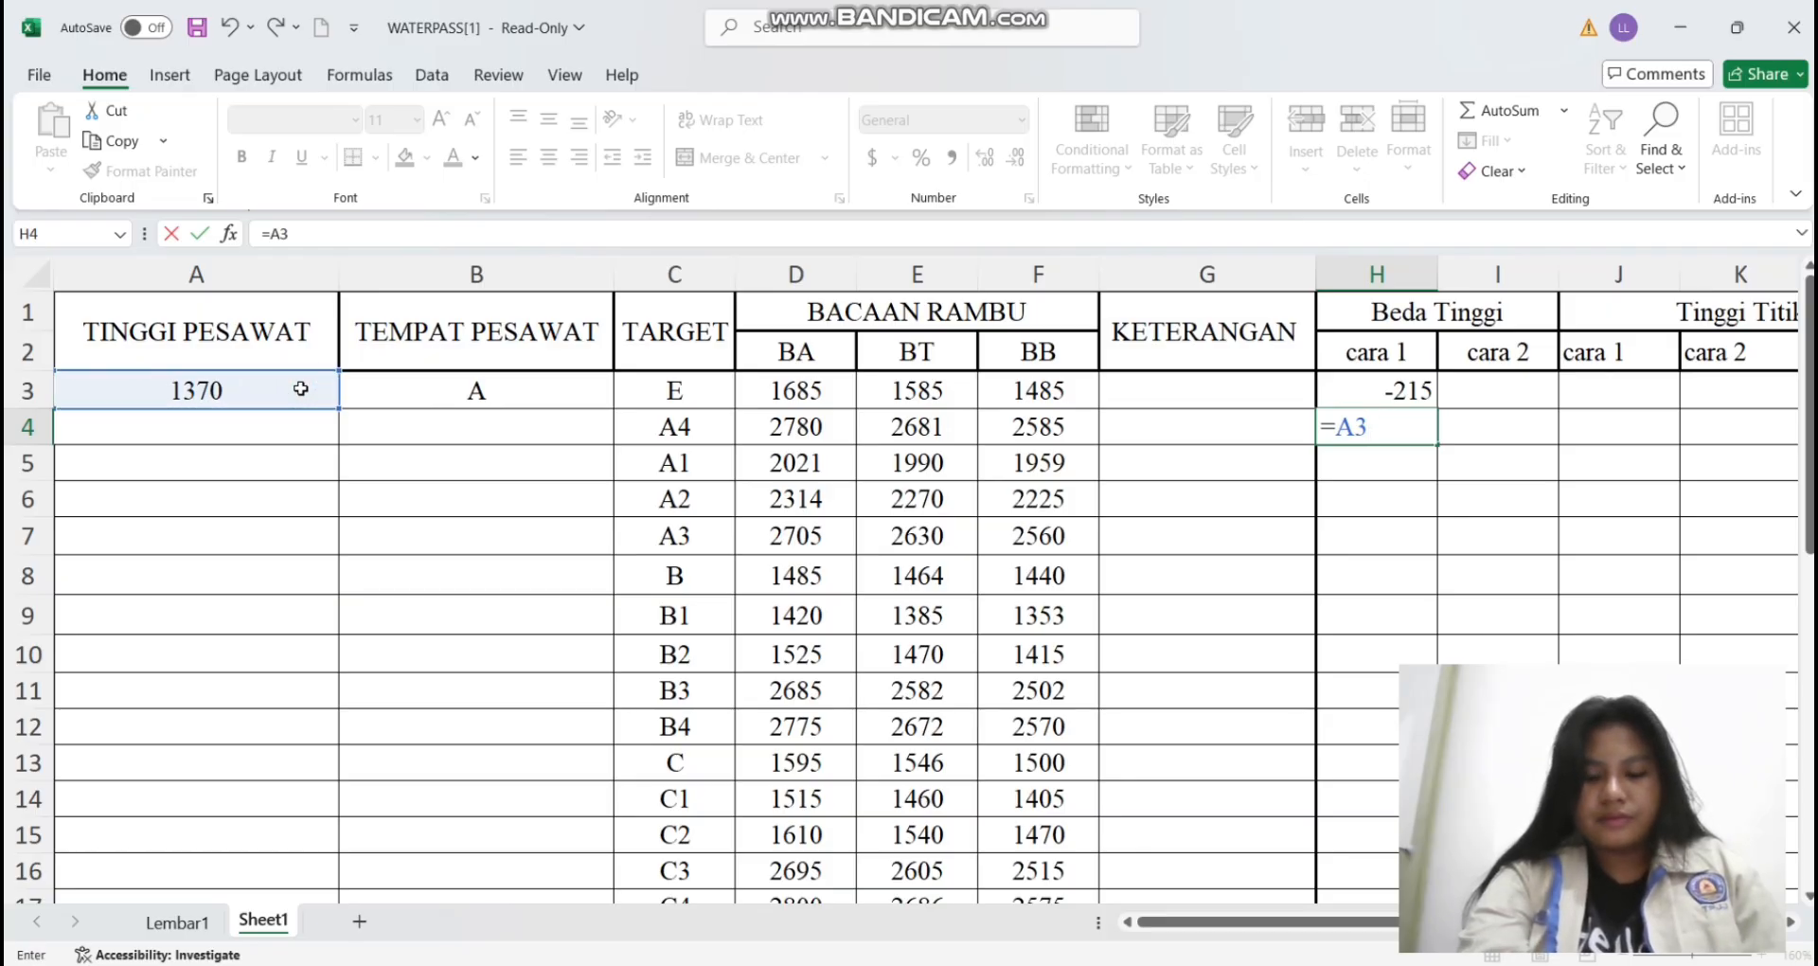
pyautogui.click(937, 429)
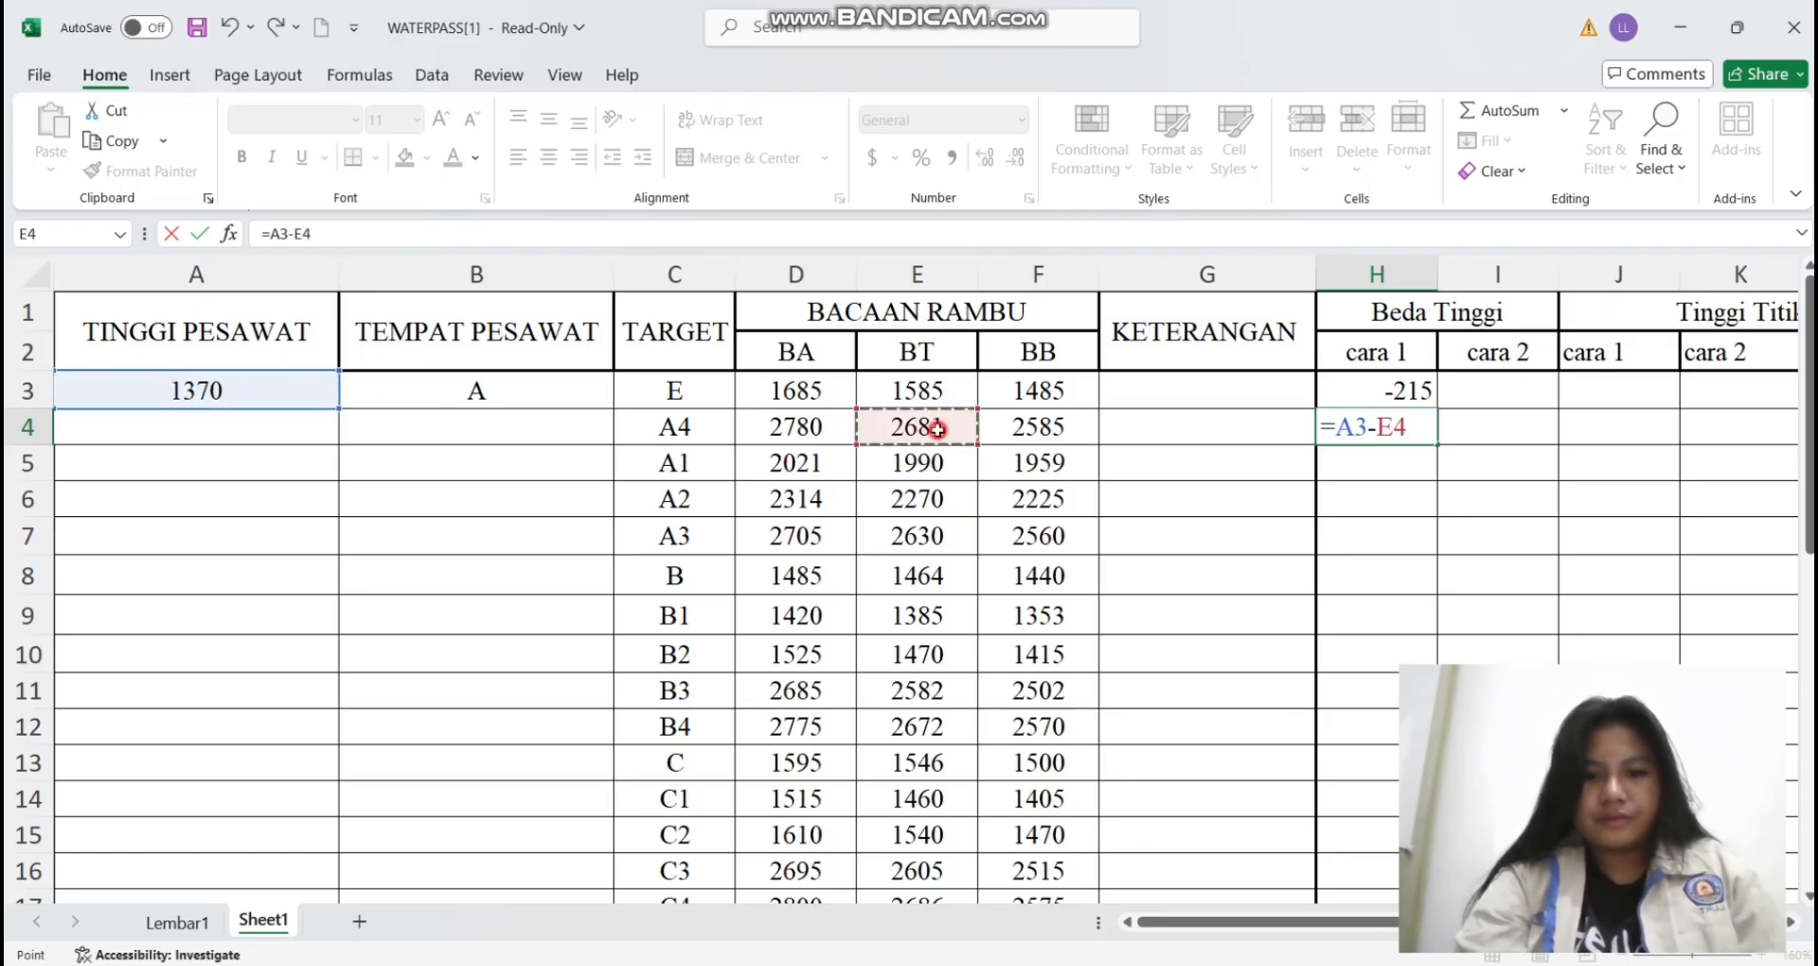
pyautogui.click(272, 234)
pyautogui.press('F4')
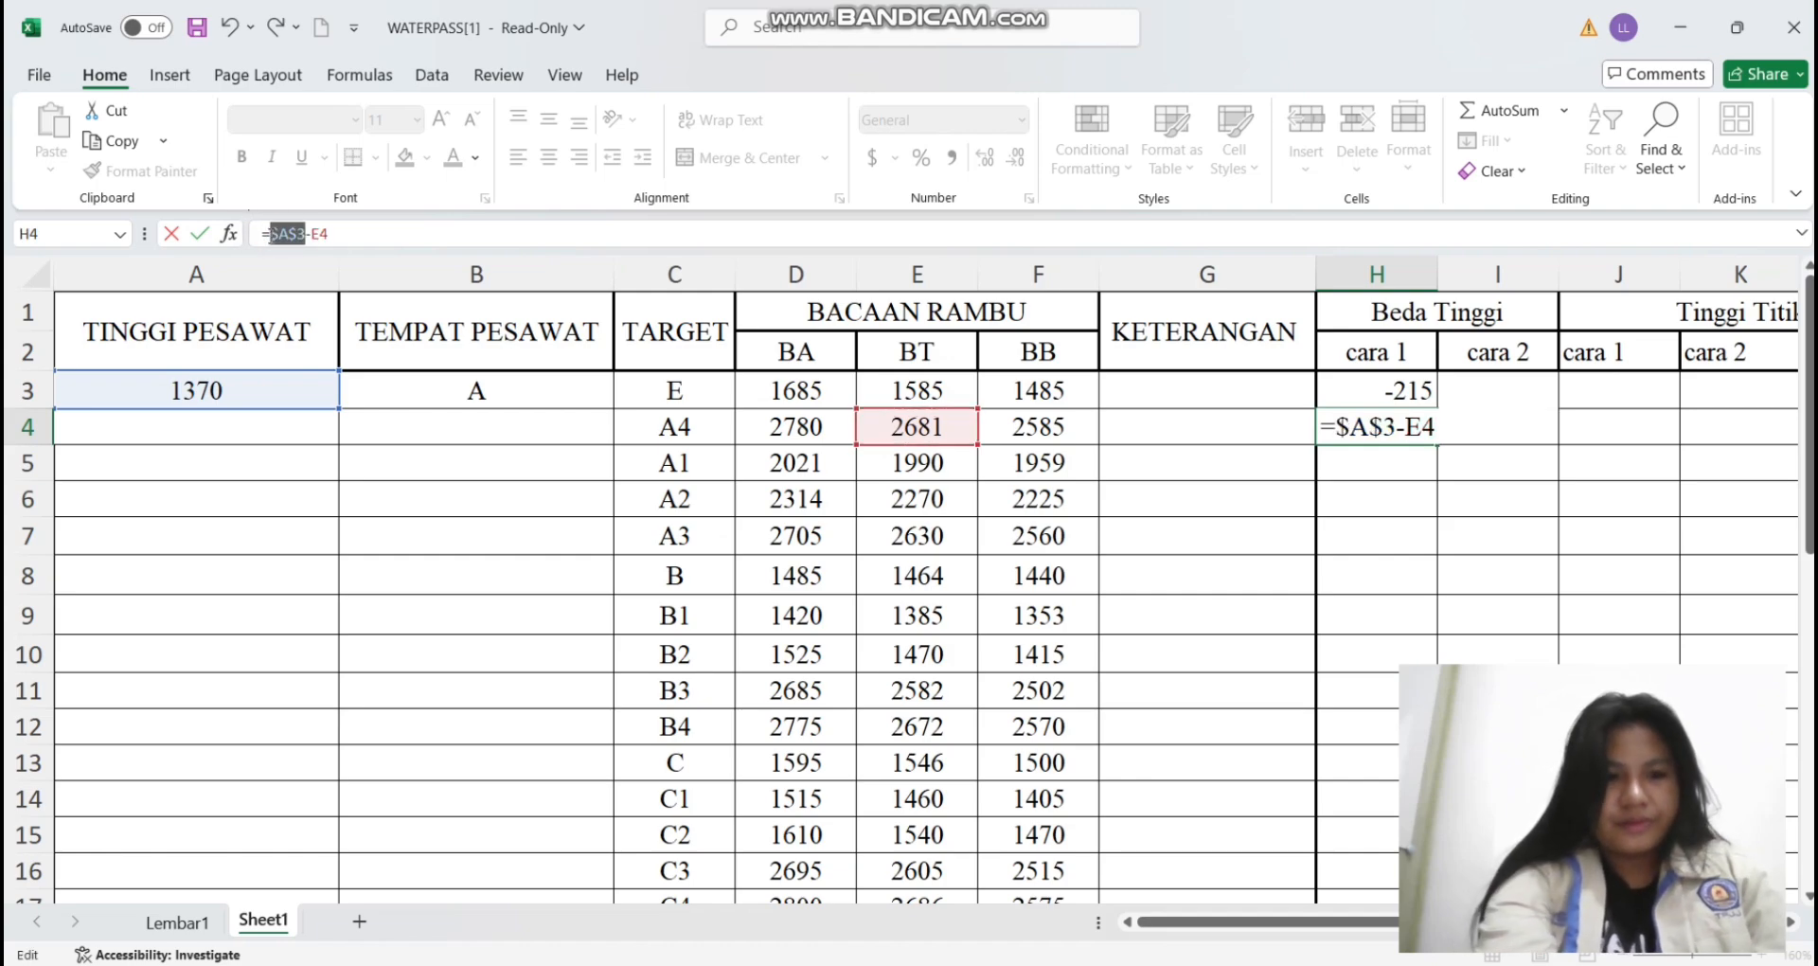
pyautogui.press('Return')
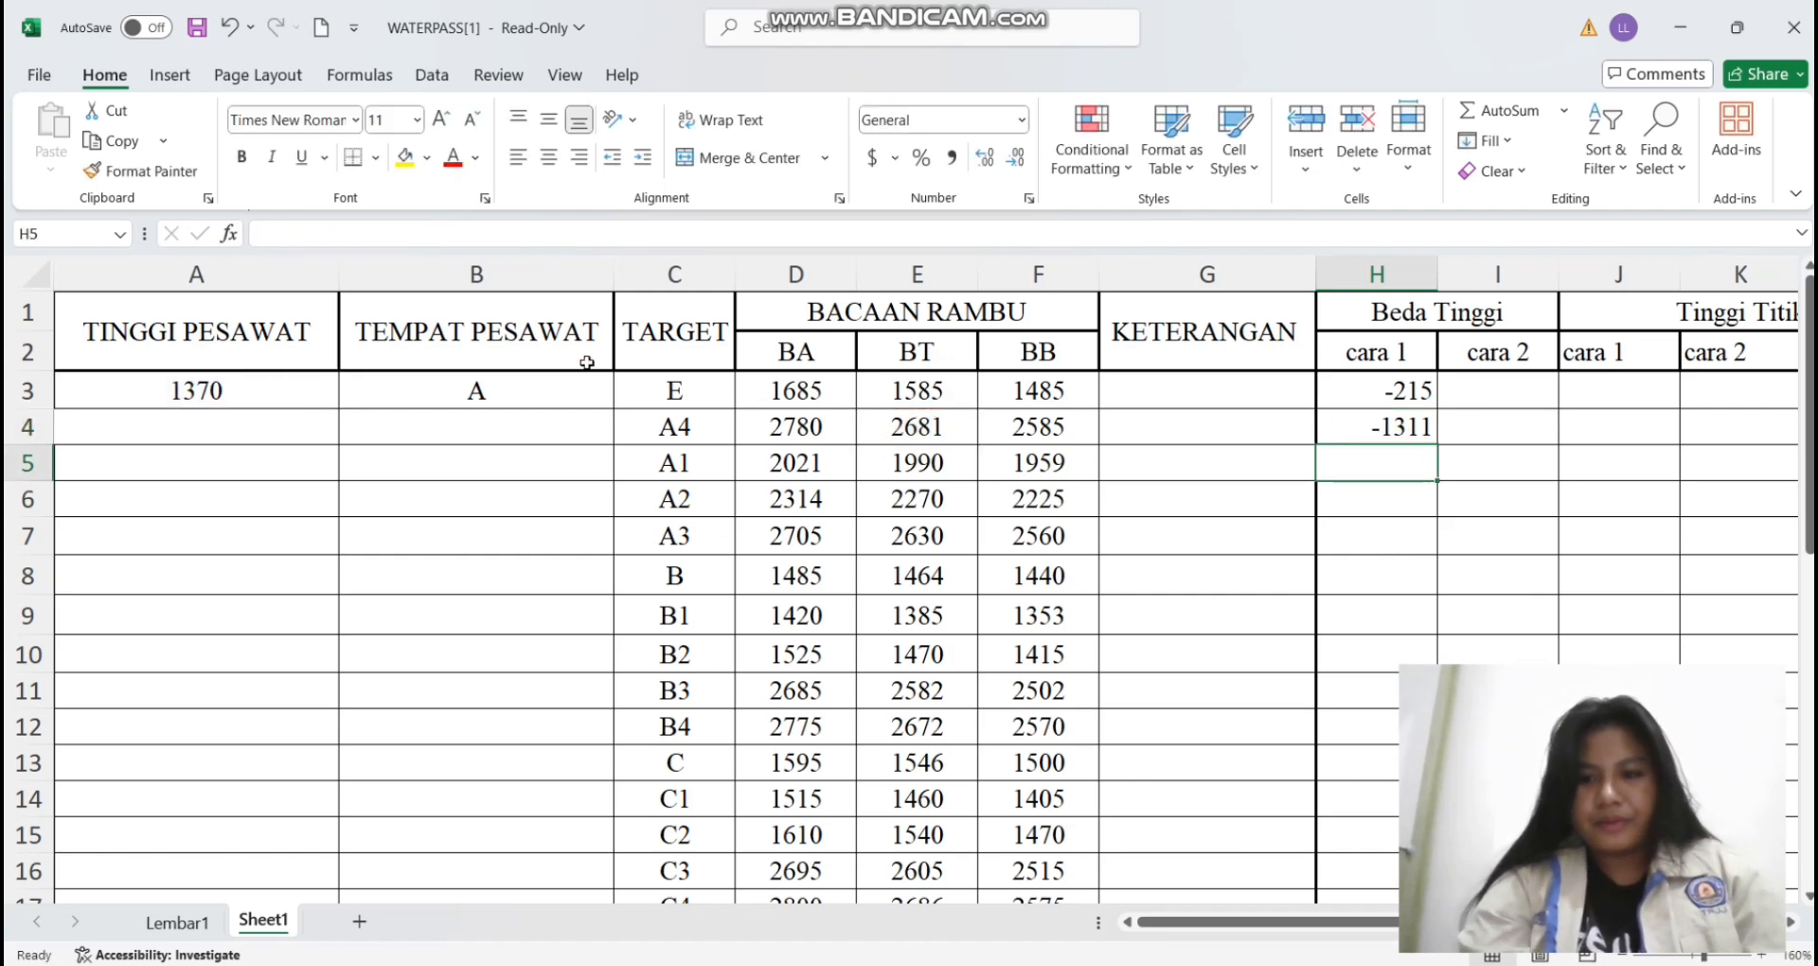
# Fill the H4 formula down the Beda Tinggi cara 1 column through H27
pyautogui.keyDown('ctrl'); pyautogui.scroll(-5, 1195, 536); pyautogui.keyUp('ctrl')
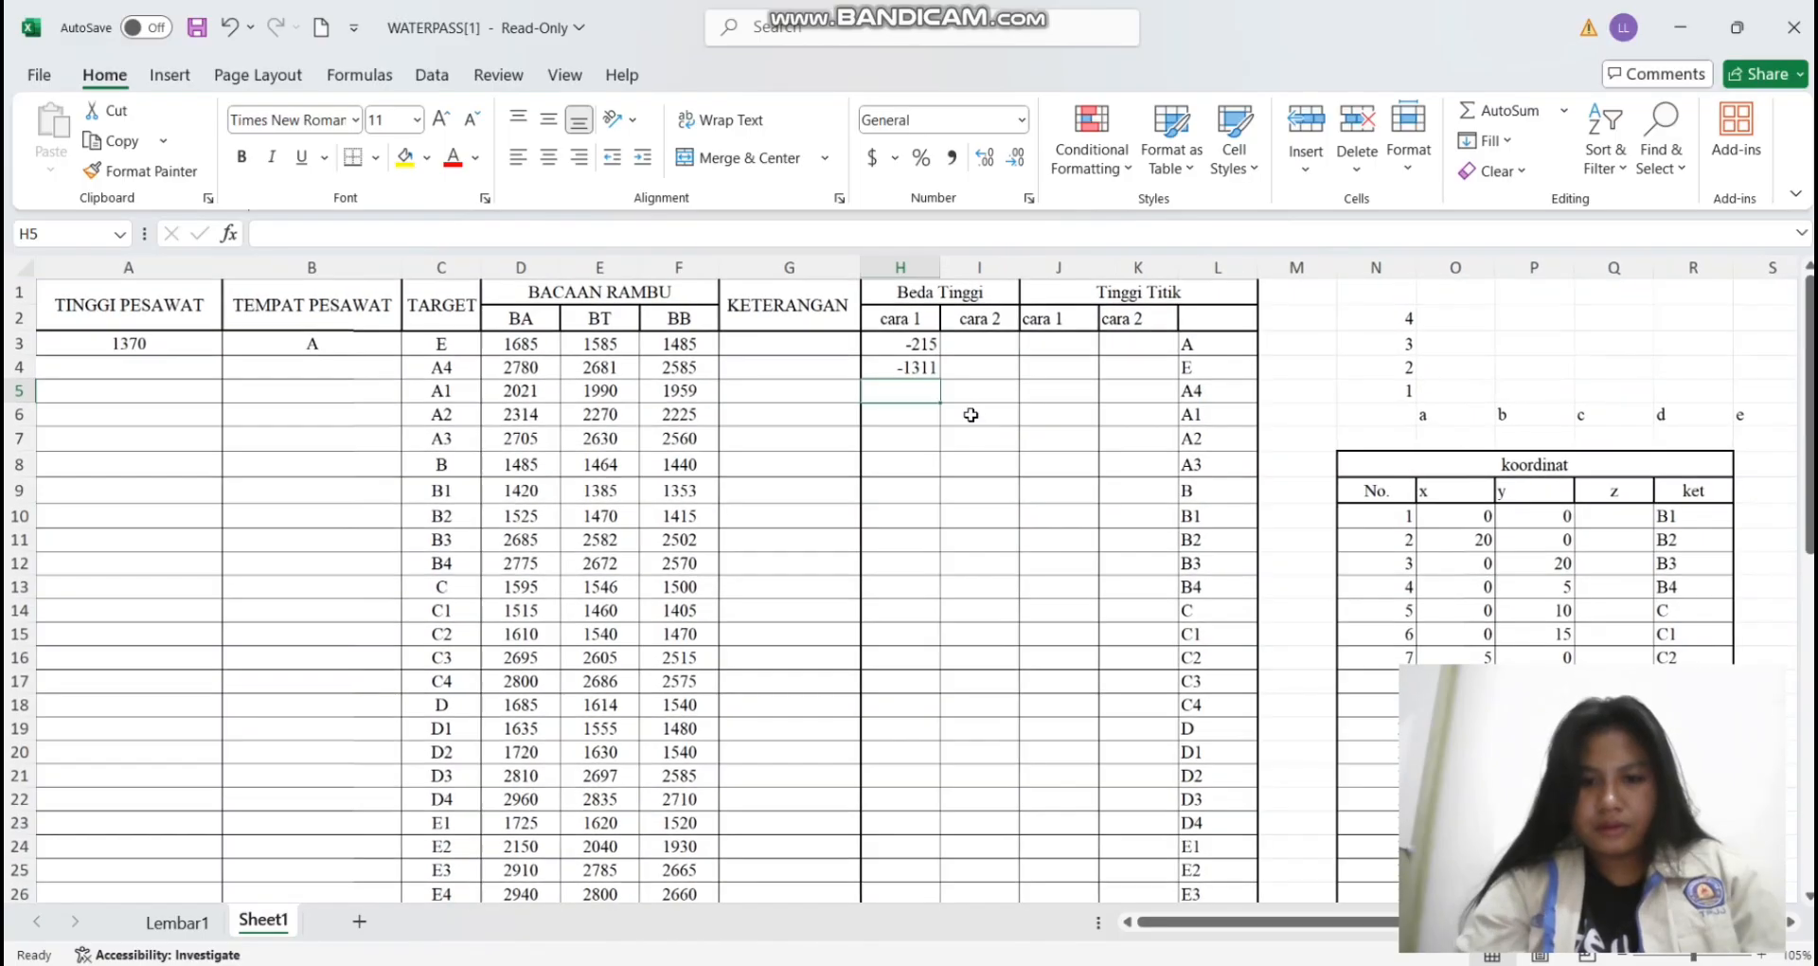
pyautogui.click(927, 370)
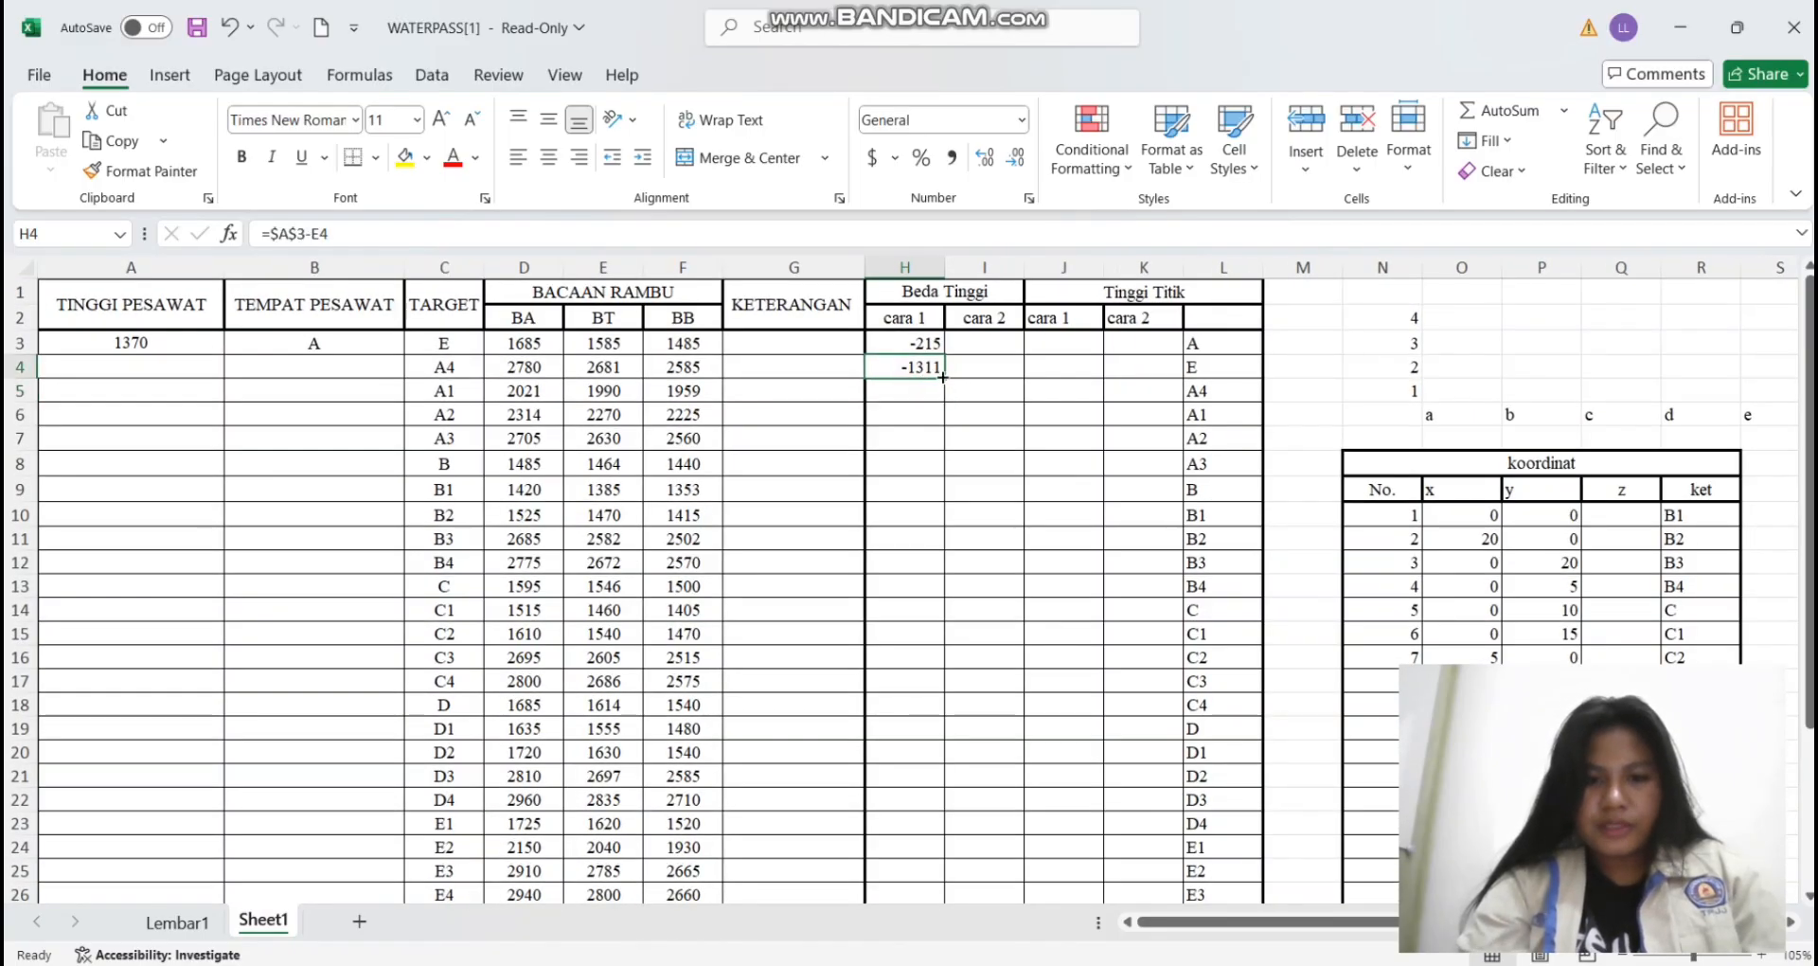
pyautogui.moveTo(942, 377); pyautogui.dragTo(933, 849)
pyautogui.scroll(1, 995, 736)
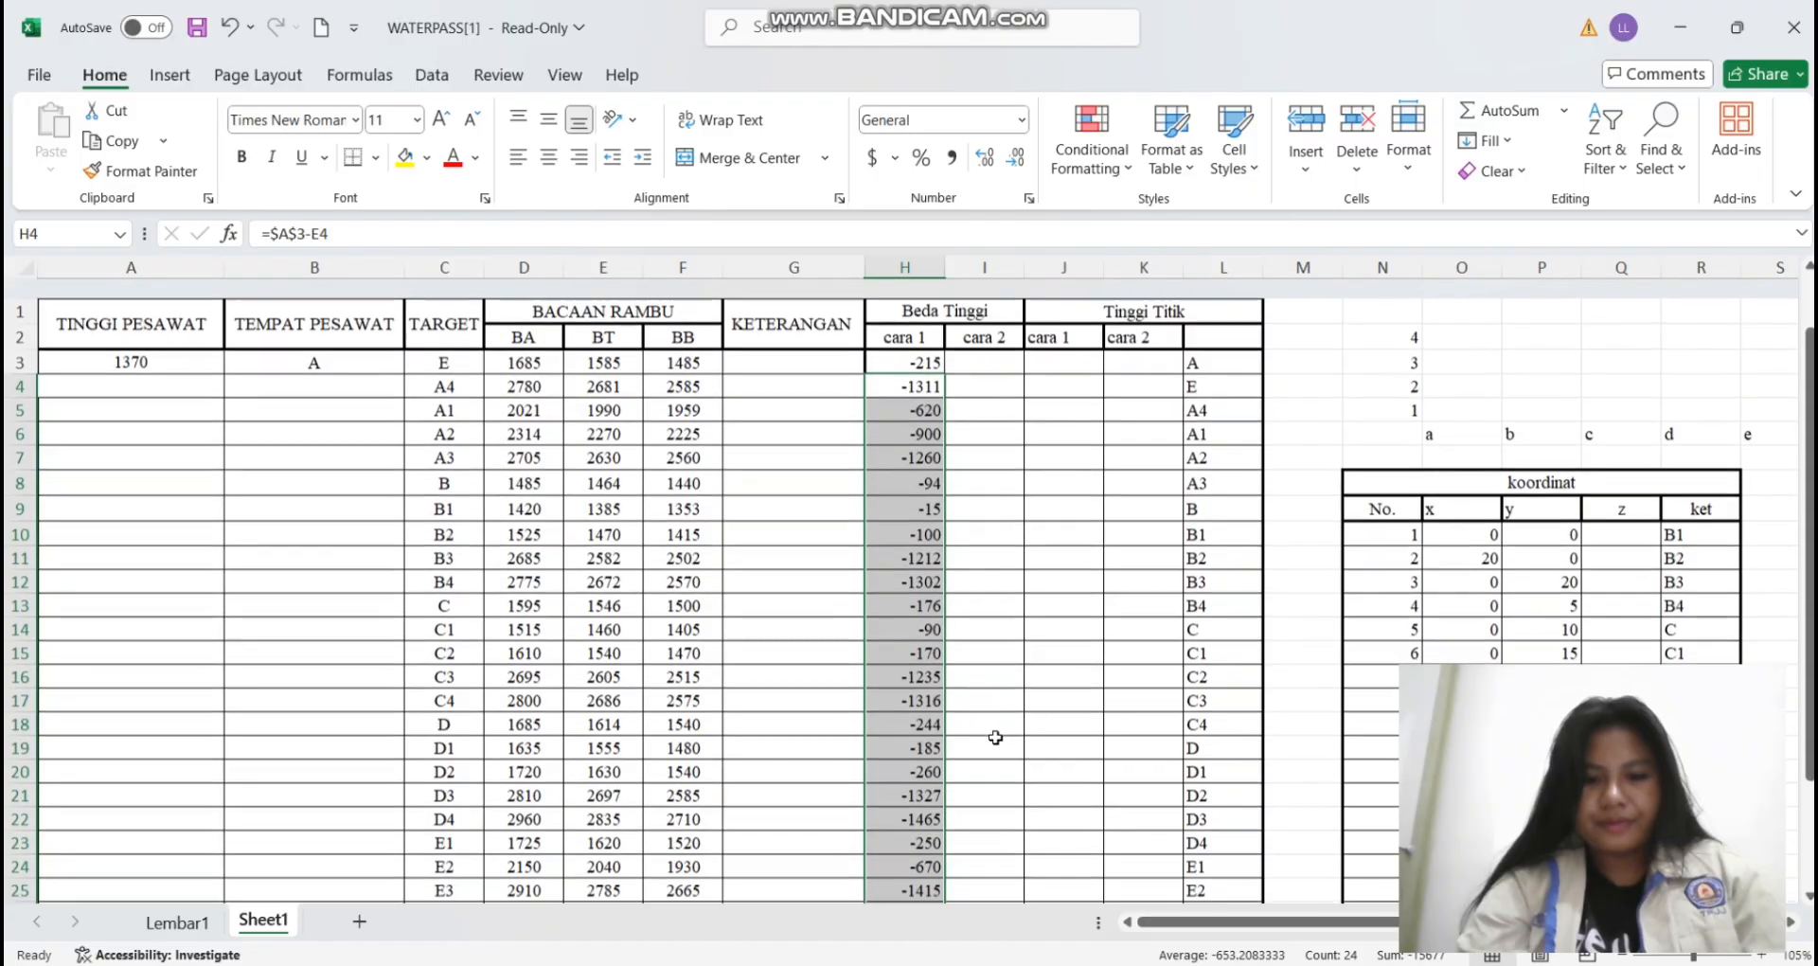
# Enter the formula =A3-E3 in I3, the first cell of Beda Tinggi cara 2
pyautogui.click(993, 357)
pyautogui.keyDown('ctrl'); pyautogui.scroll(7, 994, 350); pyautogui.keyUp('ctrl')
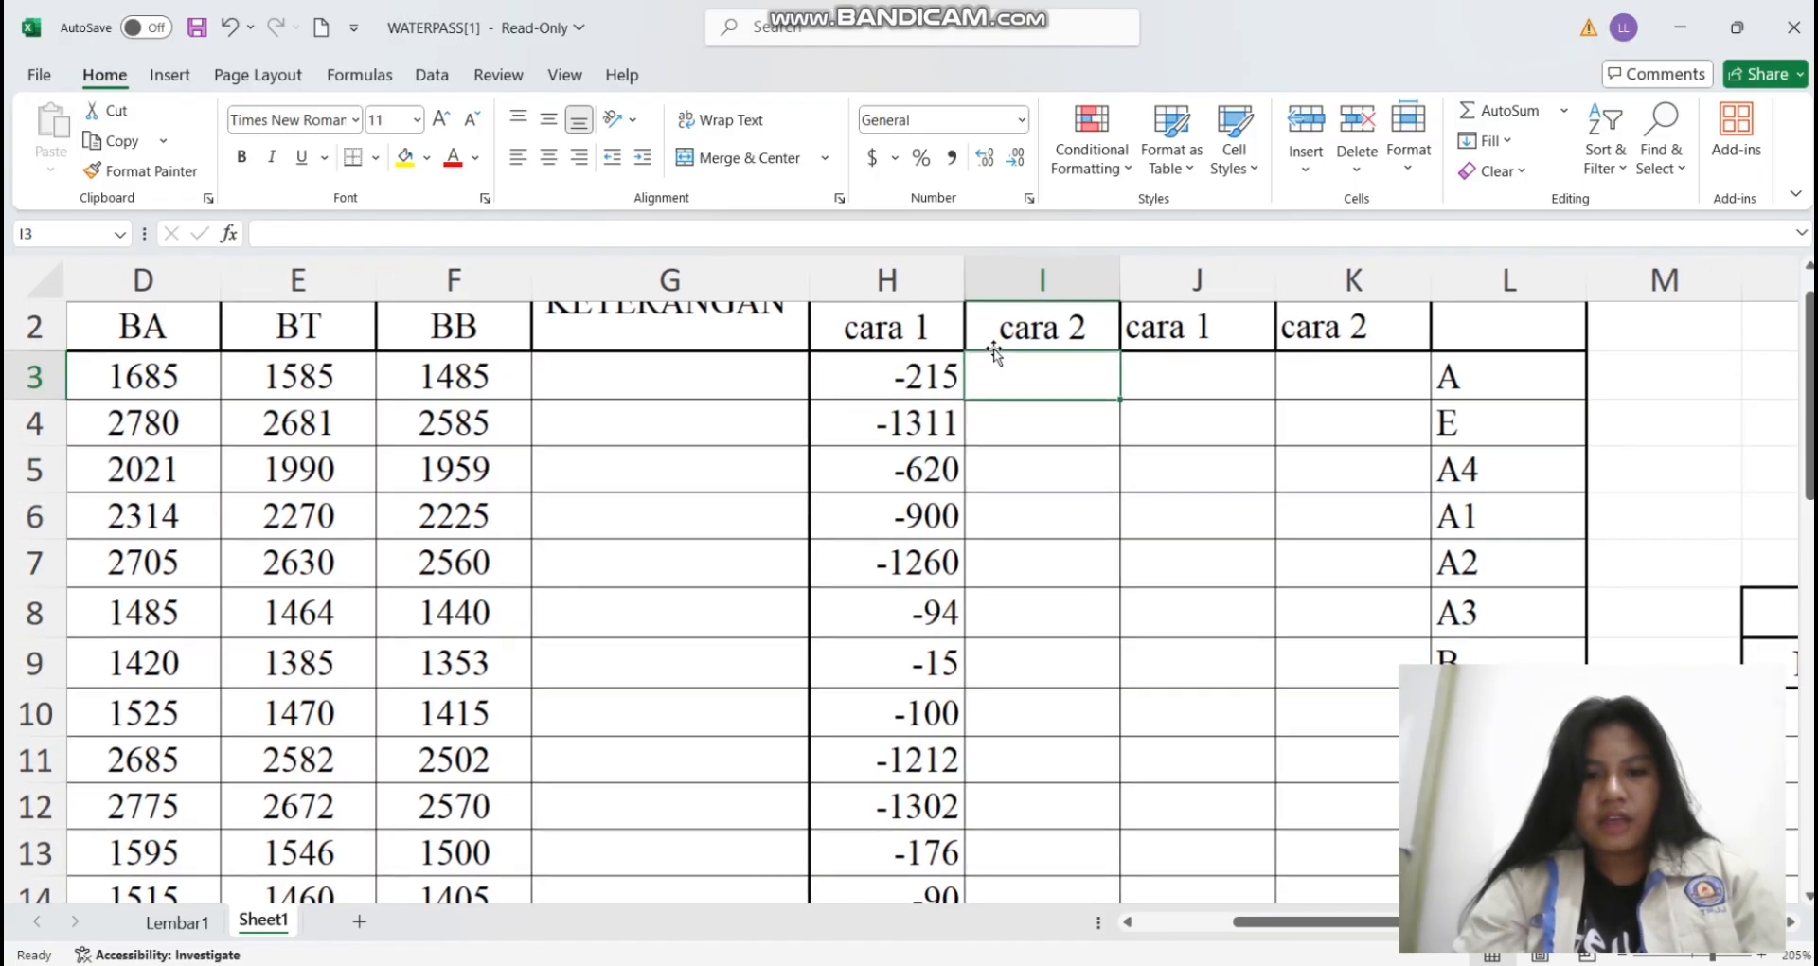
pyautogui.keyDown('ctrl'); pyautogui.scroll(-5, 994, 350); pyautogui.keyUp('ctrl')
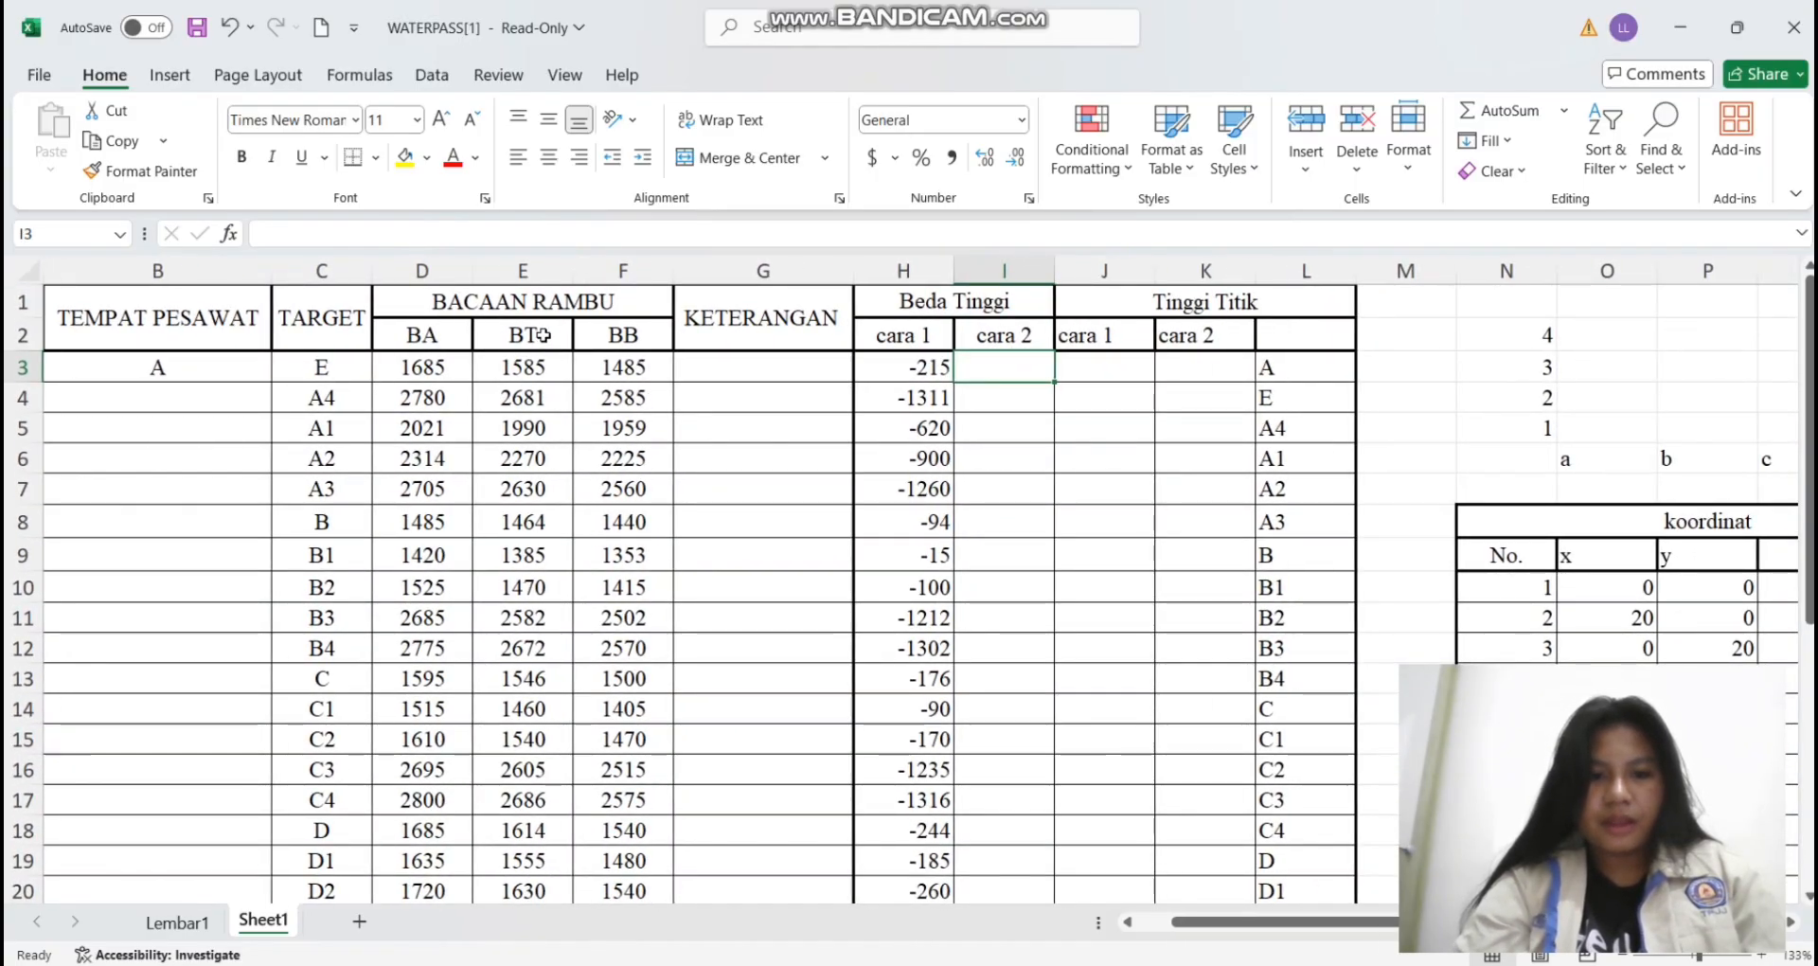
pyautogui.write('=')
pyautogui.hscroll(-2, 289, 391)
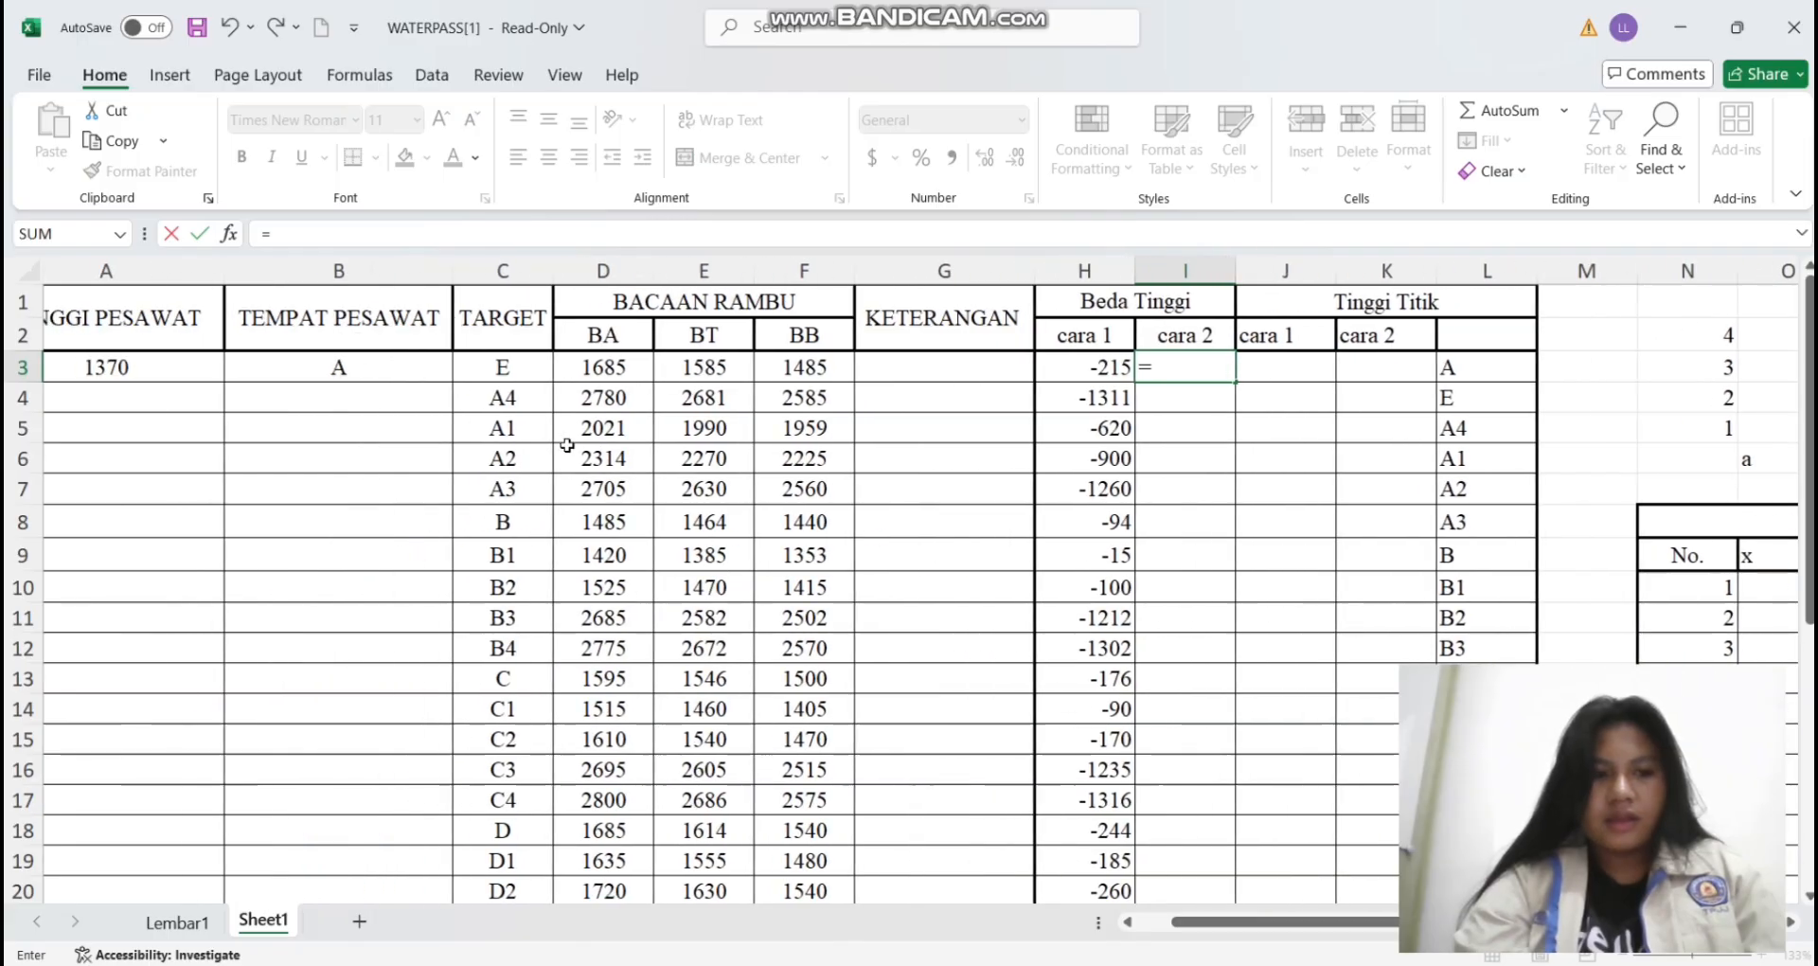
pyautogui.click(254, 364)
pyautogui.write('-')
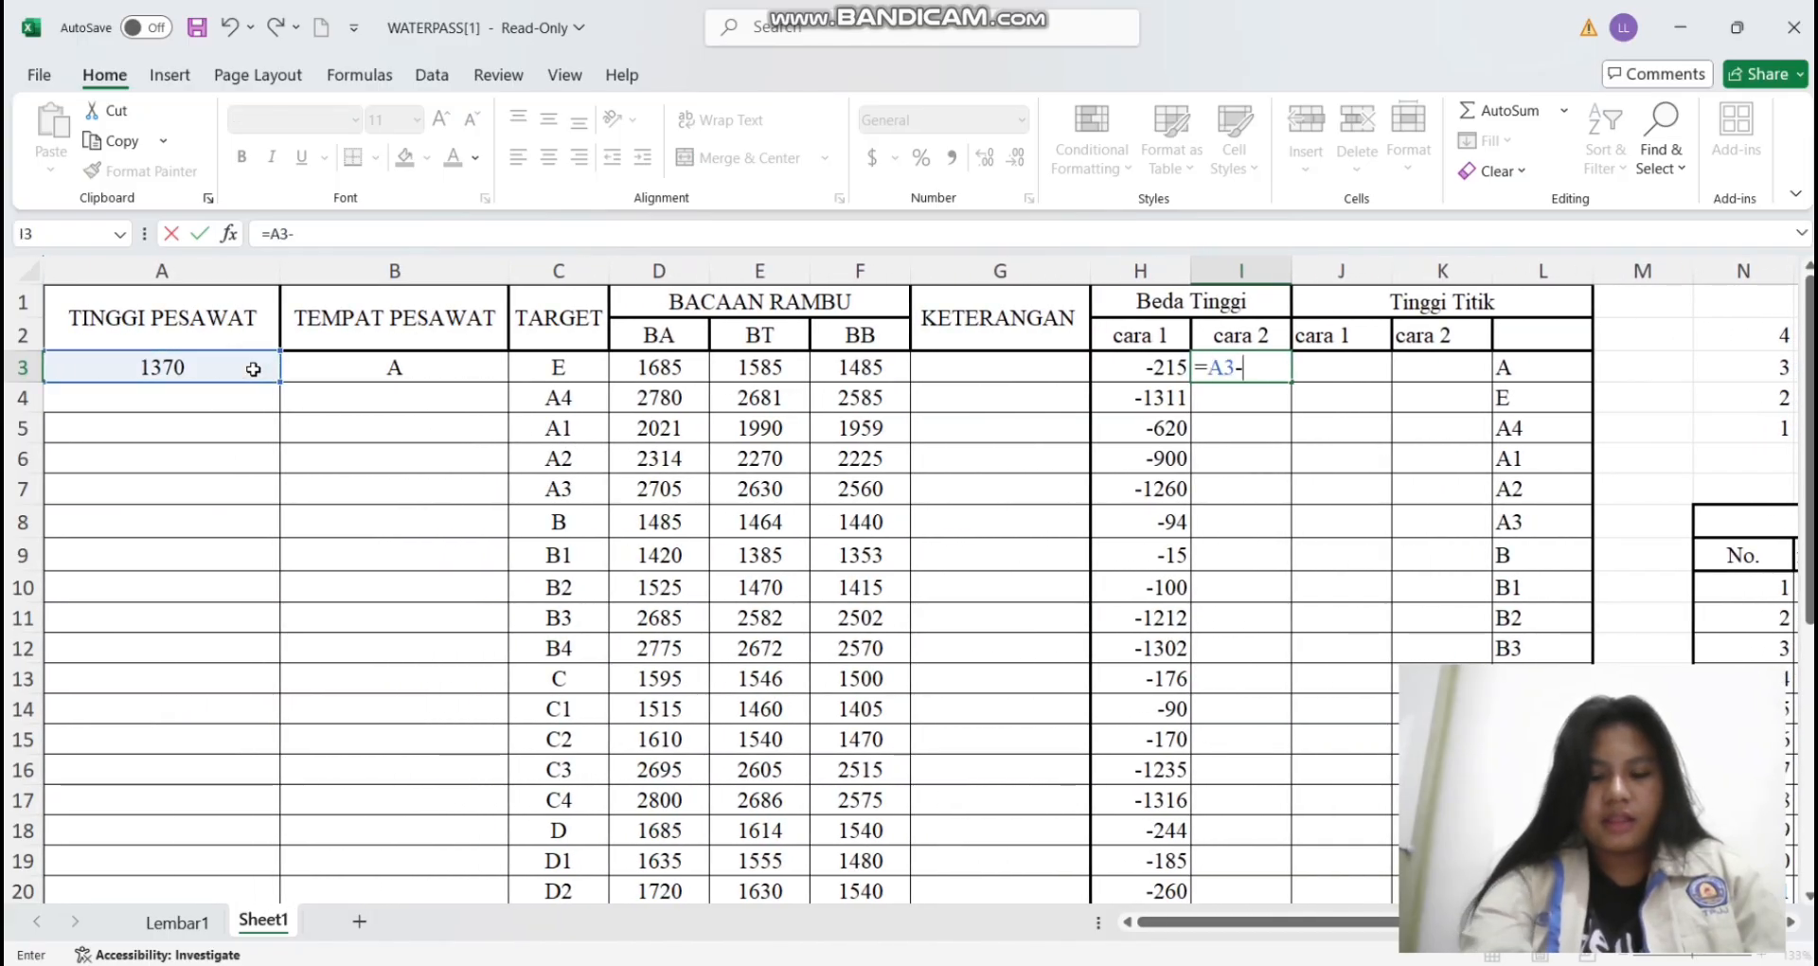
pyautogui.click(761, 372)
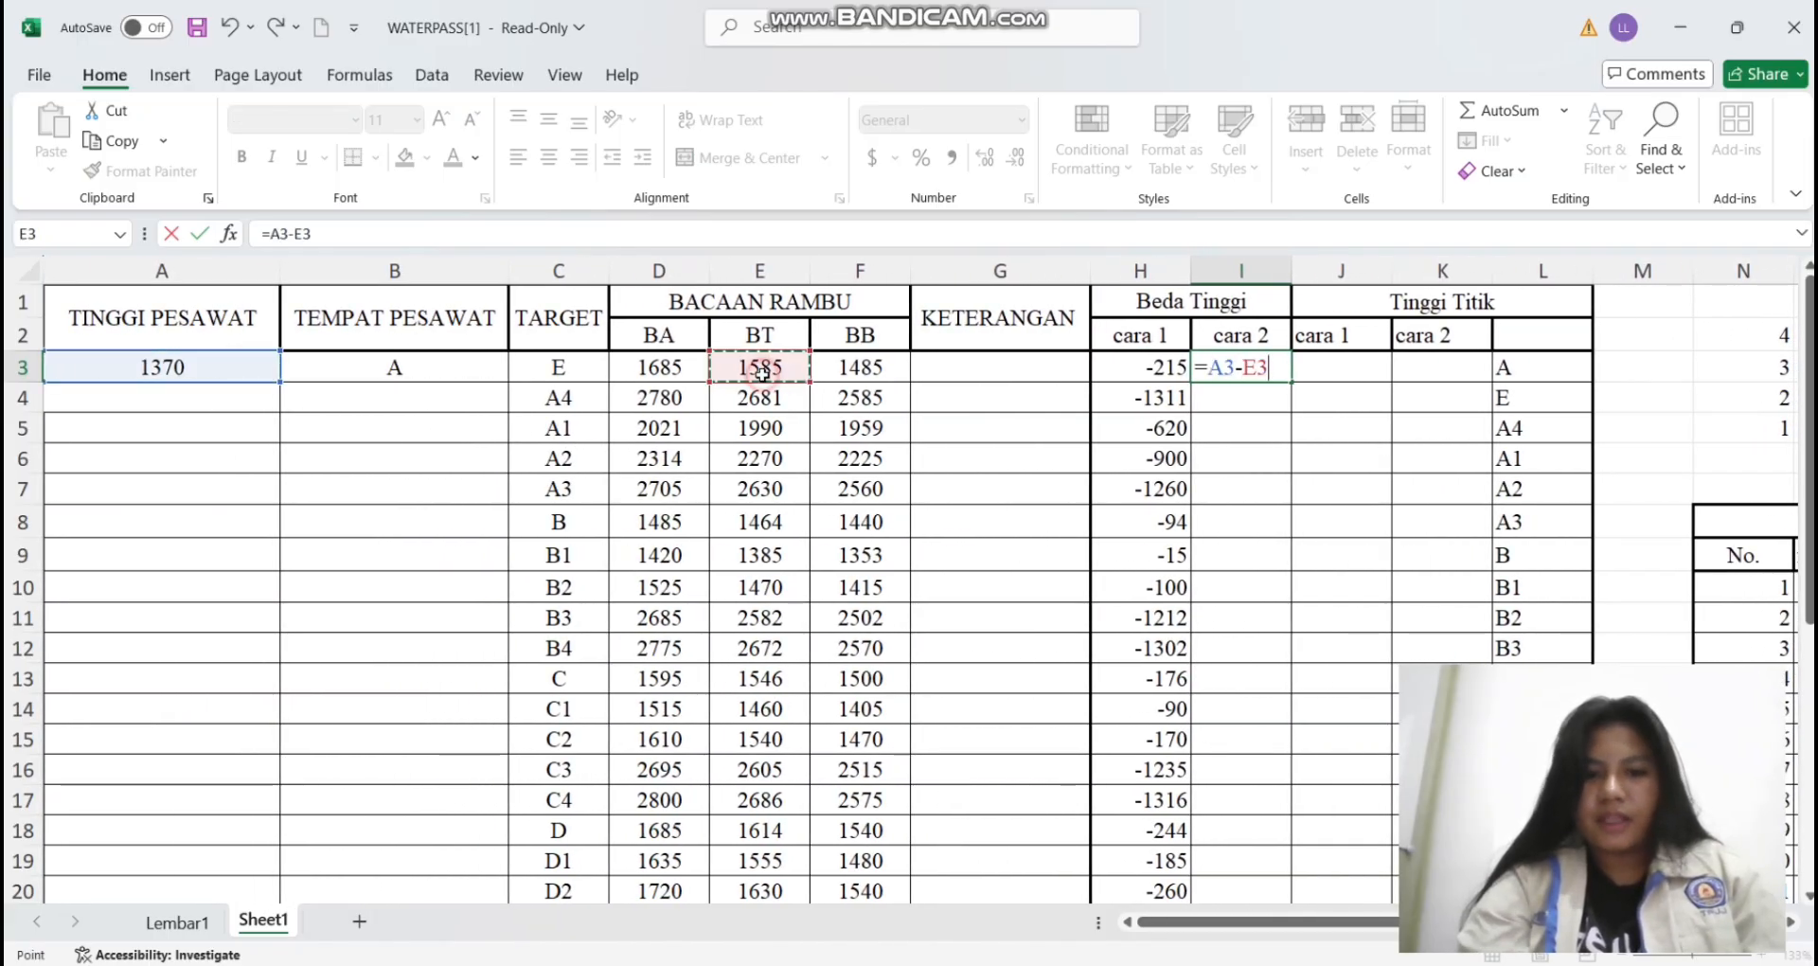
pyautogui.press('Return')
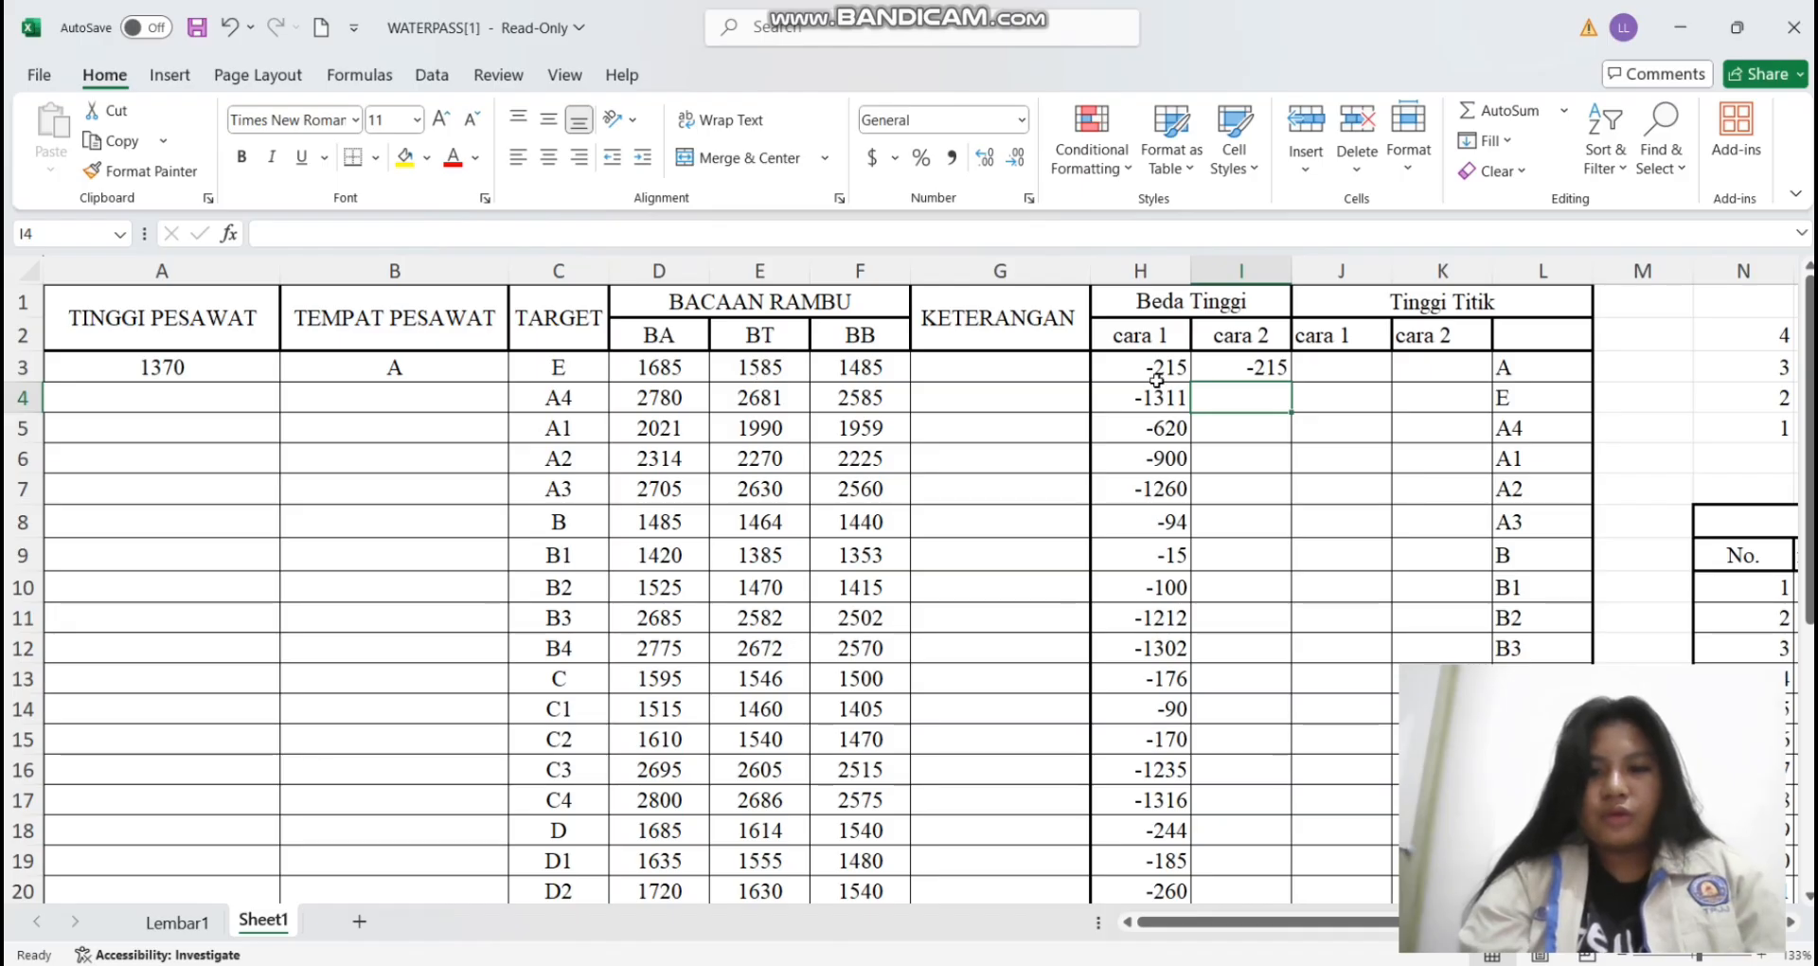
# Enter the formula =E3-E4 in I4 to subtract the current BT reading from the previous one
pyautogui.write('=')
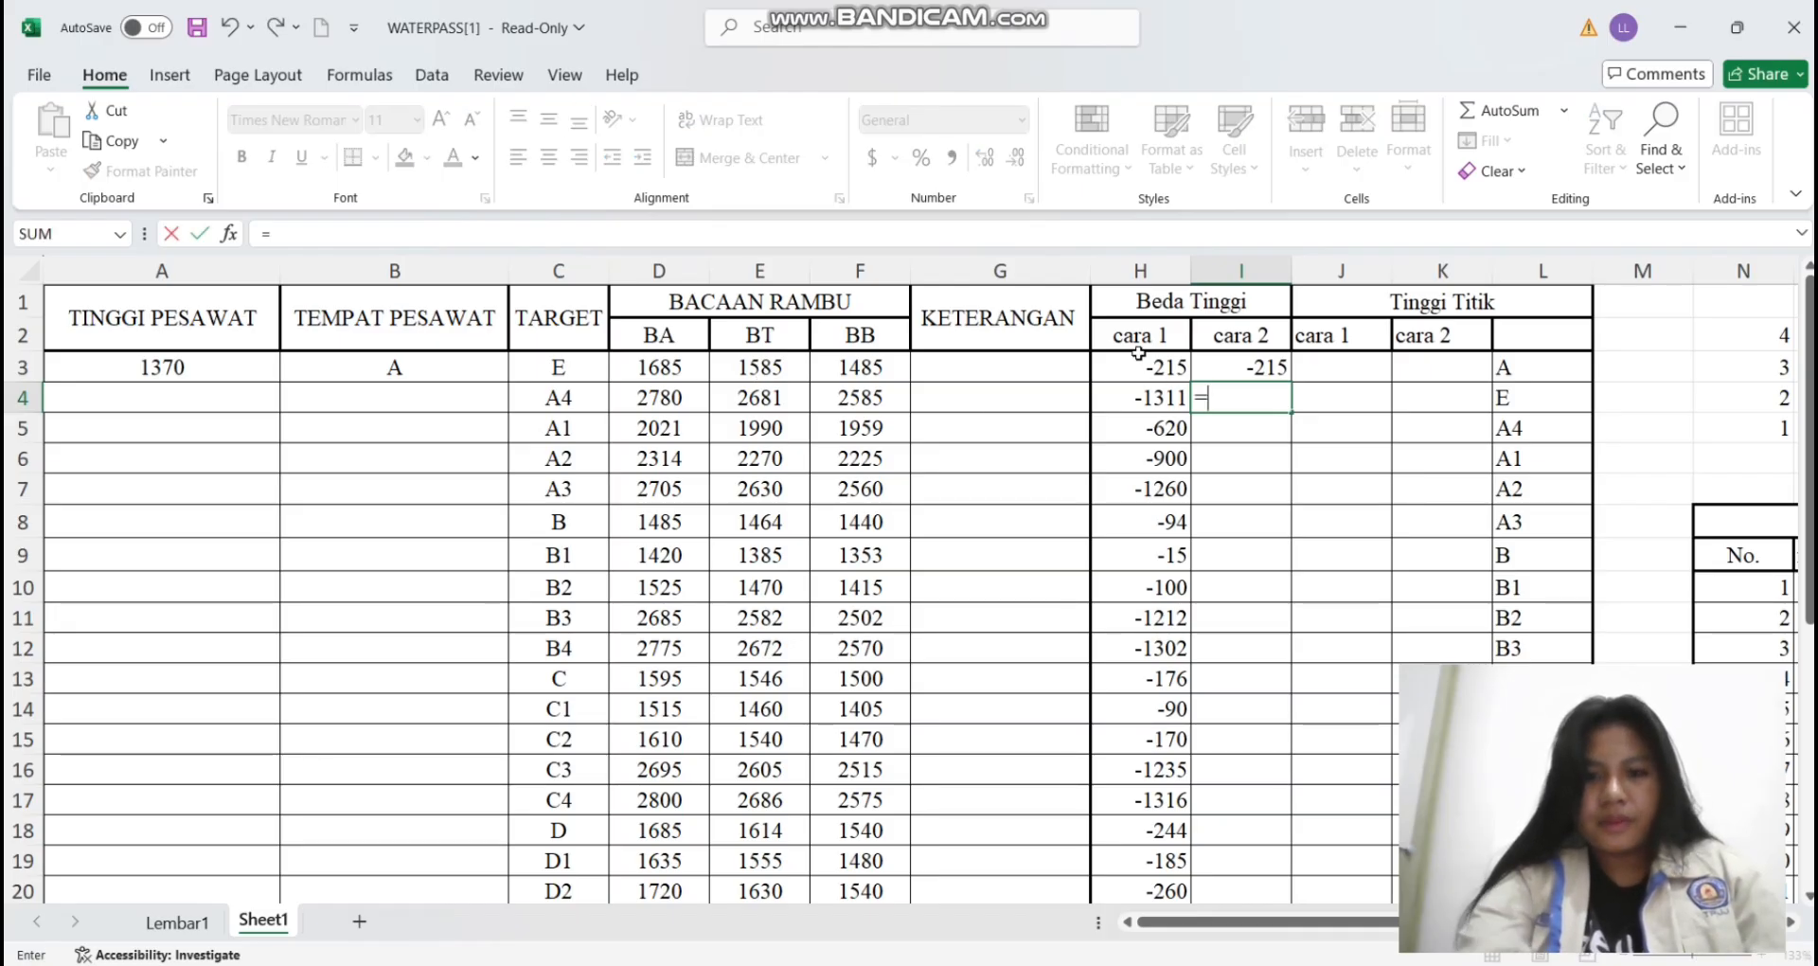
pyautogui.click(782, 364)
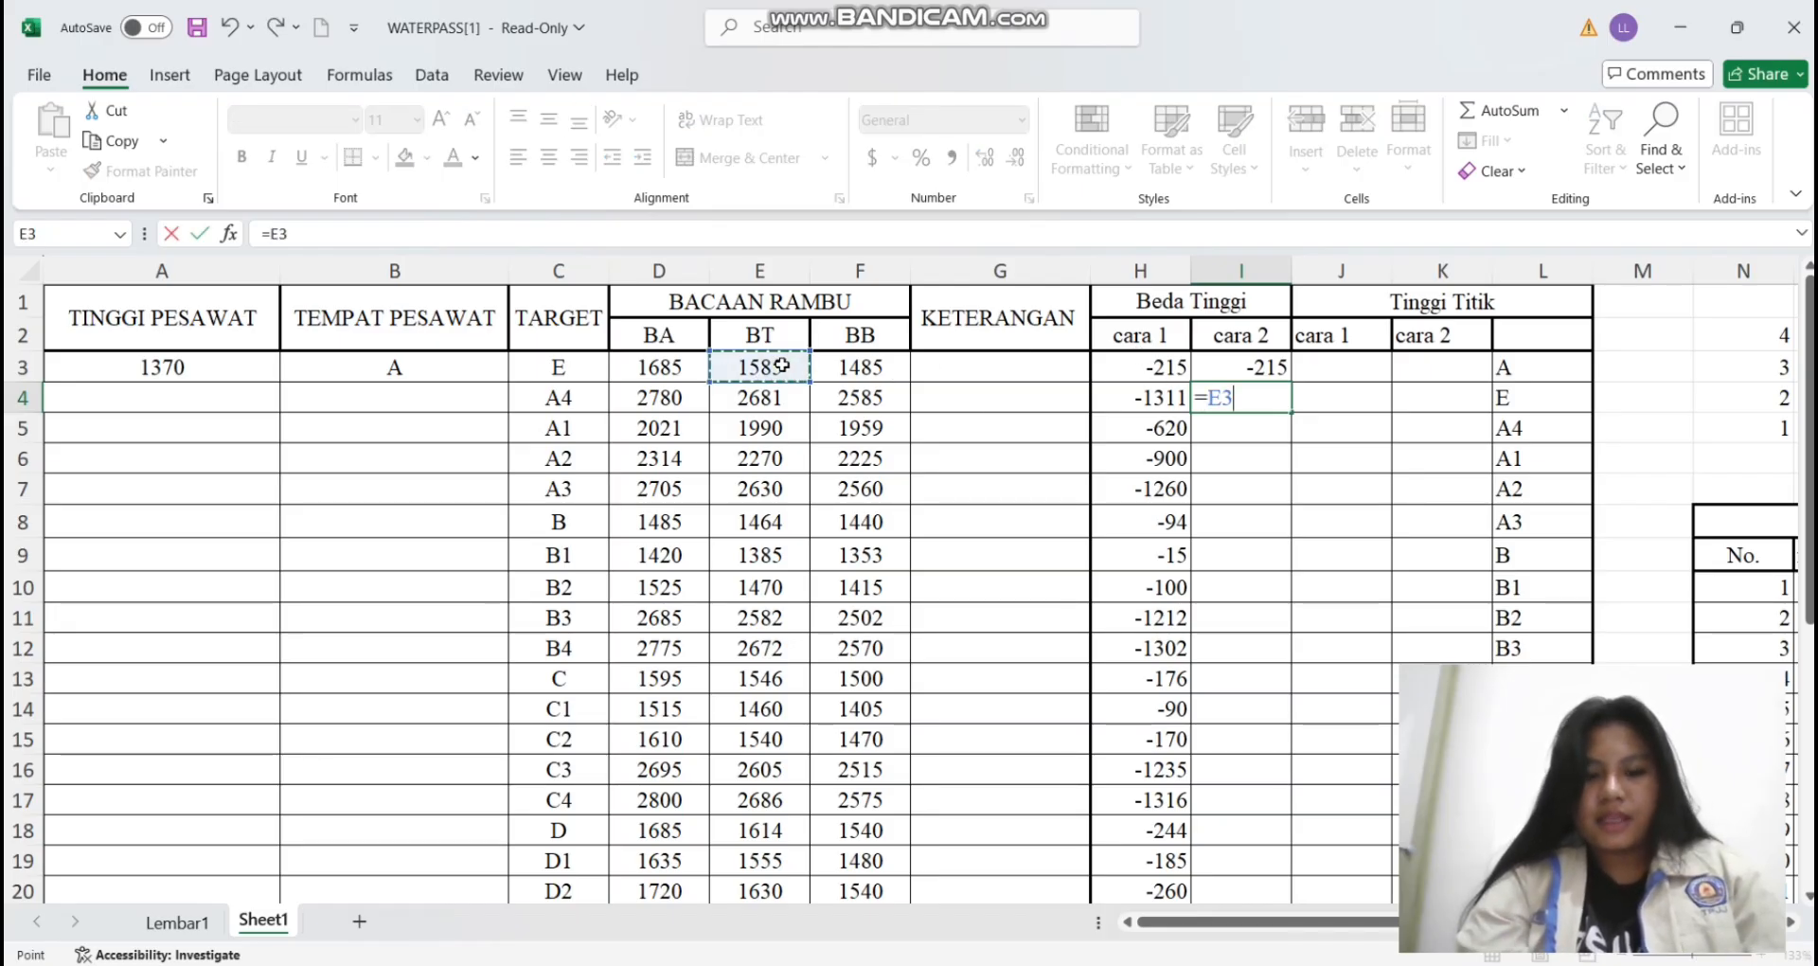
pyautogui.write('-')
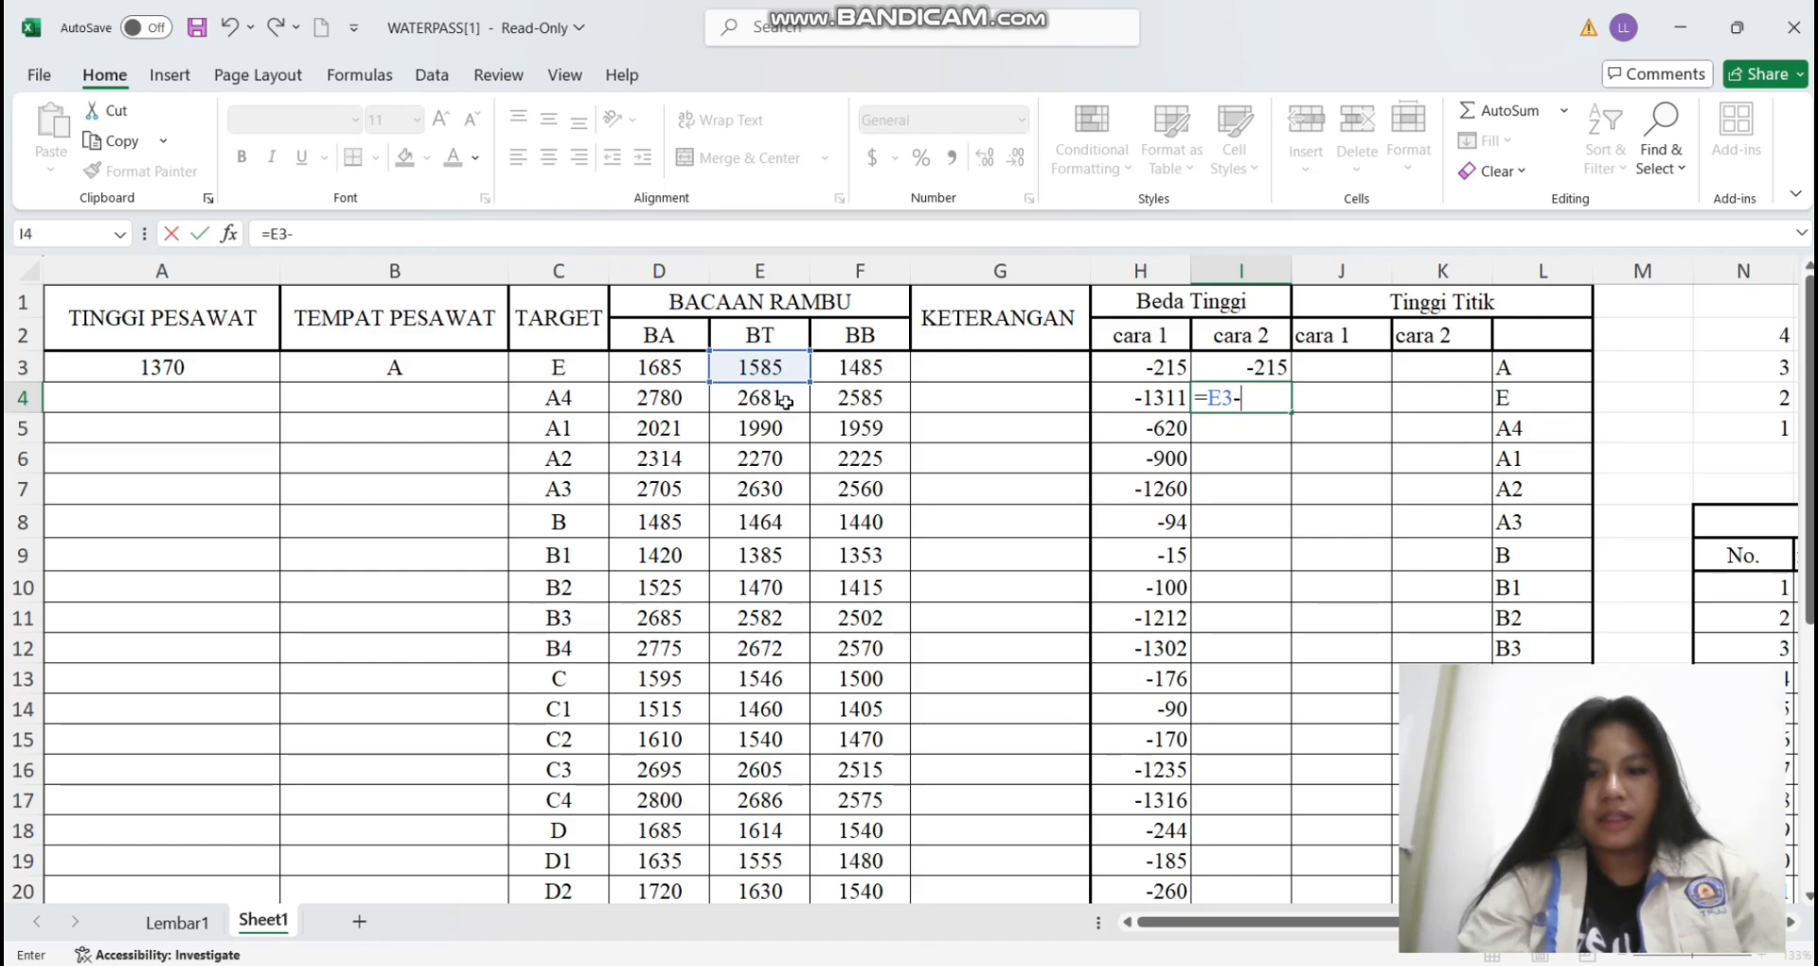
pyautogui.click(785, 402)
pyautogui.press('Return')
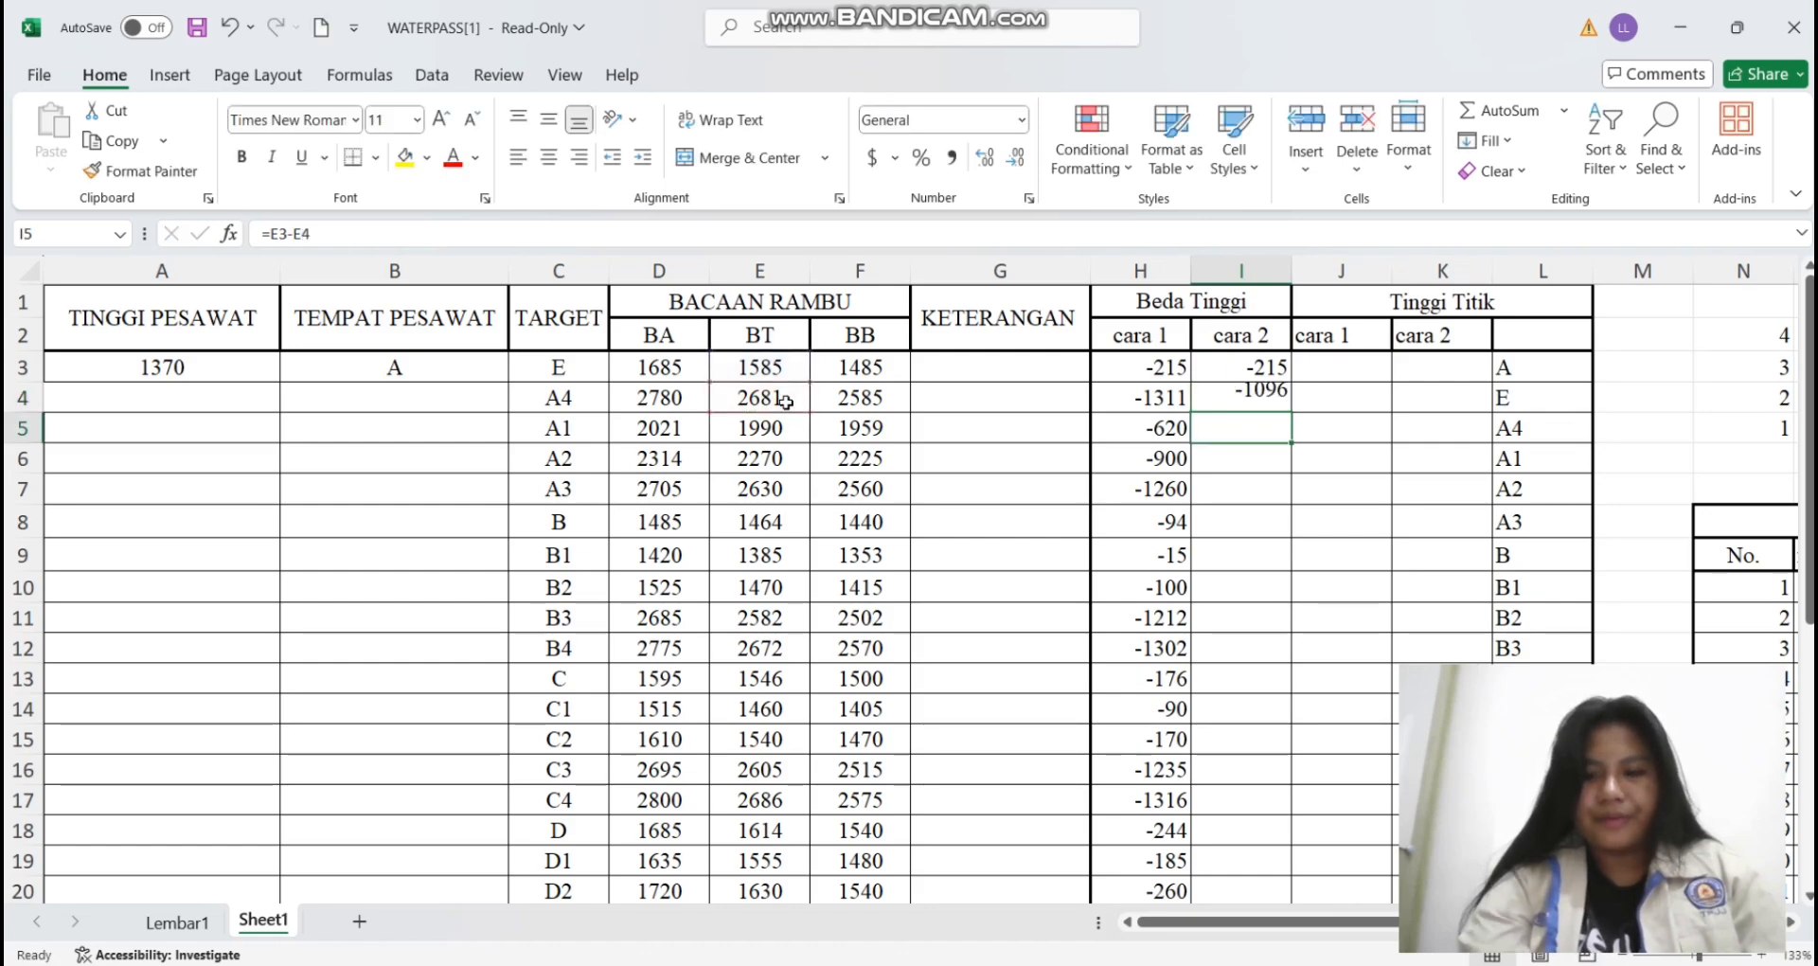
# Fill the I4 formula down the Beda Tinggi cara 2 column through I27
pyautogui.click(1279, 404)
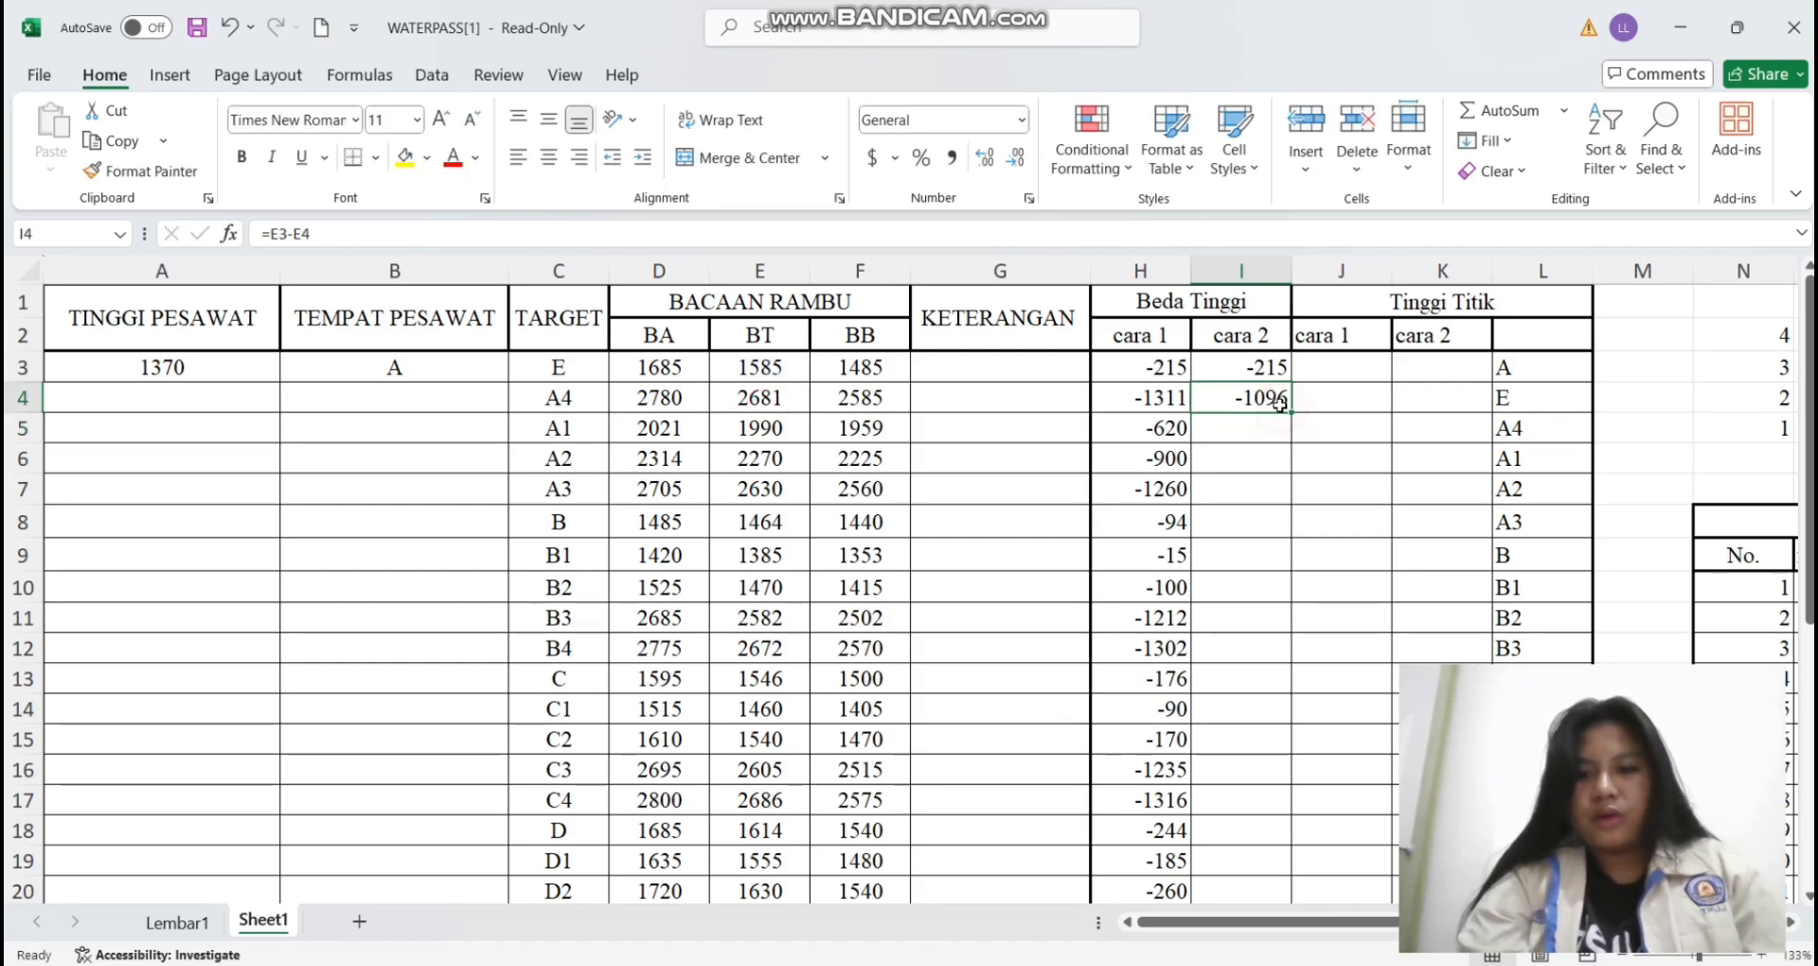
pyautogui.moveTo(1290, 413); pyautogui.dragTo(1255, 871)
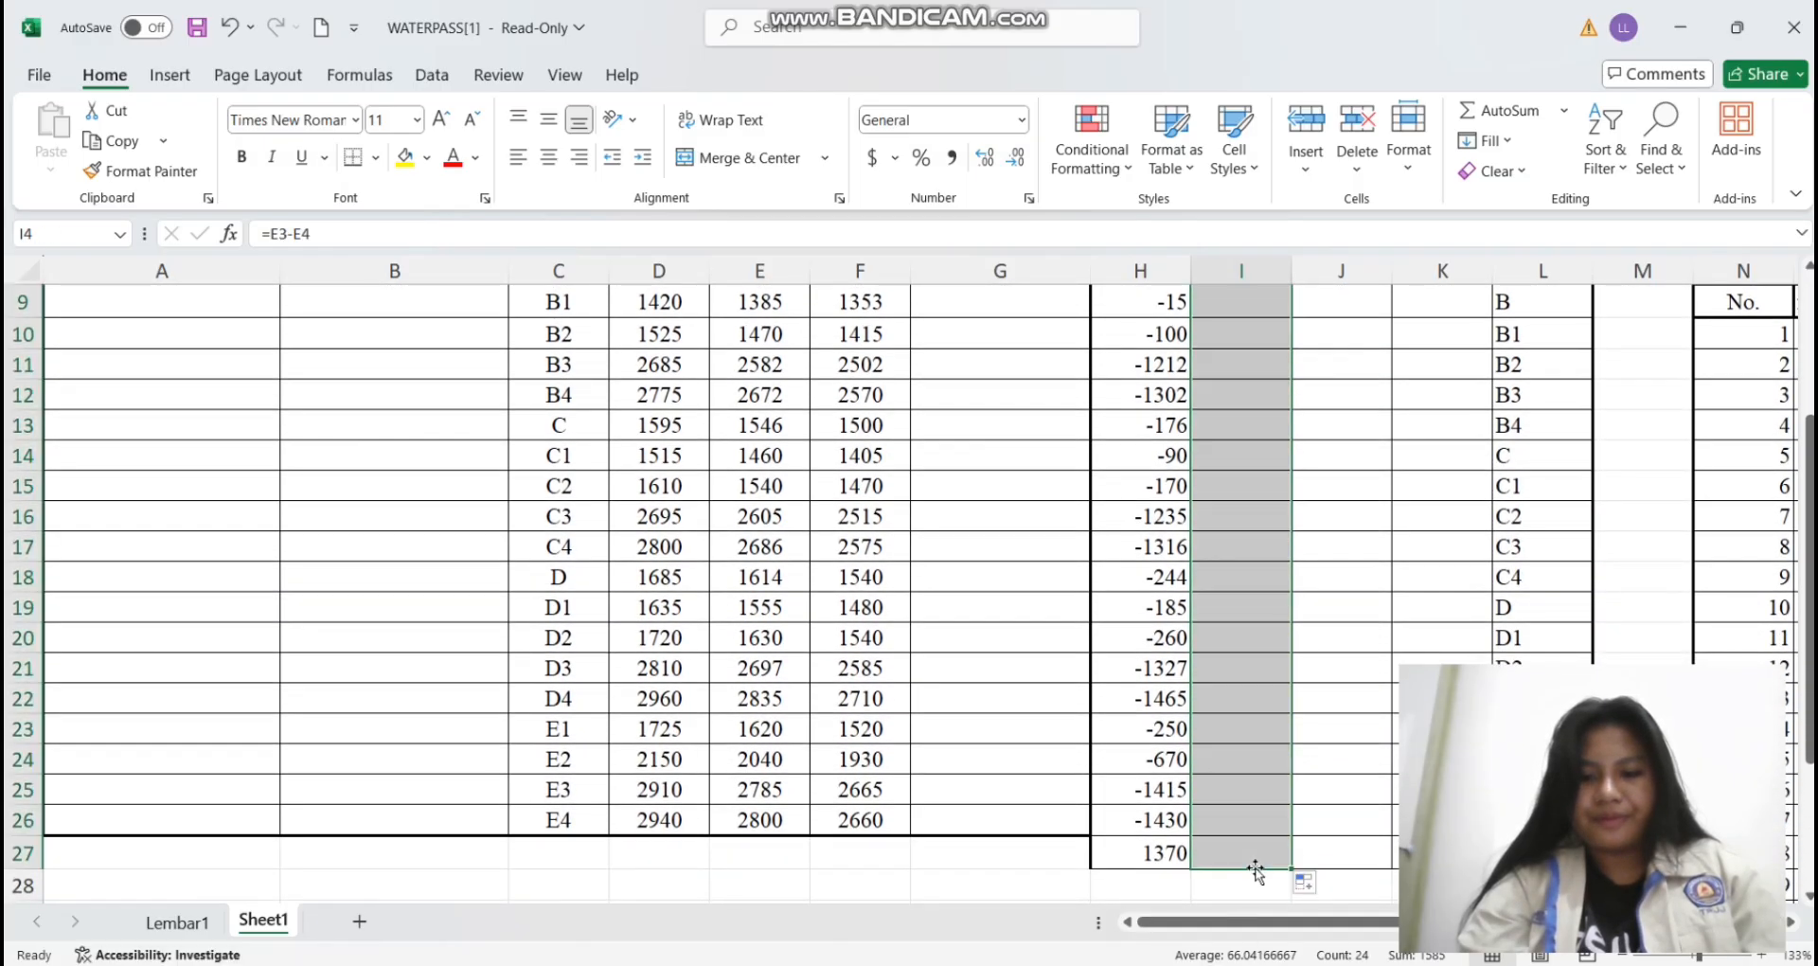
pyautogui.click(1338, 850)
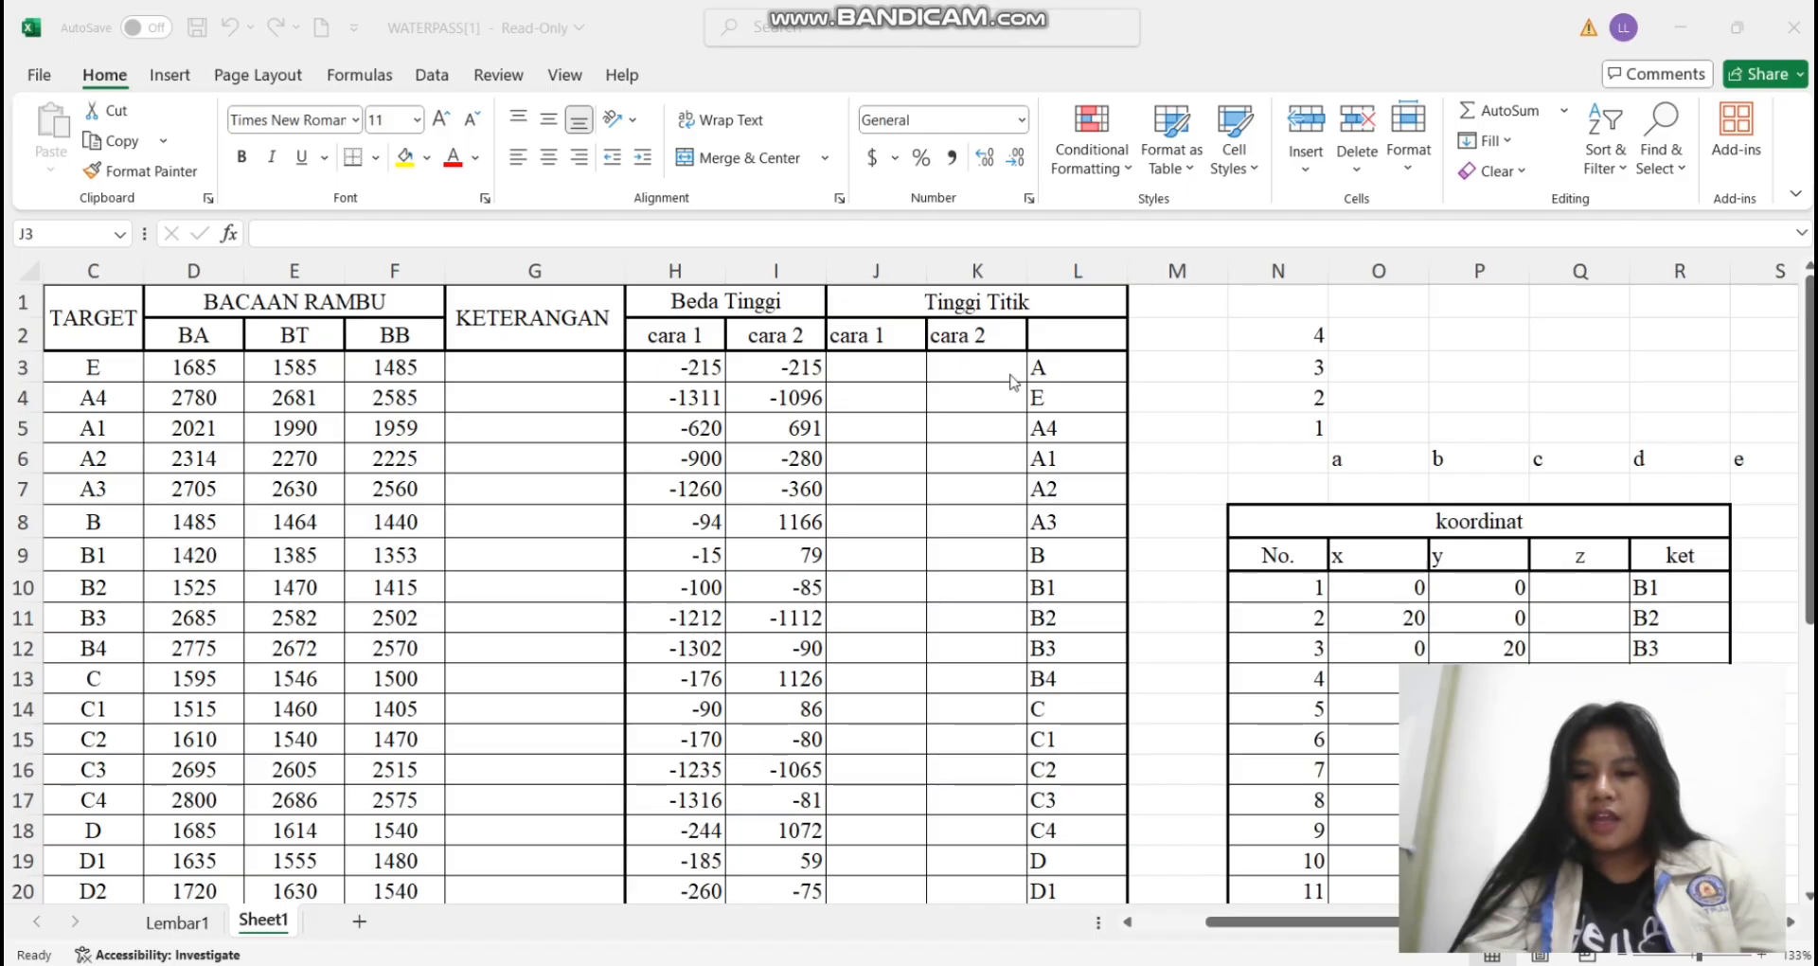
# Enter the starting elevation 62270 in J3 and K3 under Tinggi Titik cara 1 and cara 2
pyautogui.click(877, 368)
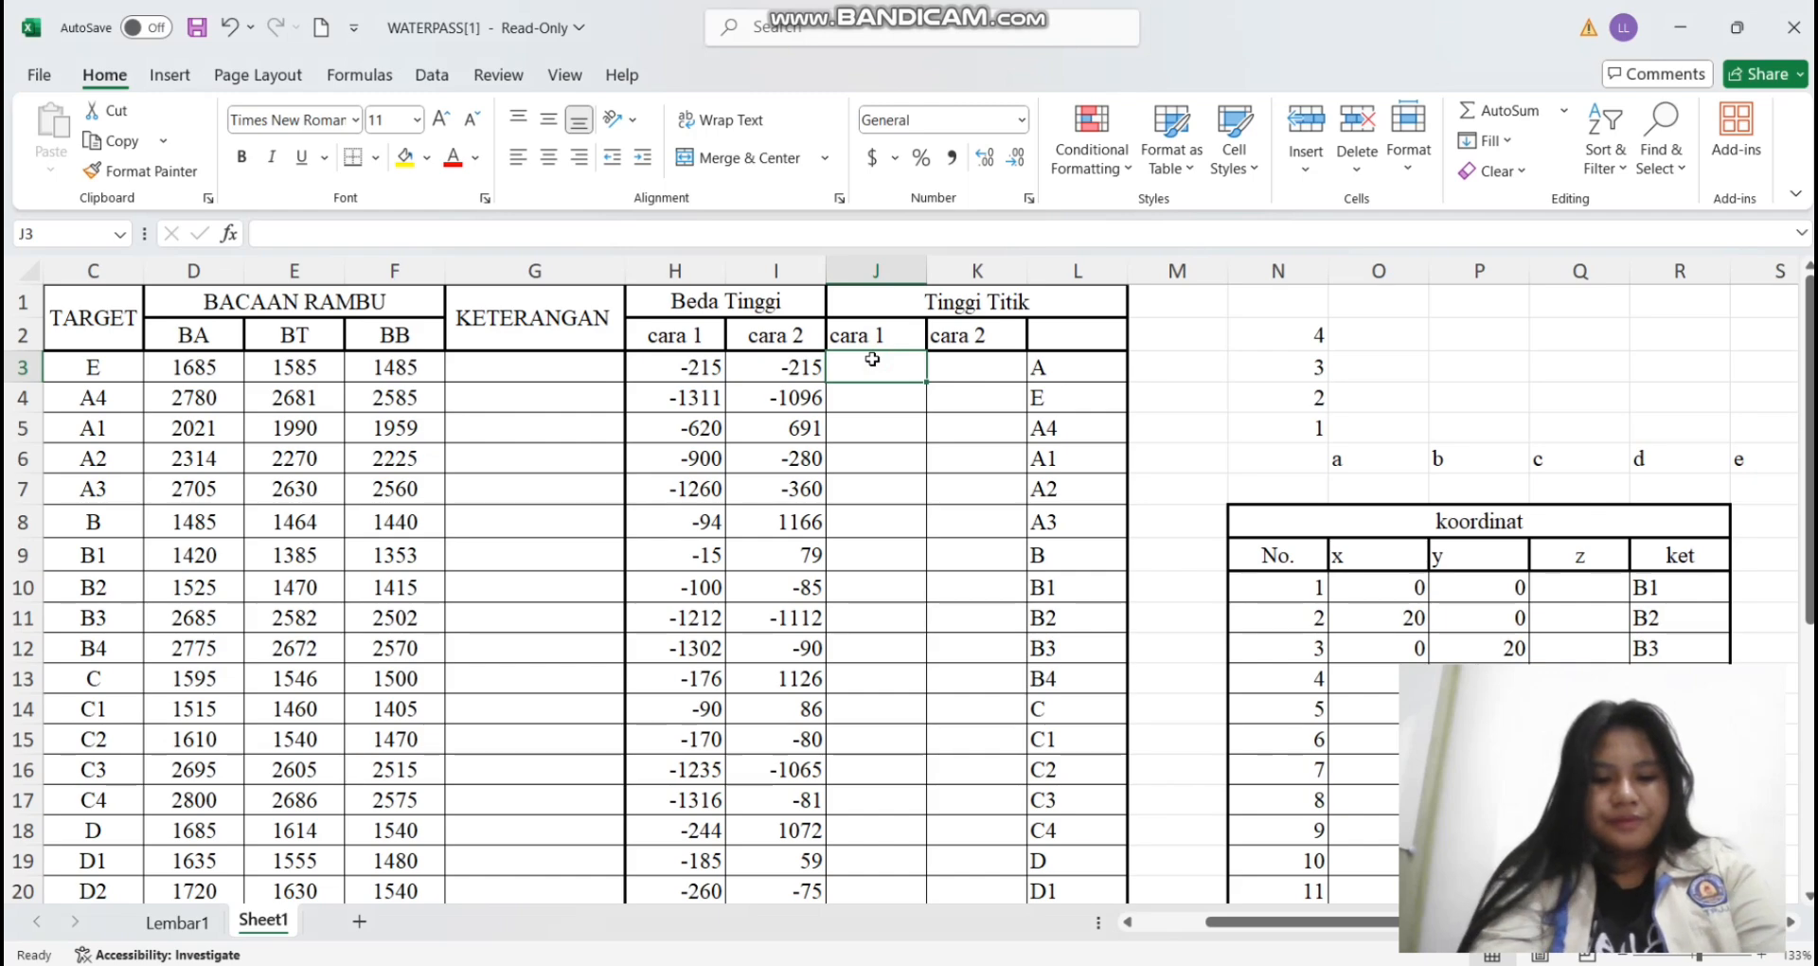
pyautogui.write('62')
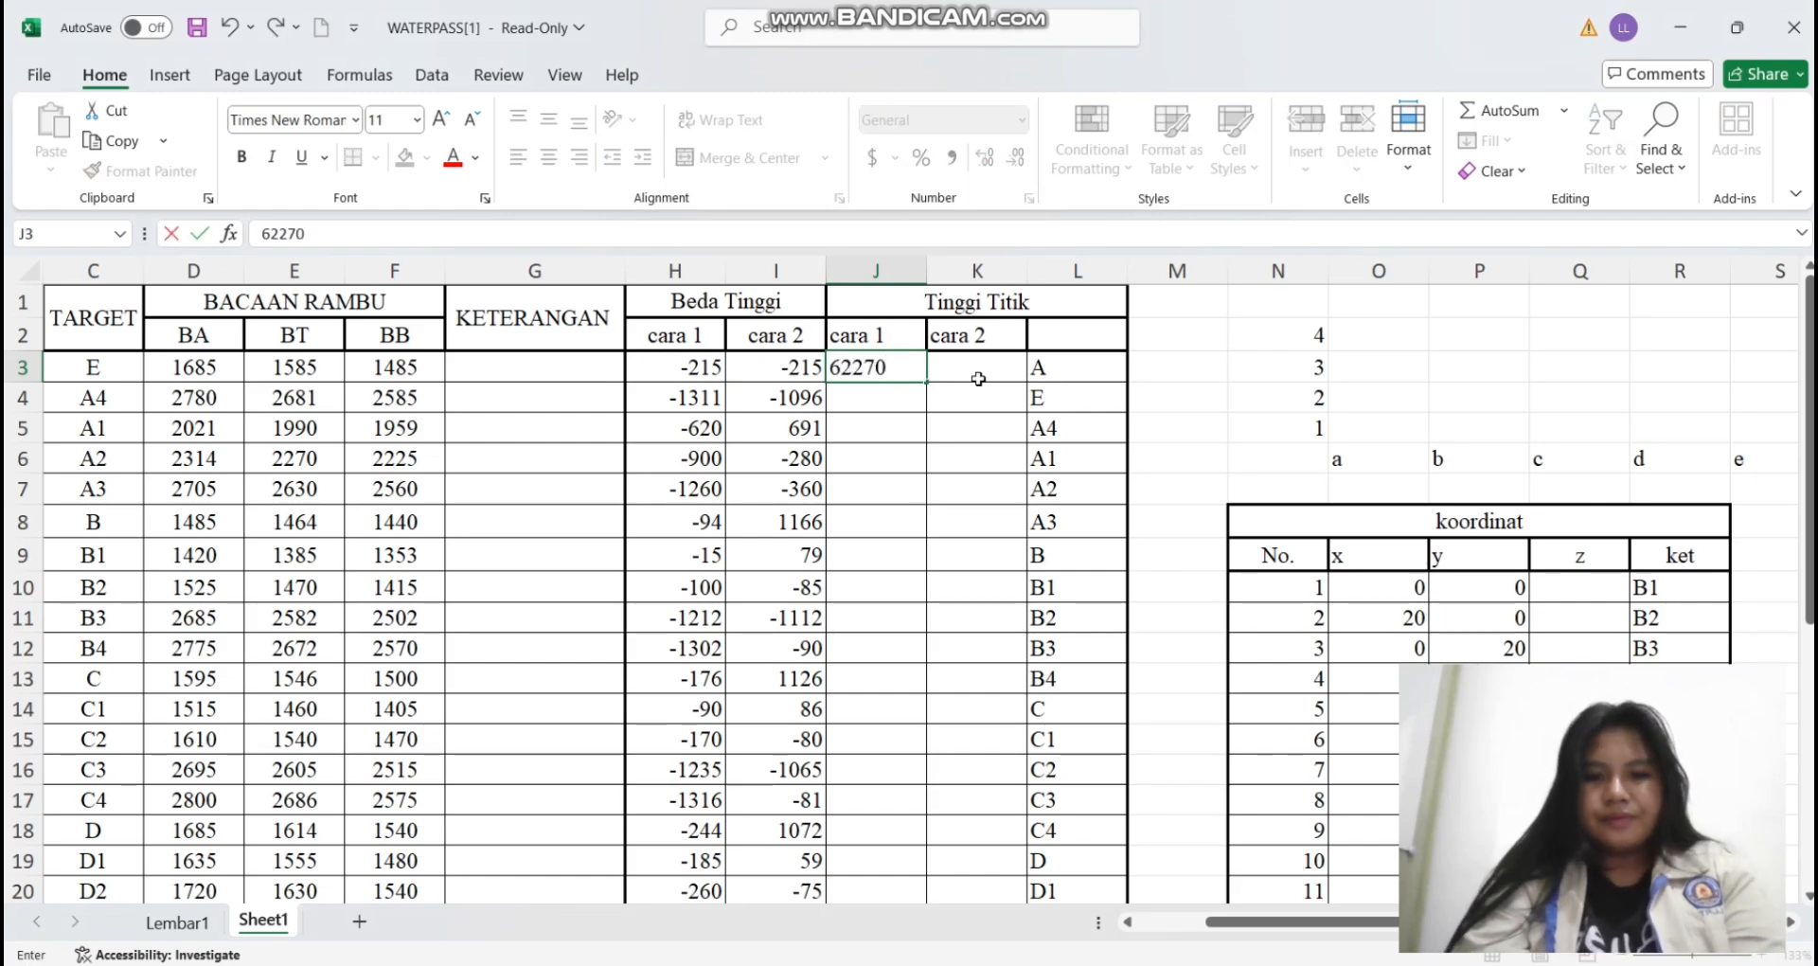
pyautogui.write('270')
pyautogui.click(988, 381)
pyautogui.write('6')
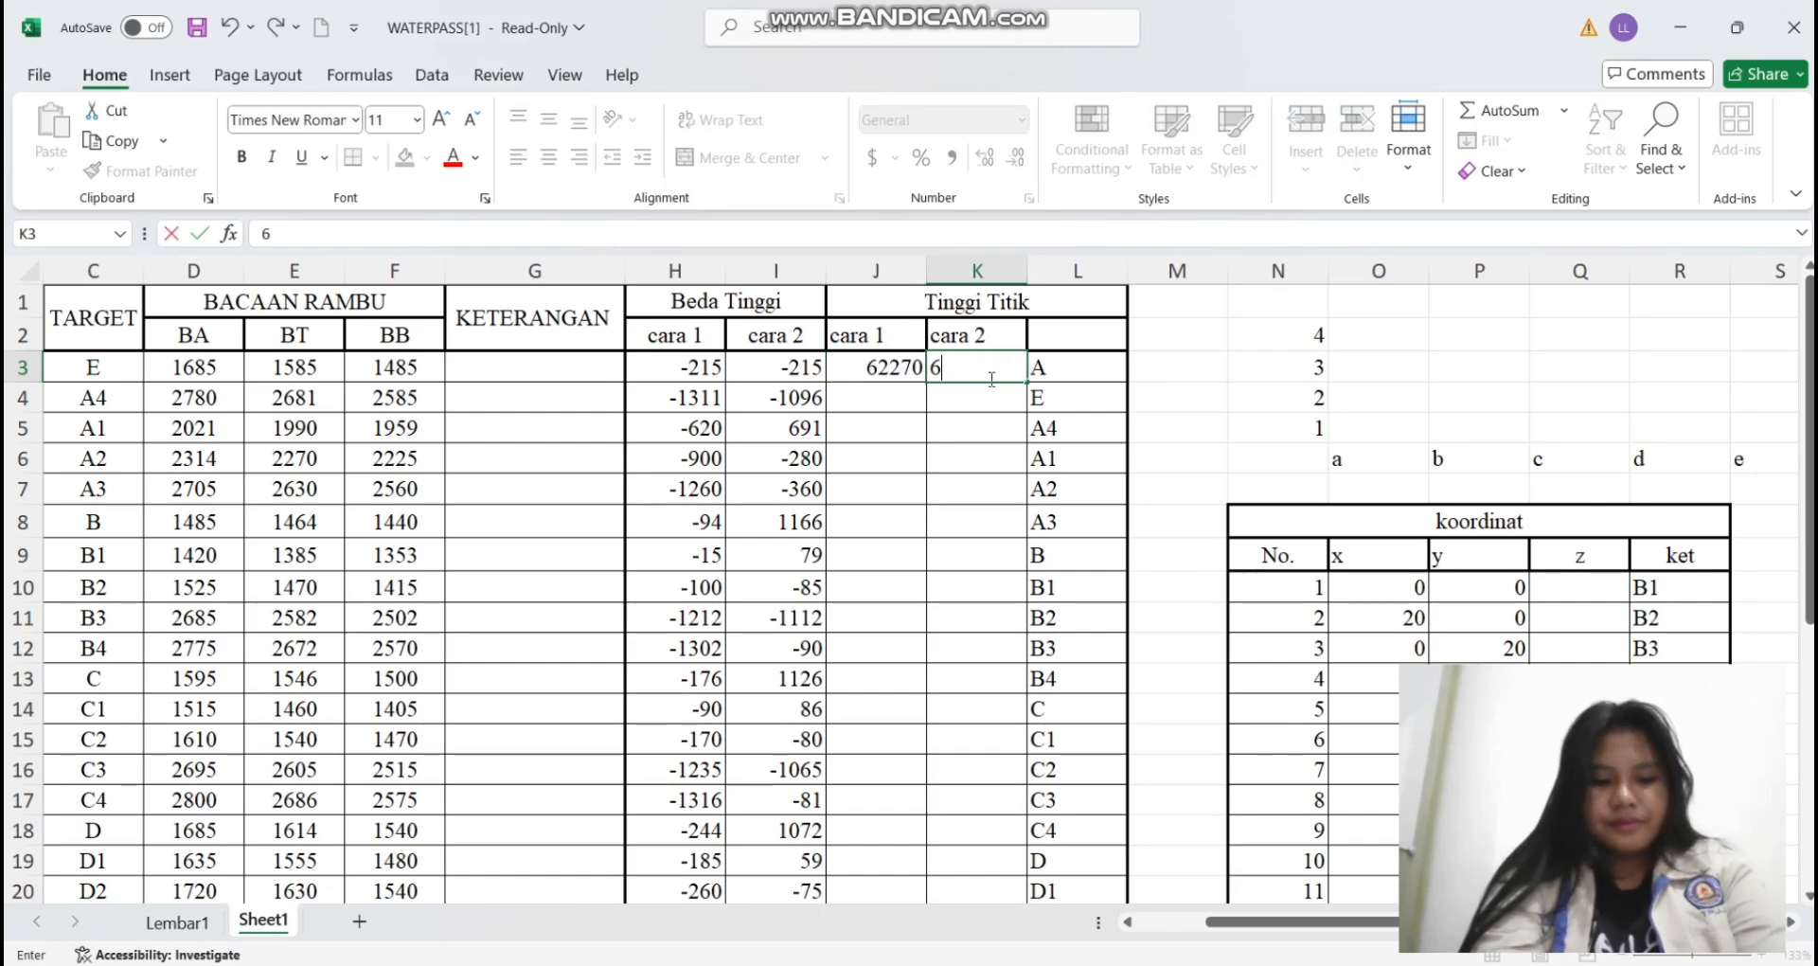
pyautogui.write('2270')
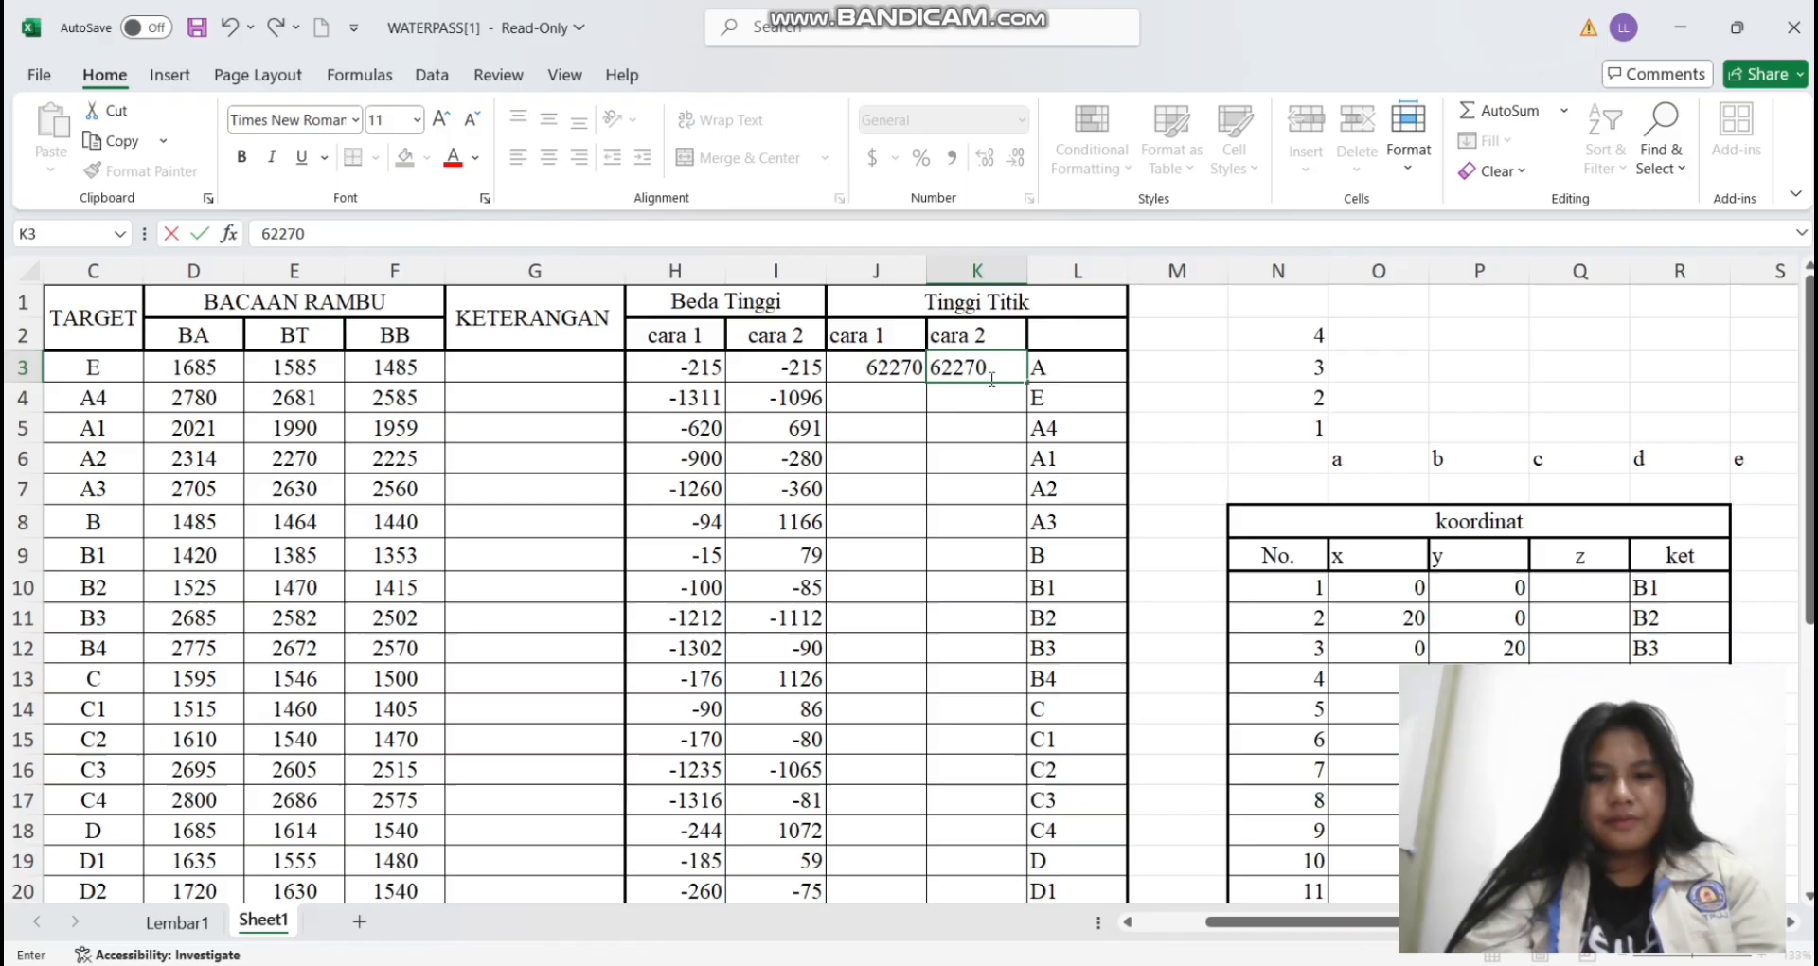
# Enter the formula =$J$3+H3 in J4 under Tinggi Titik cara 1, with the starting elevation as an absolute reference
pyautogui.click(887, 396)
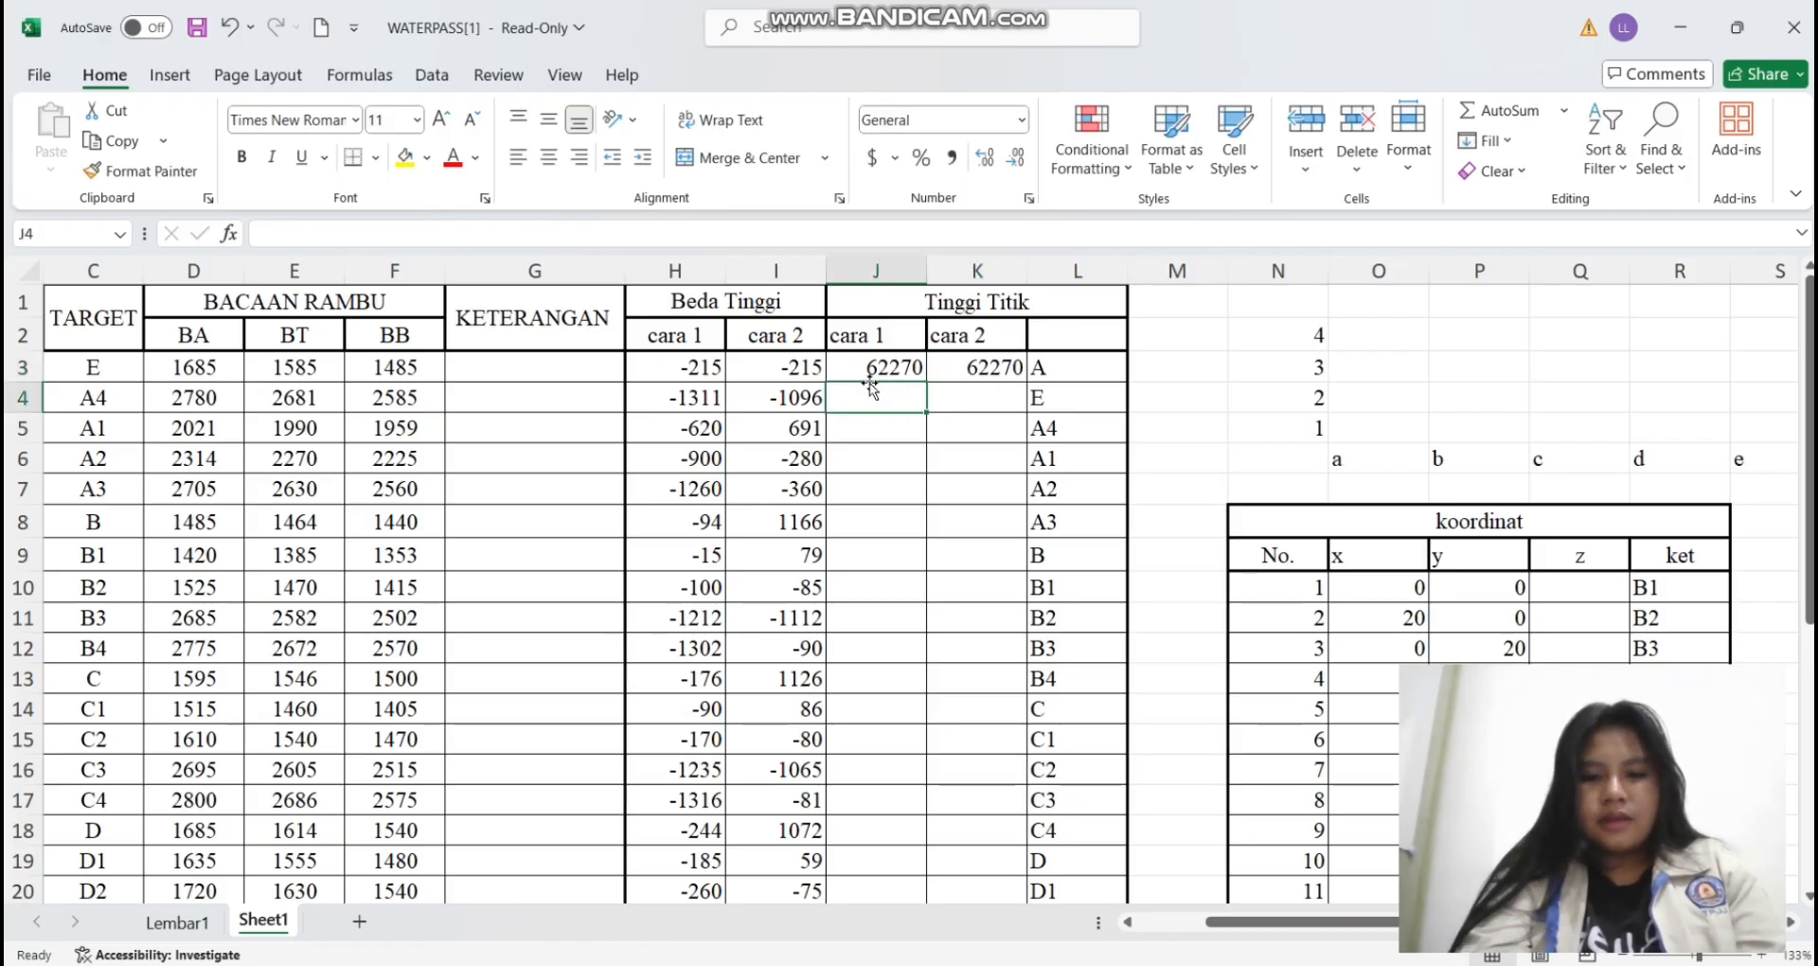
pyautogui.write('=')
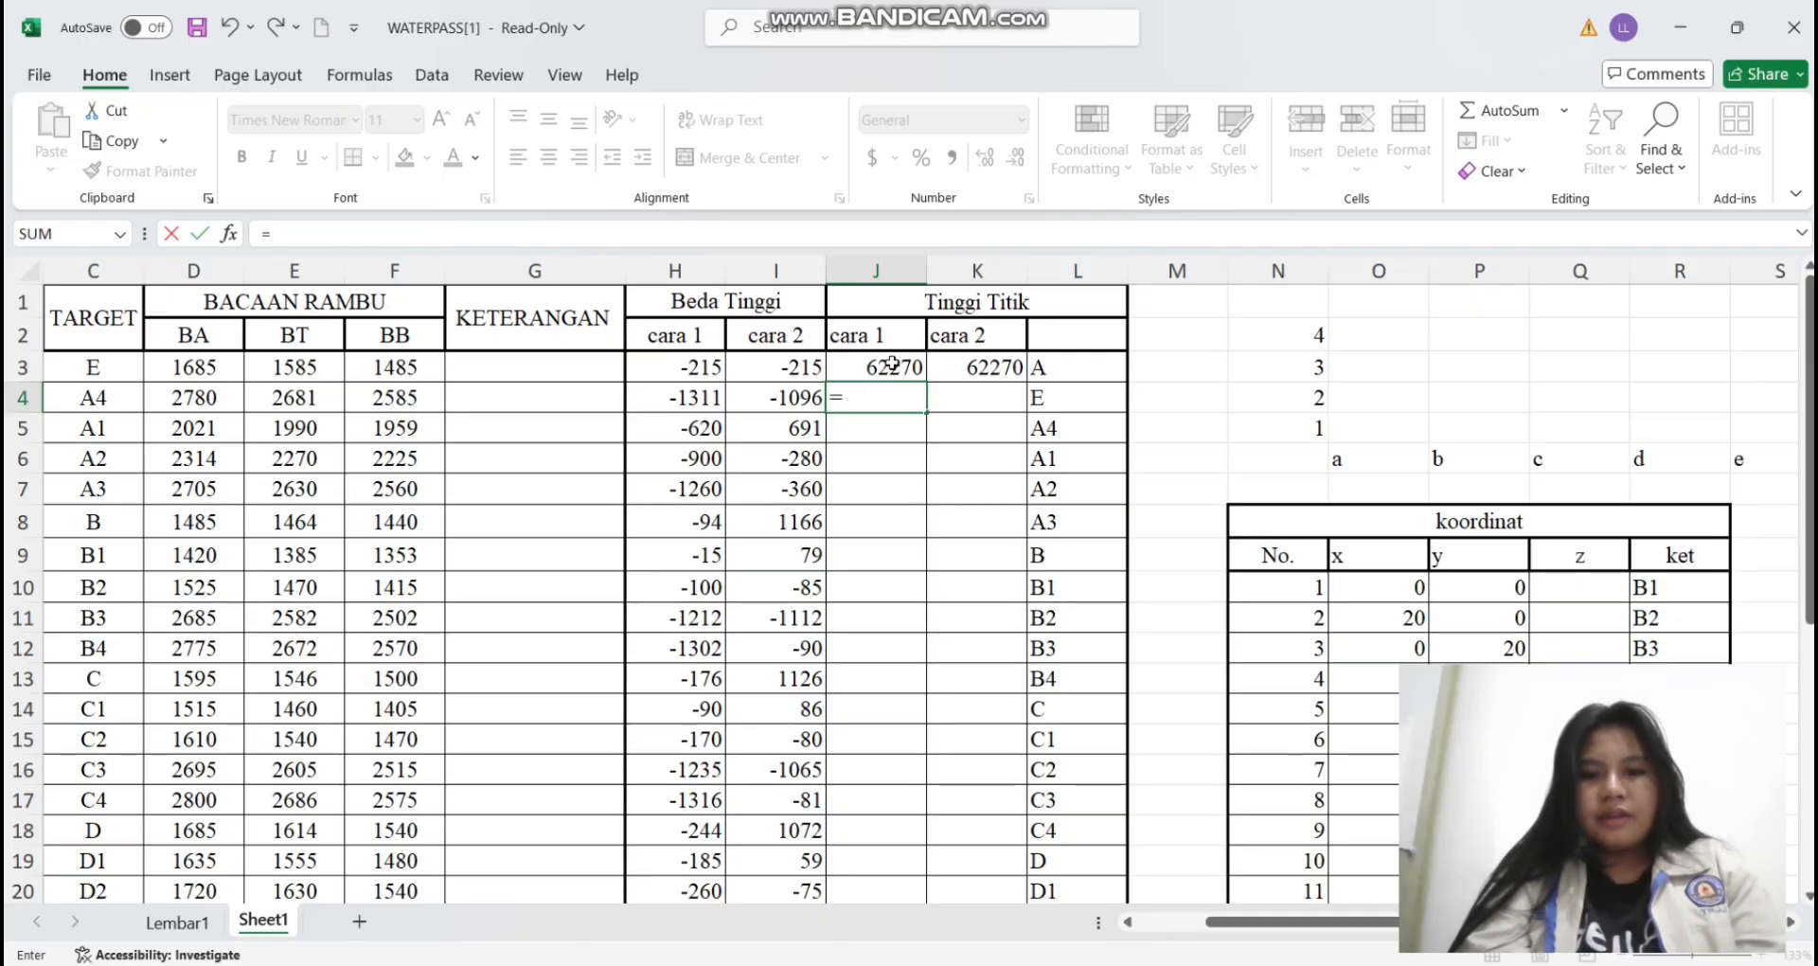
pyautogui.click(887, 367)
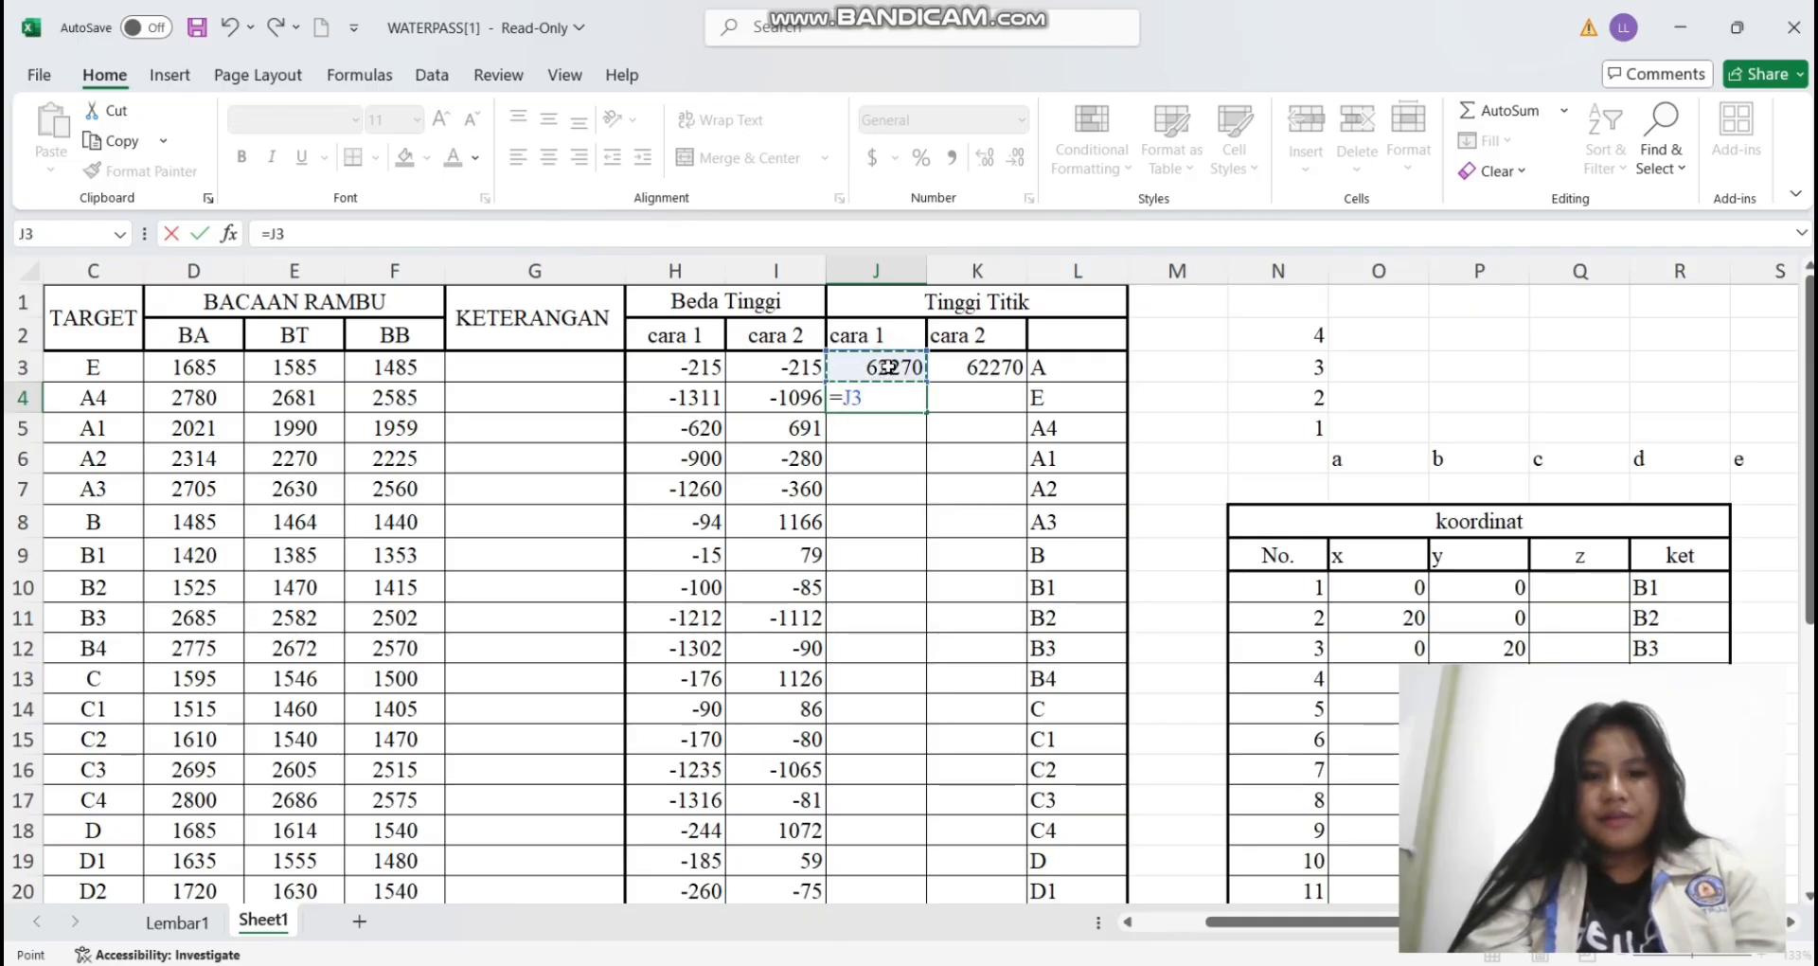
pyautogui.write('+')
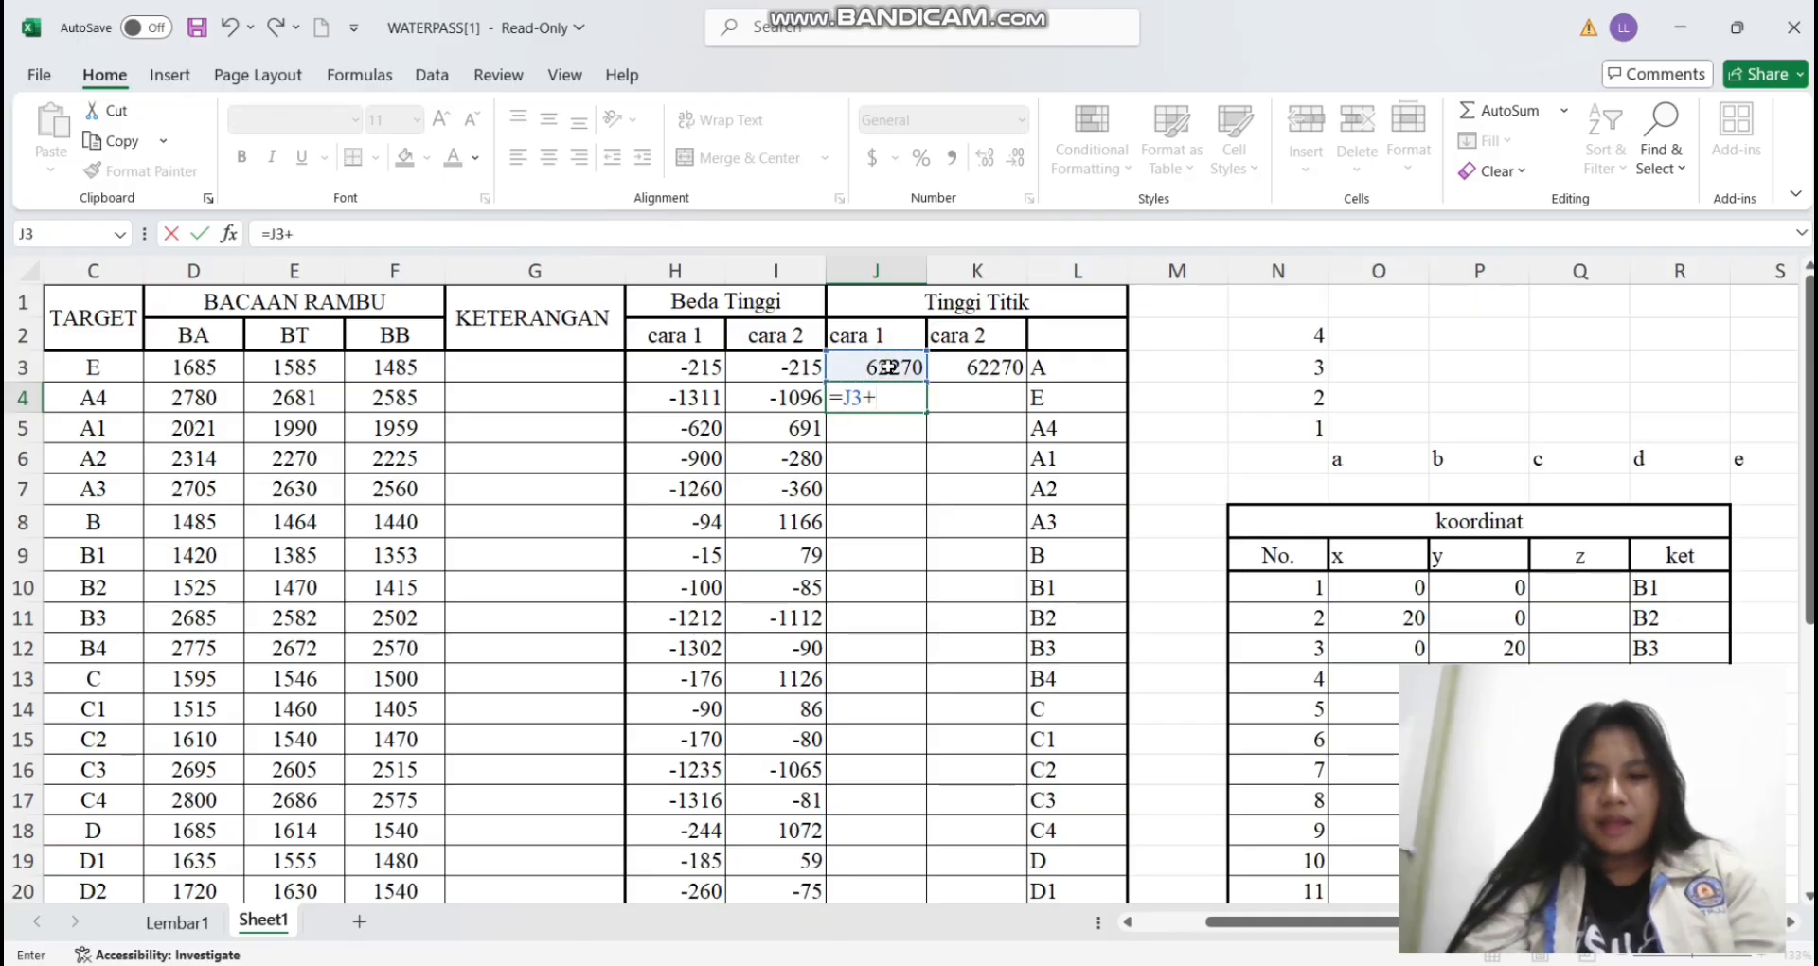
pyautogui.click(677, 369)
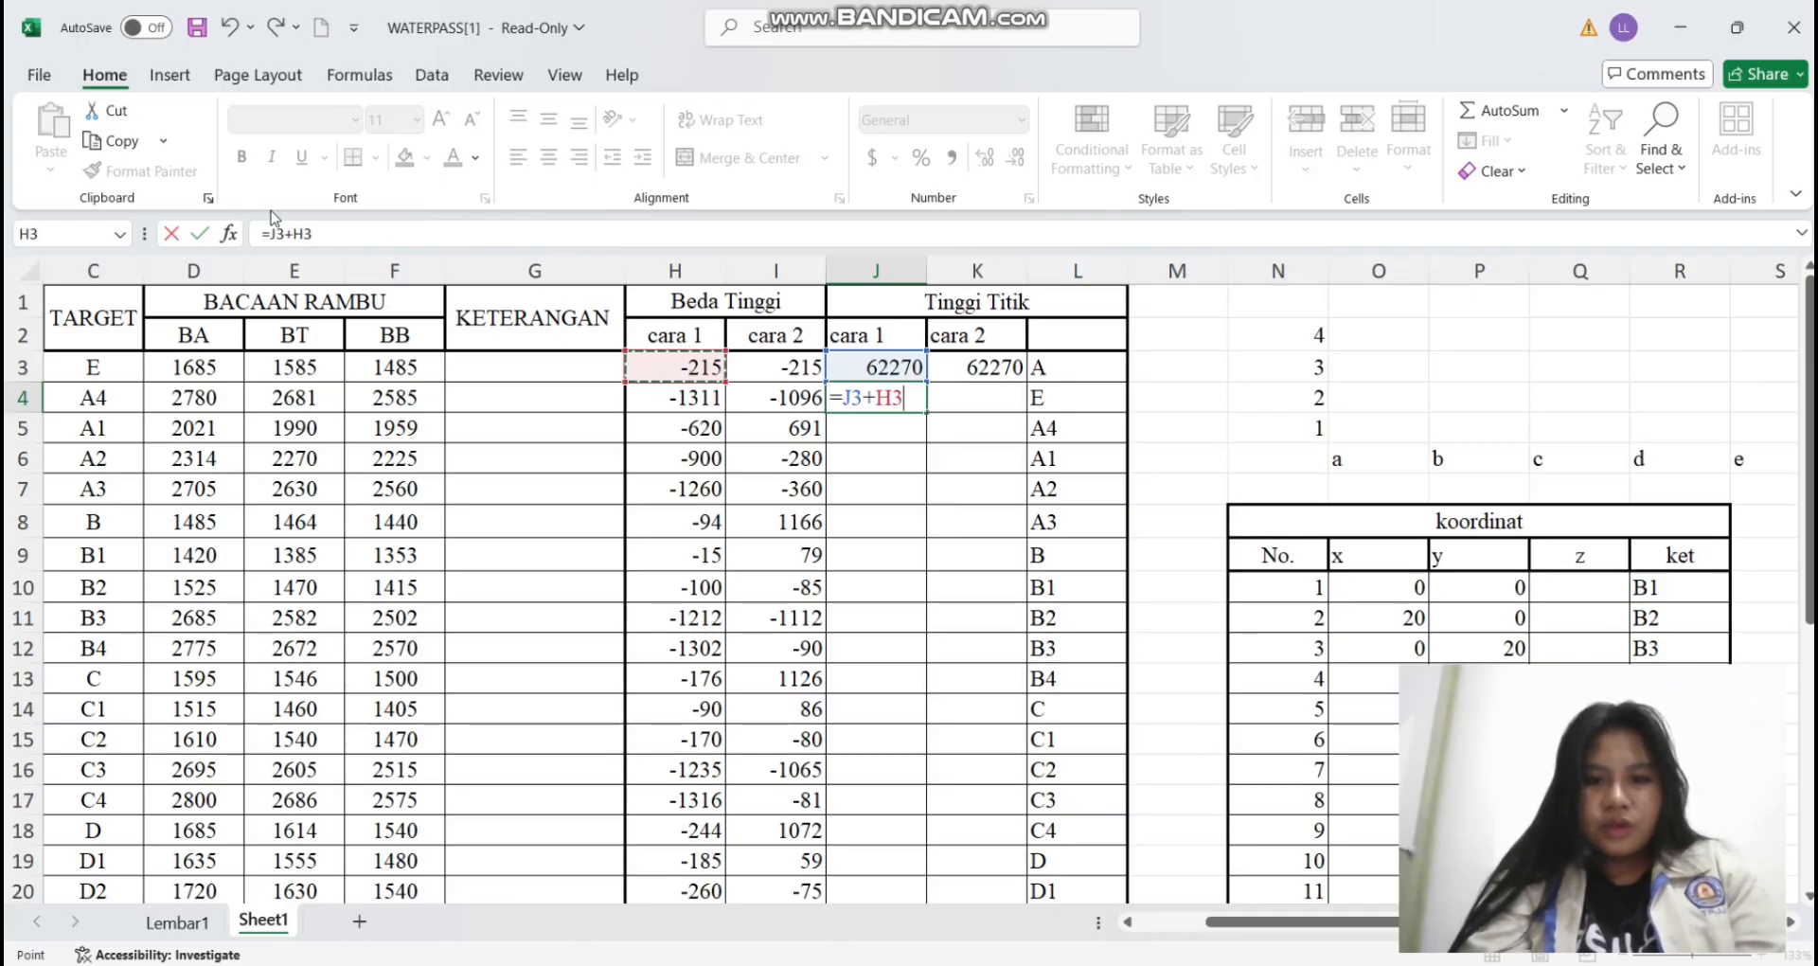
pyautogui.click(272, 234)
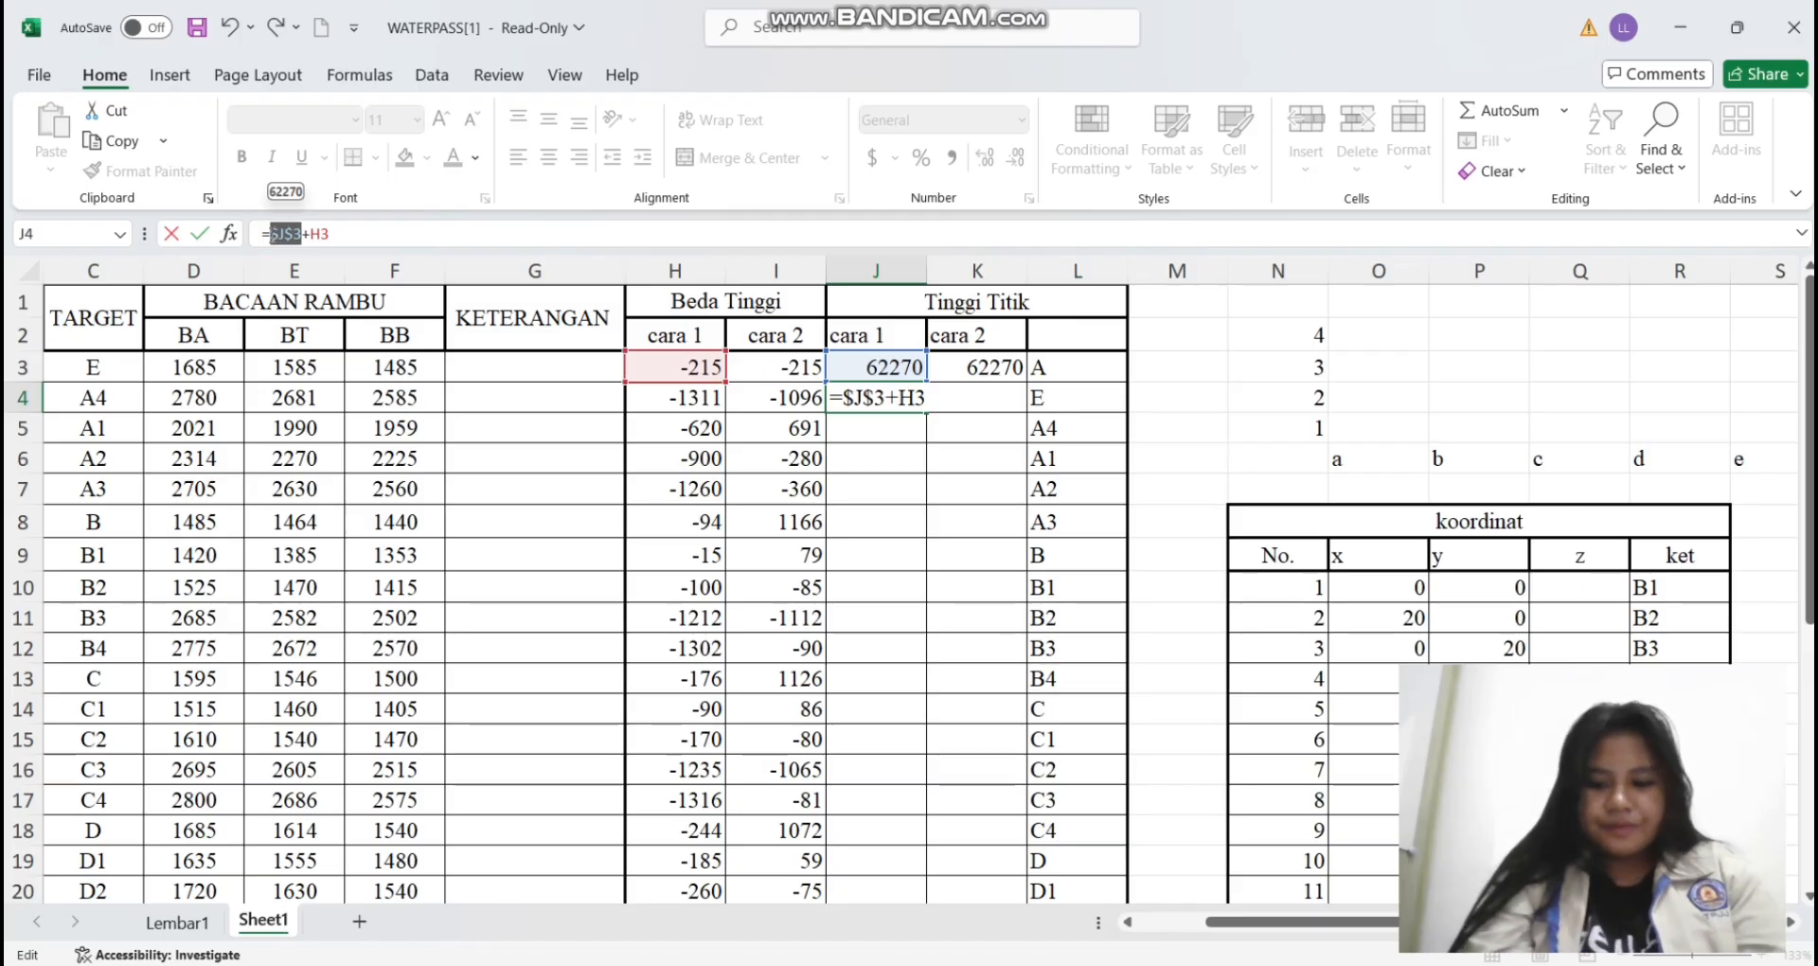
pyautogui.press('Return')
# Fill the J4 formula down the Tinggi Titik cara 1 column through J27
pyautogui.click(909, 404)
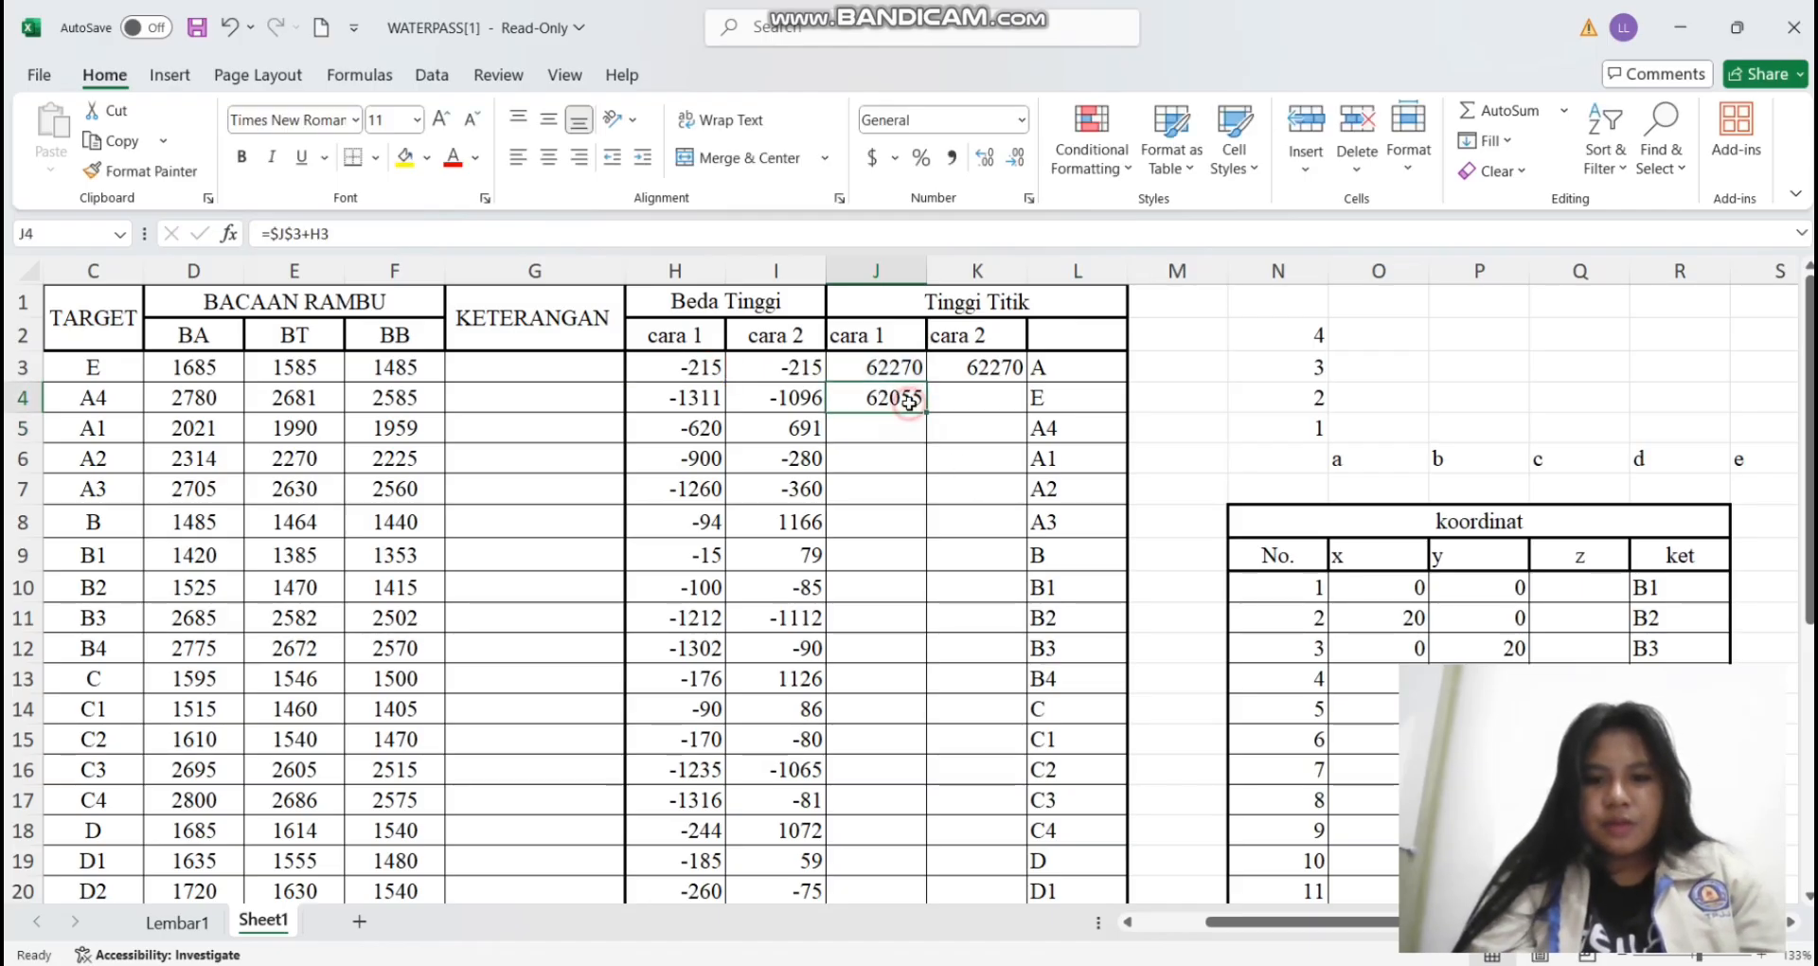
pyautogui.moveTo(925, 412); pyautogui.dragTo(894, 811)
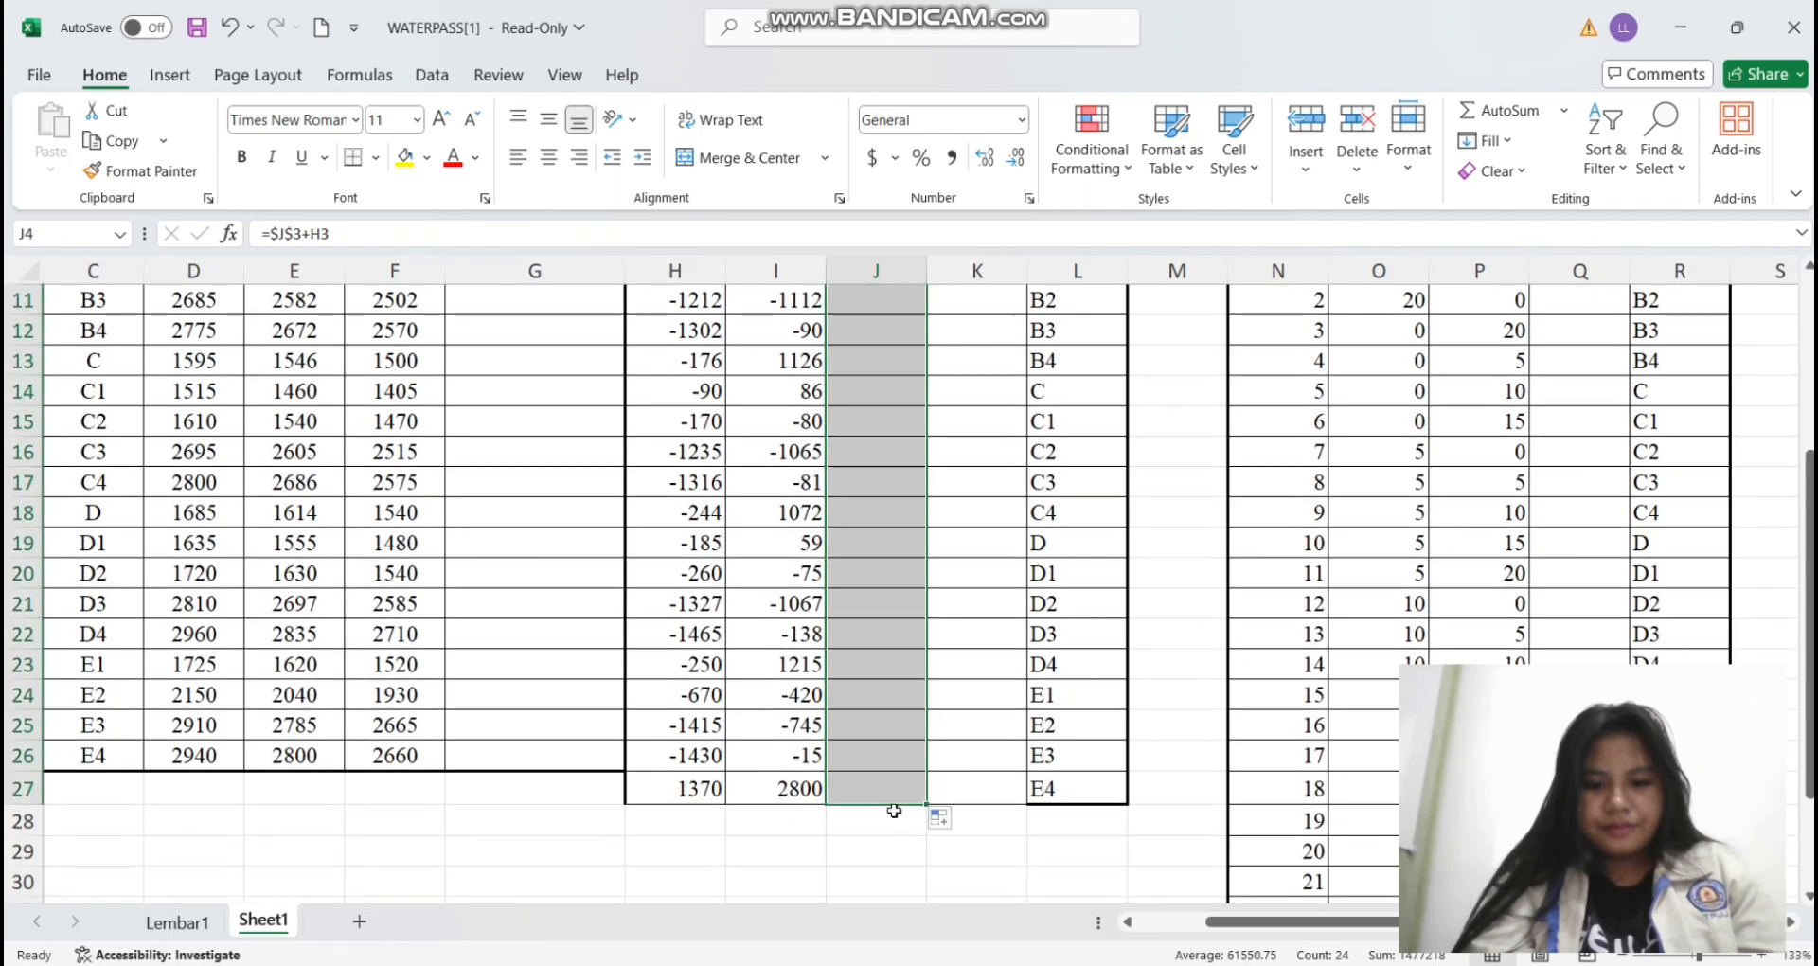
pyautogui.click(965, 788)
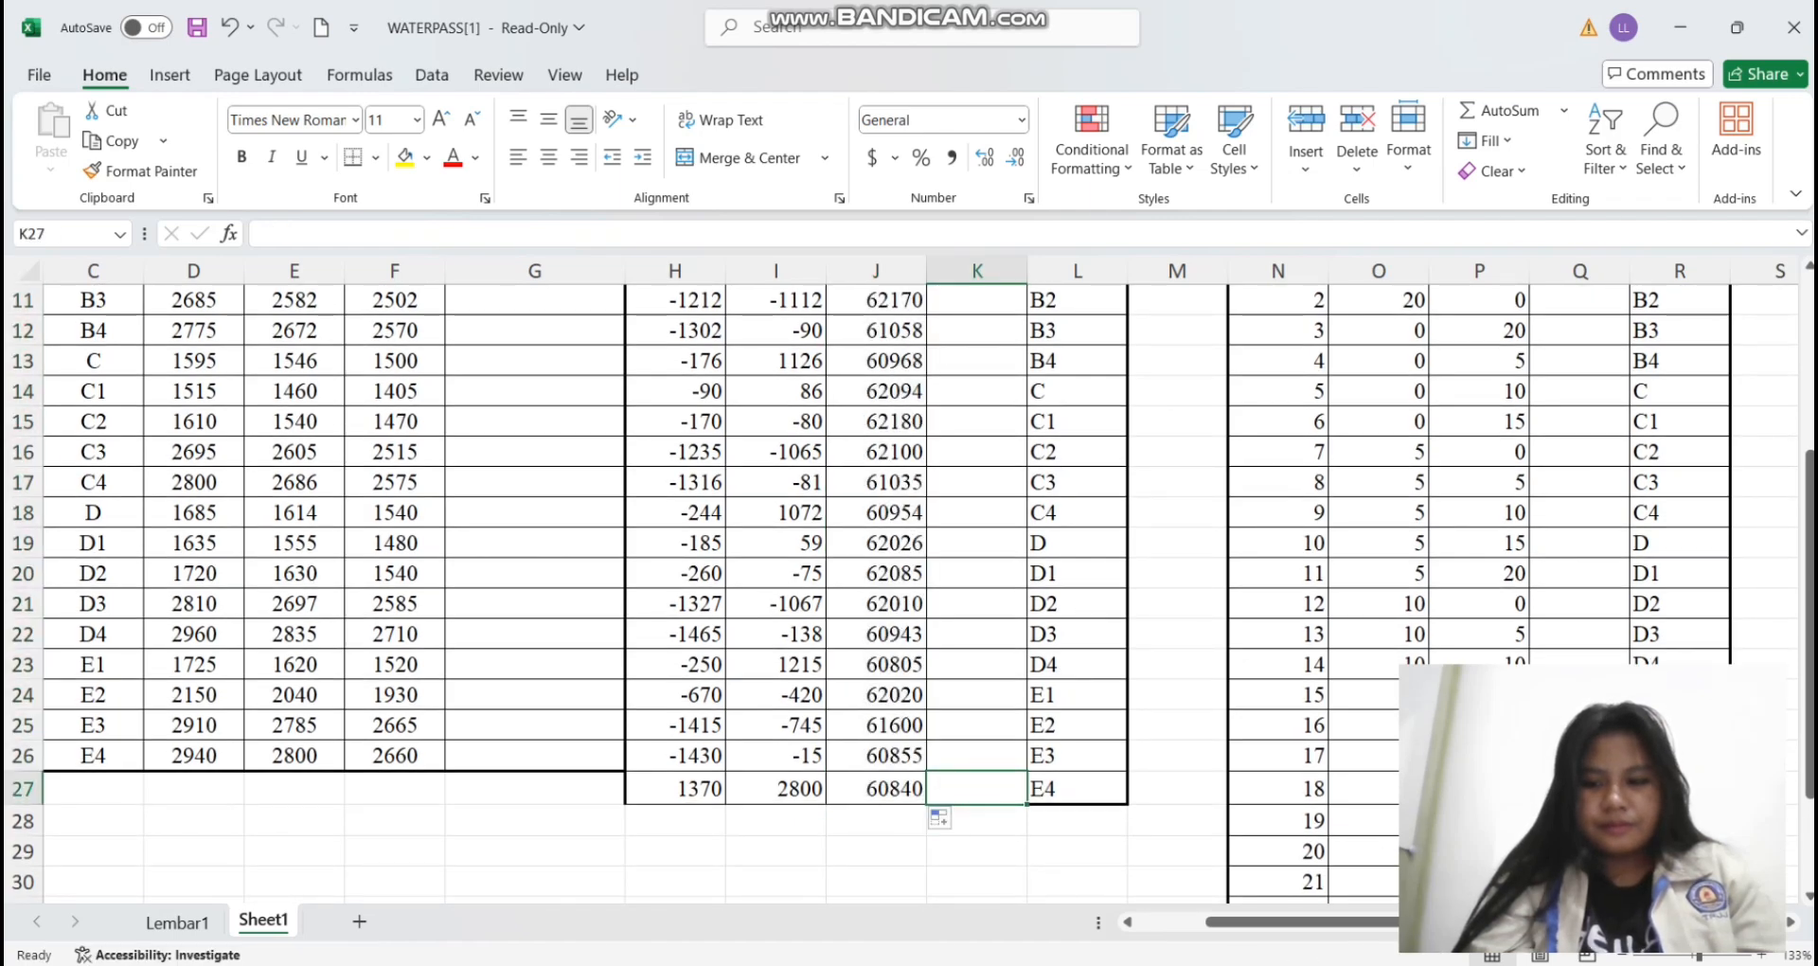
pyautogui.scroll(-1, 1014, 642)
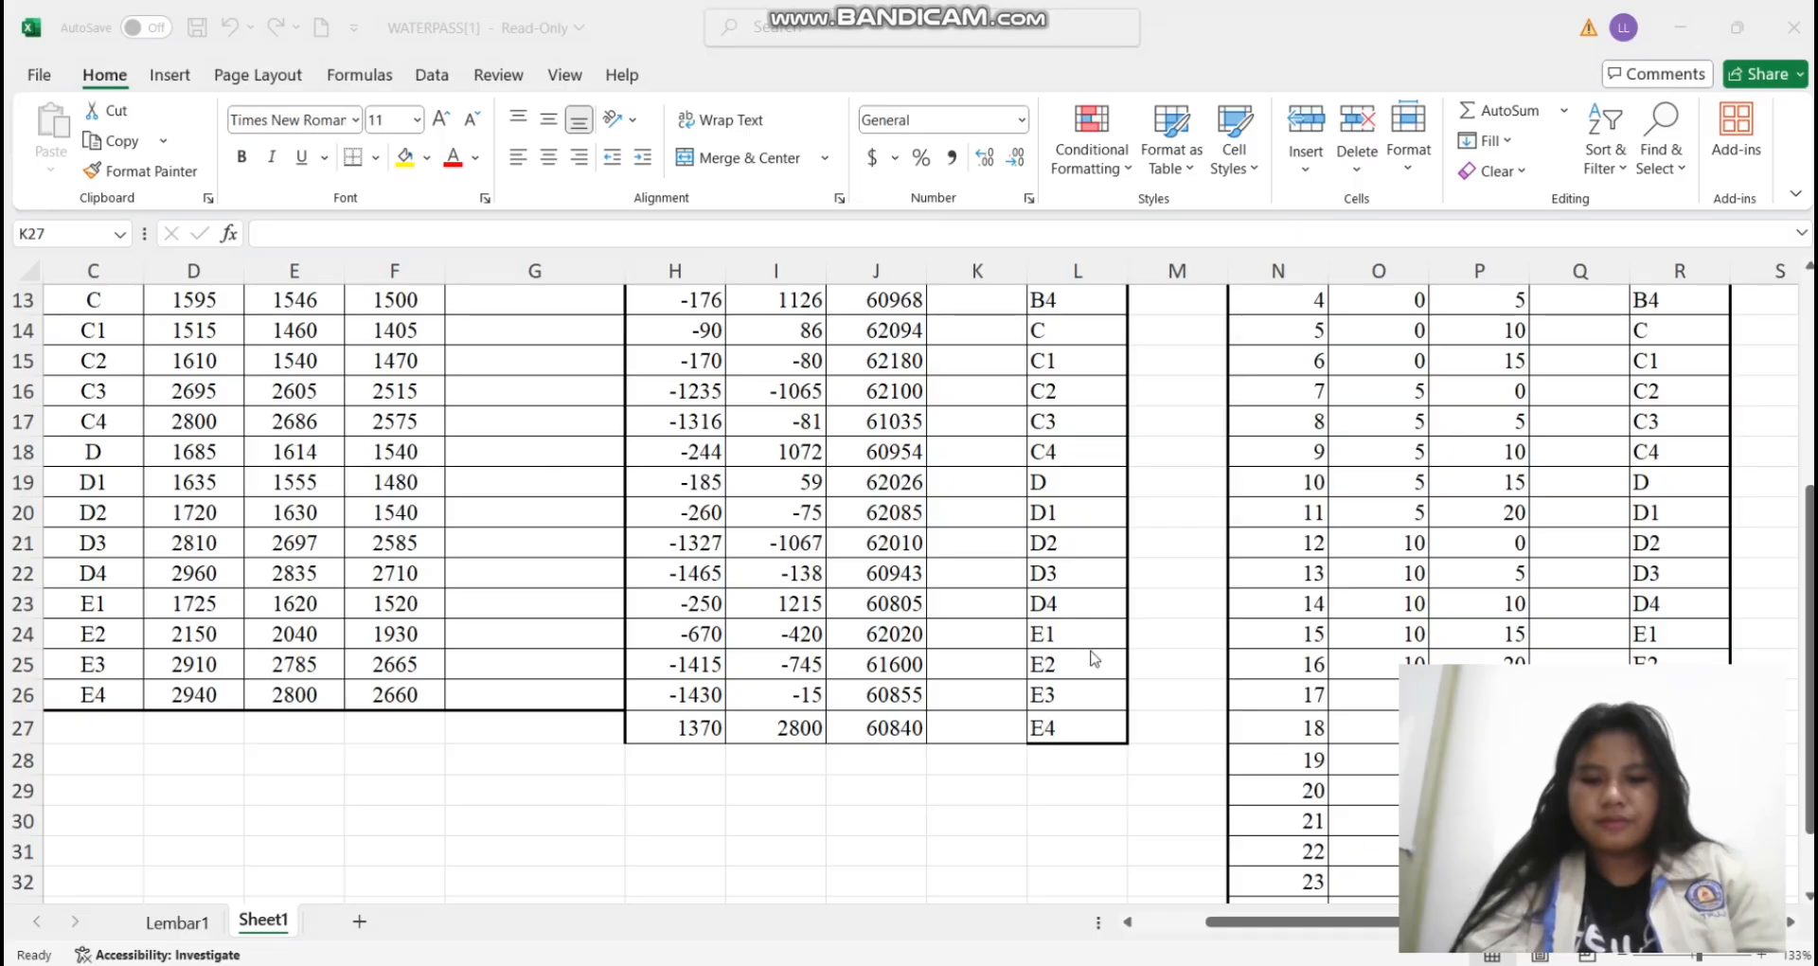
# Enter the formula =K3+I3 in K4 under Tinggi Titik cara 2
pyautogui.scroll(4, 1014, 642)
pyautogui.click(988, 409)
pyautogui.scroll(-5, 988, 409)
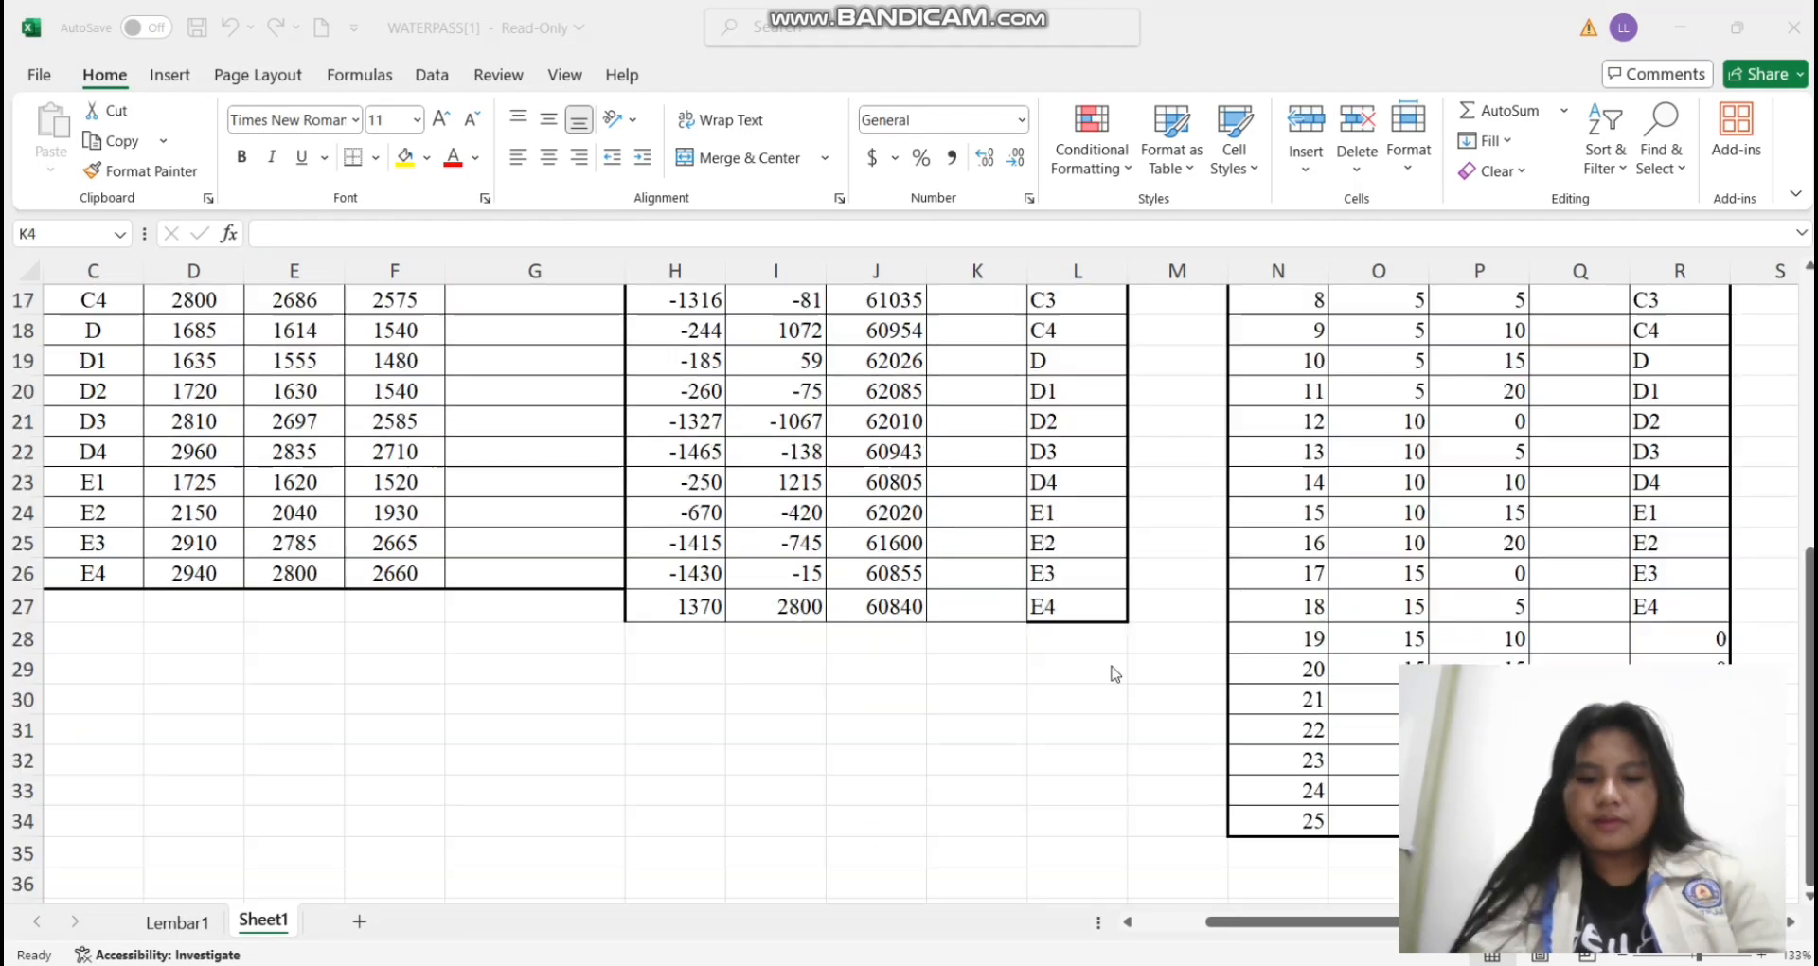
pyautogui.scroll(5, 1021, 530)
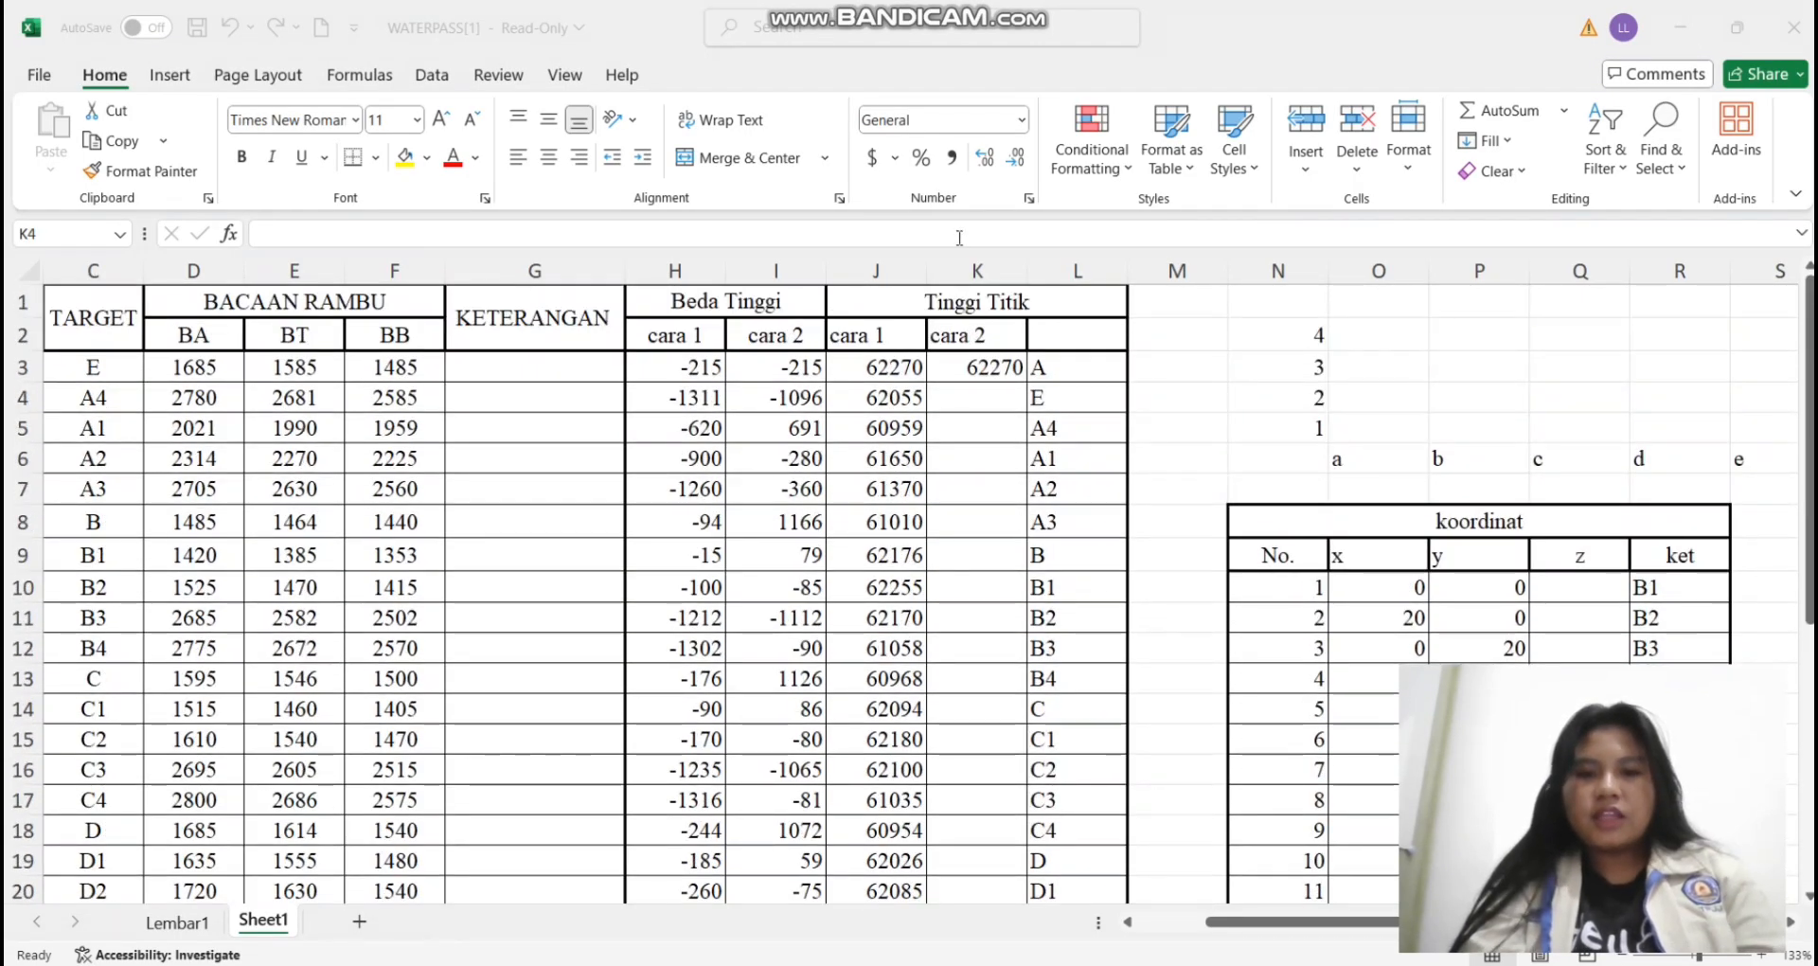
pyautogui.click(973, 397)
pyautogui.write('=')
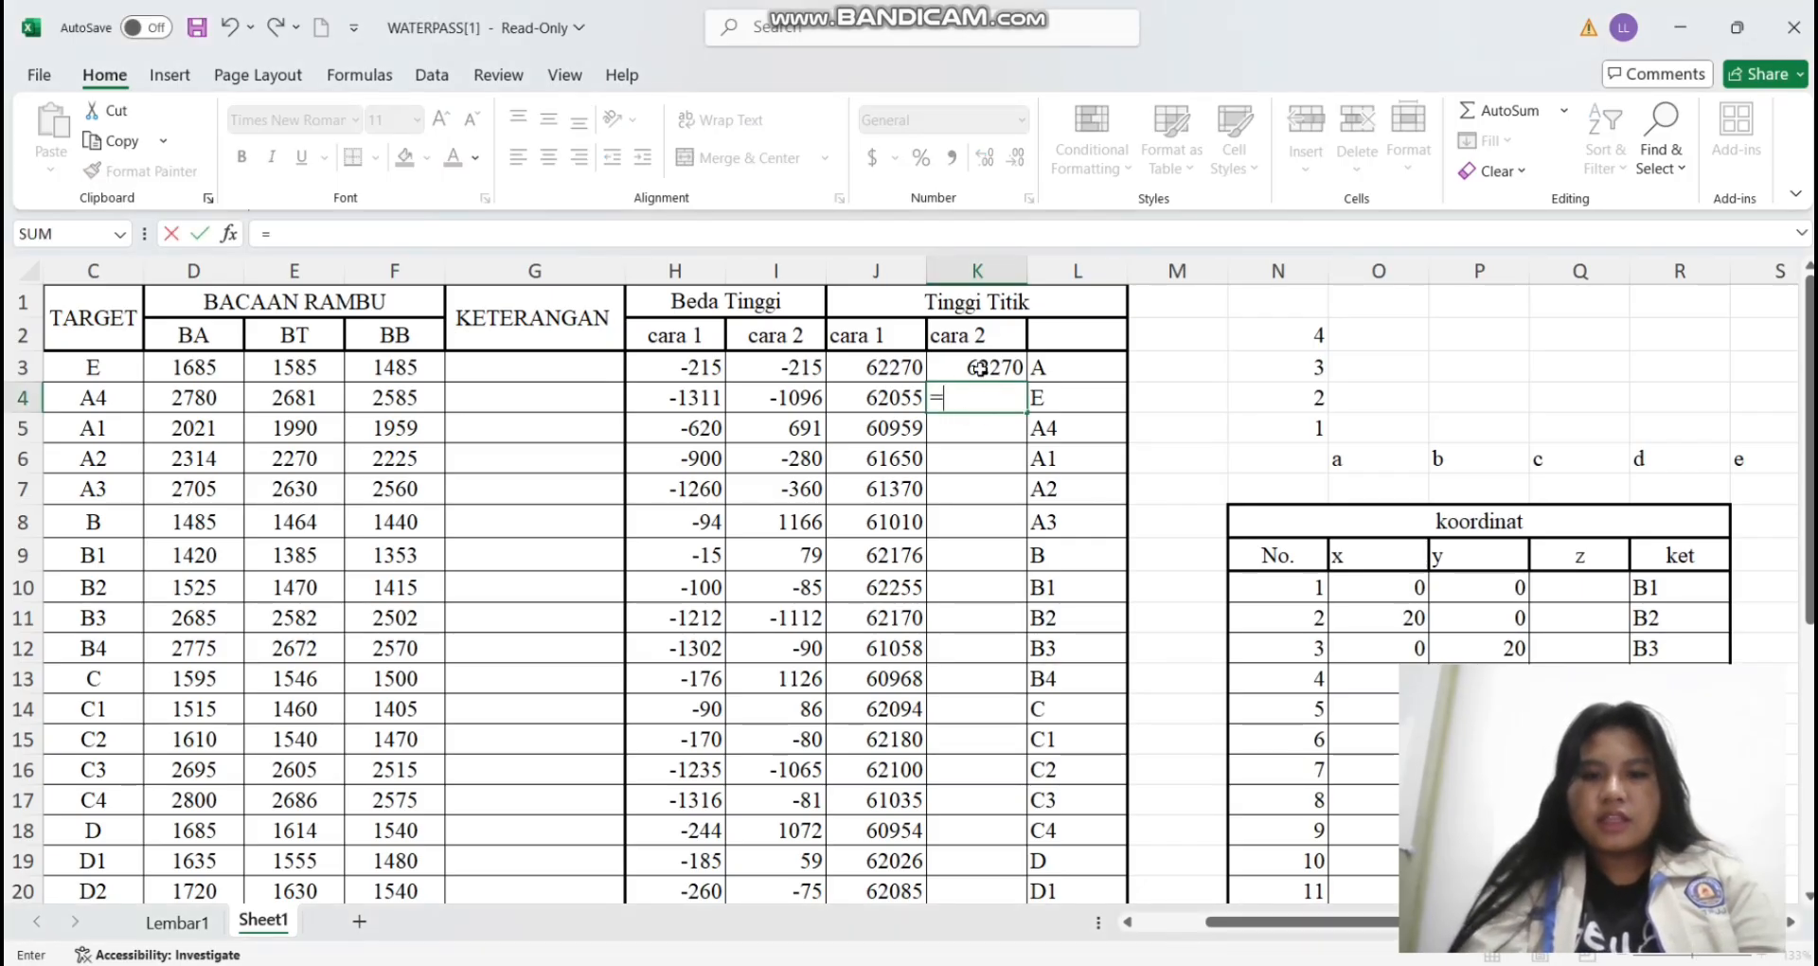
pyautogui.click(980, 368)
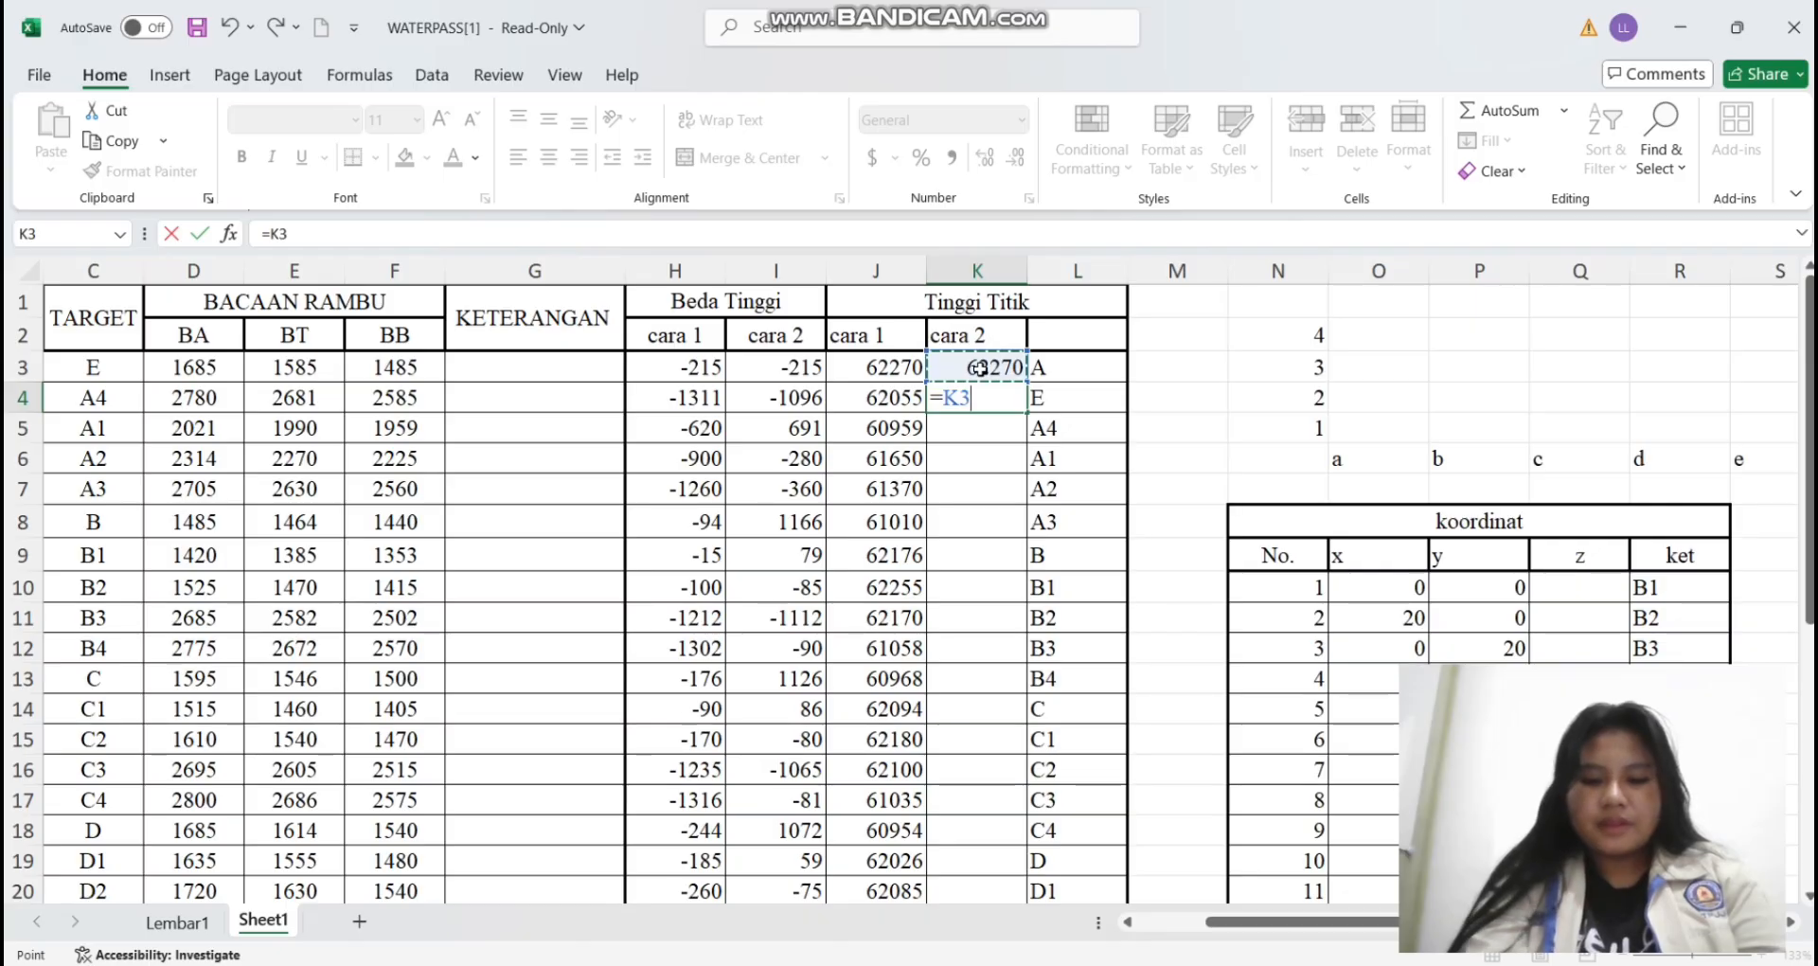
pyautogui.write('+')
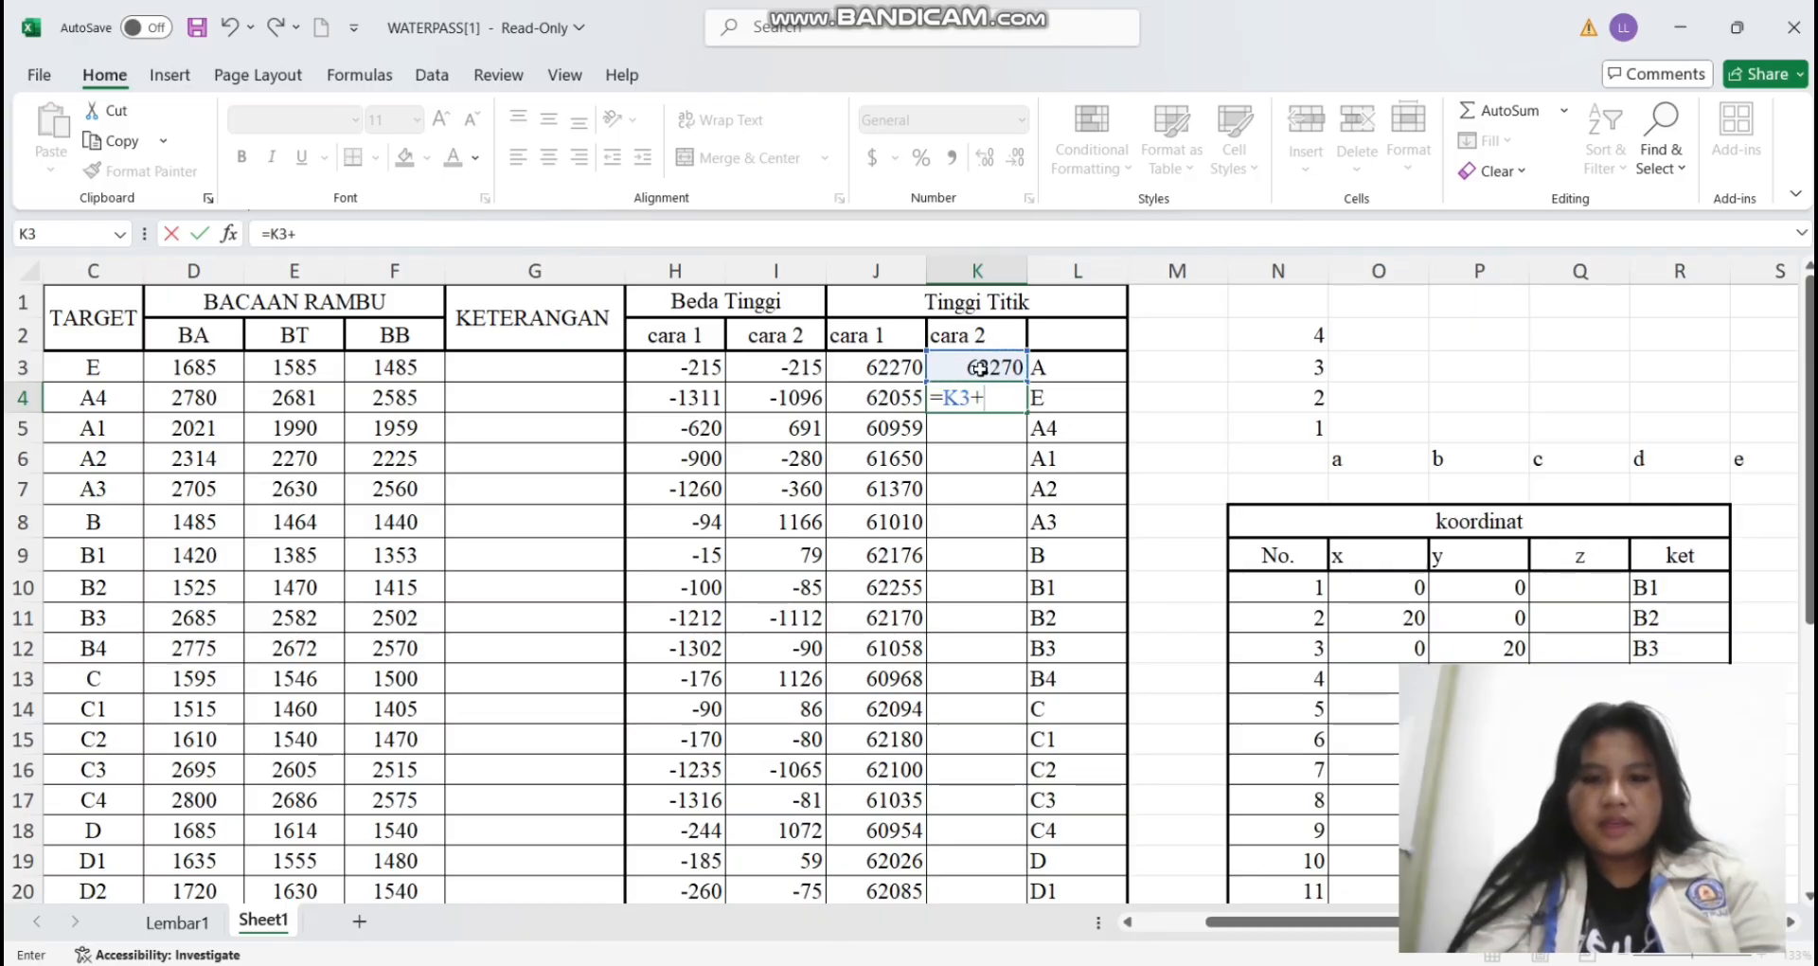
pyautogui.click(774, 364)
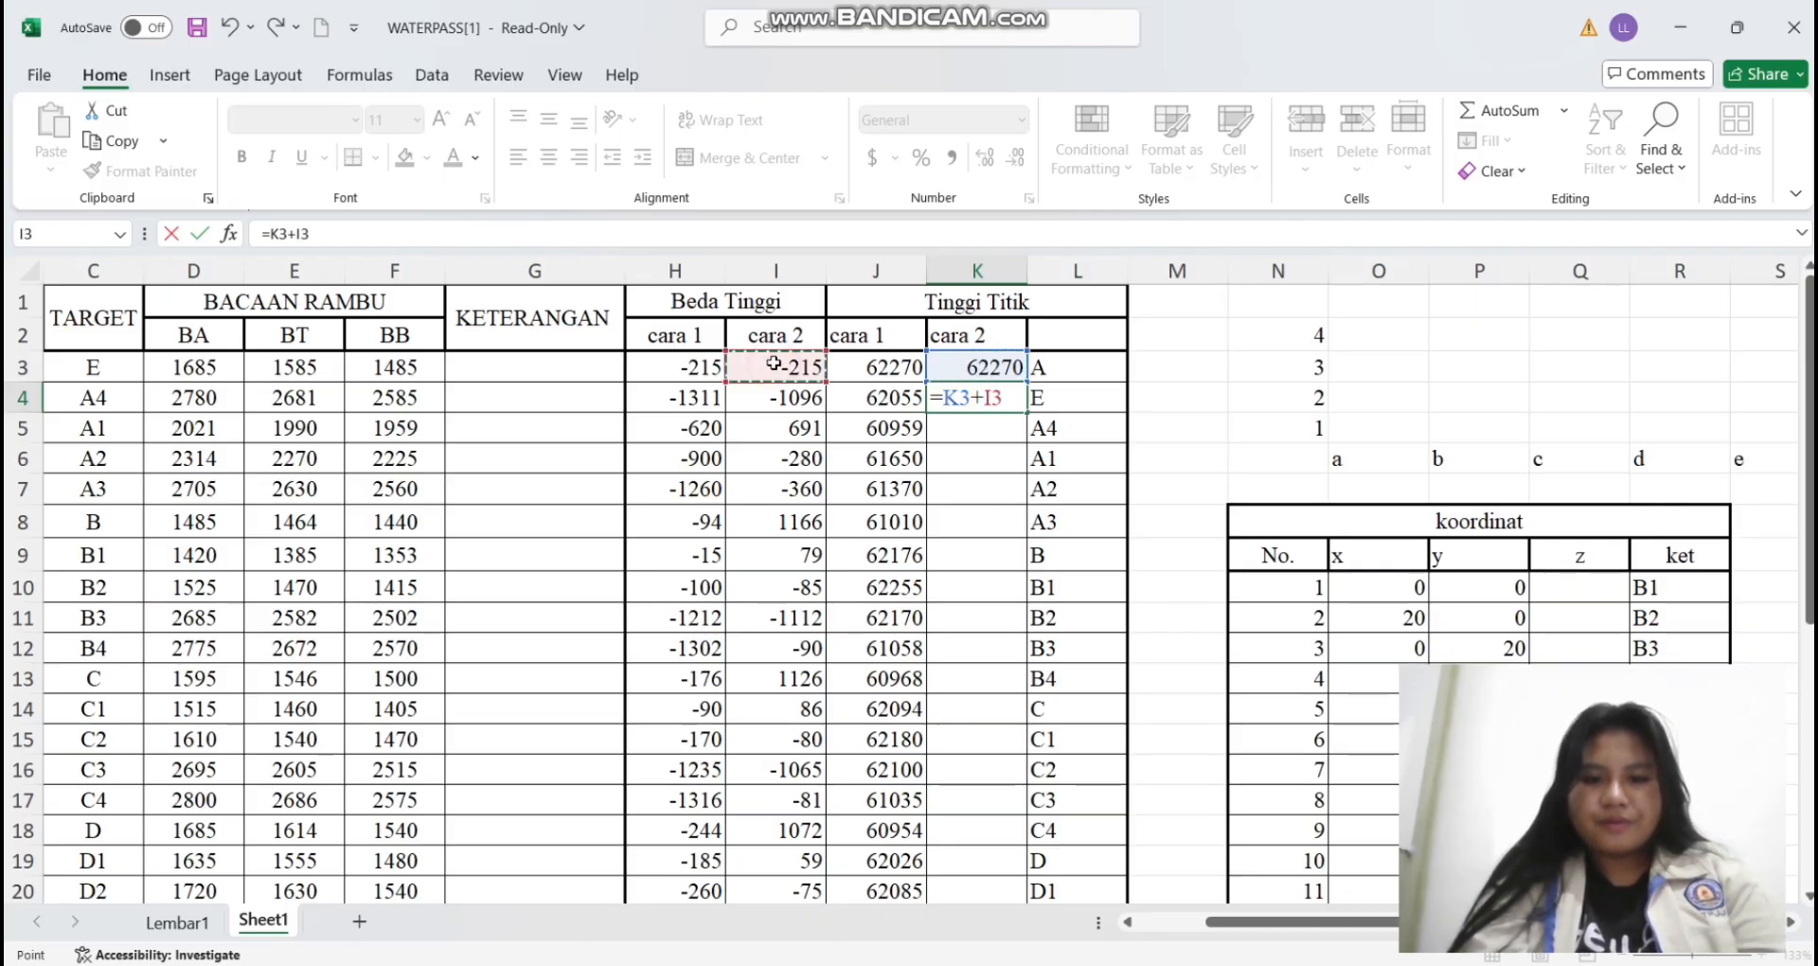
pyautogui.press('Return')
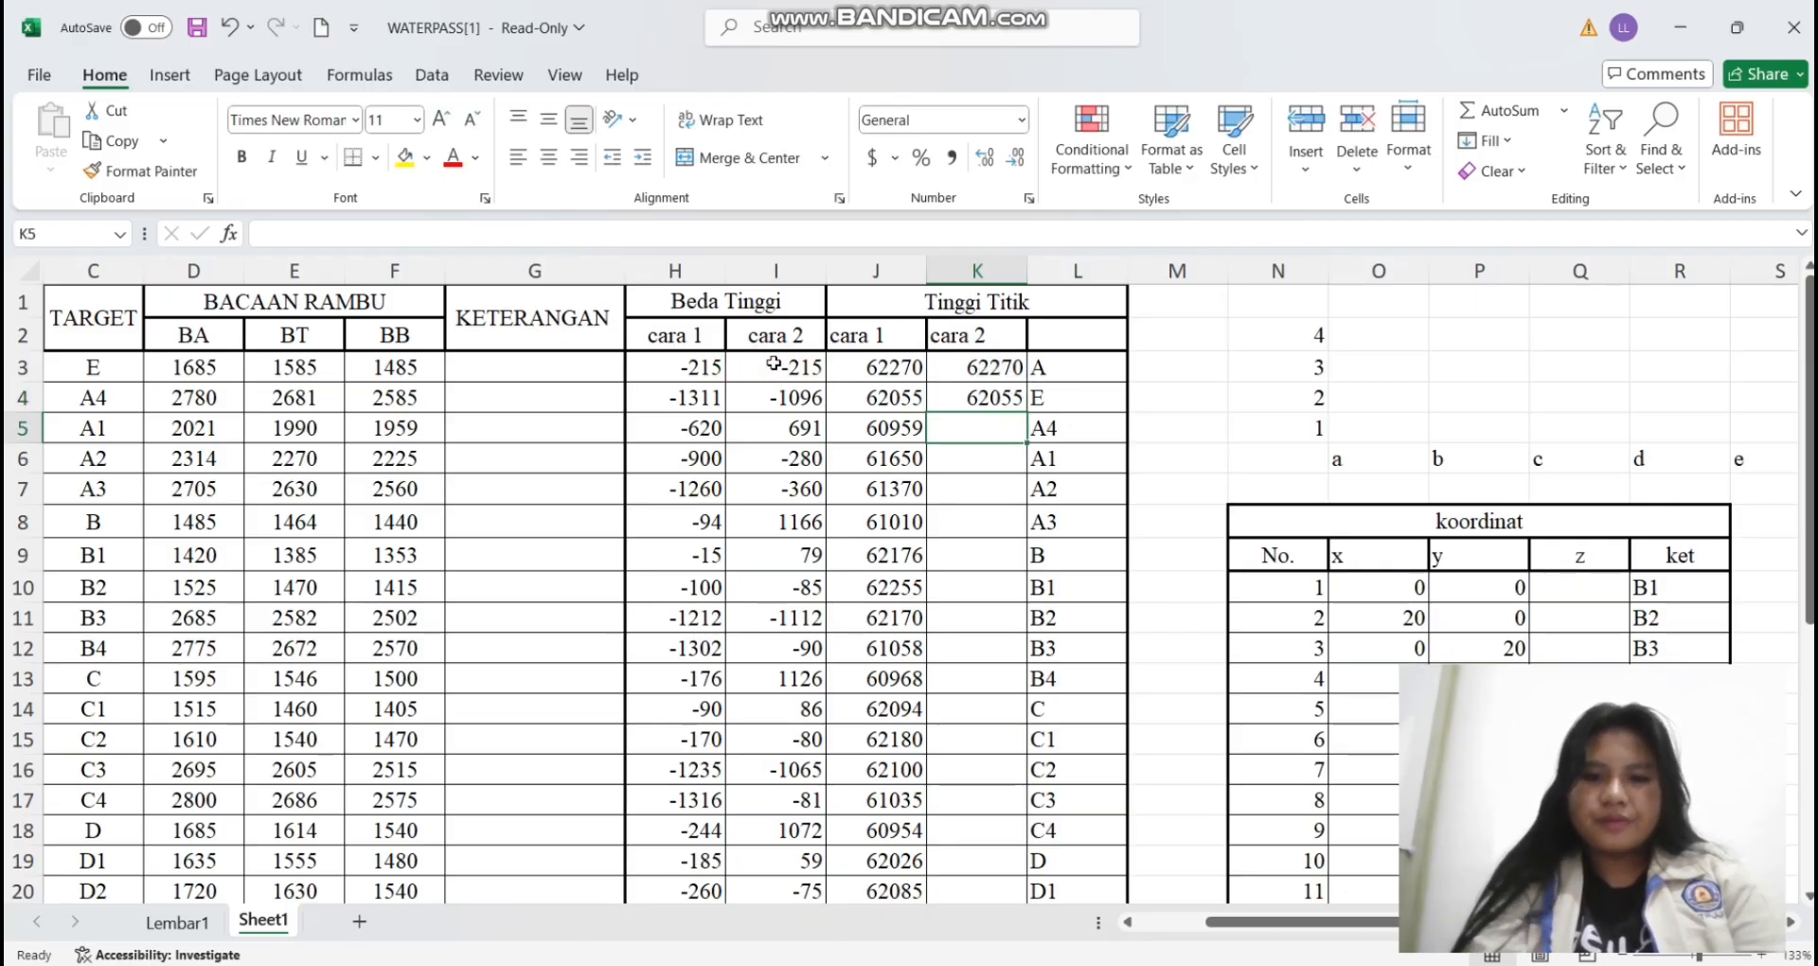
# Fill the K4 formula down the Tinggi Titik cara 2 column through K27
pyautogui.click(999, 396)
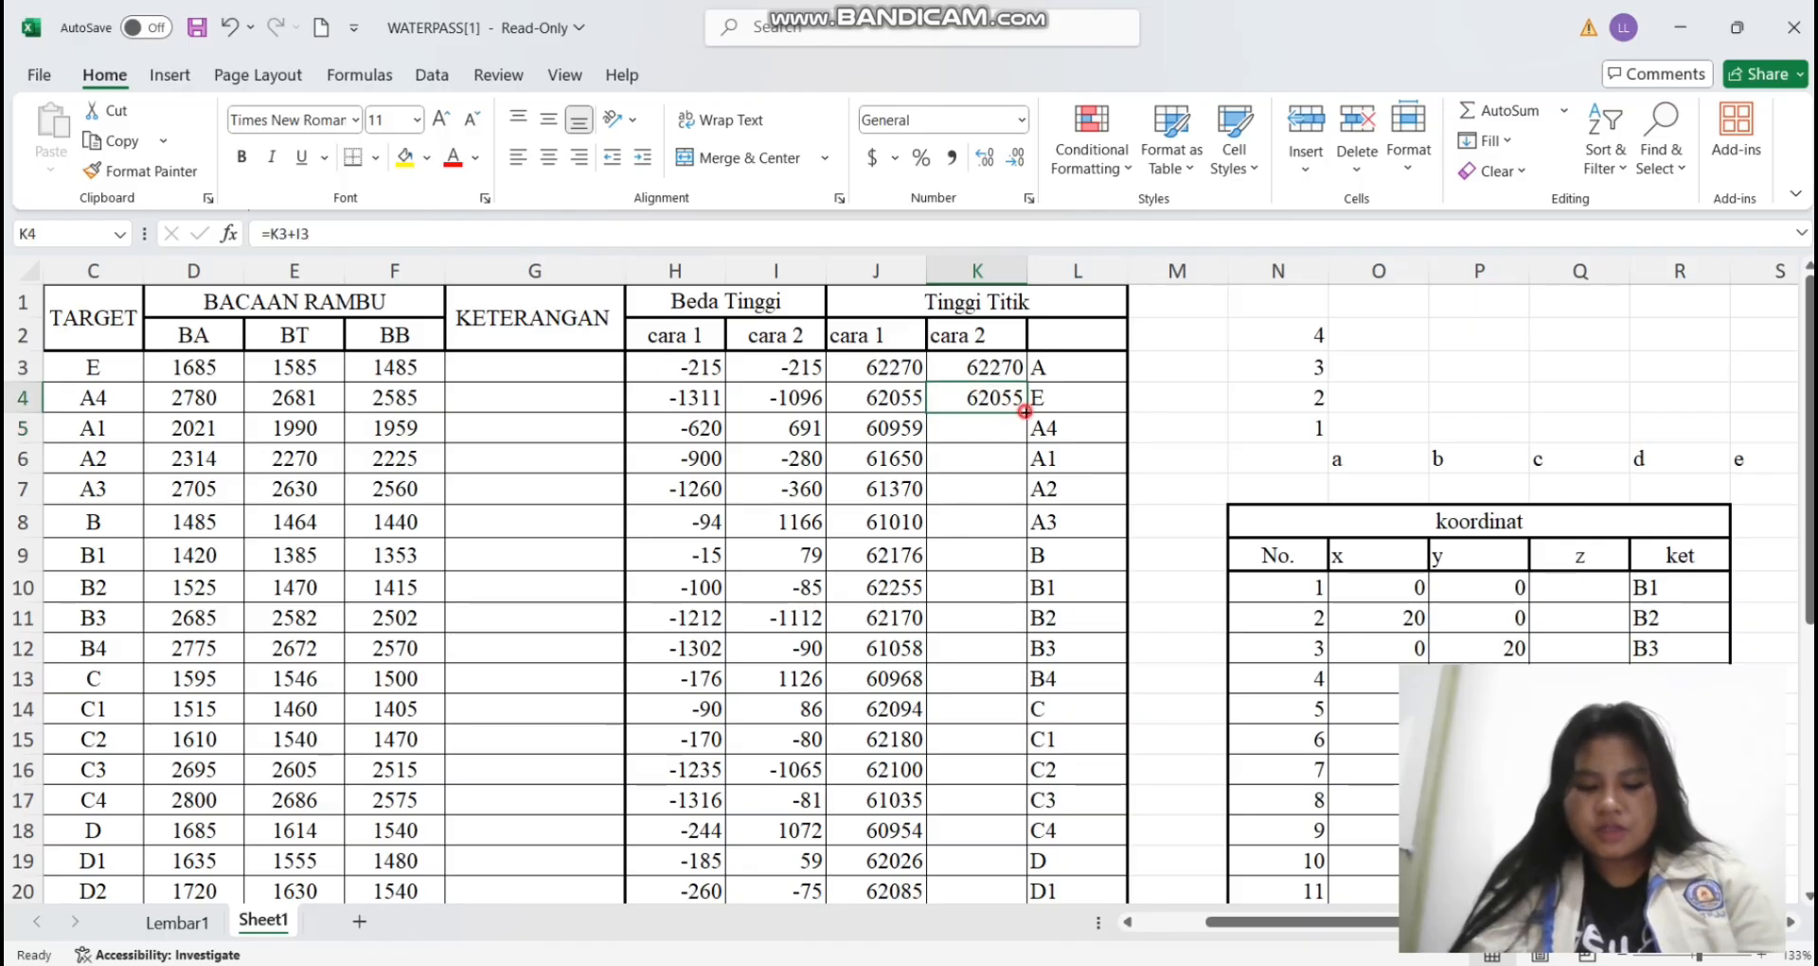
pyautogui.moveTo(1026, 411); pyautogui.dragTo(989, 860)
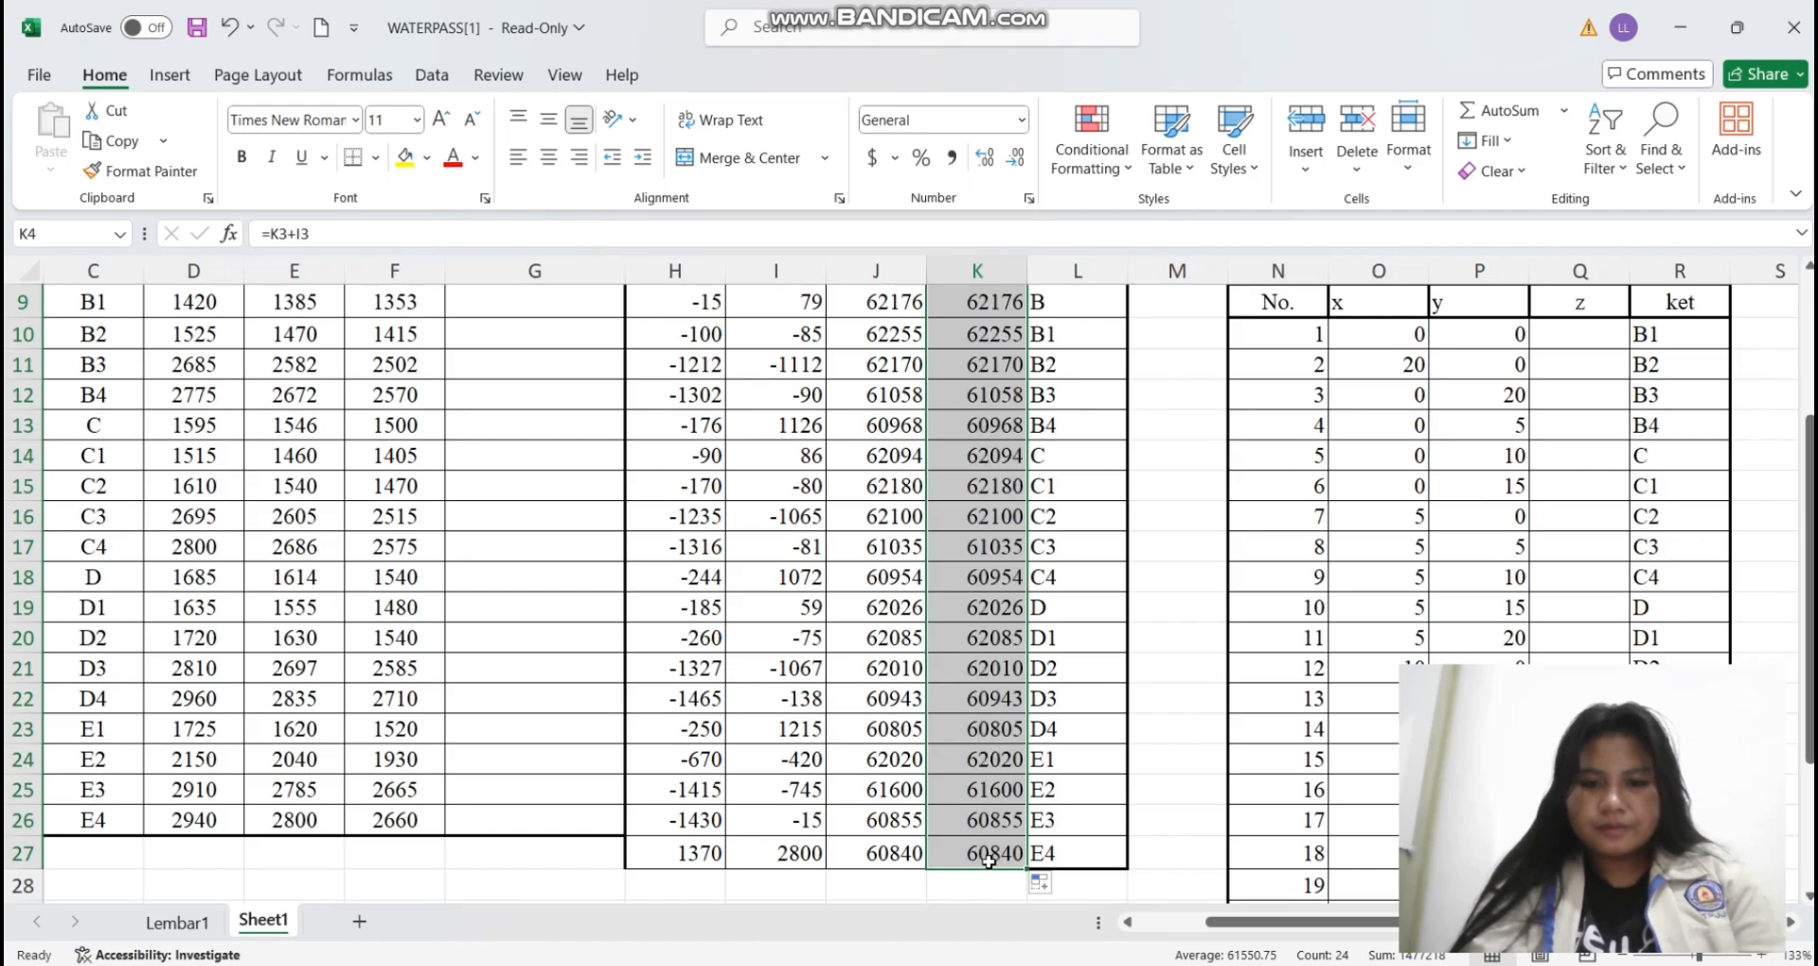
pyautogui.click(987, 776)
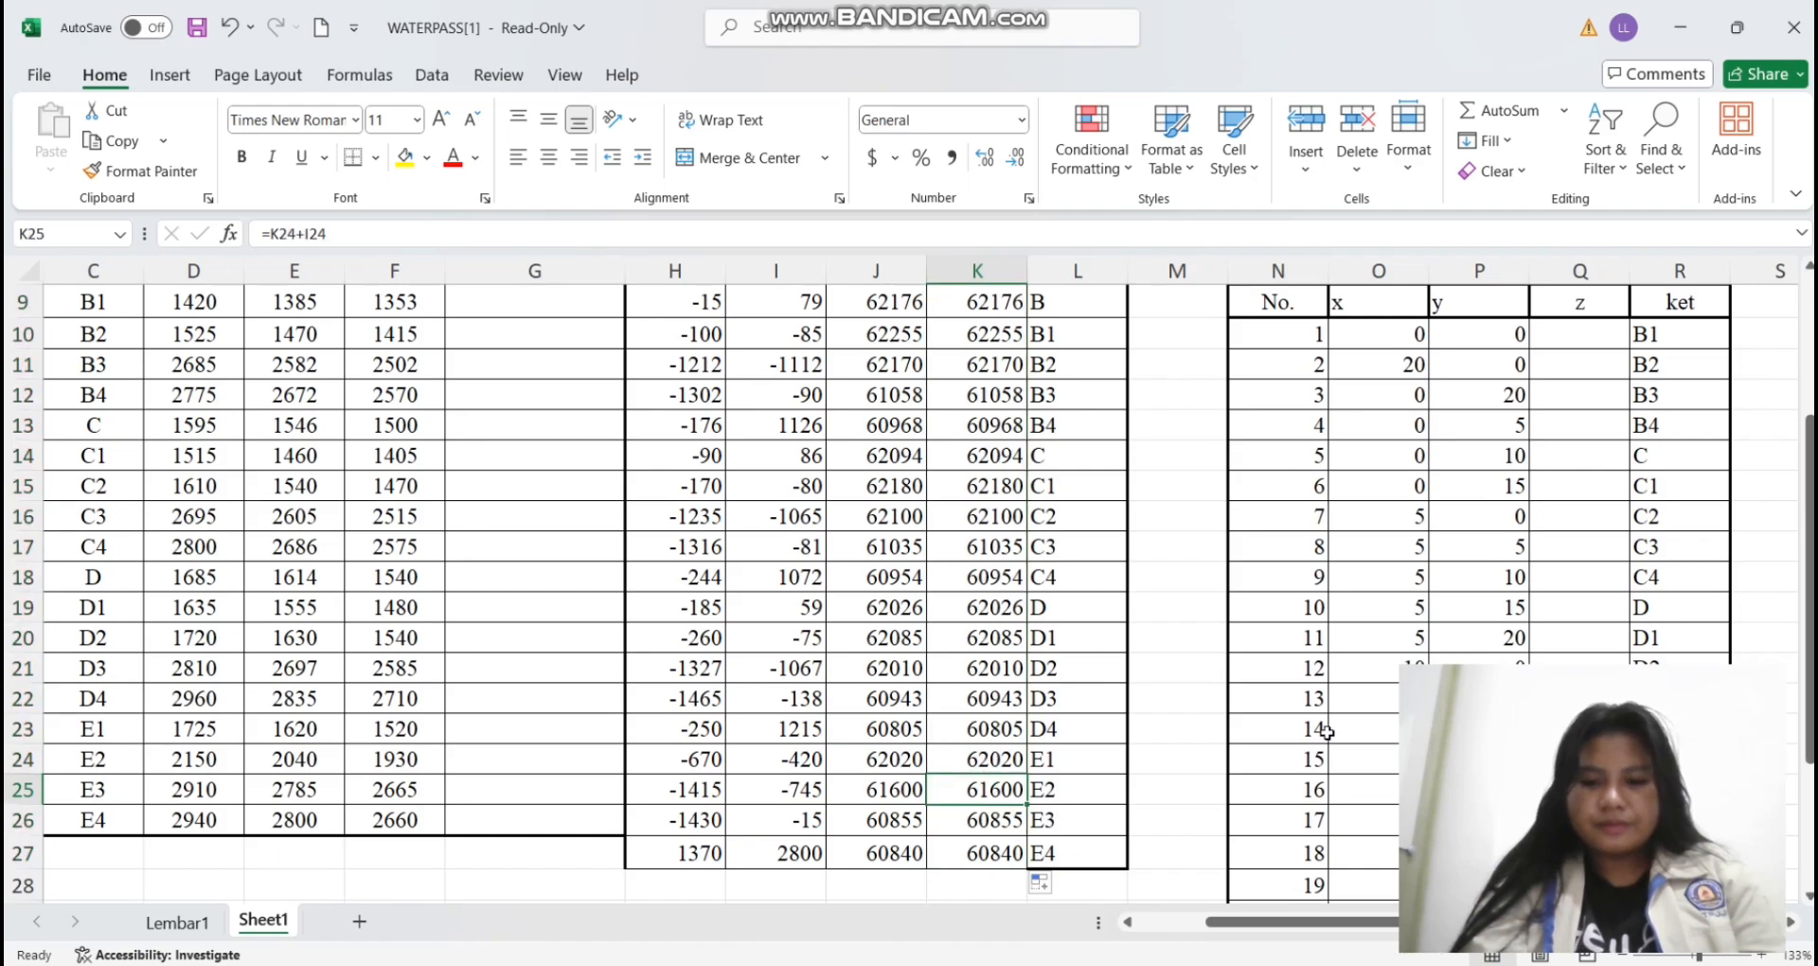
# Enter the formula =K3/1000 in Q10, the first z cell of the koordinat table
pyautogui.hscroll(3, 1326, 732)
pyautogui.scroll(3, 1326, 732)
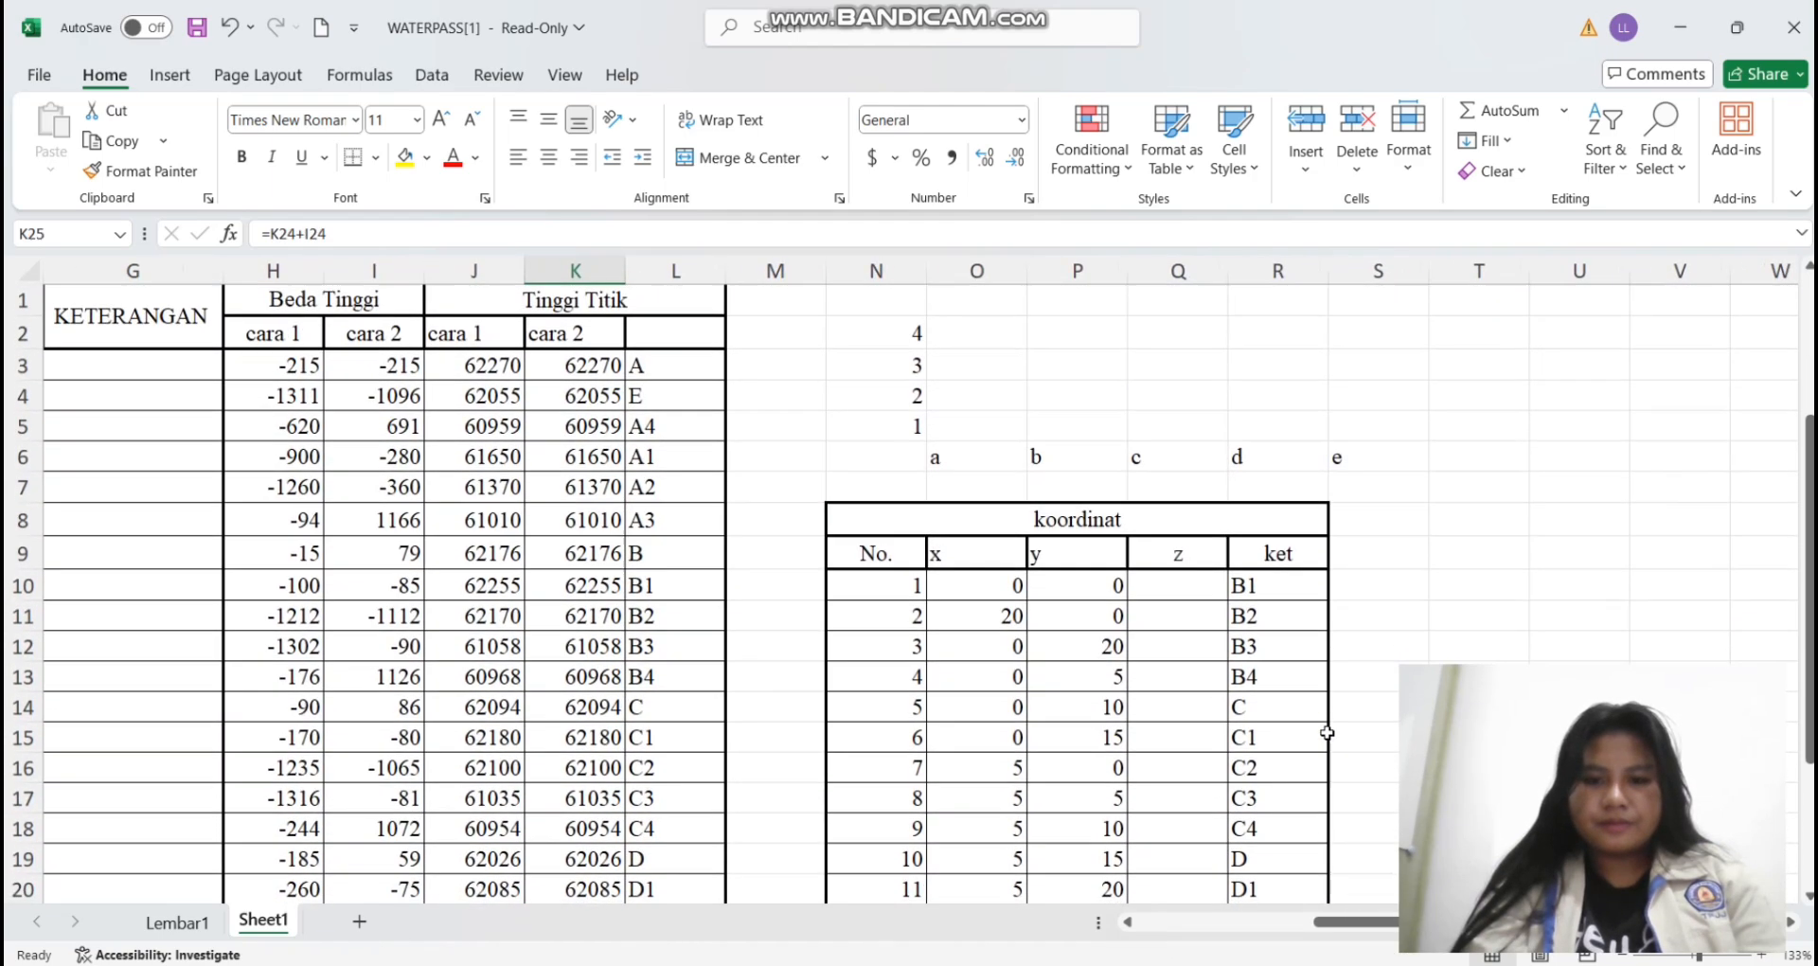
pyautogui.hscroll(1, 1225, 730)
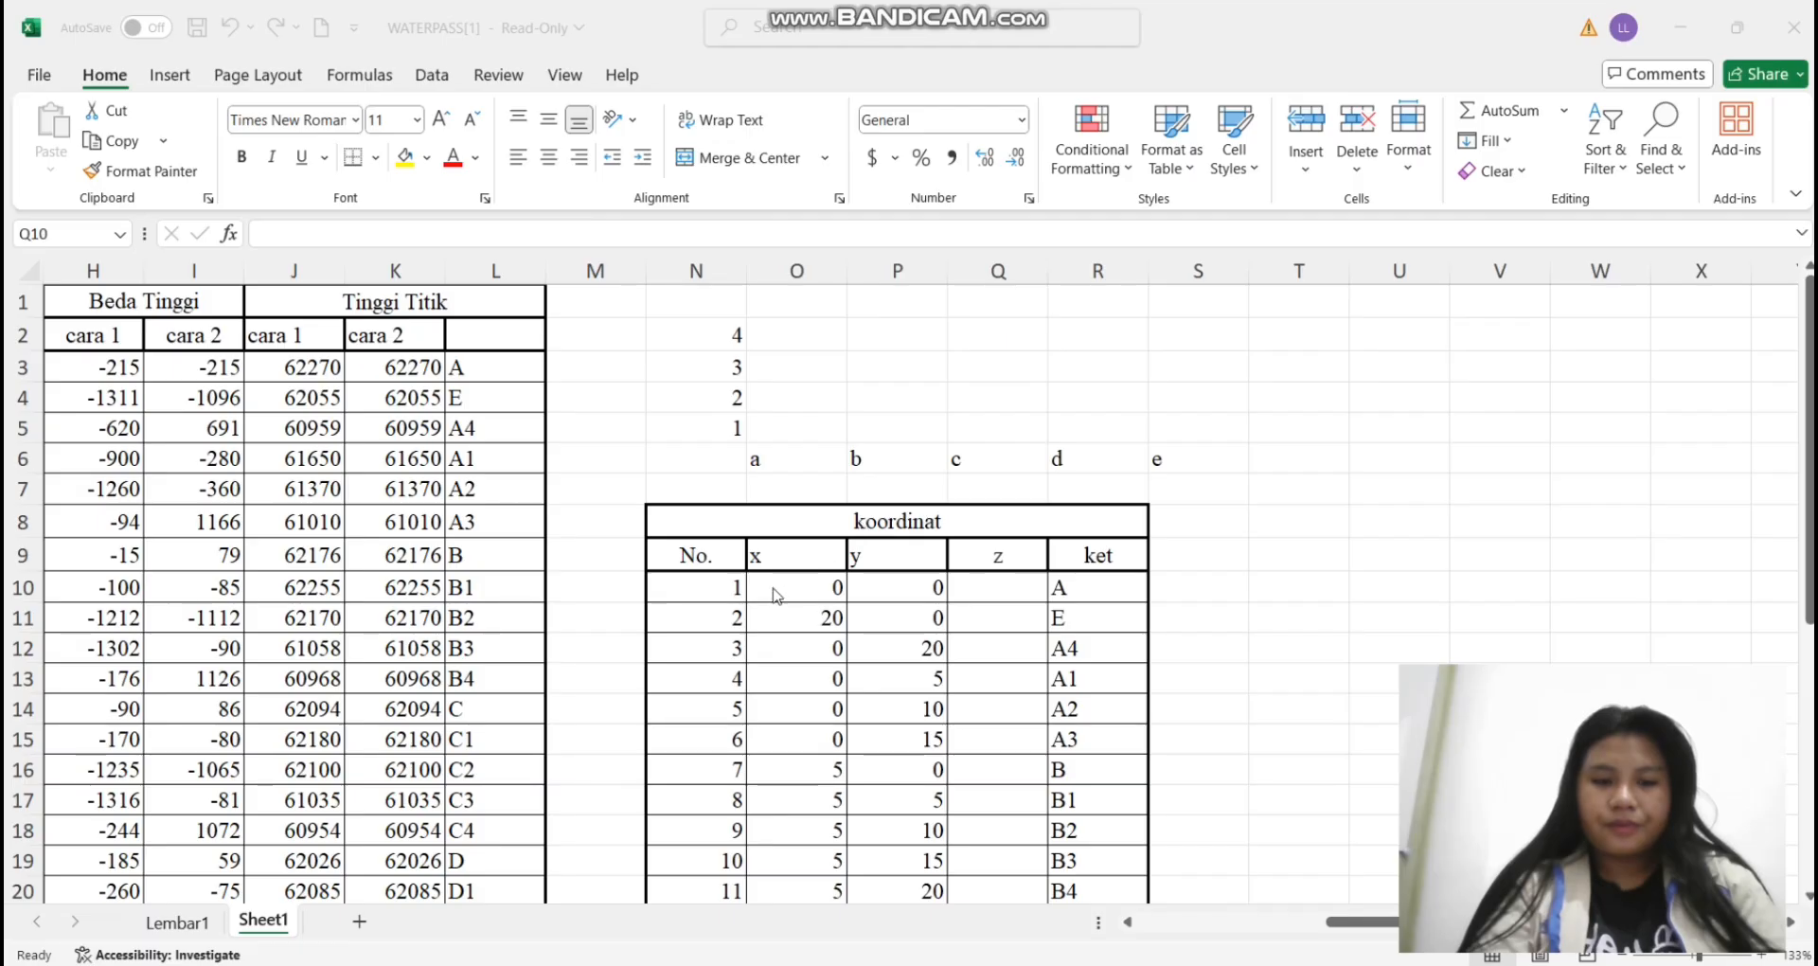
pyautogui.click(811, 556)
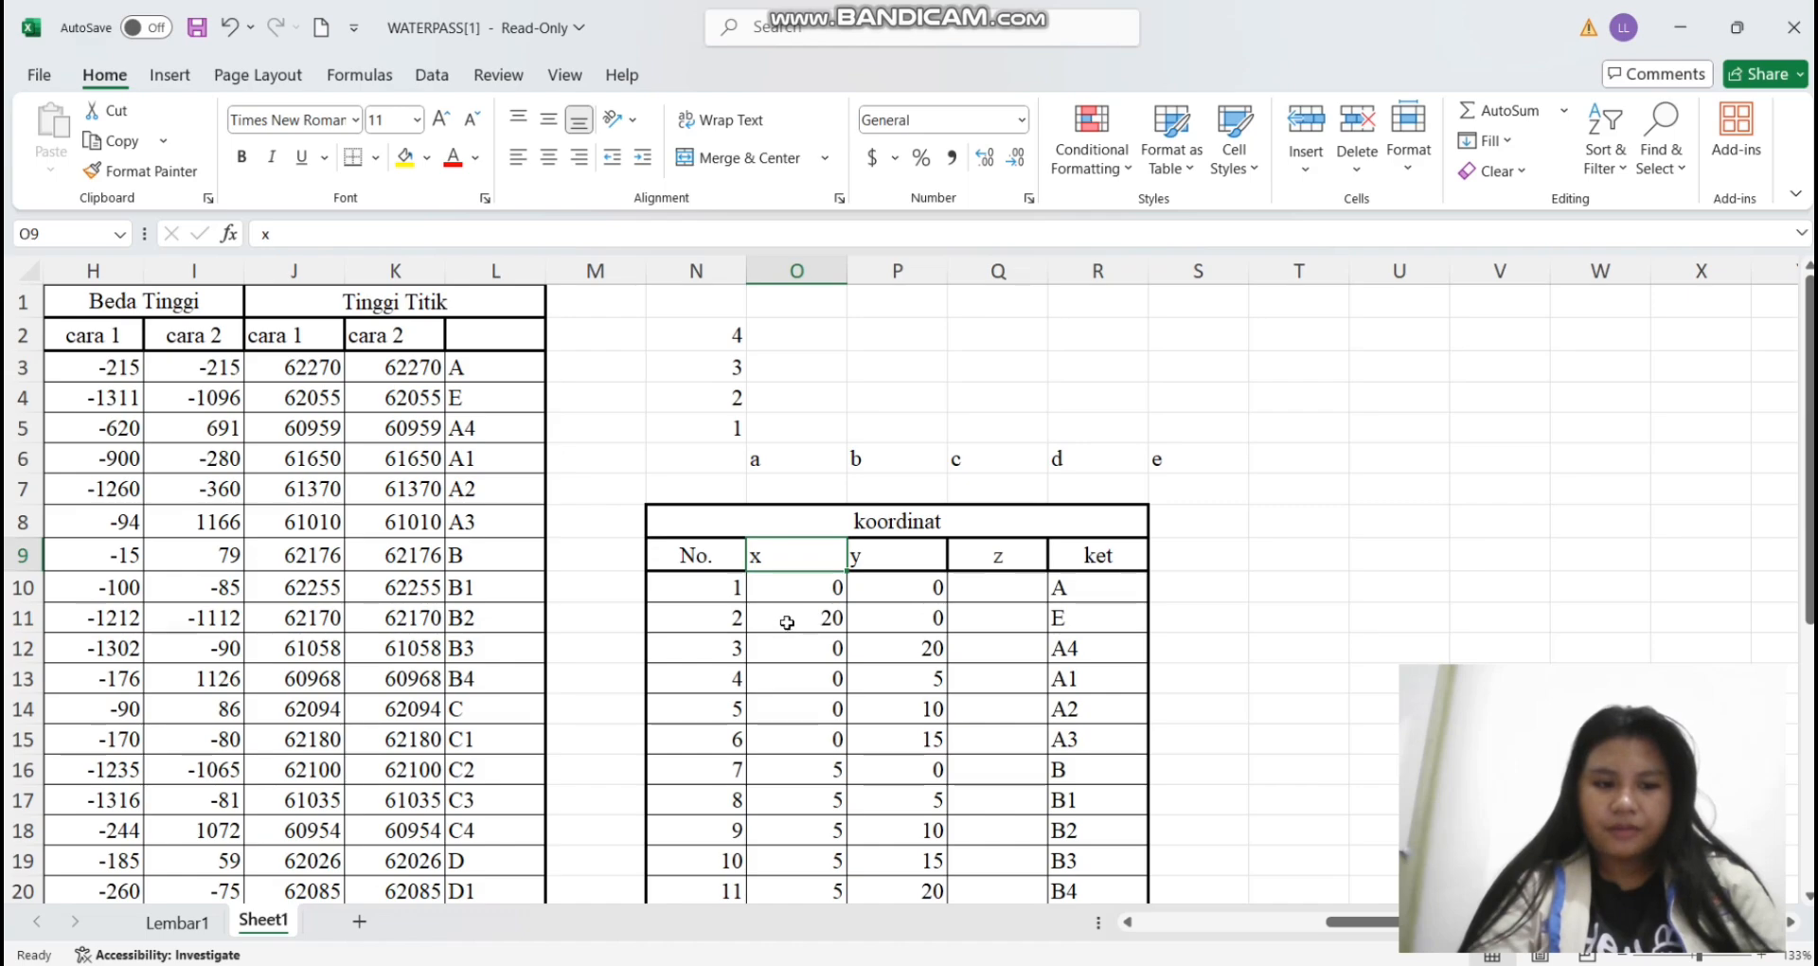
pyautogui.click(1013, 583)
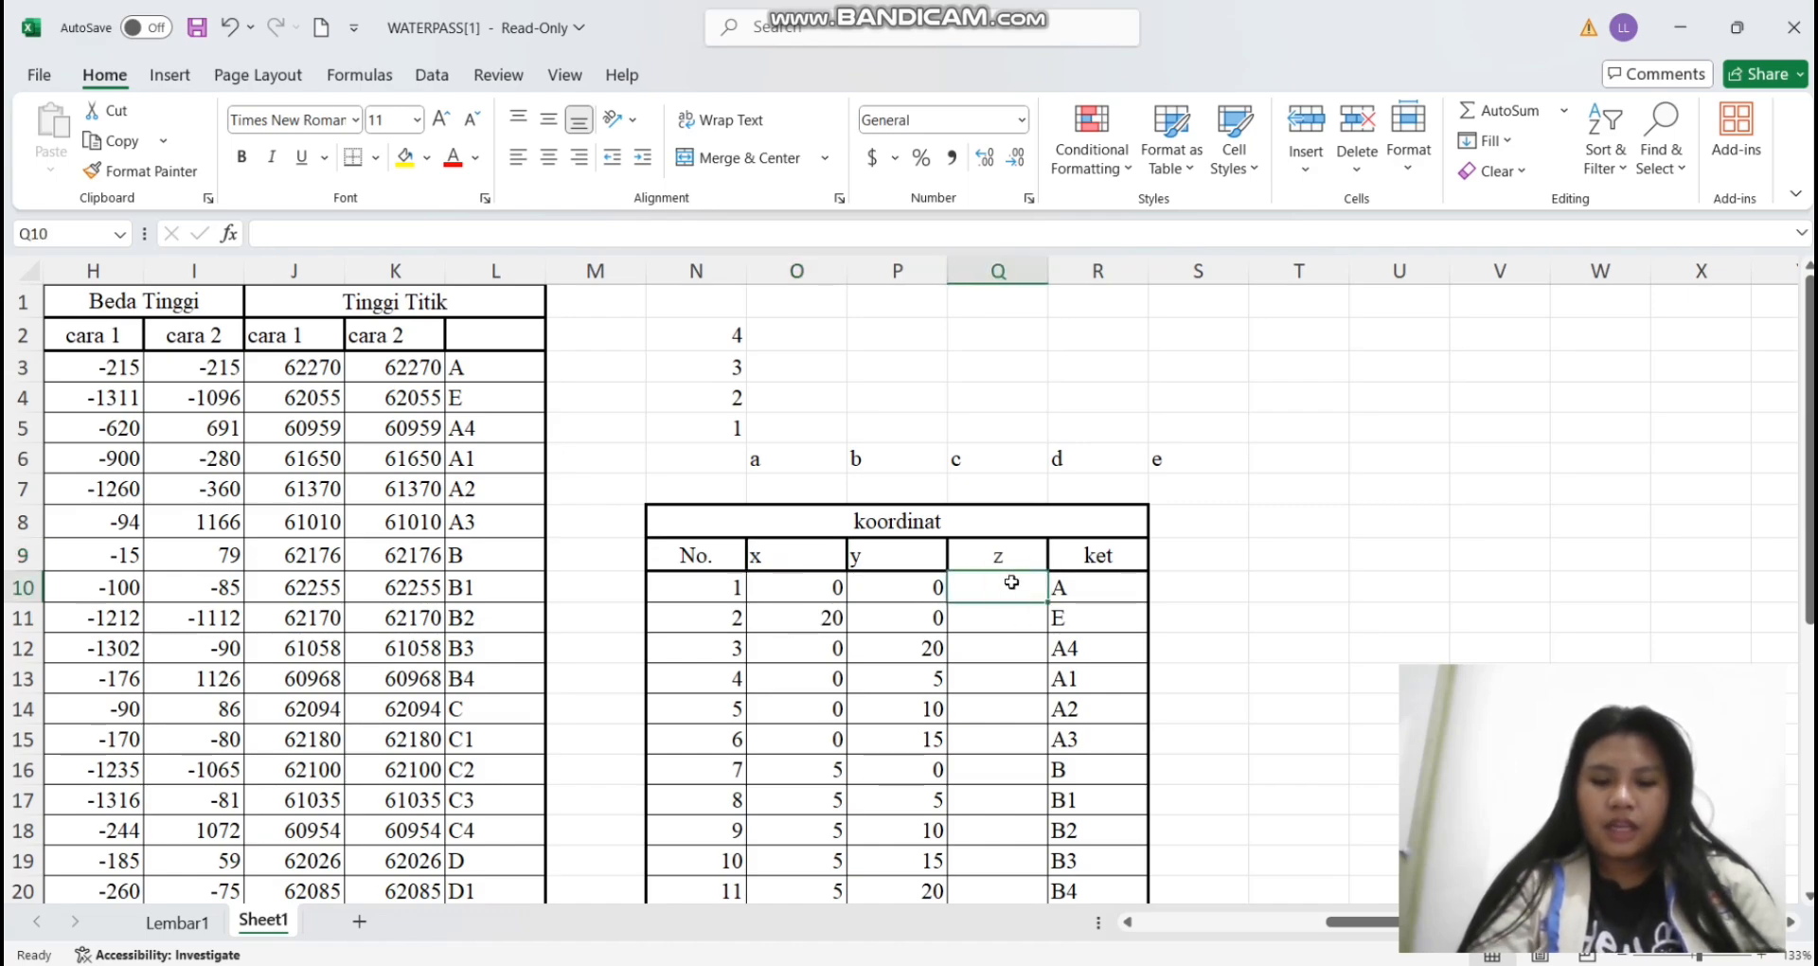
pyautogui.write('=')
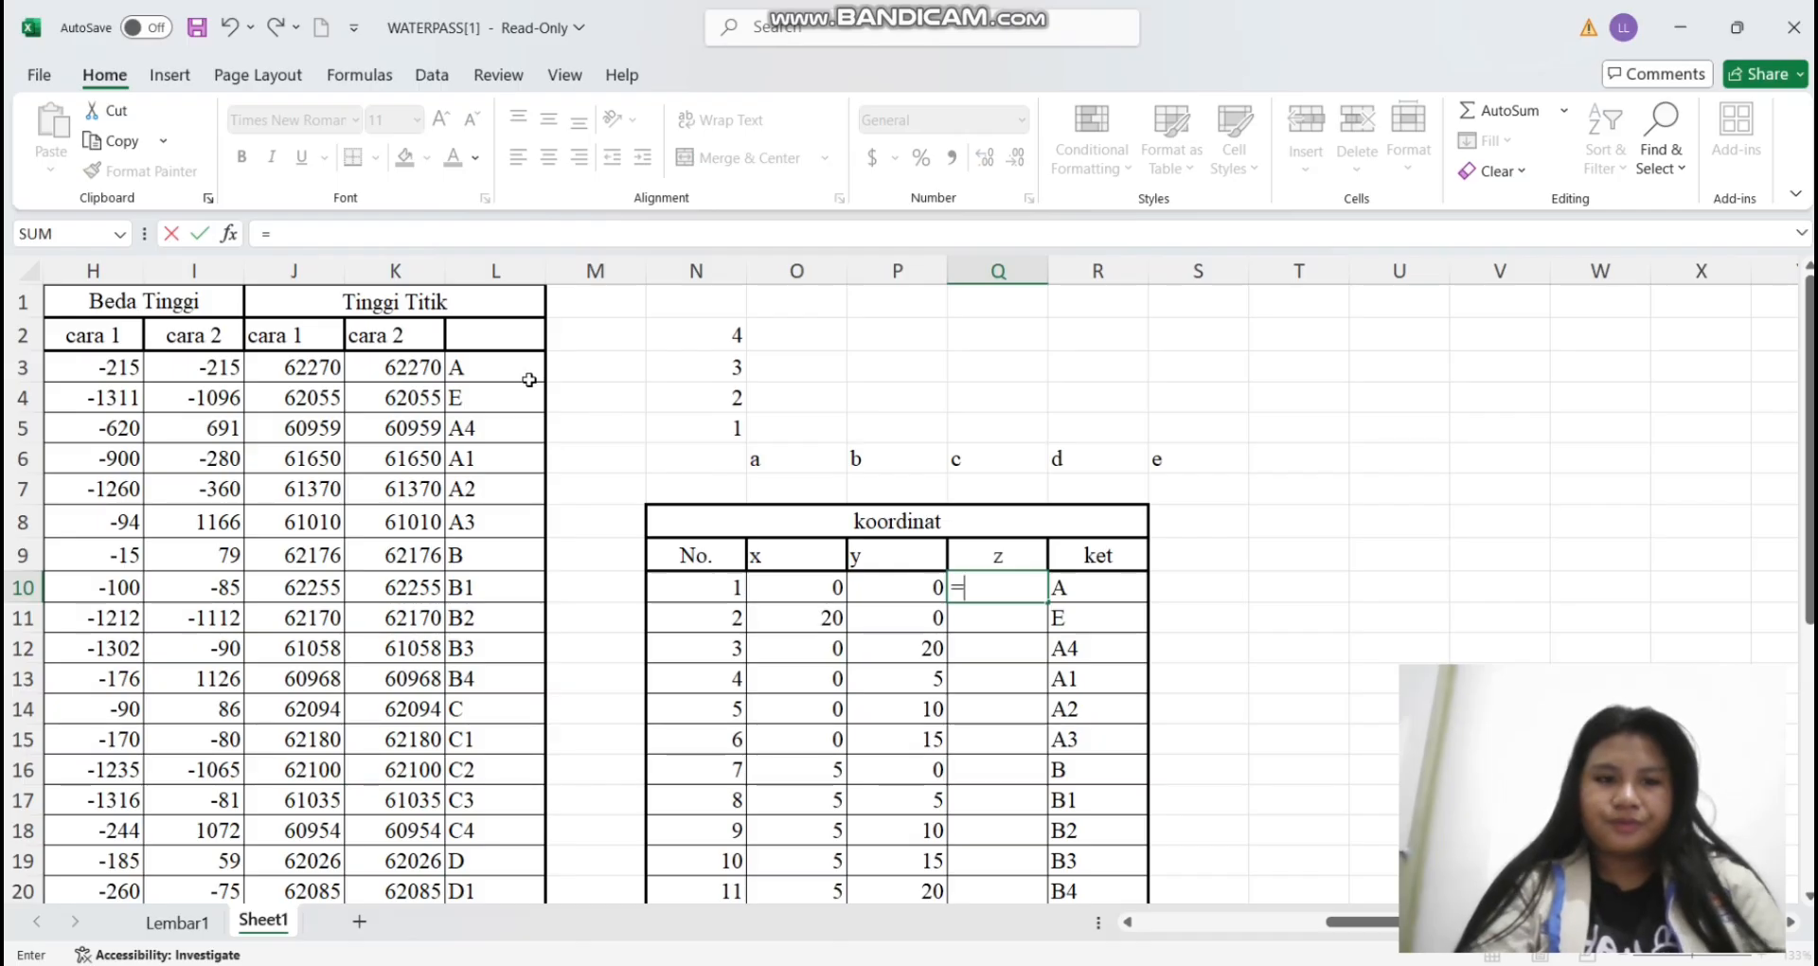
pyautogui.click(432, 368)
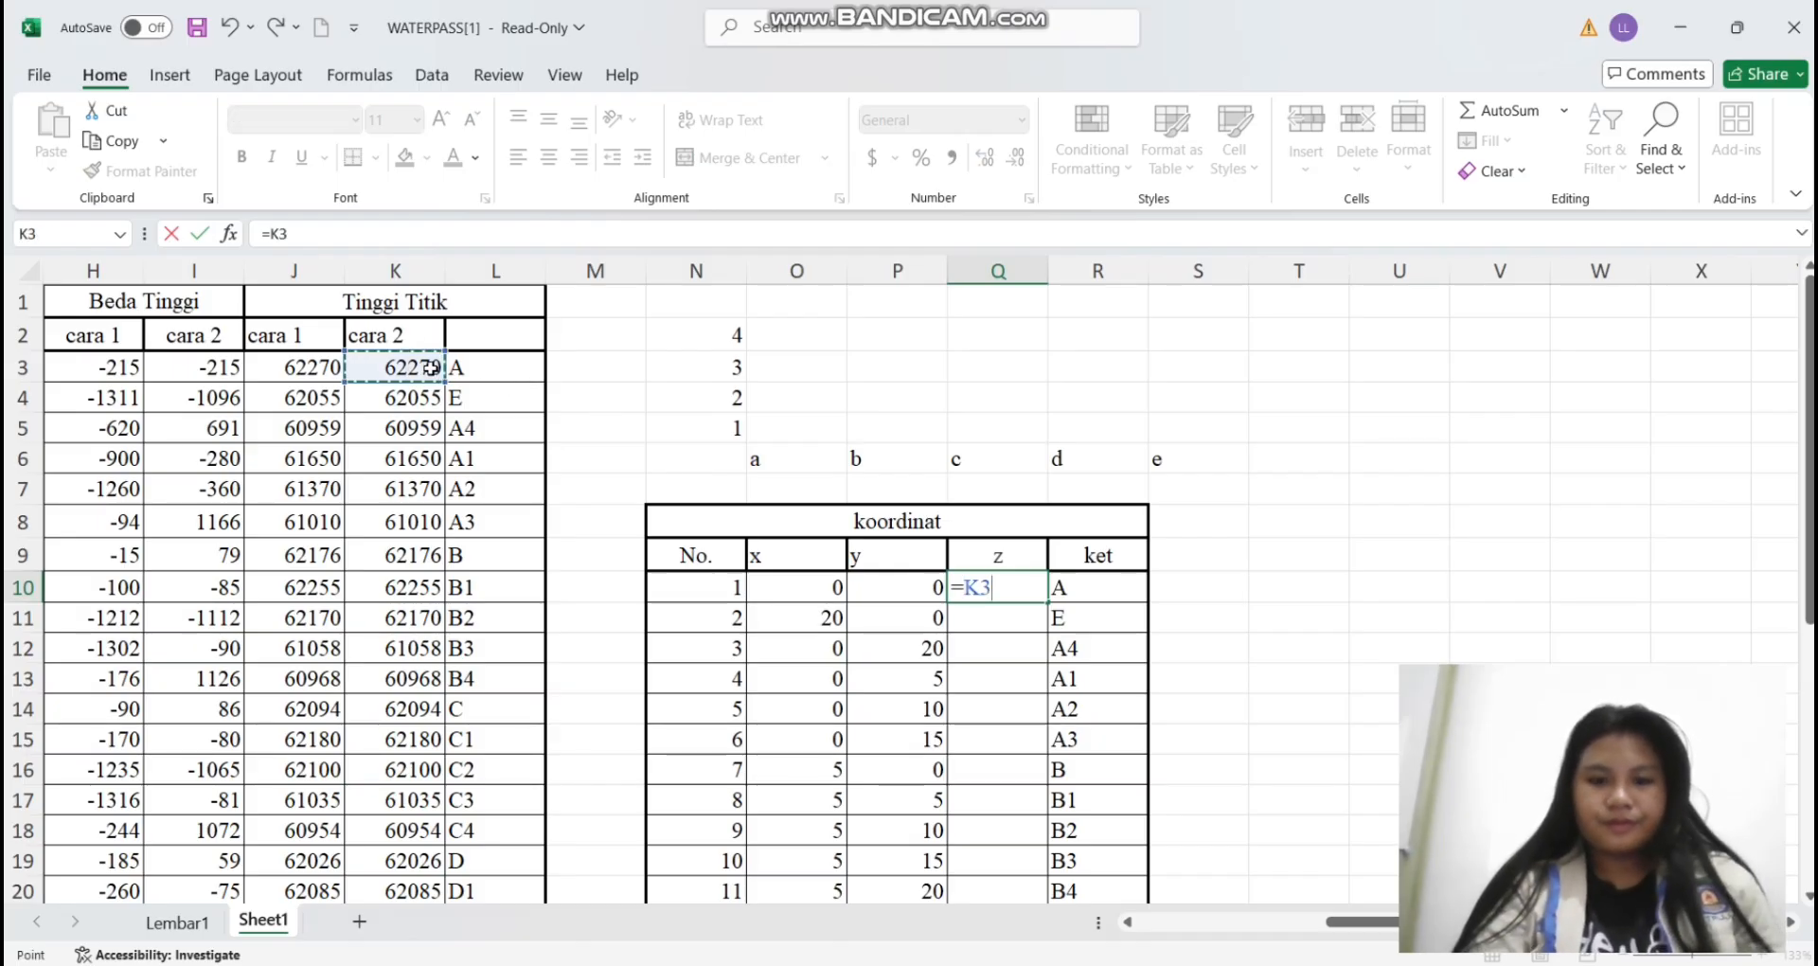
pyautogui.write('/')
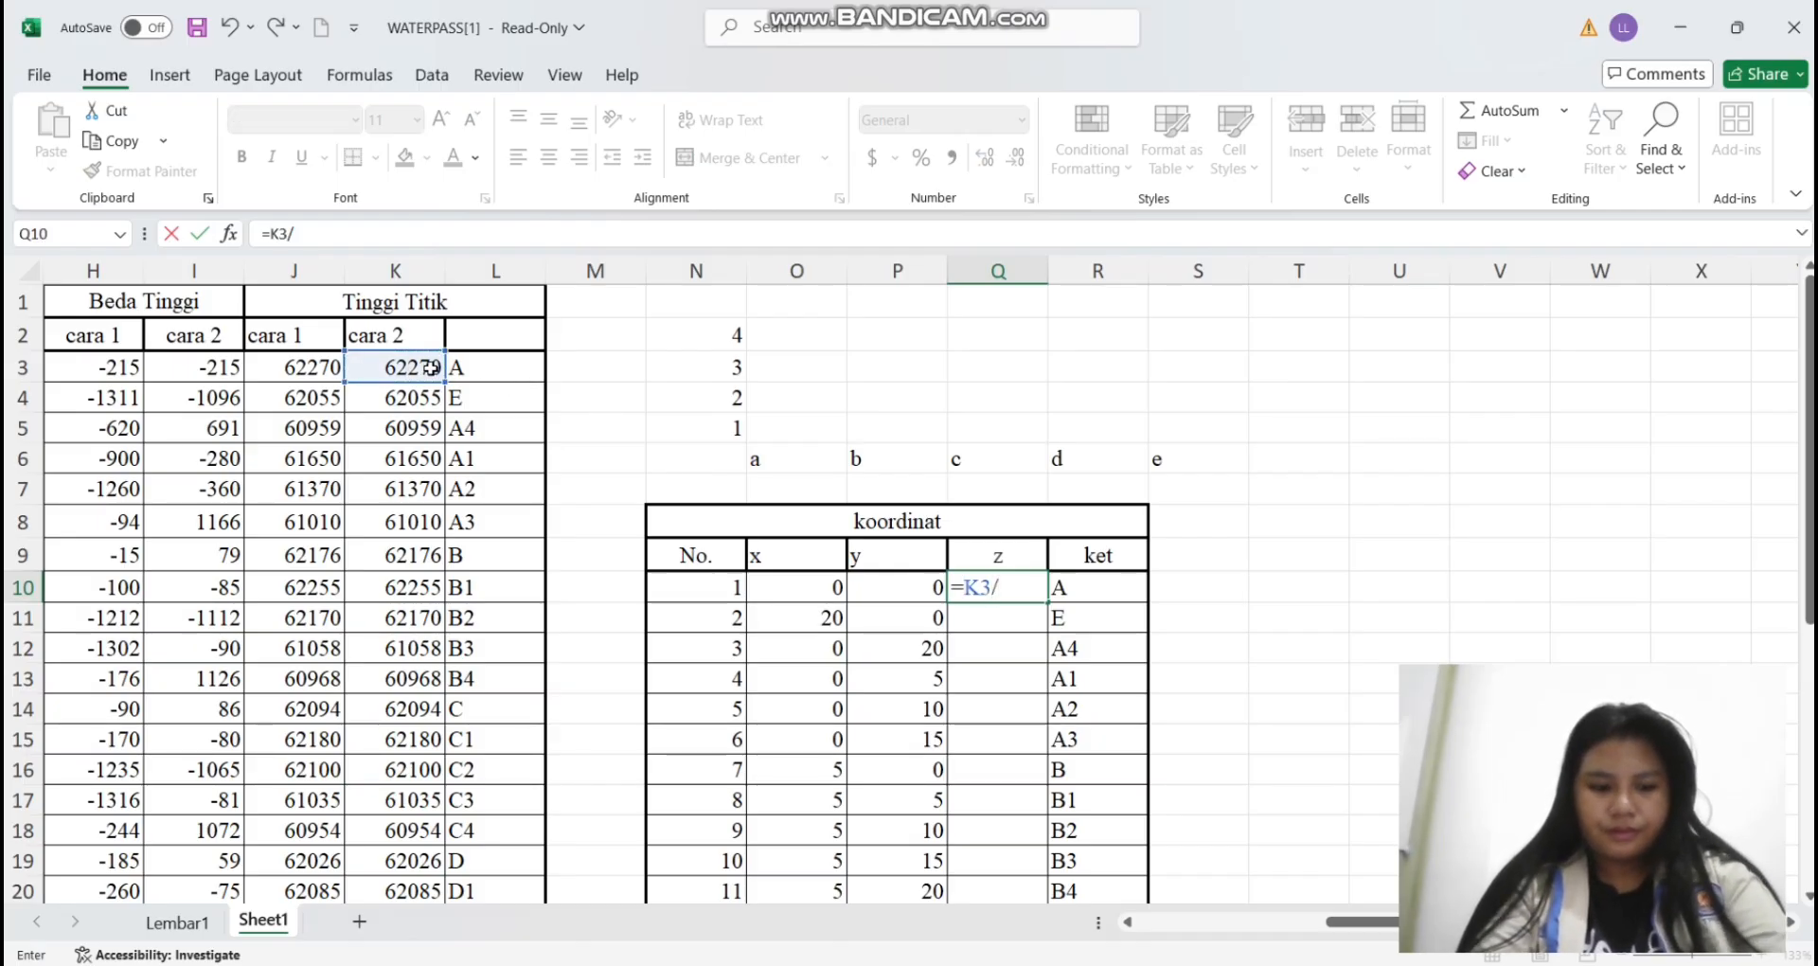
pyautogui.write('1000')
pyautogui.press('Return')
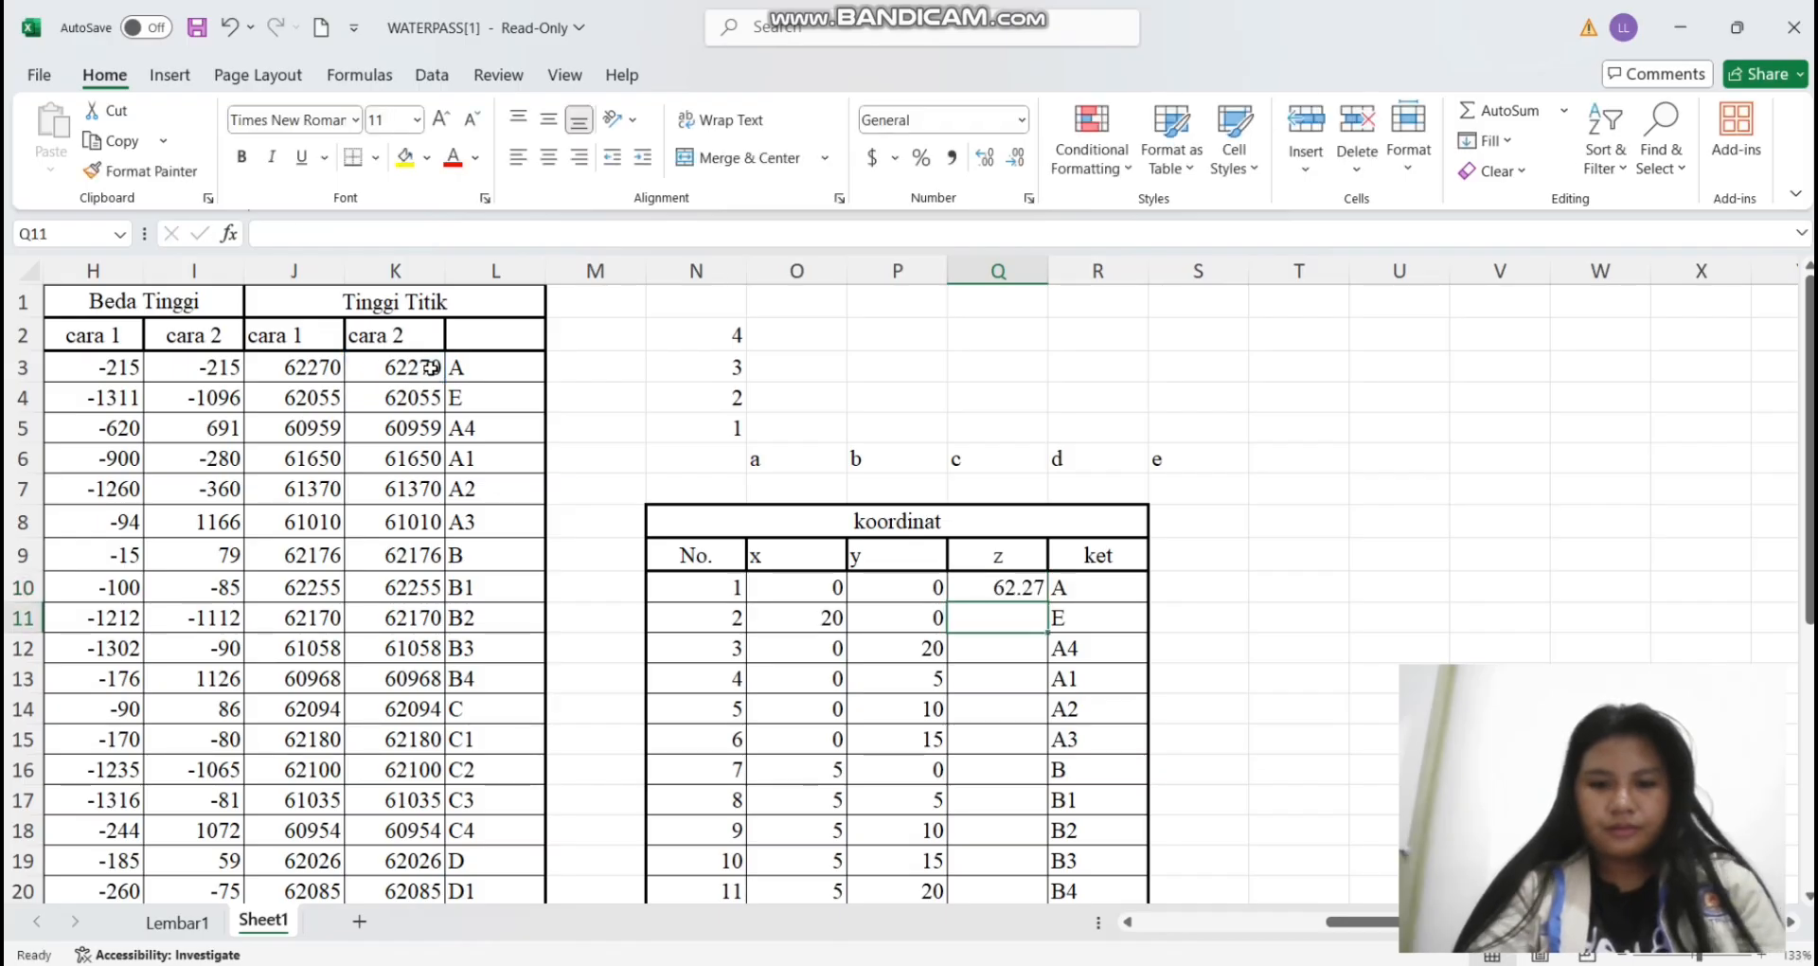
# Fill the Q10 formula down the z column for all 25 points of the koordinat table
pyautogui.scroll(-2, 1015, 645)
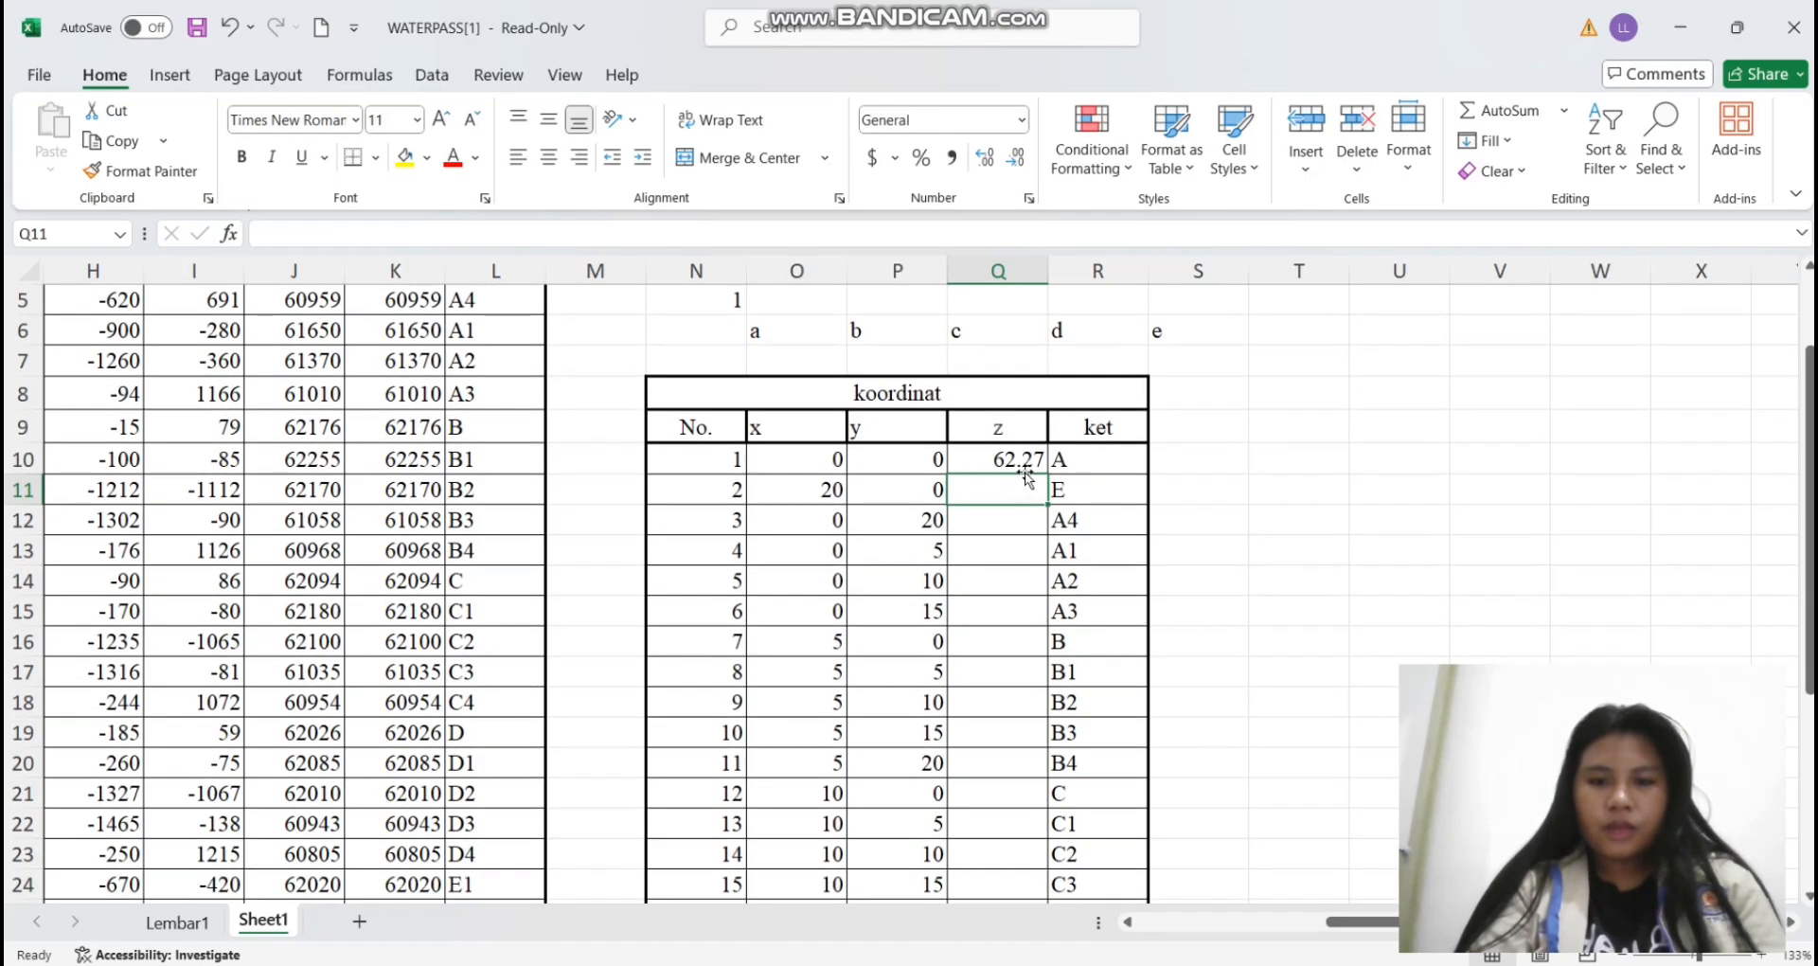
pyautogui.click(1023, 464)
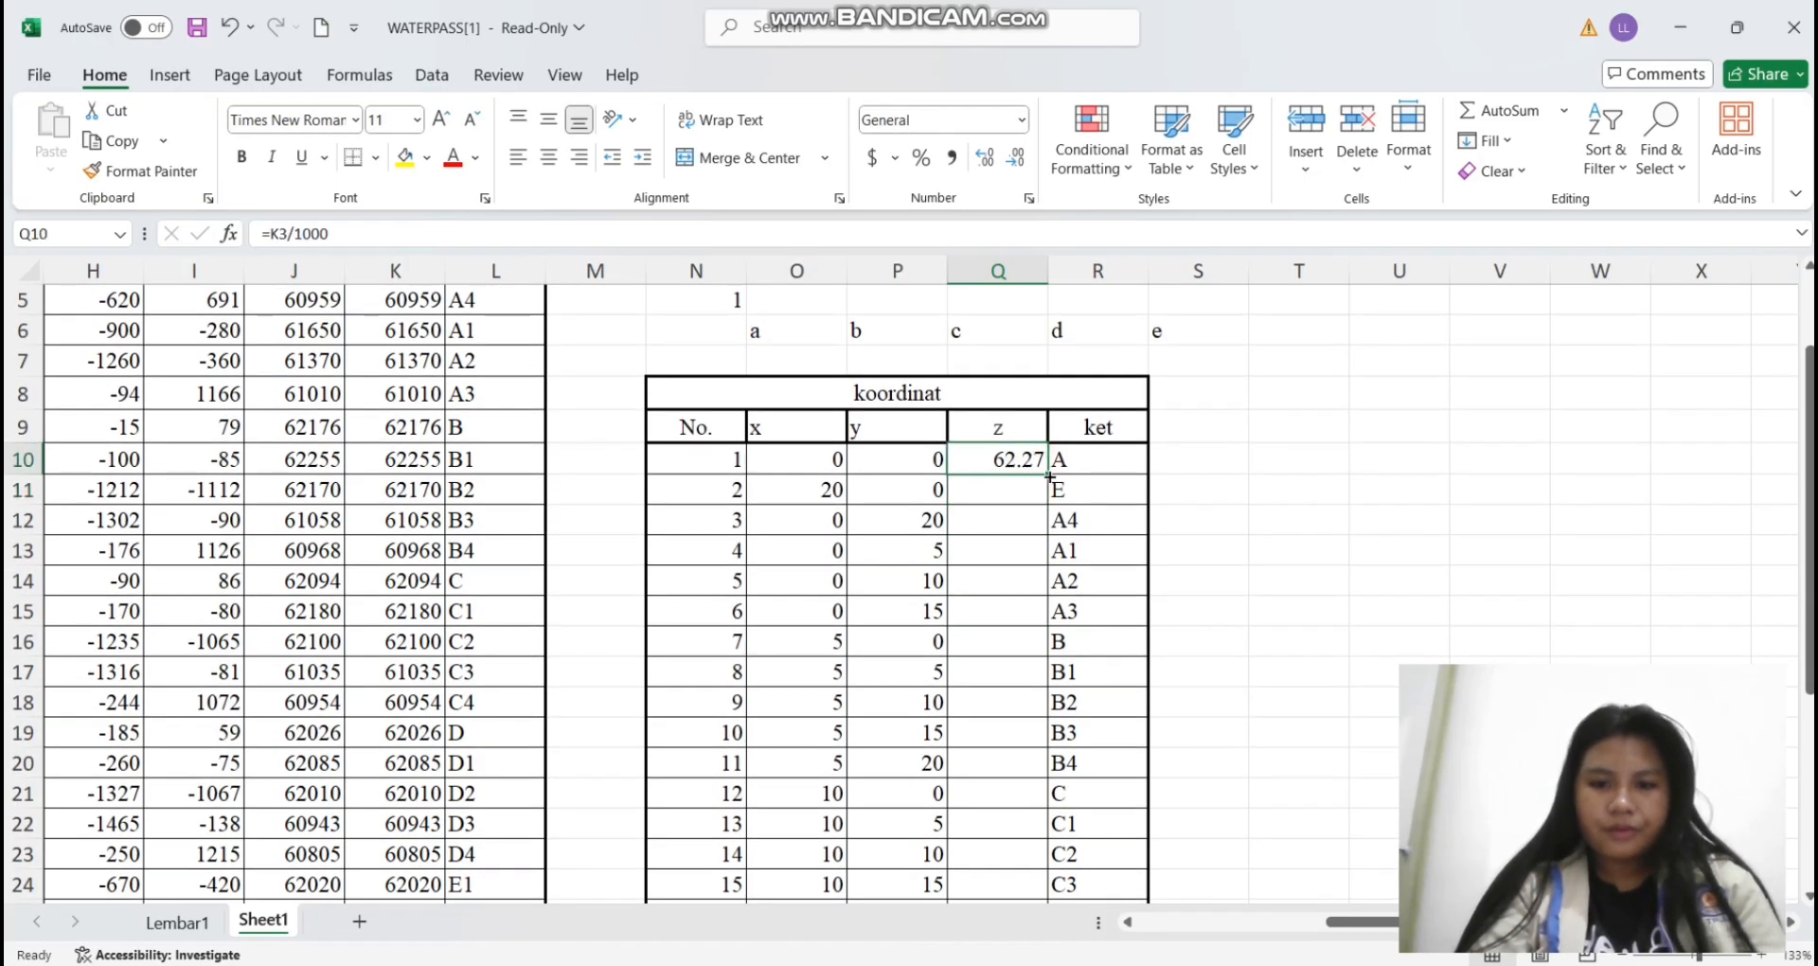
pyautogui.moveTo(1049, 477); pyautogui.dragTo(1013, 858)
pyautogui.scroll(4, 1218, 710)
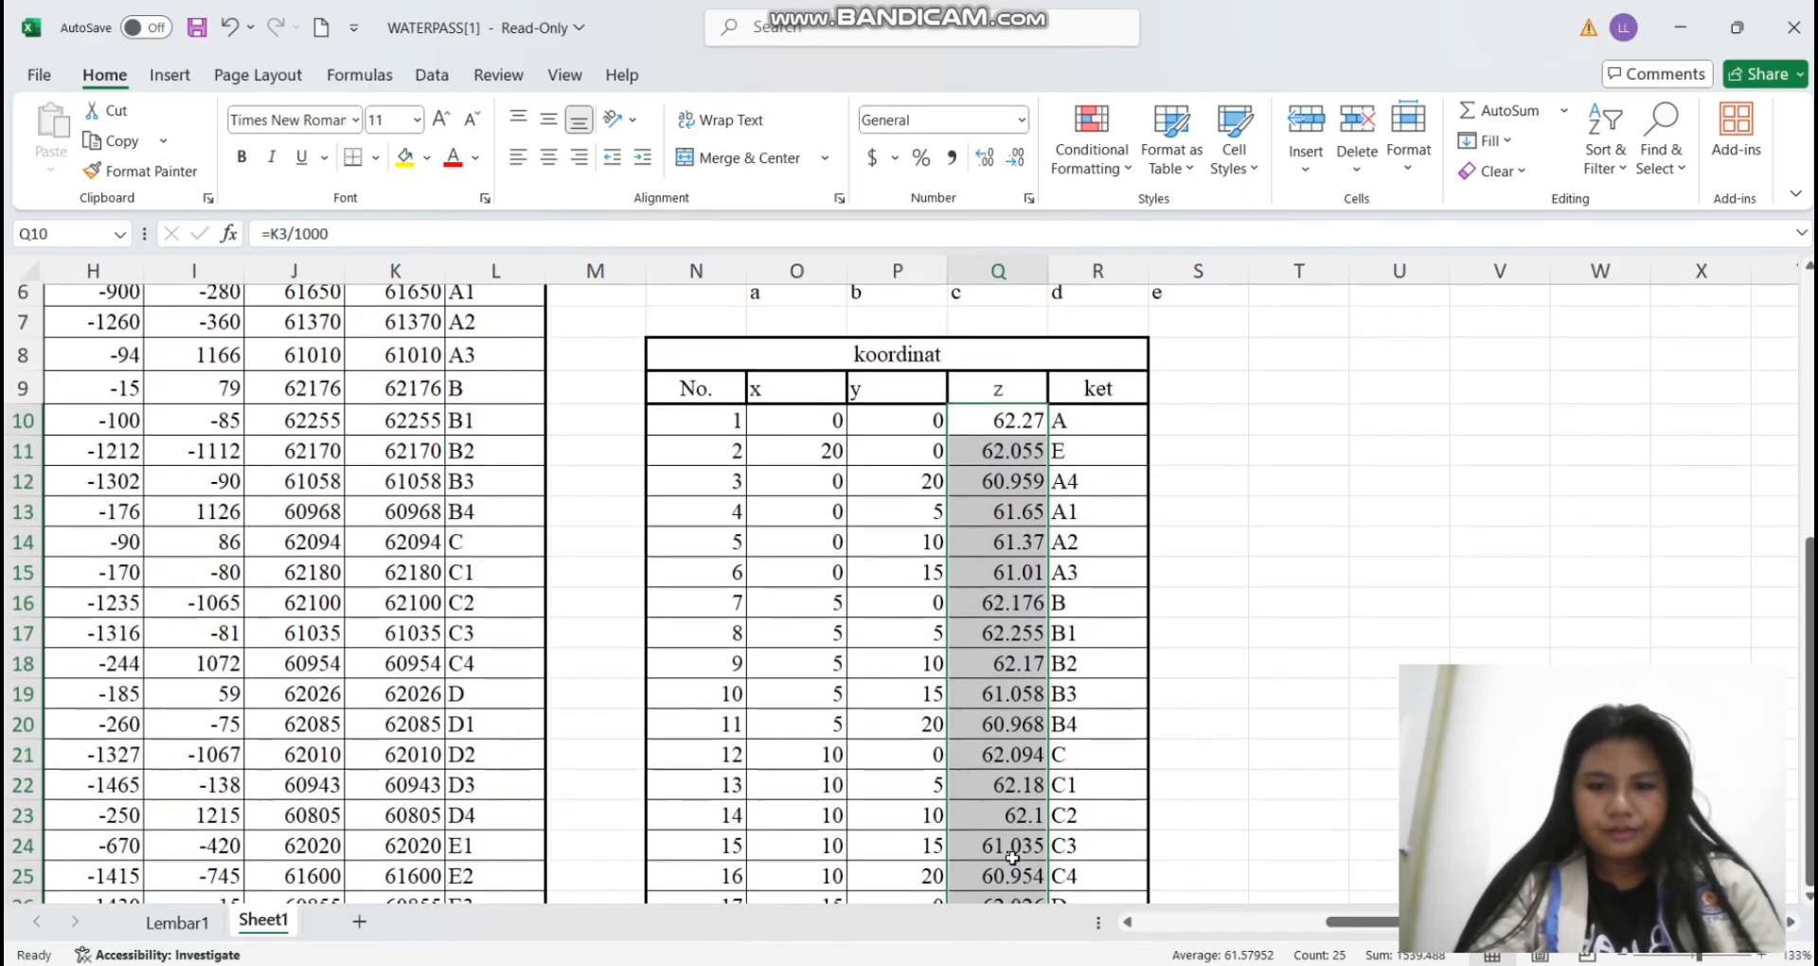
pyautogui.click(1218, 710)
pyautogui.scroll(2, 1173, 615)
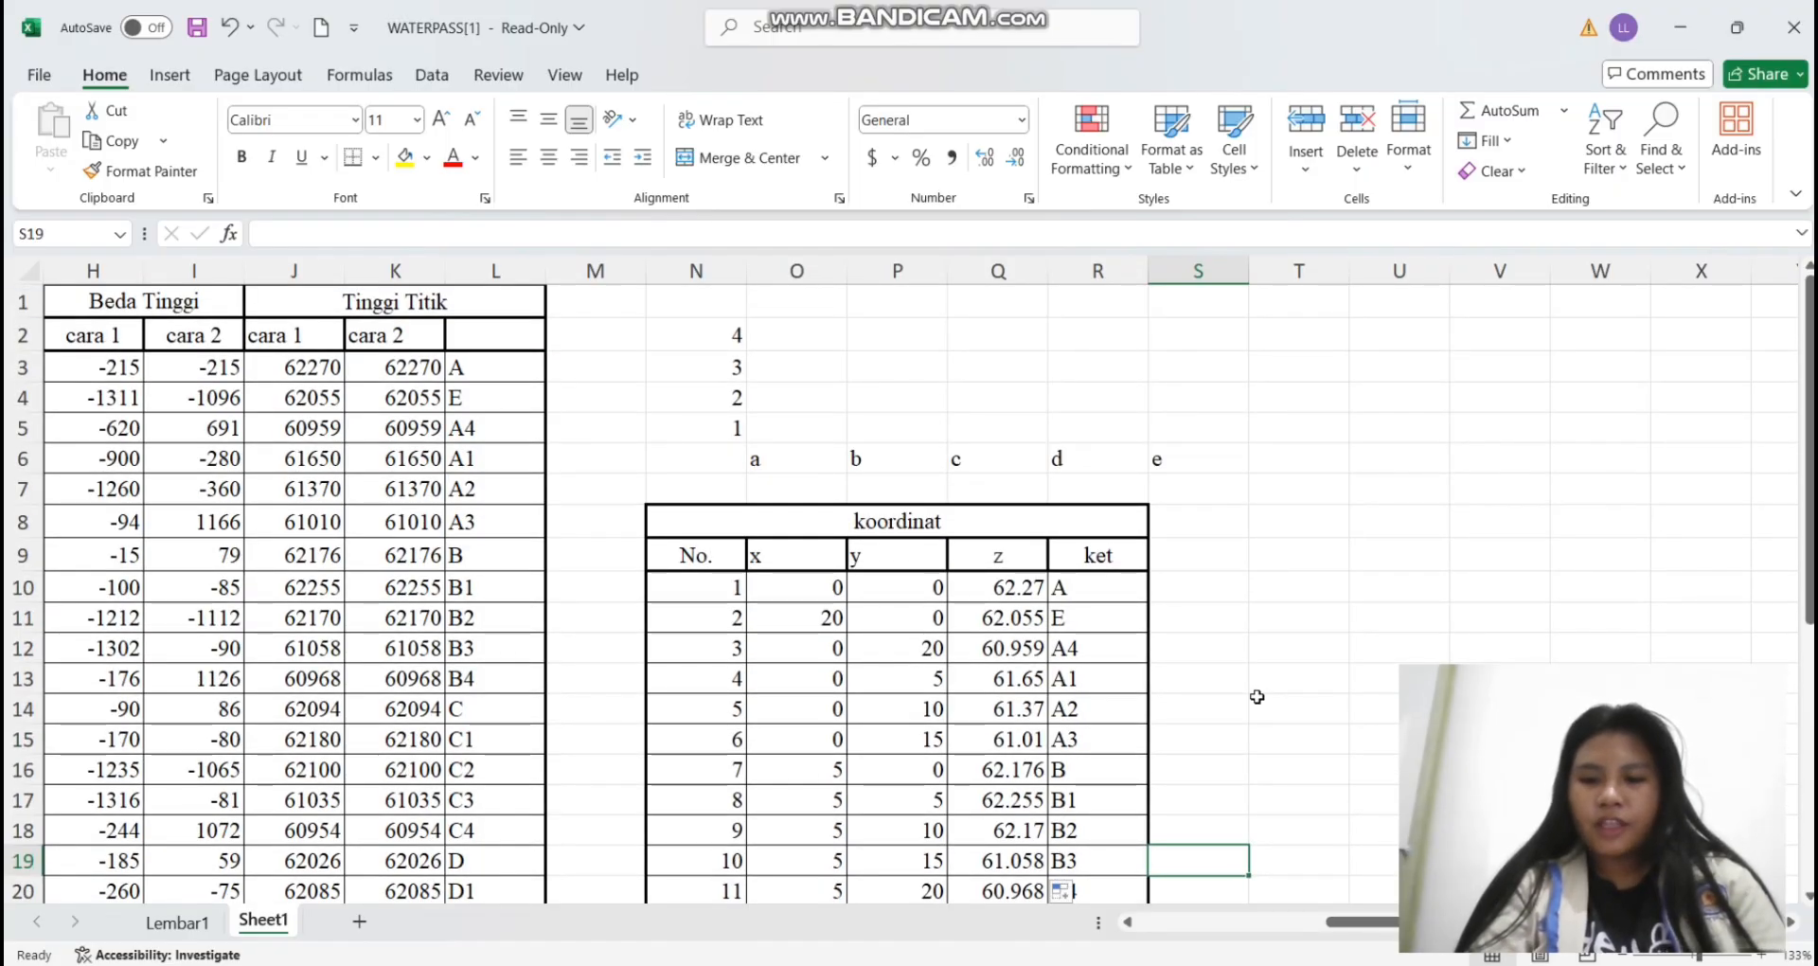
pyautogui.click(1172, 770)
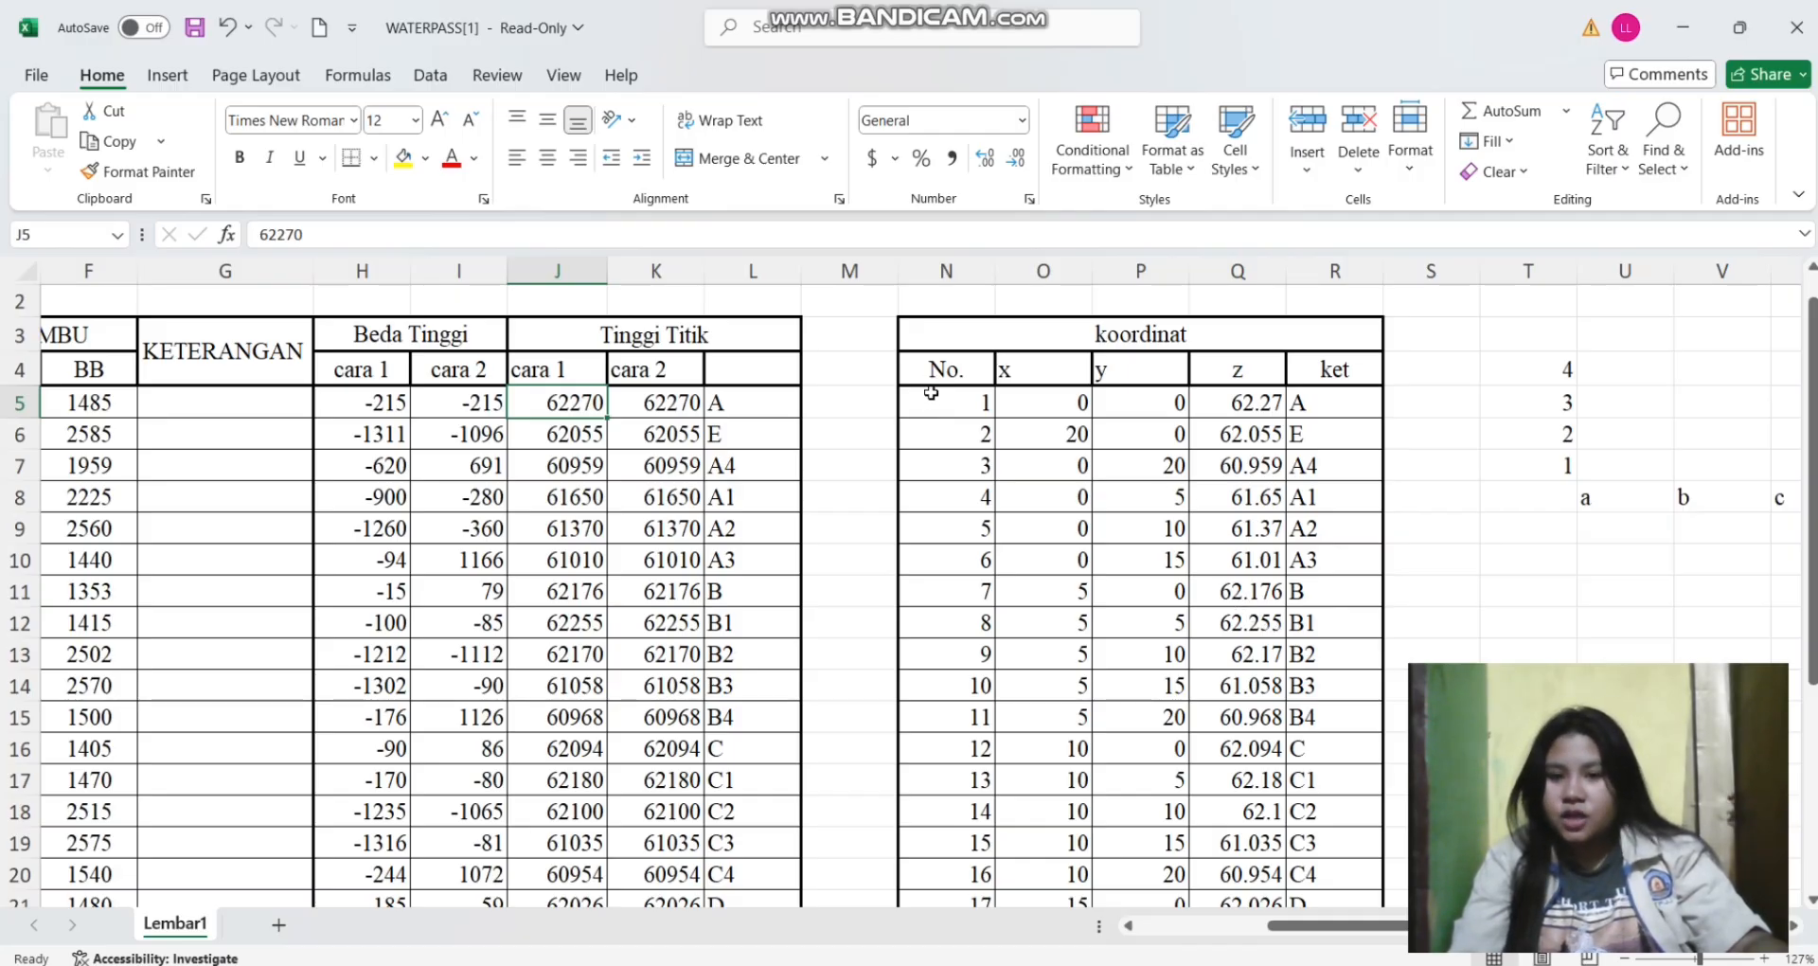
# Copy the koordinat table rows for points 1 to 25 (N5:R29) and paste them into the empty New Text Document in Notepad
pyautogui.moveTo(927, 401); pyautogui.dragTo(1363, 831)
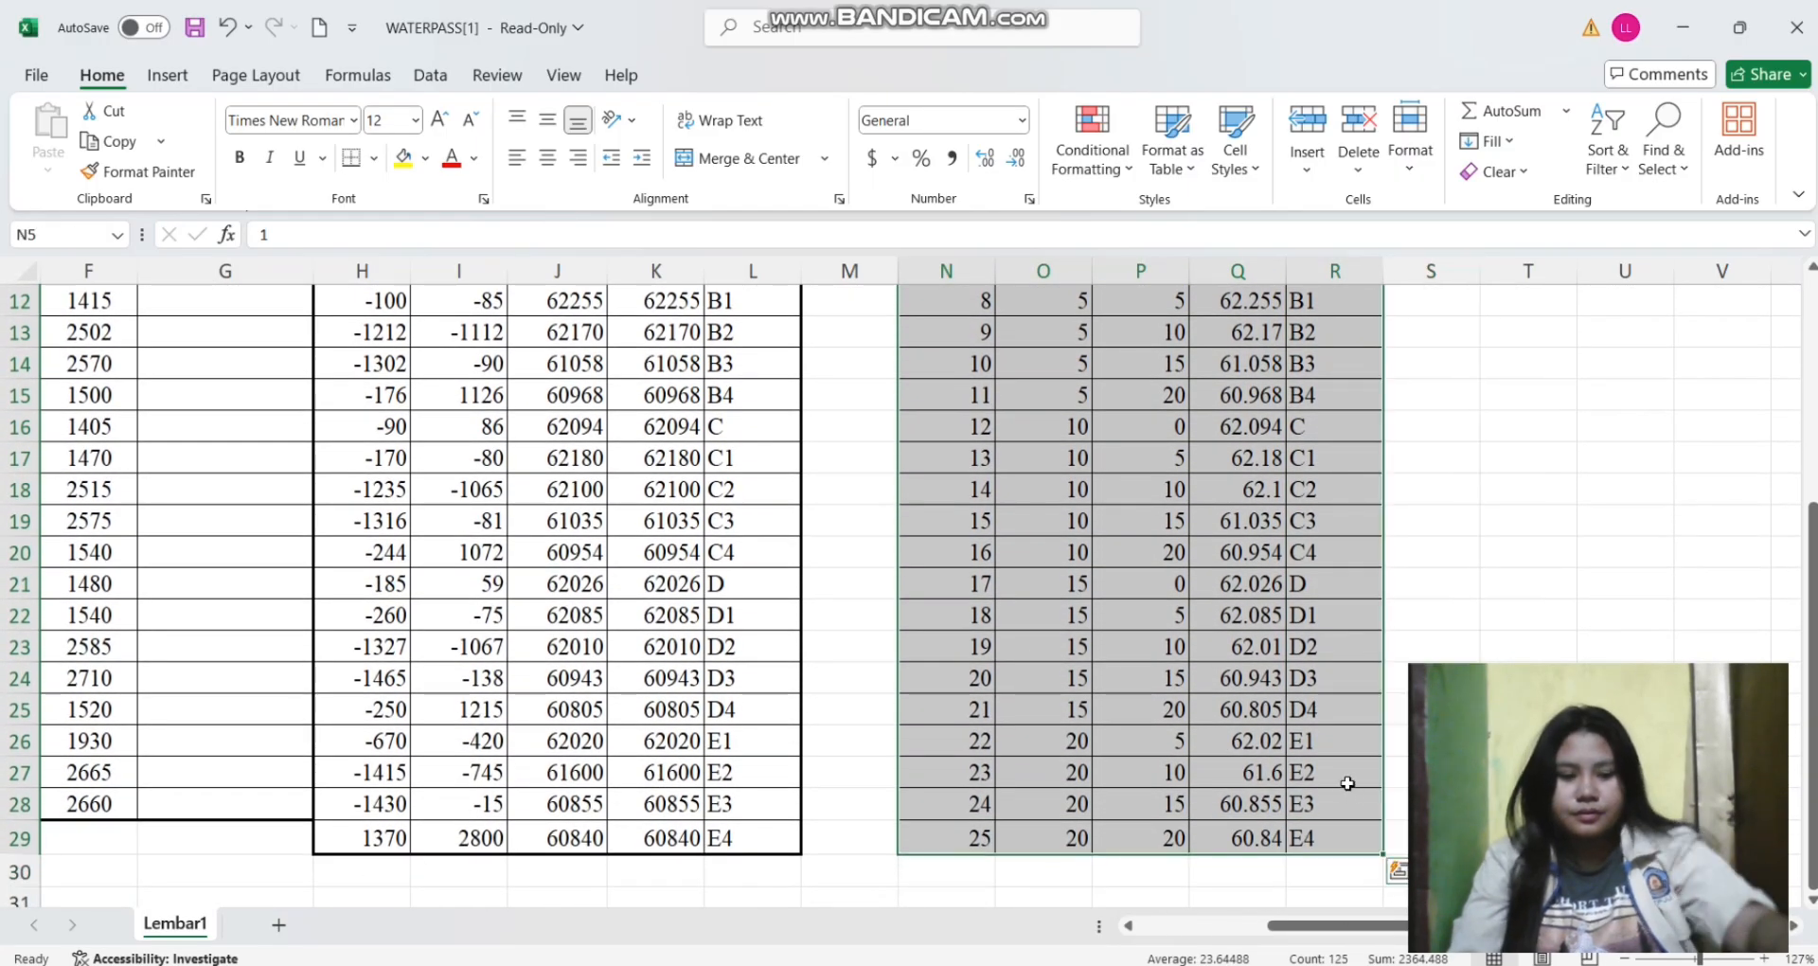
pyautogui.hotkey('ctrl', 'c')
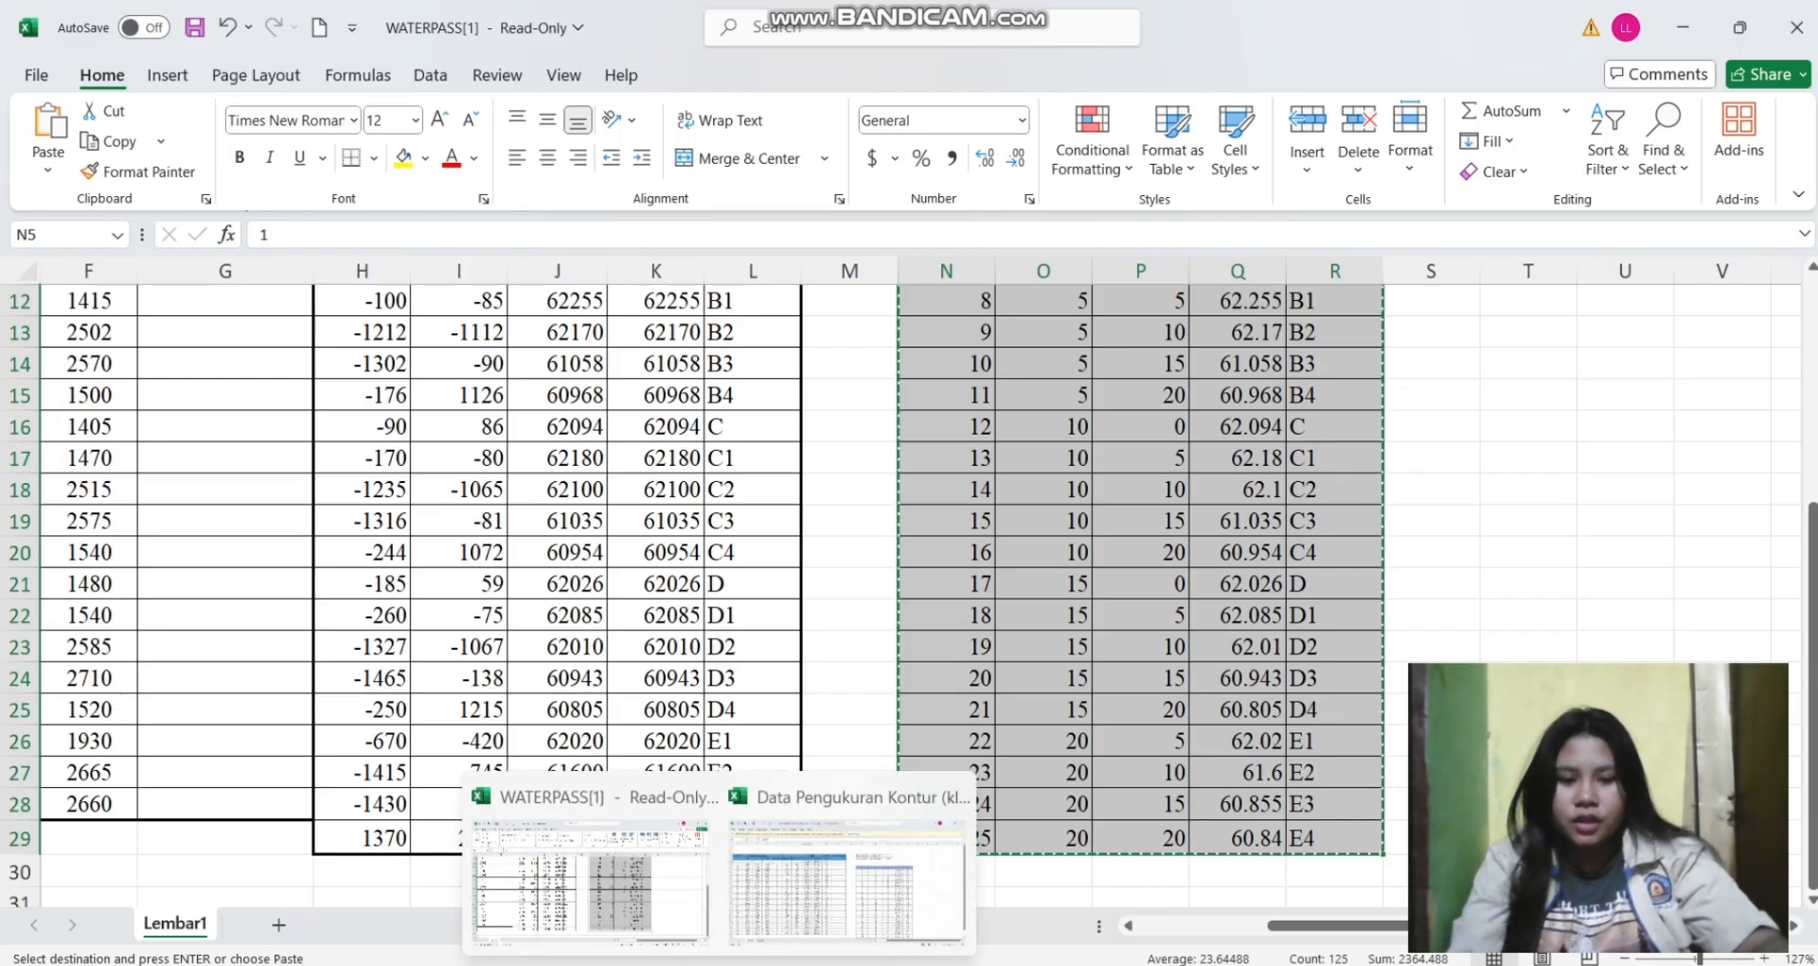
pyautogui.click(457, 964)
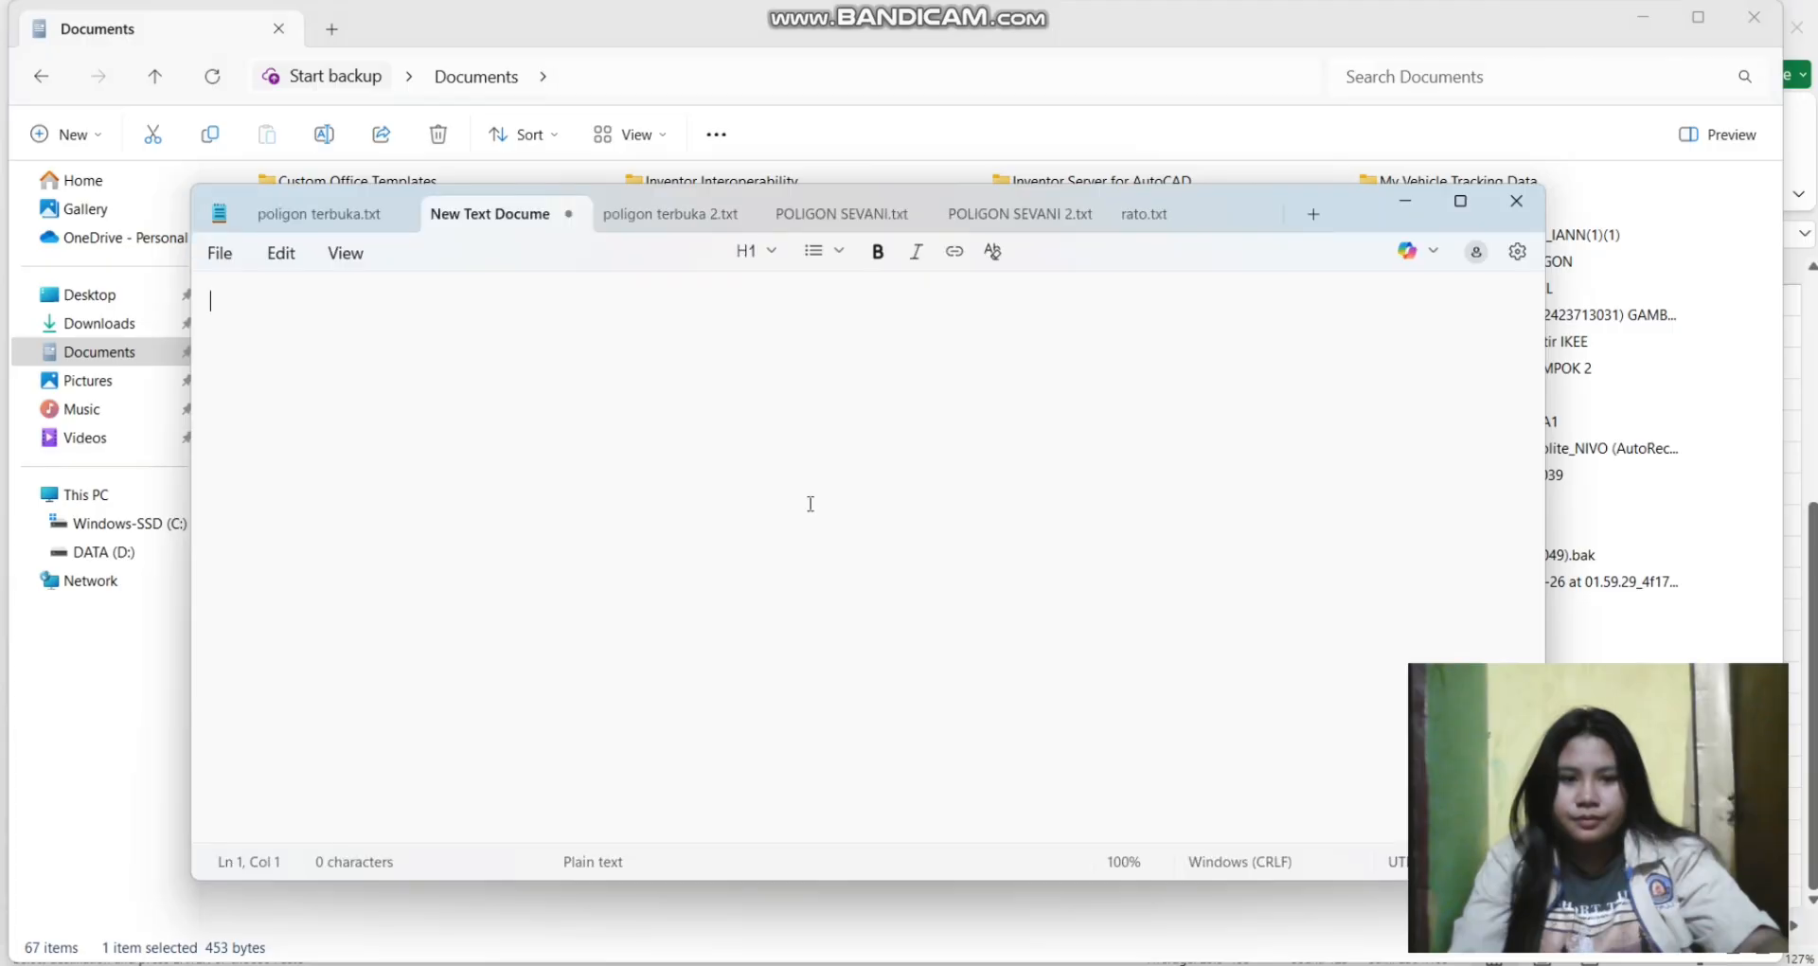
pyautogui.hotkey('ctrl', 'v')
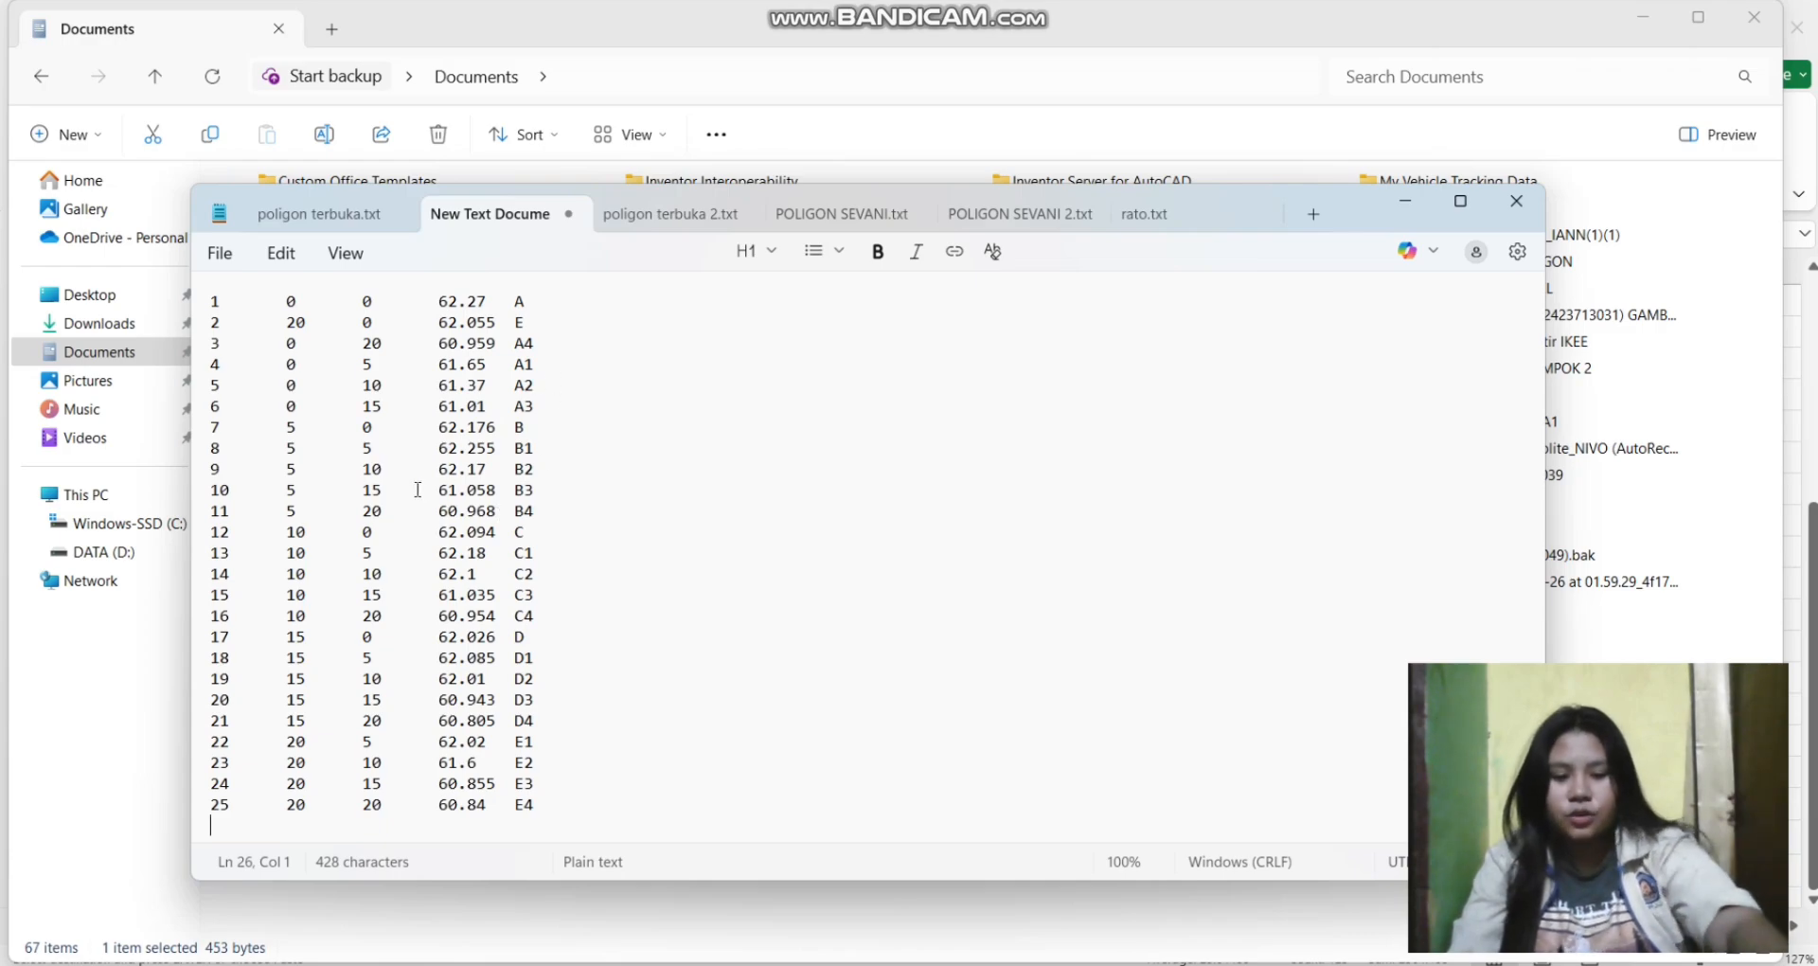
# Replace all commas with periods in the pasted coordinate list and save the text document
pyautogui.hotkey('ctrl', 'h')
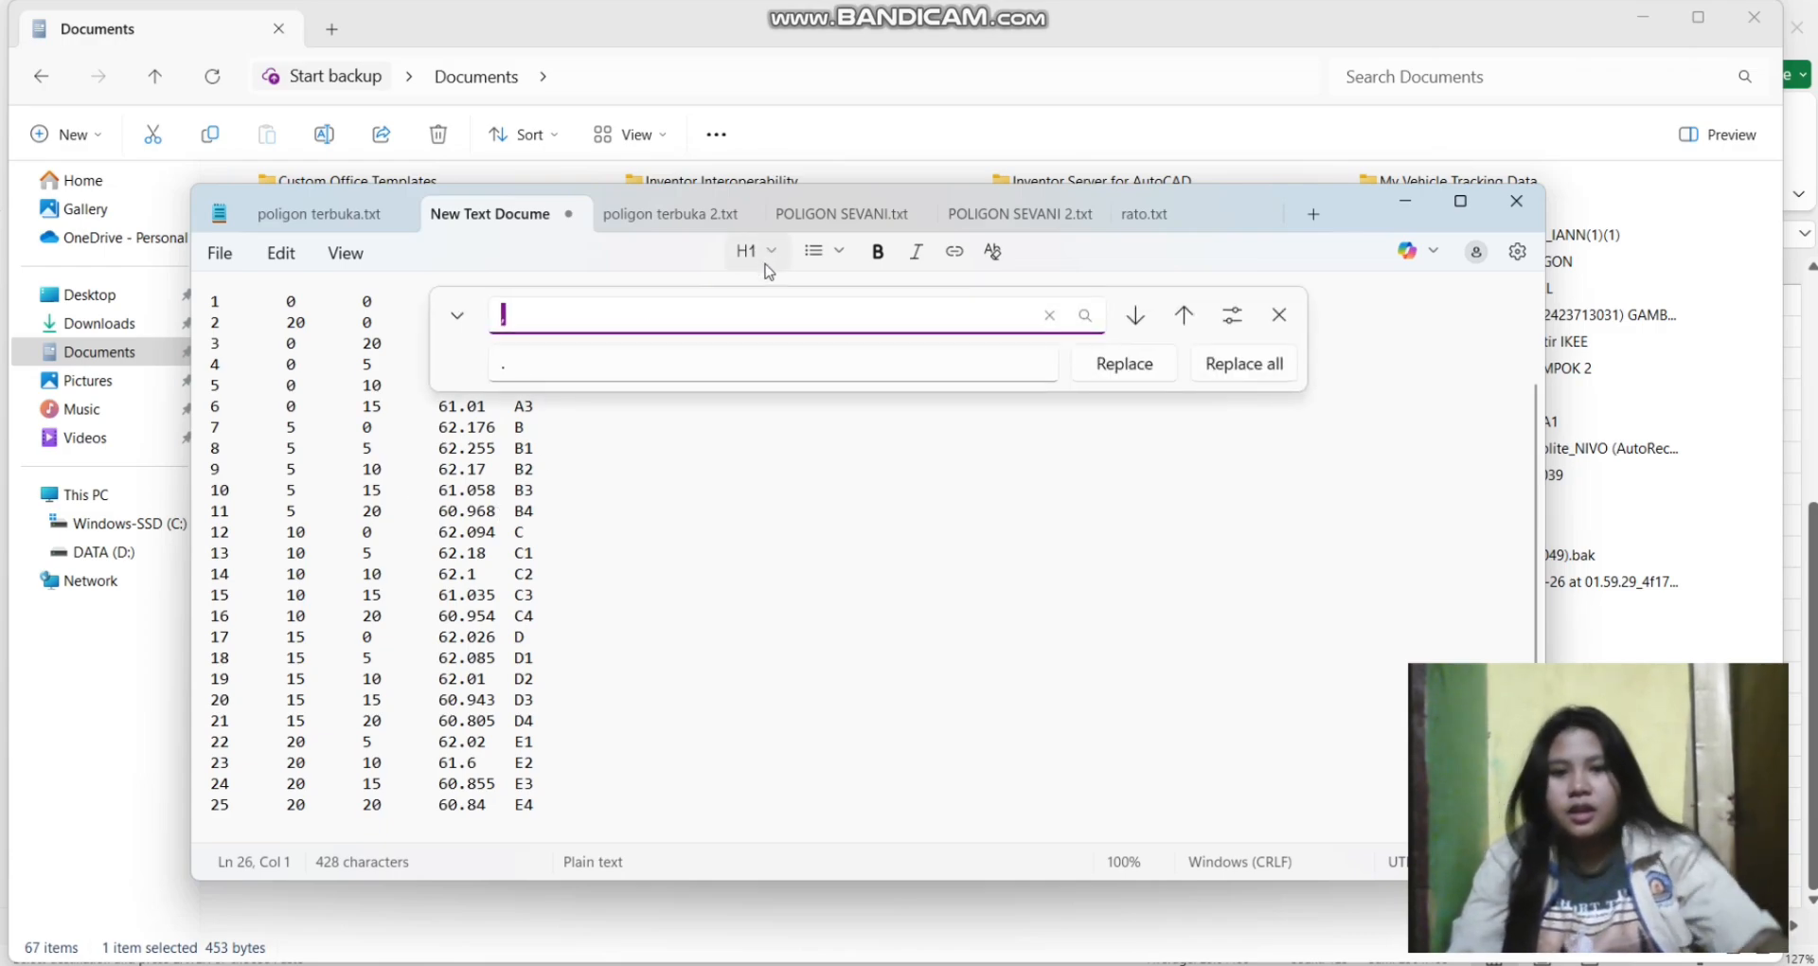
pyautogui.click(1240, 363)
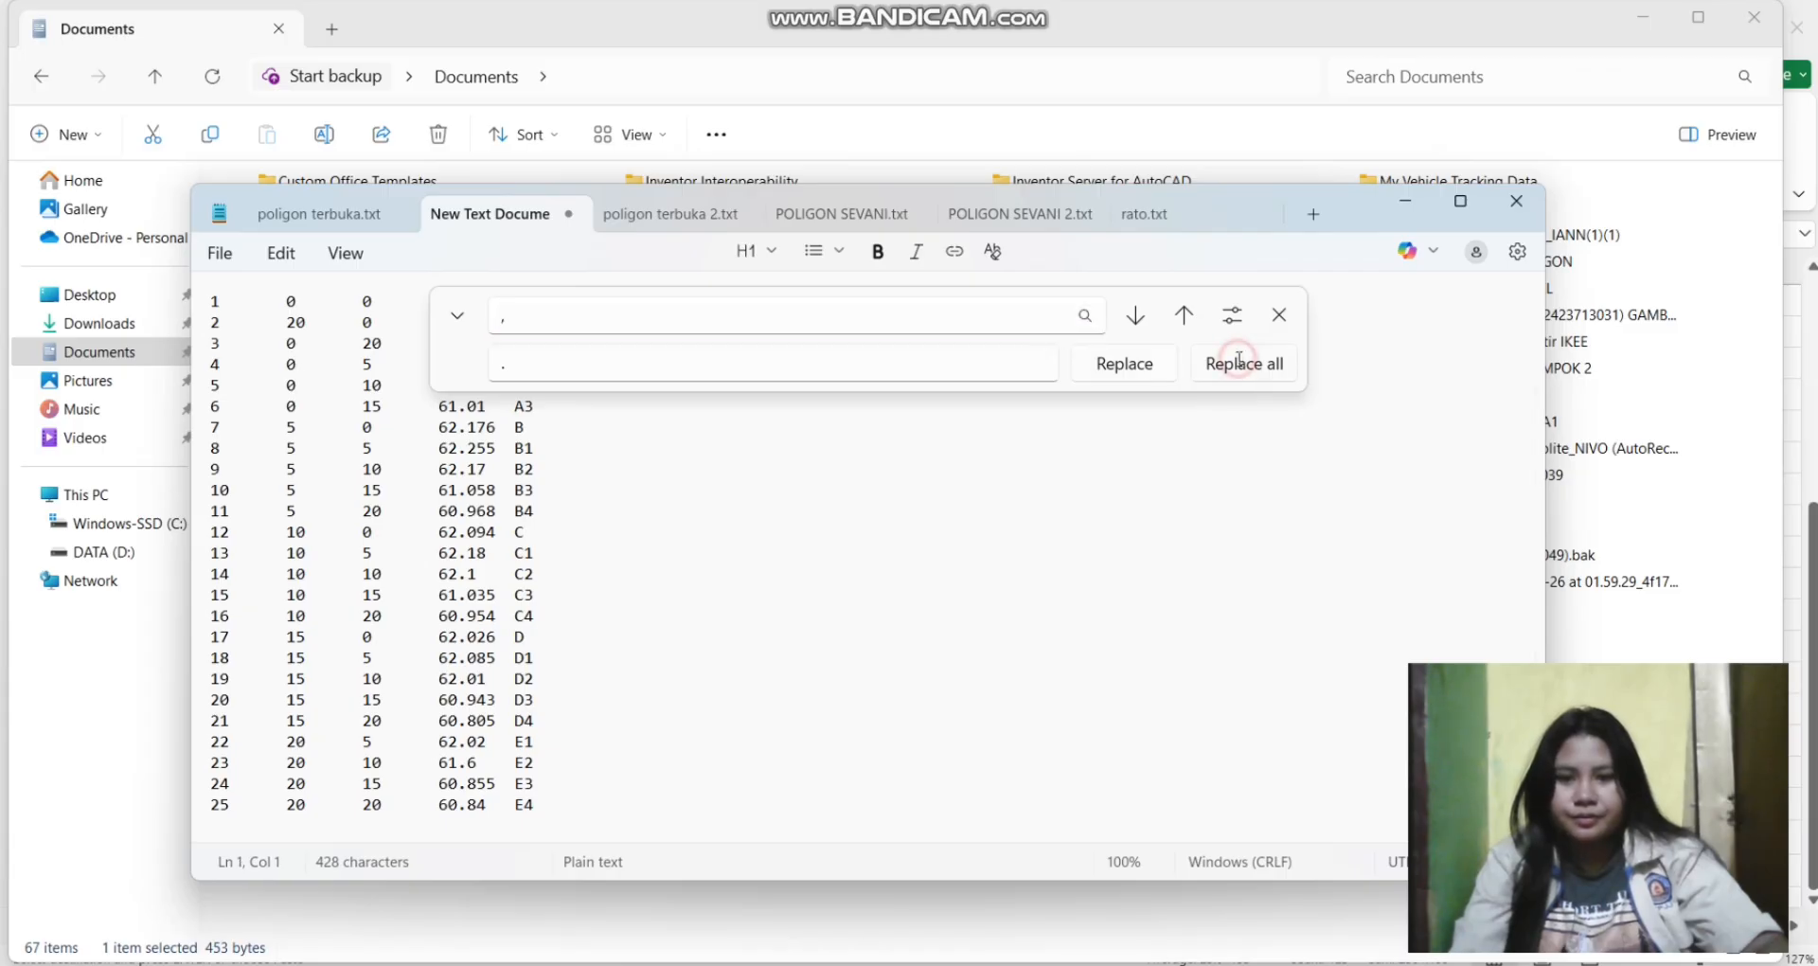
pyautogui.click(1278, 320)
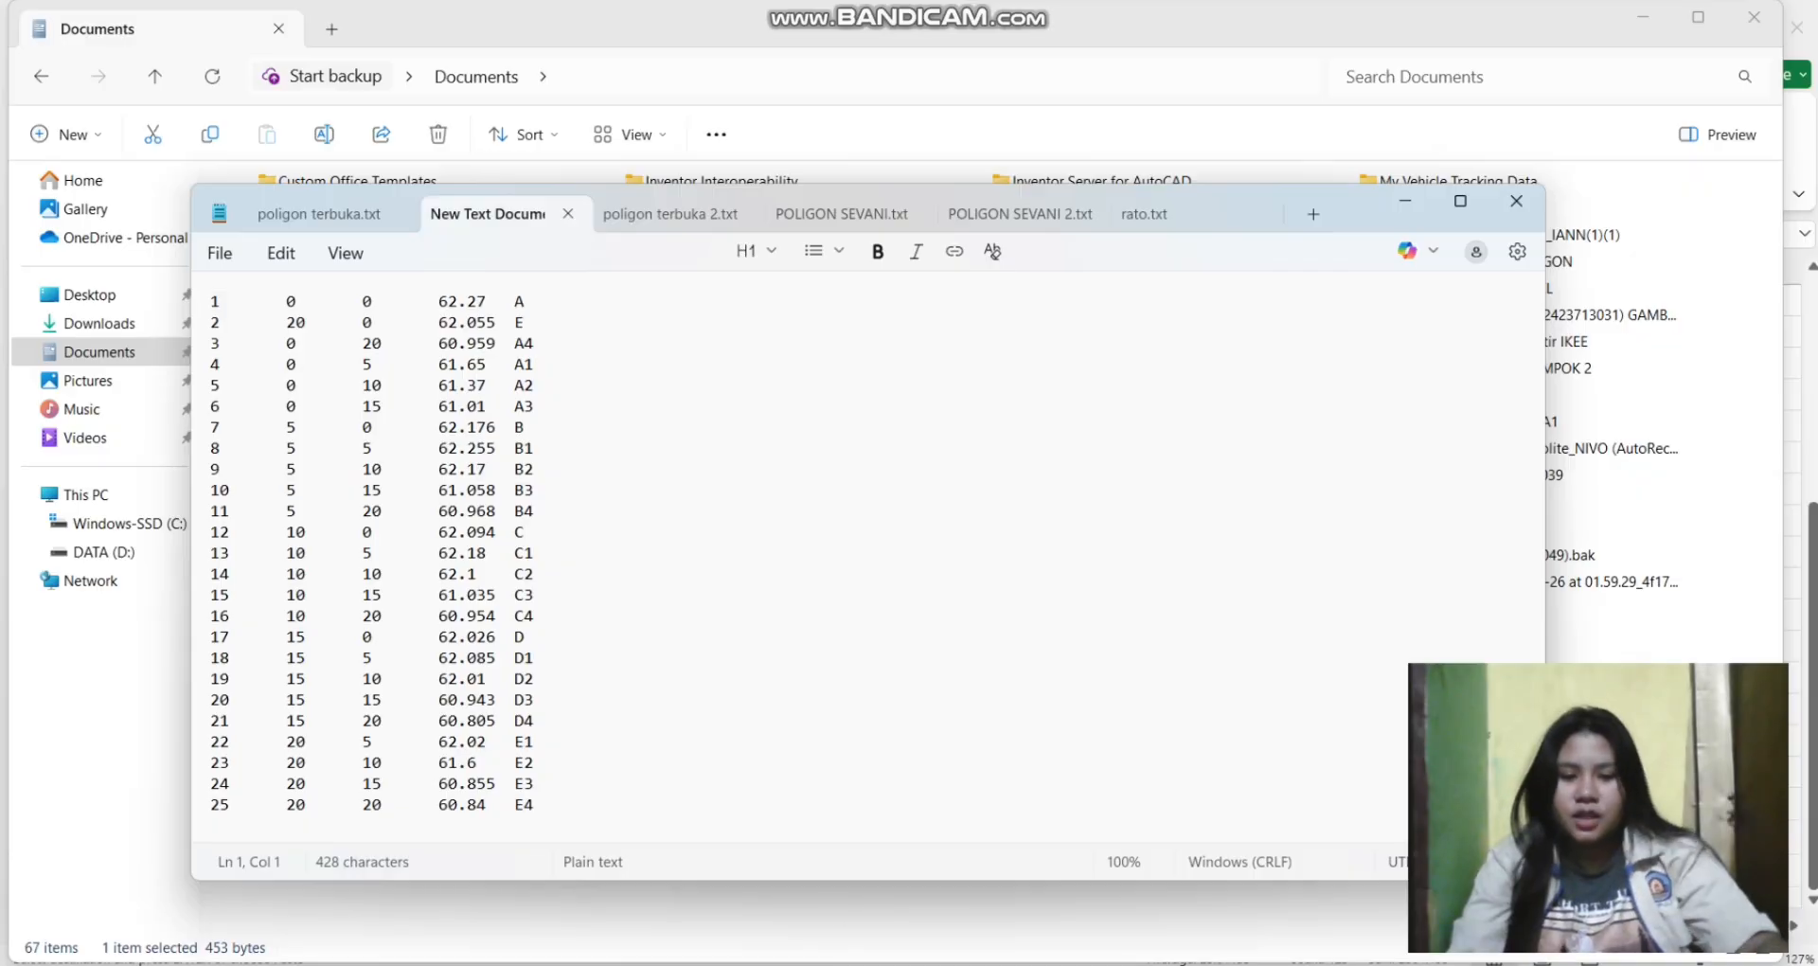
# Switch to Civil 3D and import the points from New Text Document into Drawing1 using the PENZD (space delimited) format
pyautogui.moveTo(824, 961)
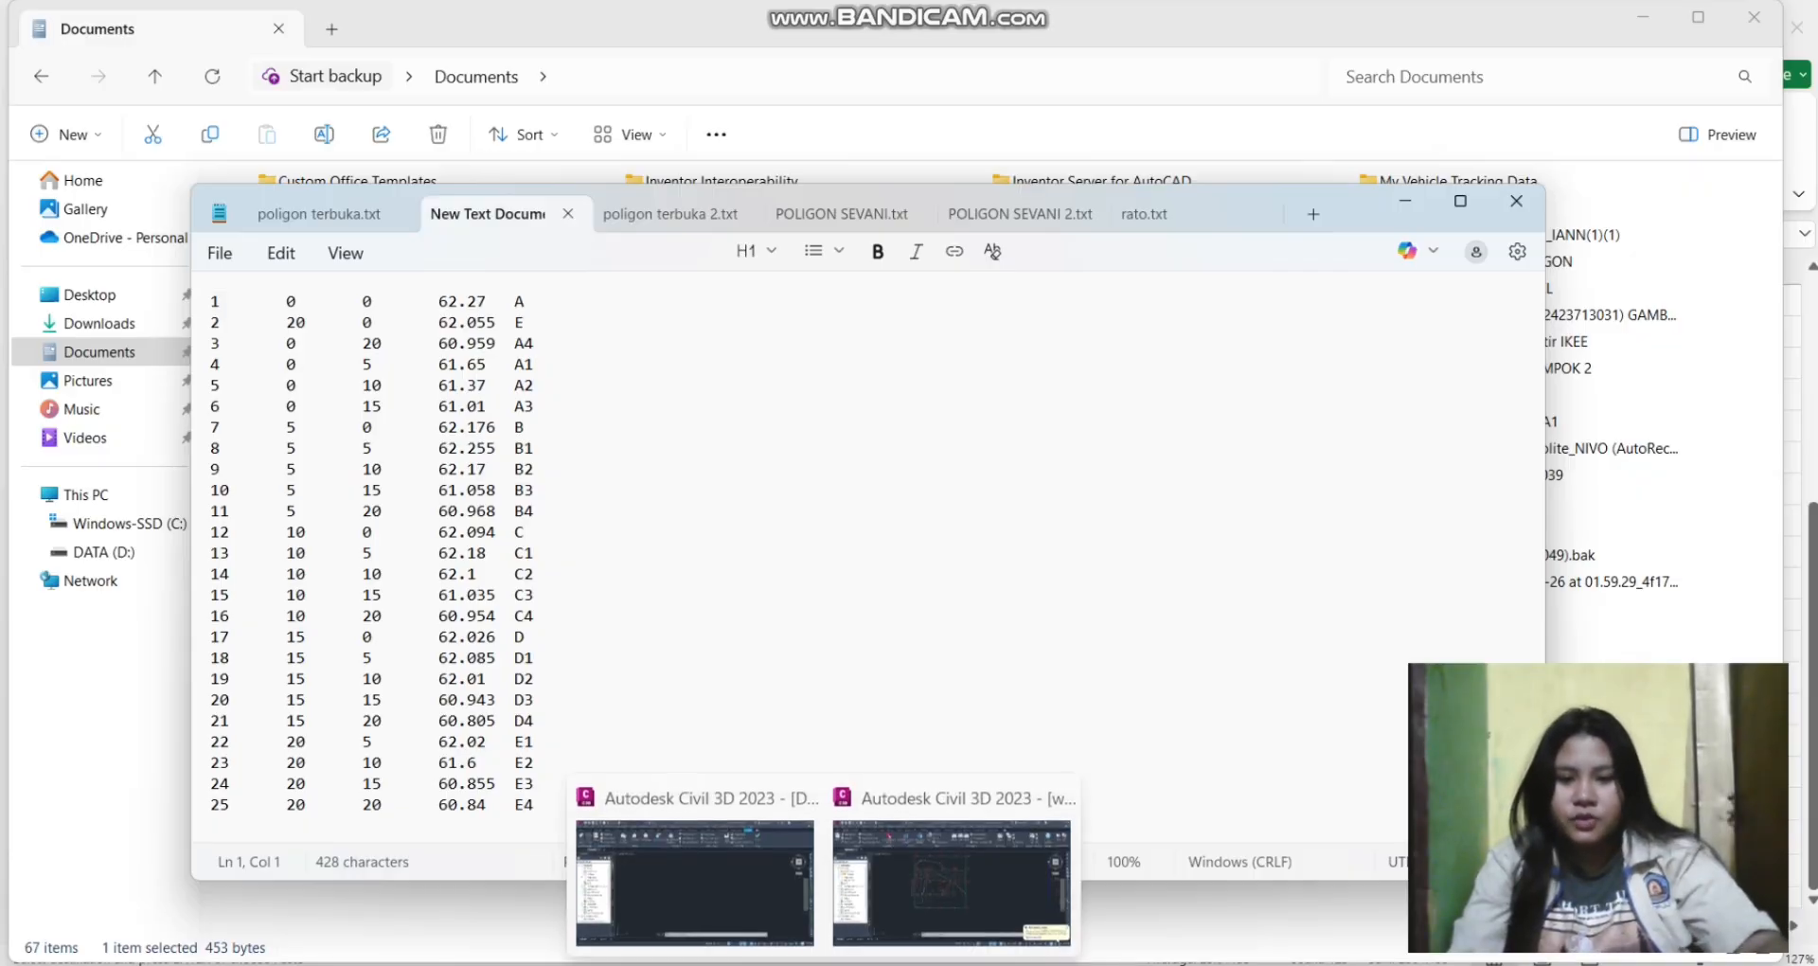
pyautogui.click(792, 912)
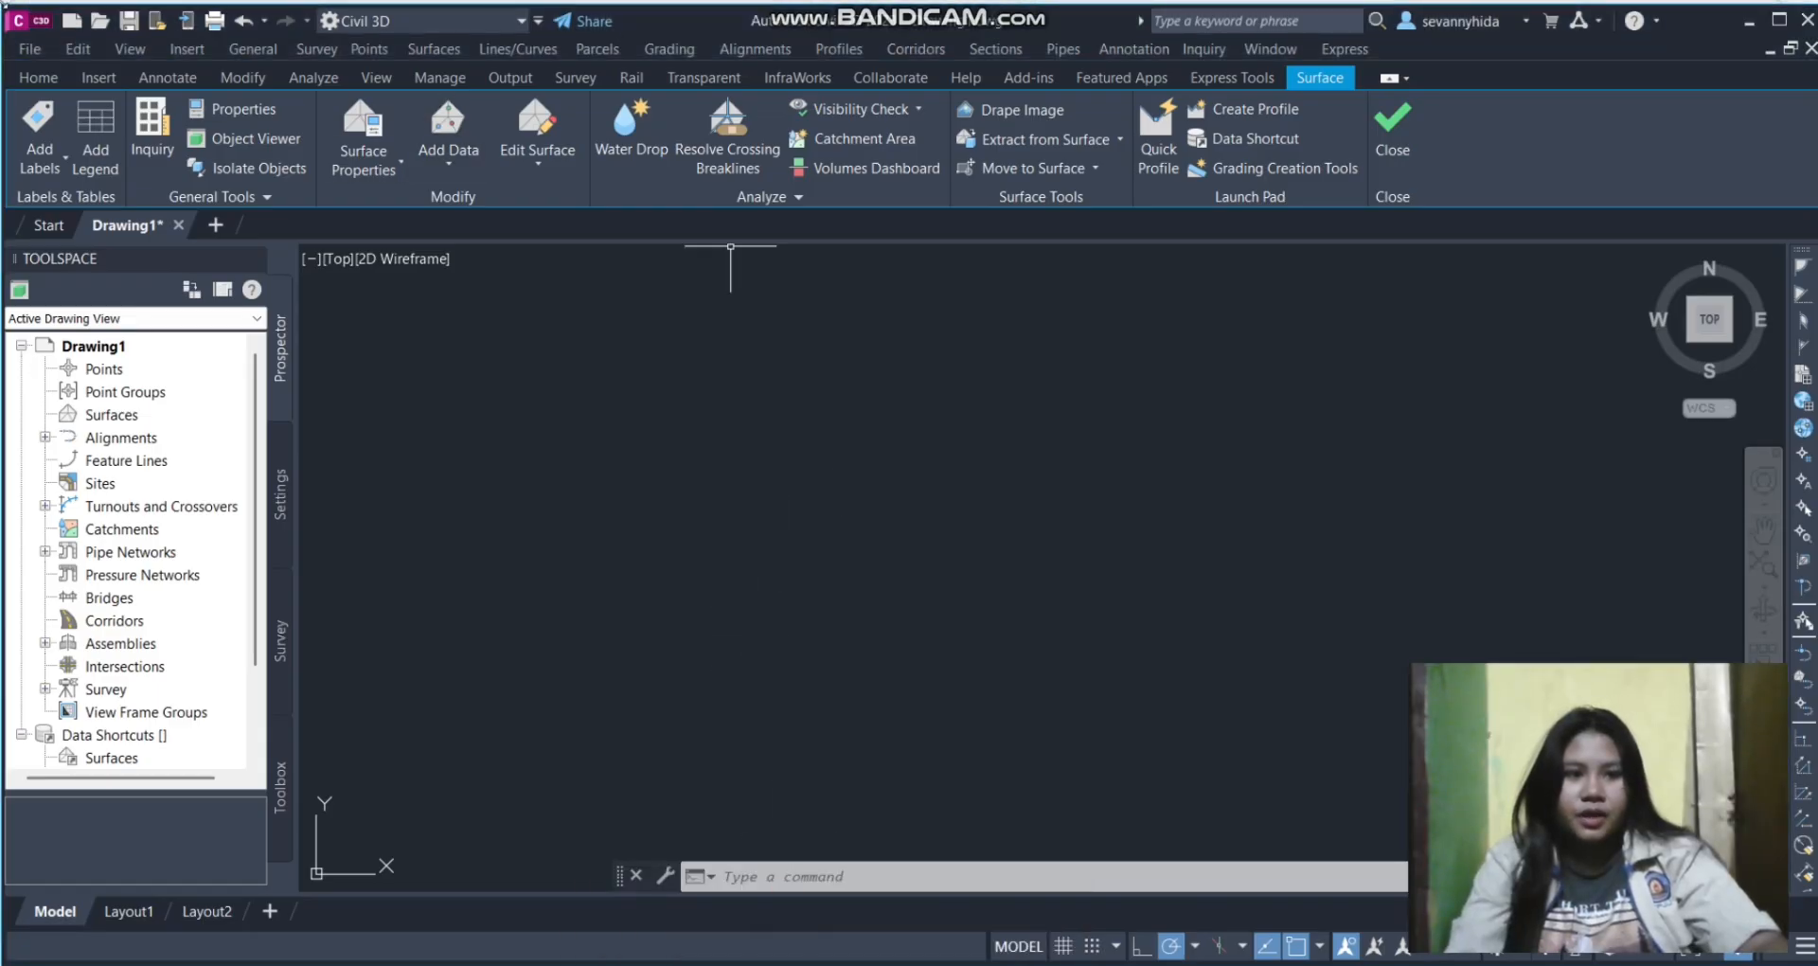
pyautogui.click(121, 75)
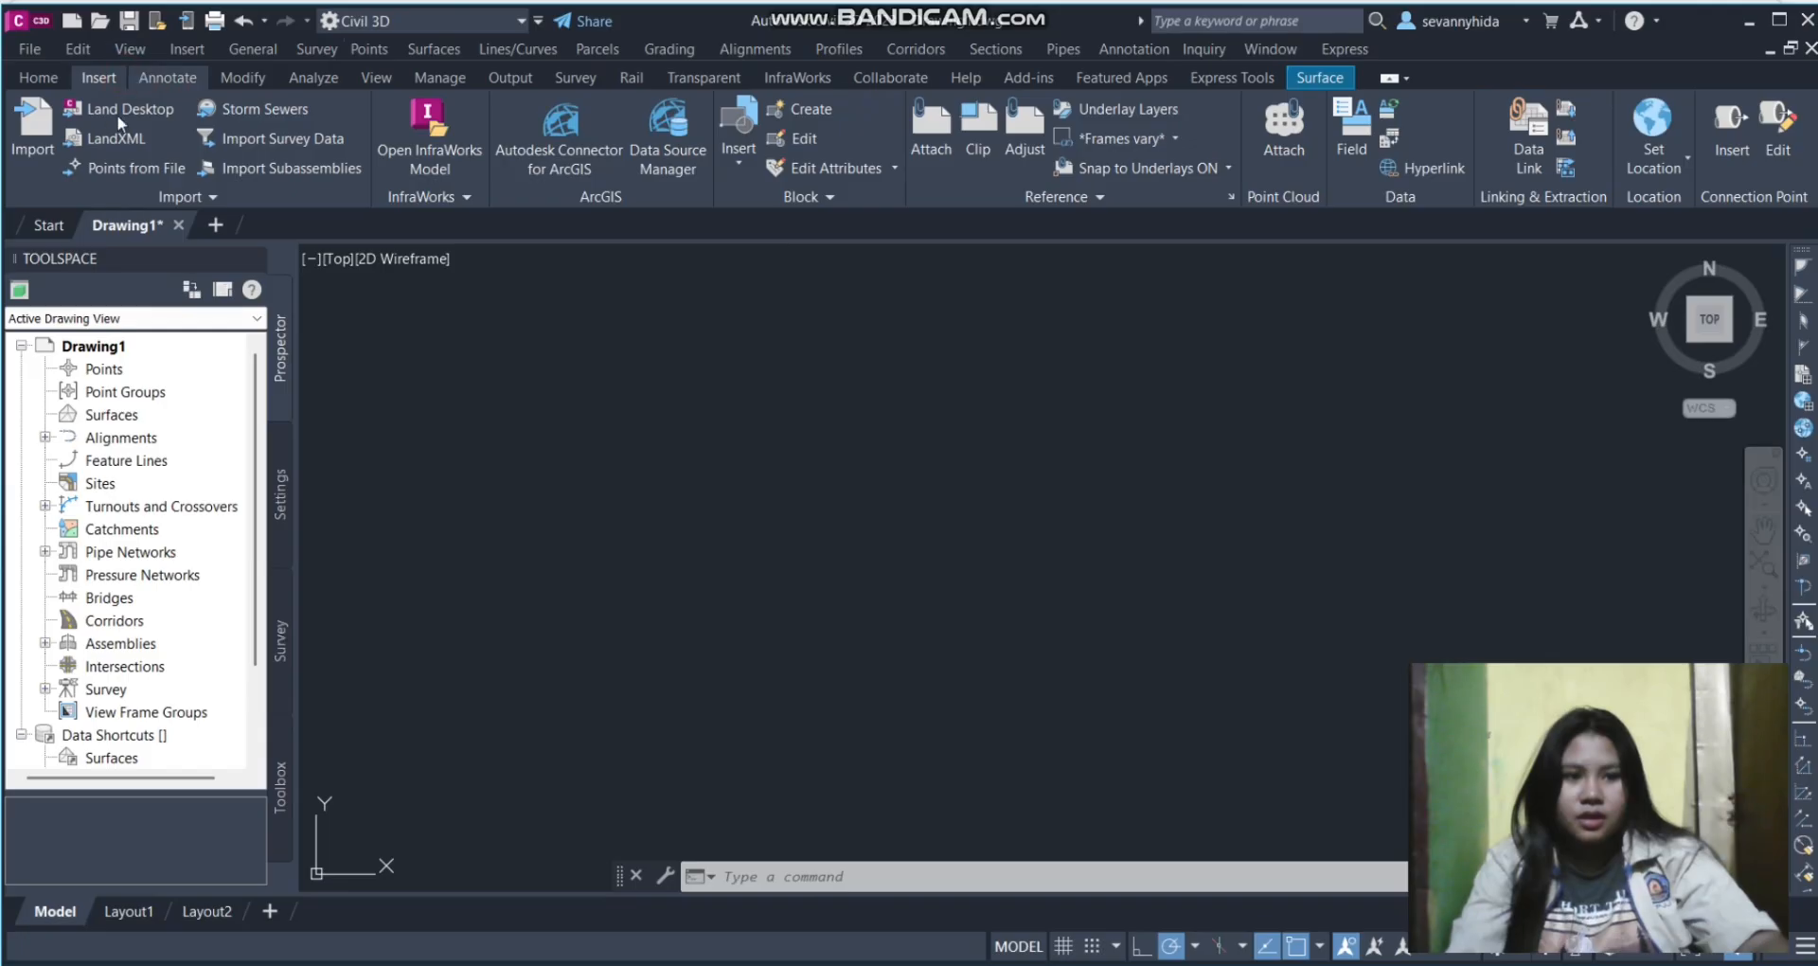
pyautogui.click(94, 173)
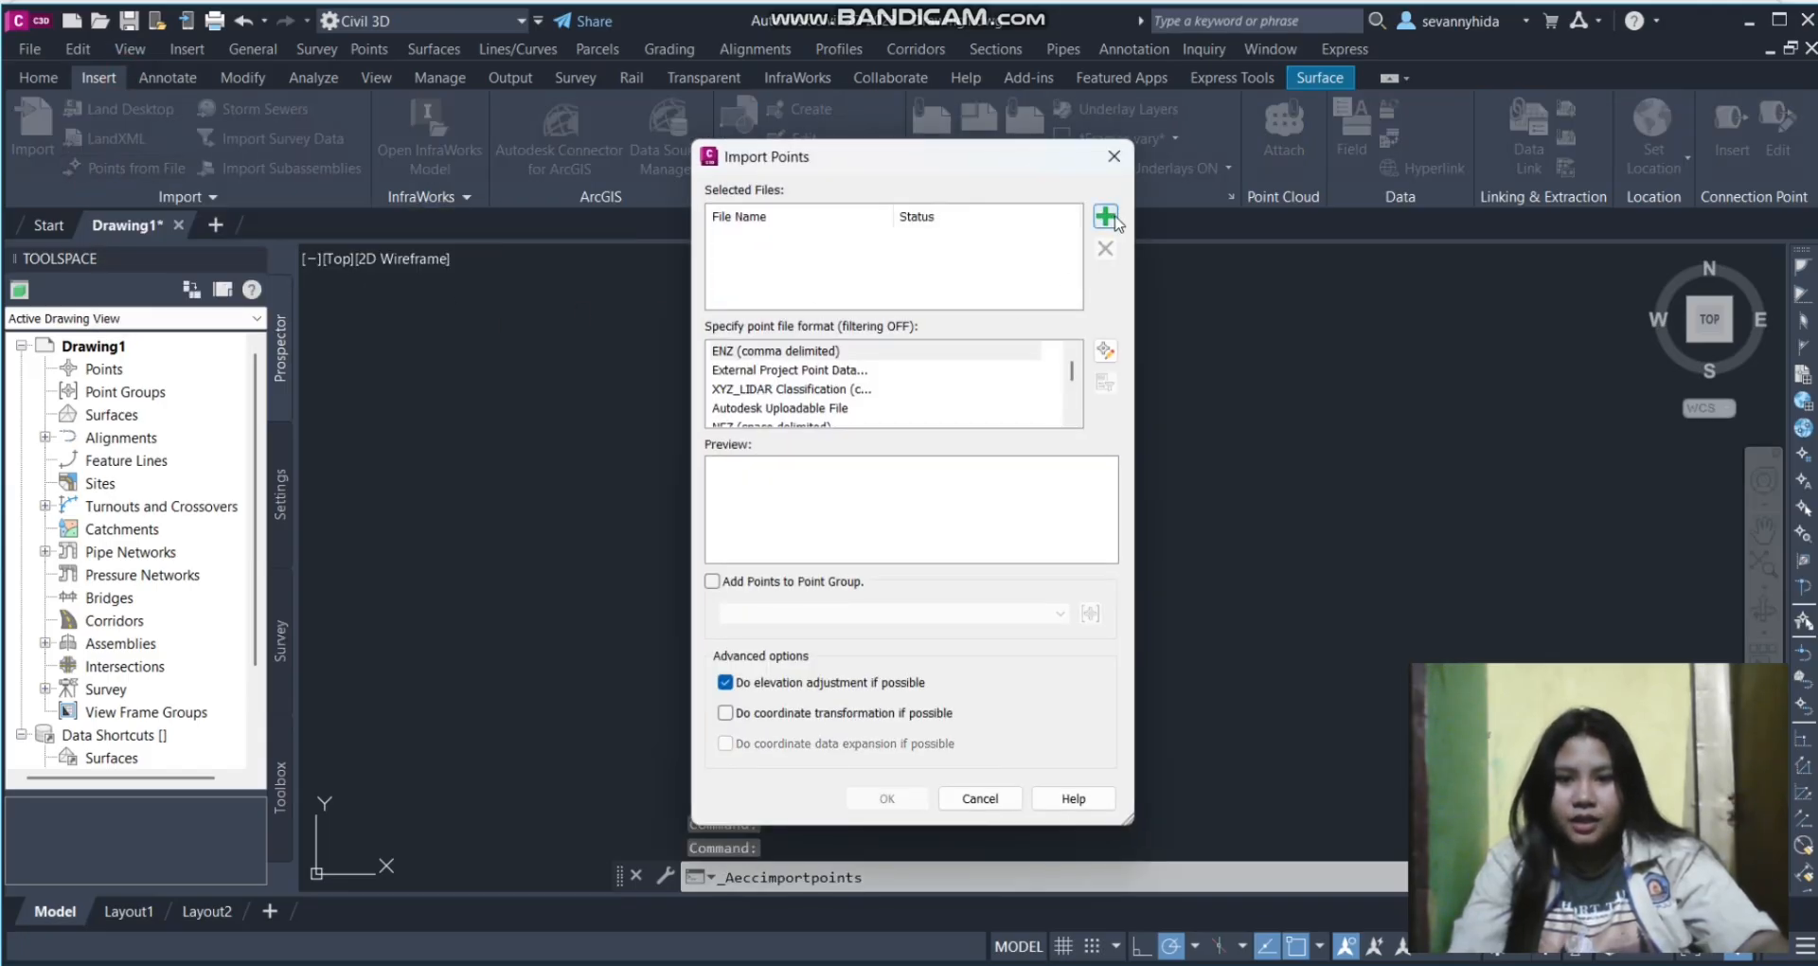
pyautogui.click(1109, 219)
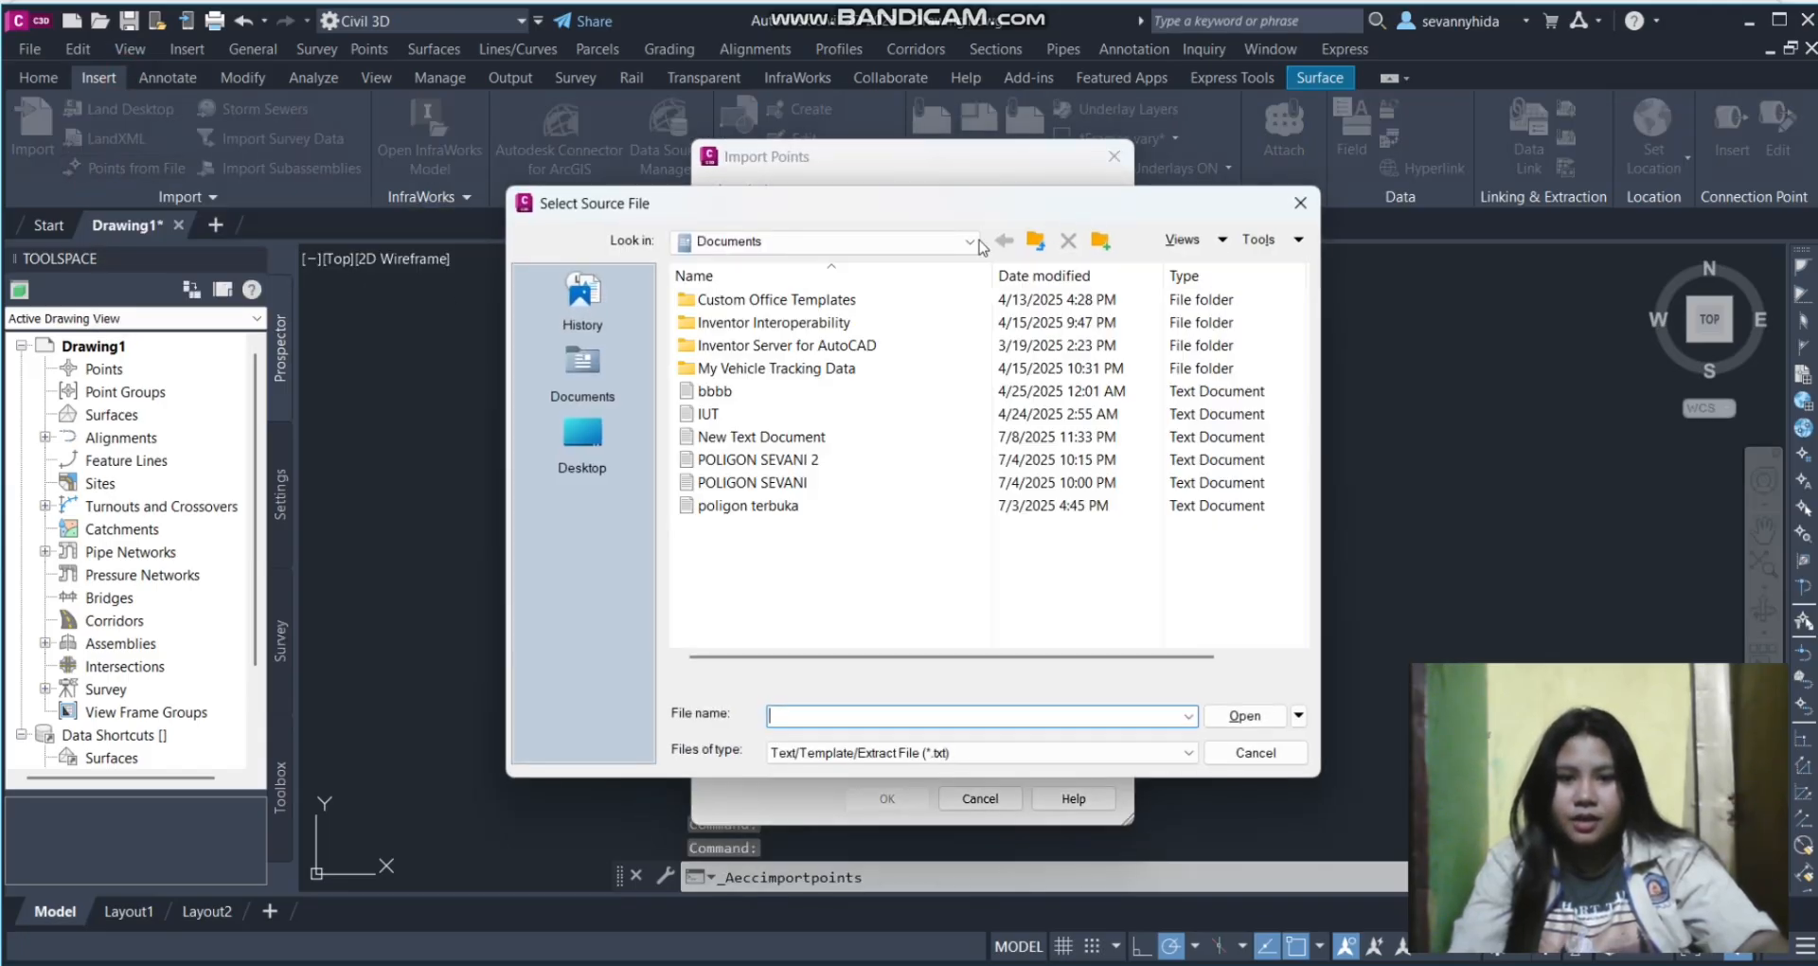
pyautogui.doubleClick(826, 438)
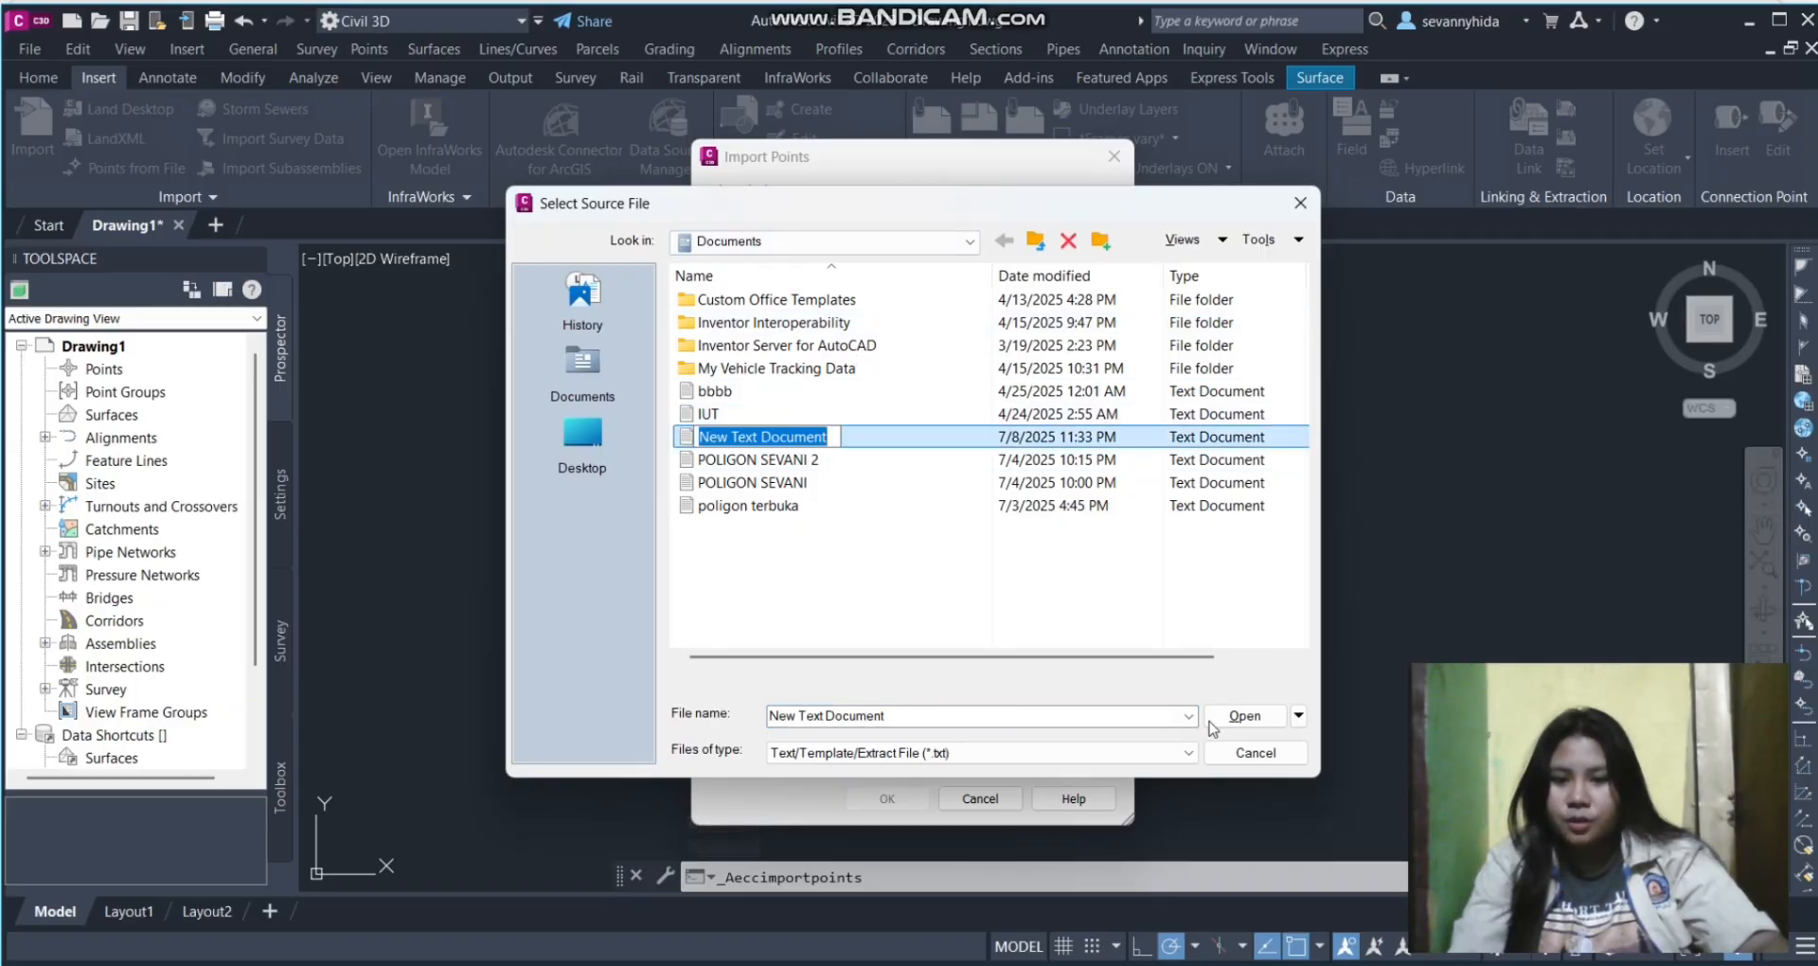
pyautogui.click(1237, 718)
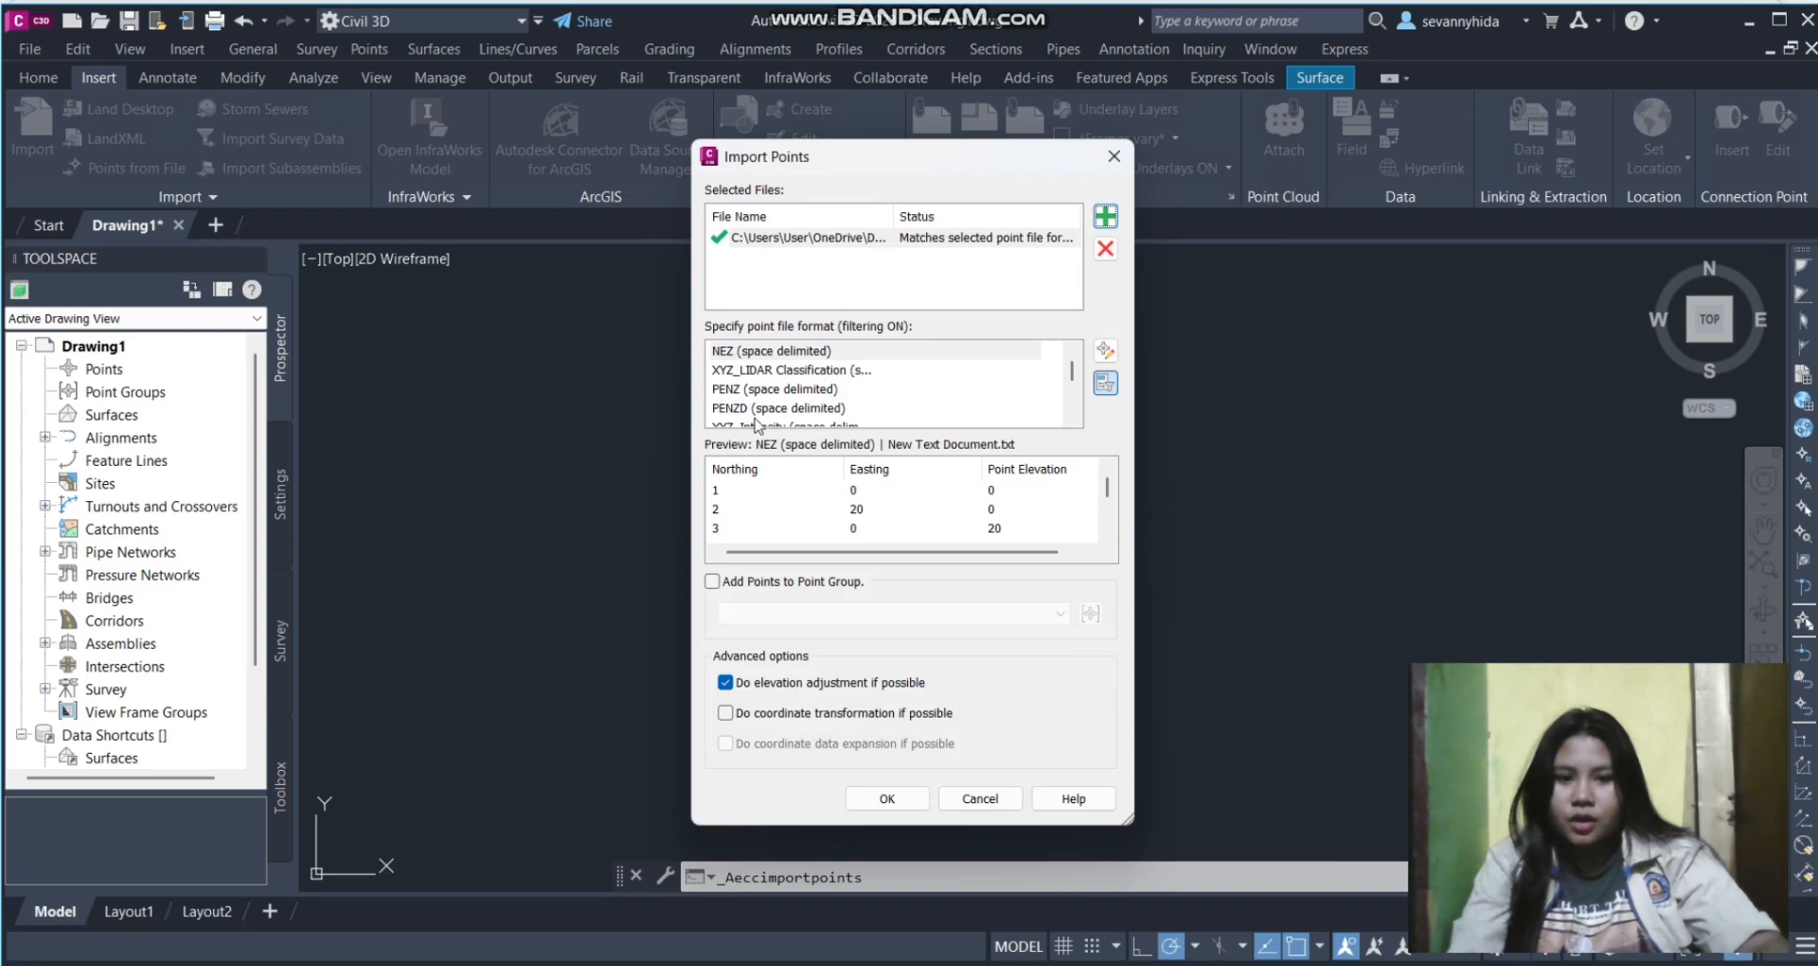
pyautogui.click(758, 411)
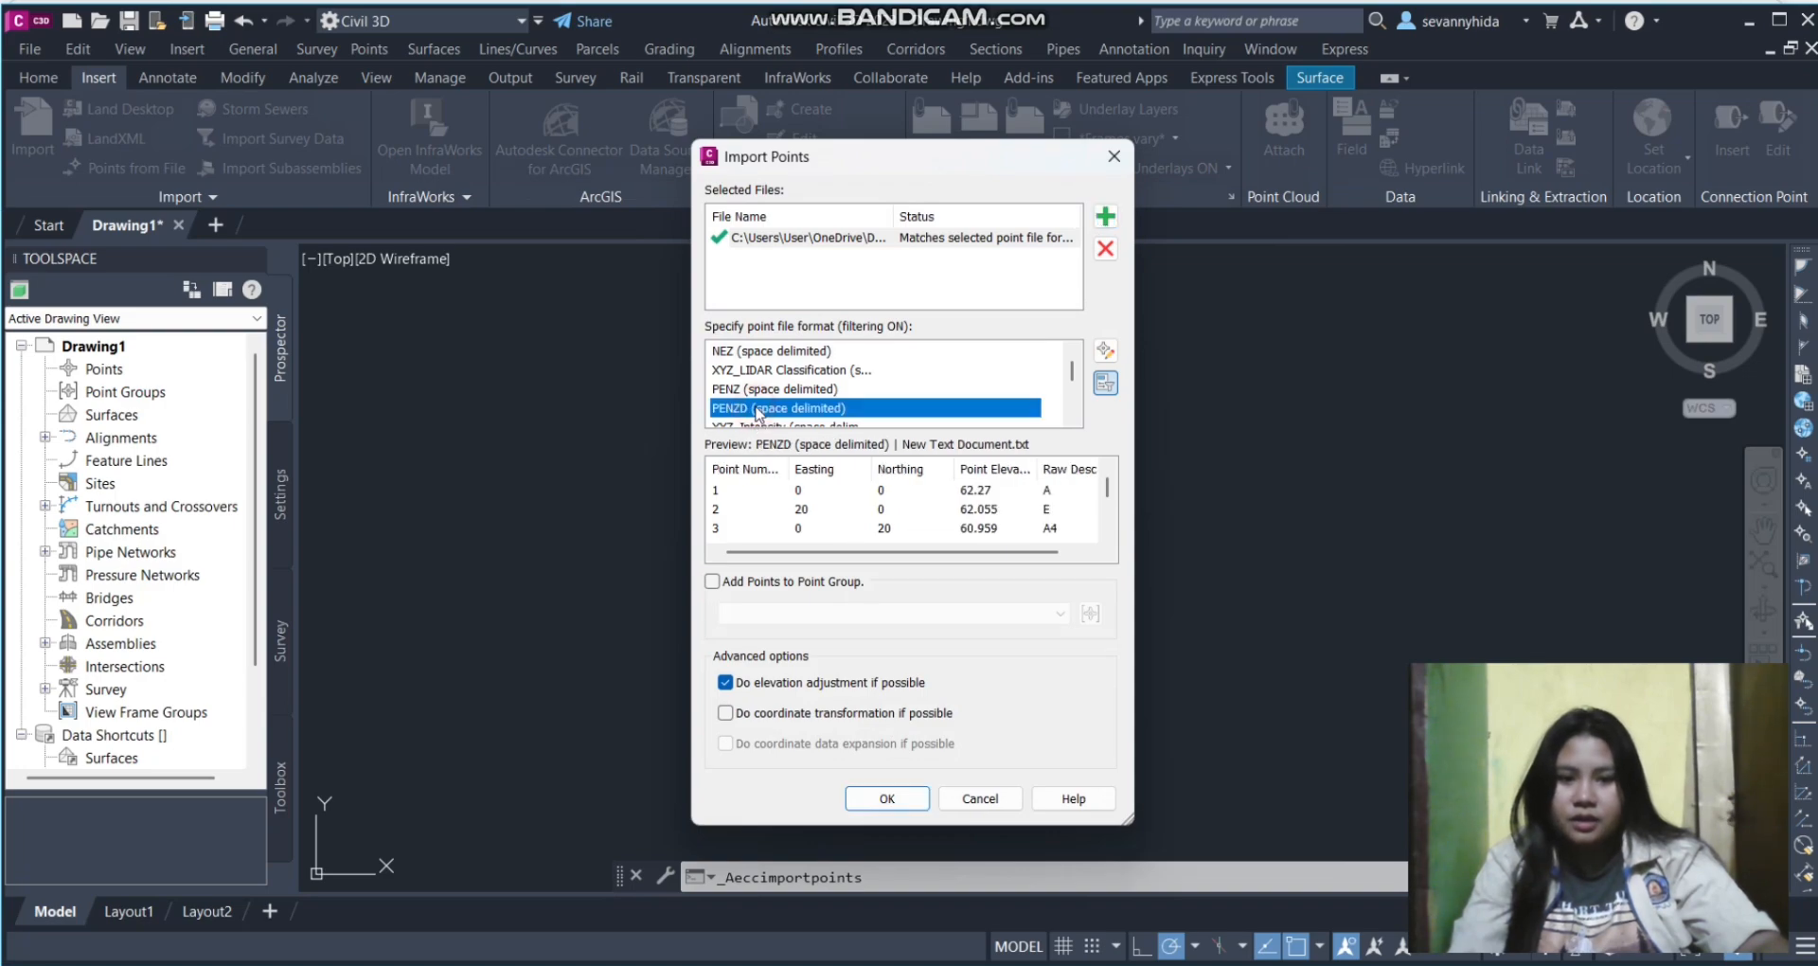
pyautogui.click(887, 798)
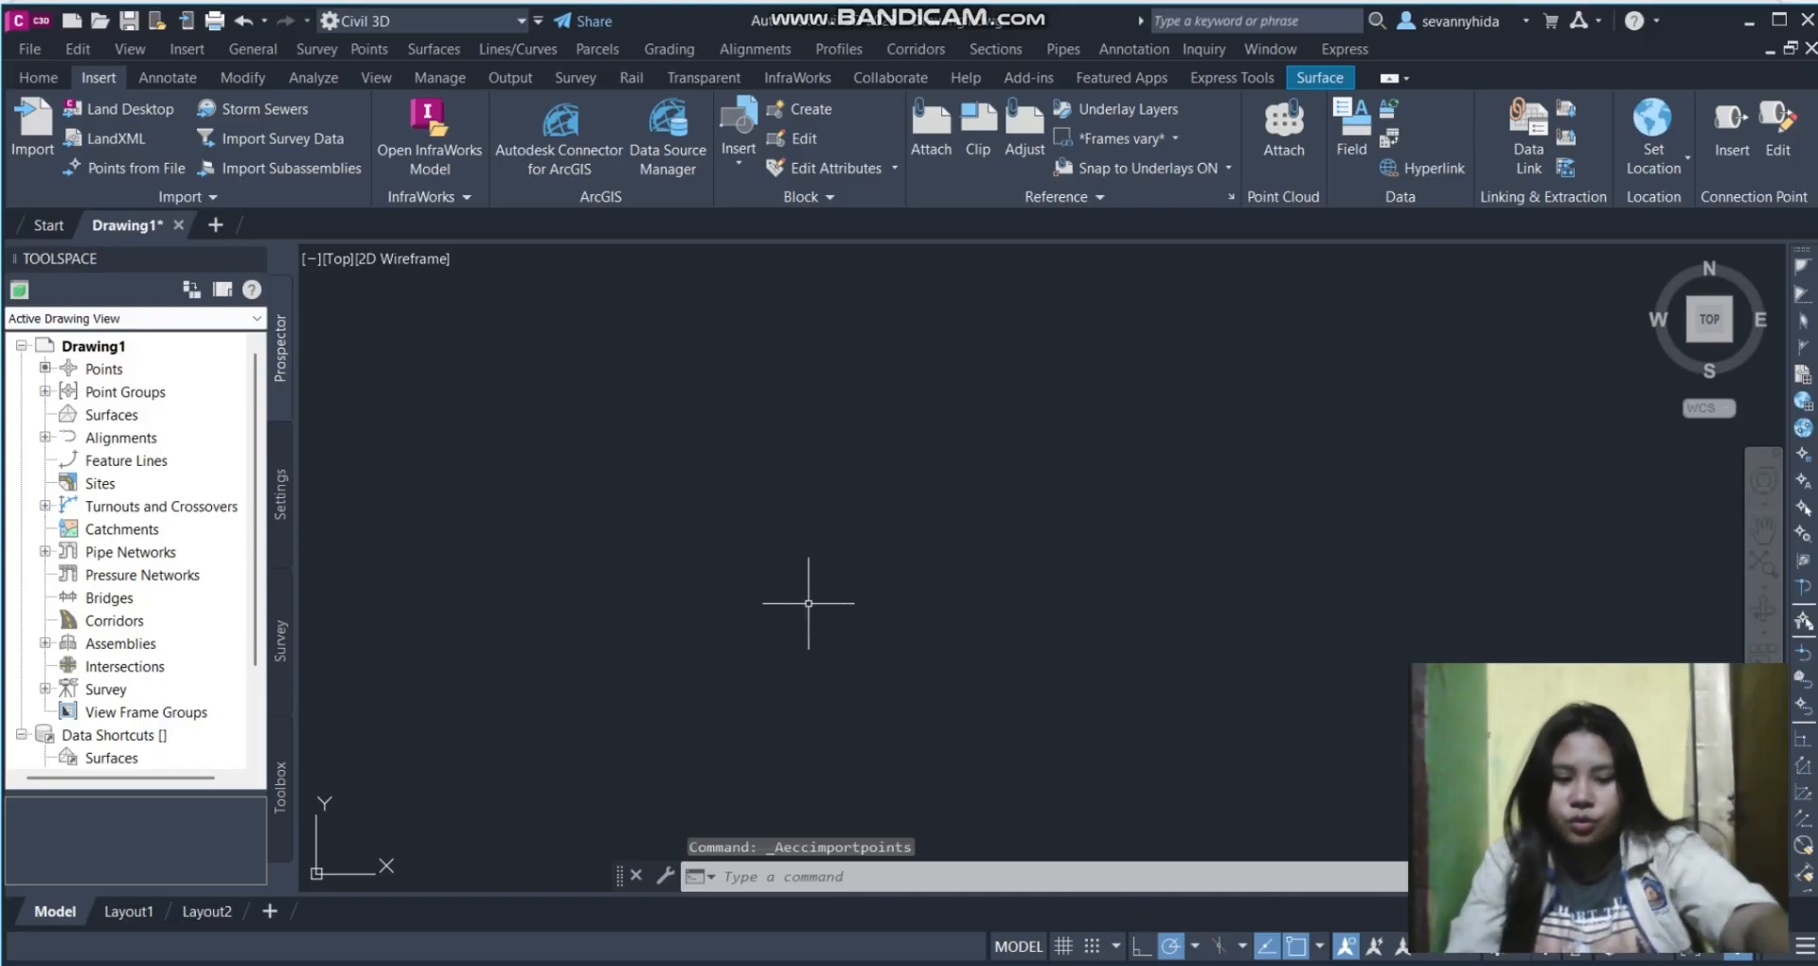
# Select all imported points and set the point label style of the _All Points group to Description Only
pyautogui.write('ZE')
pyautogui.press('Return')
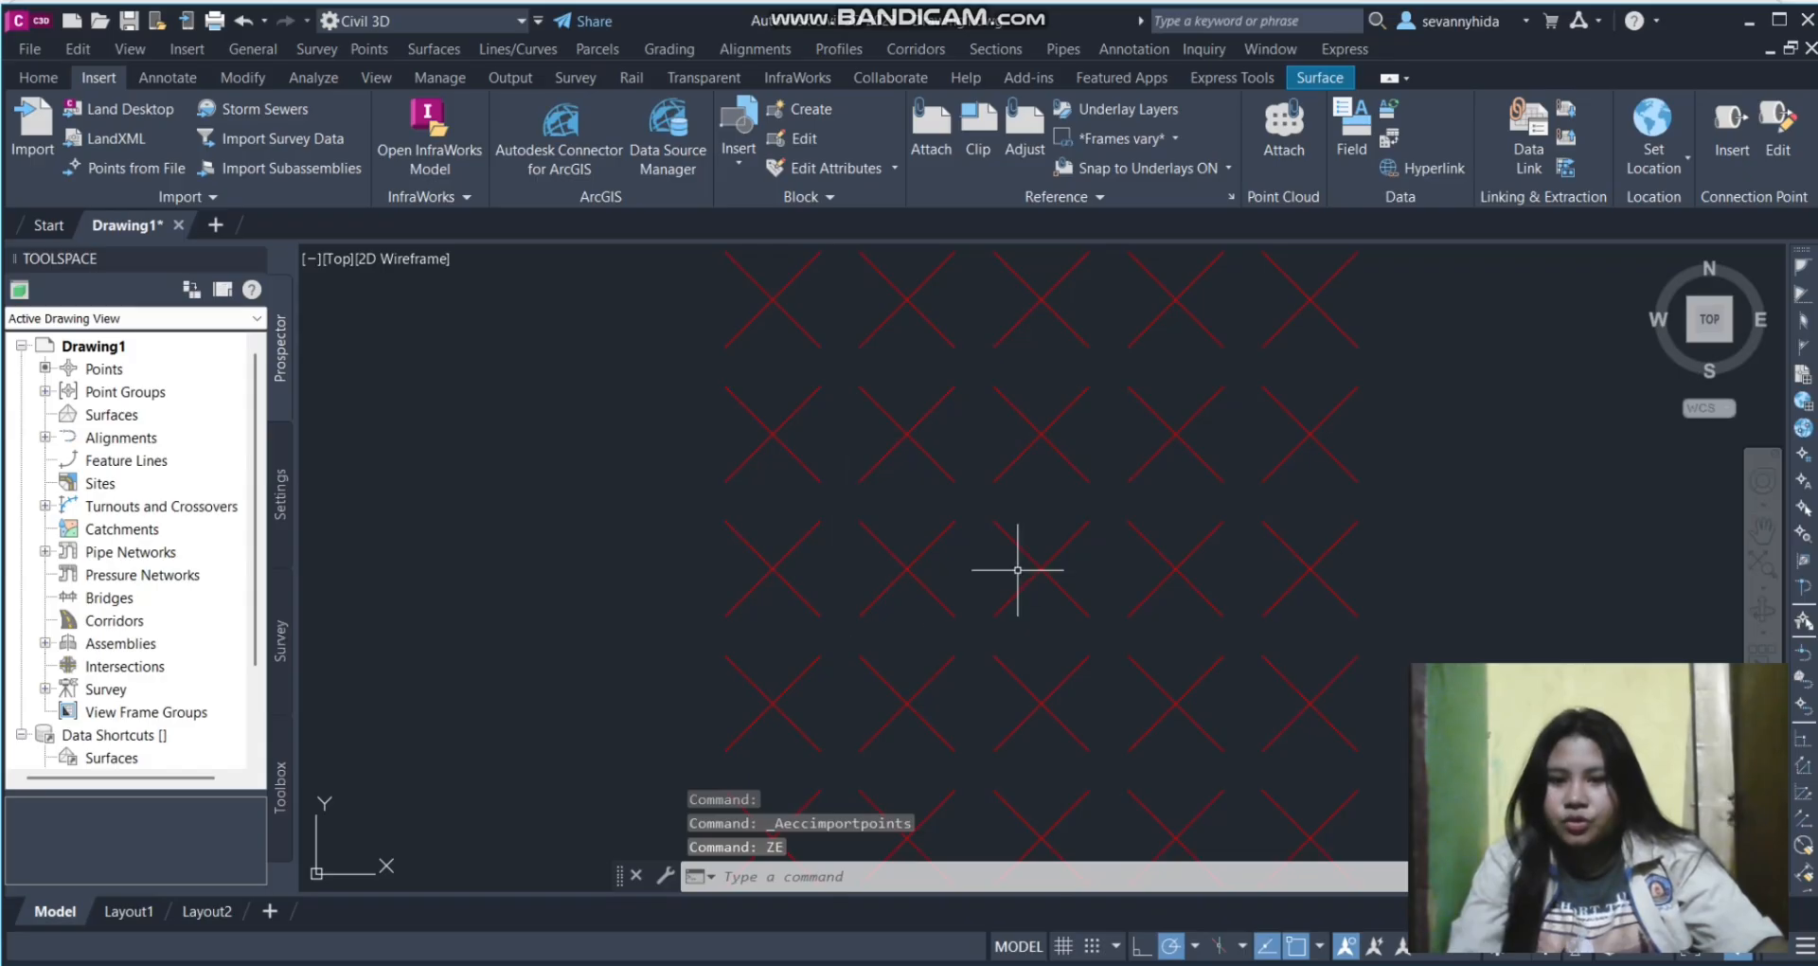
pyautogui.scroll(2, 1015, 563)
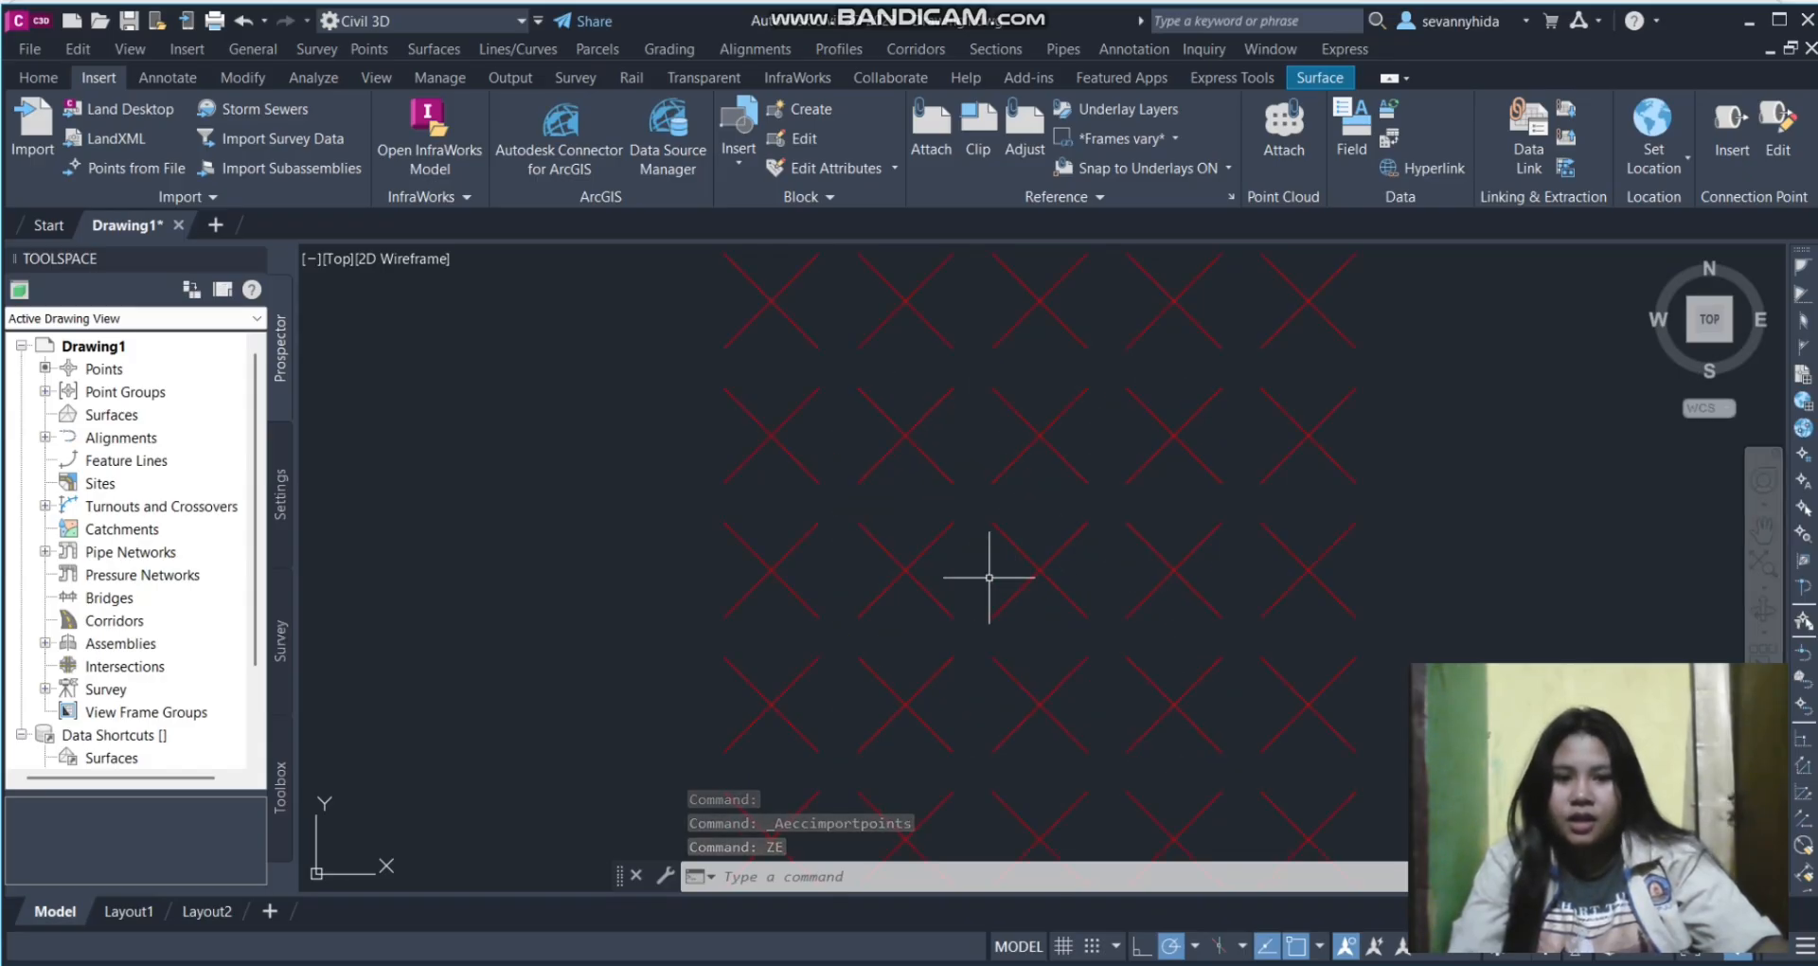
pyautogui.hotkey('ctrl', 'a')
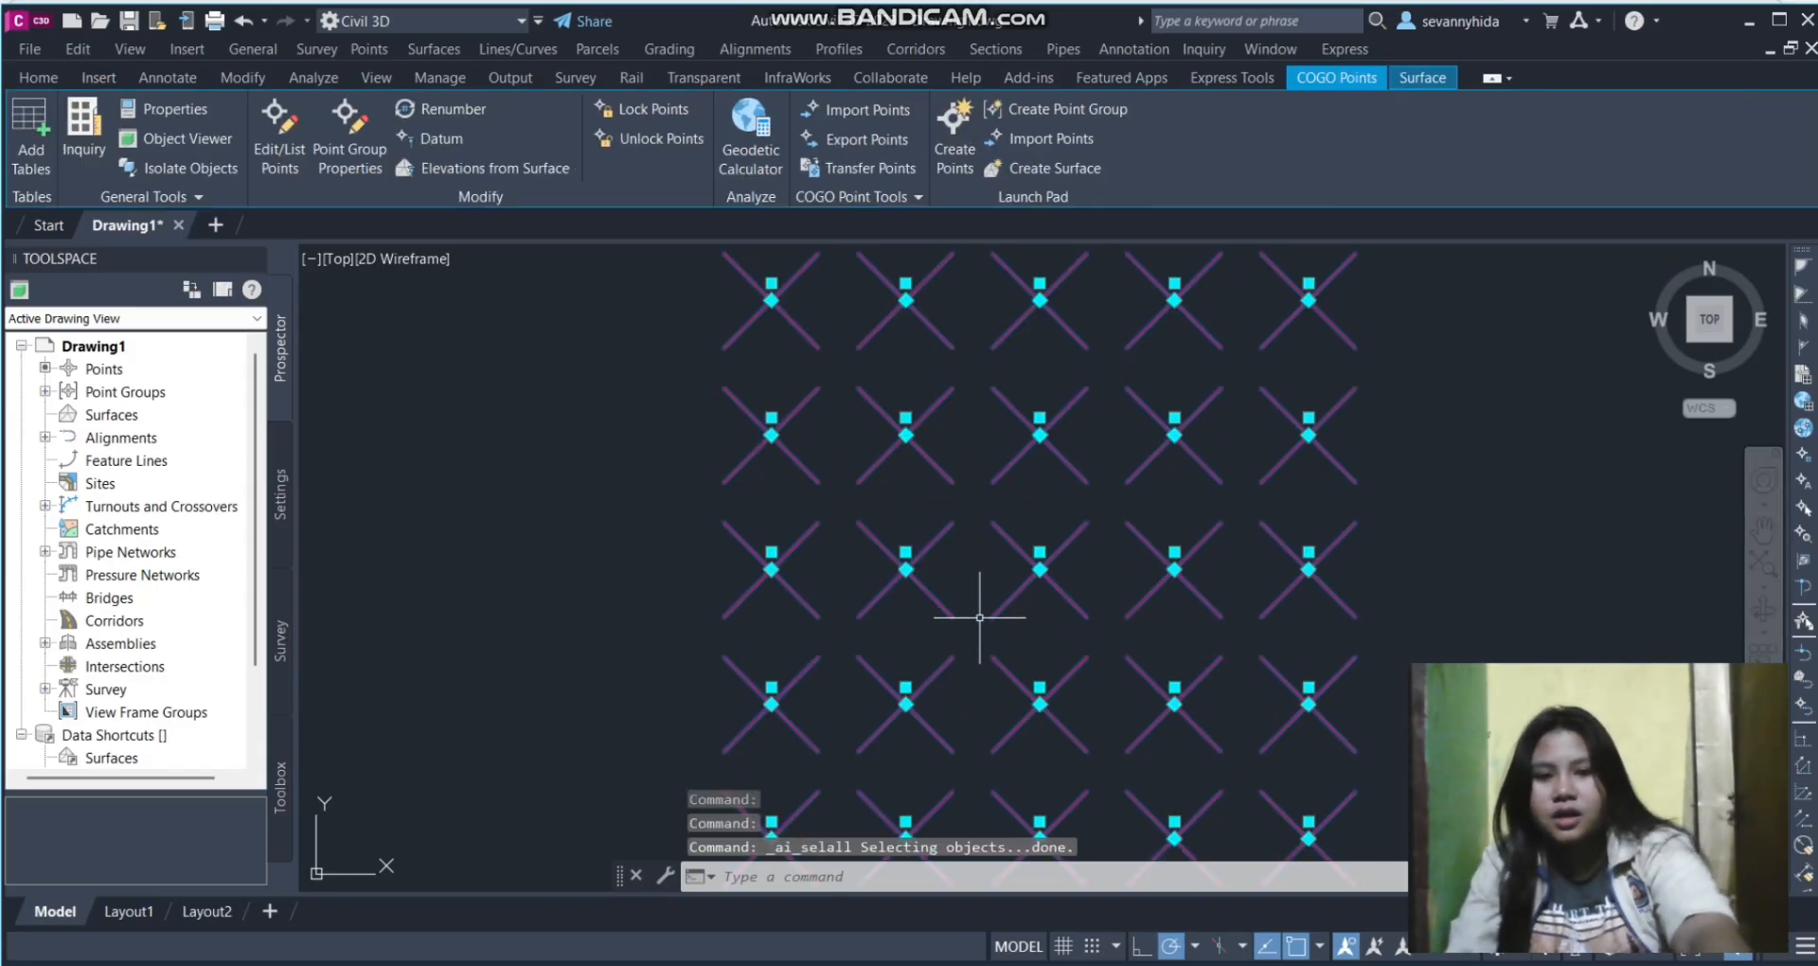
pyautogui.click(352, 151)
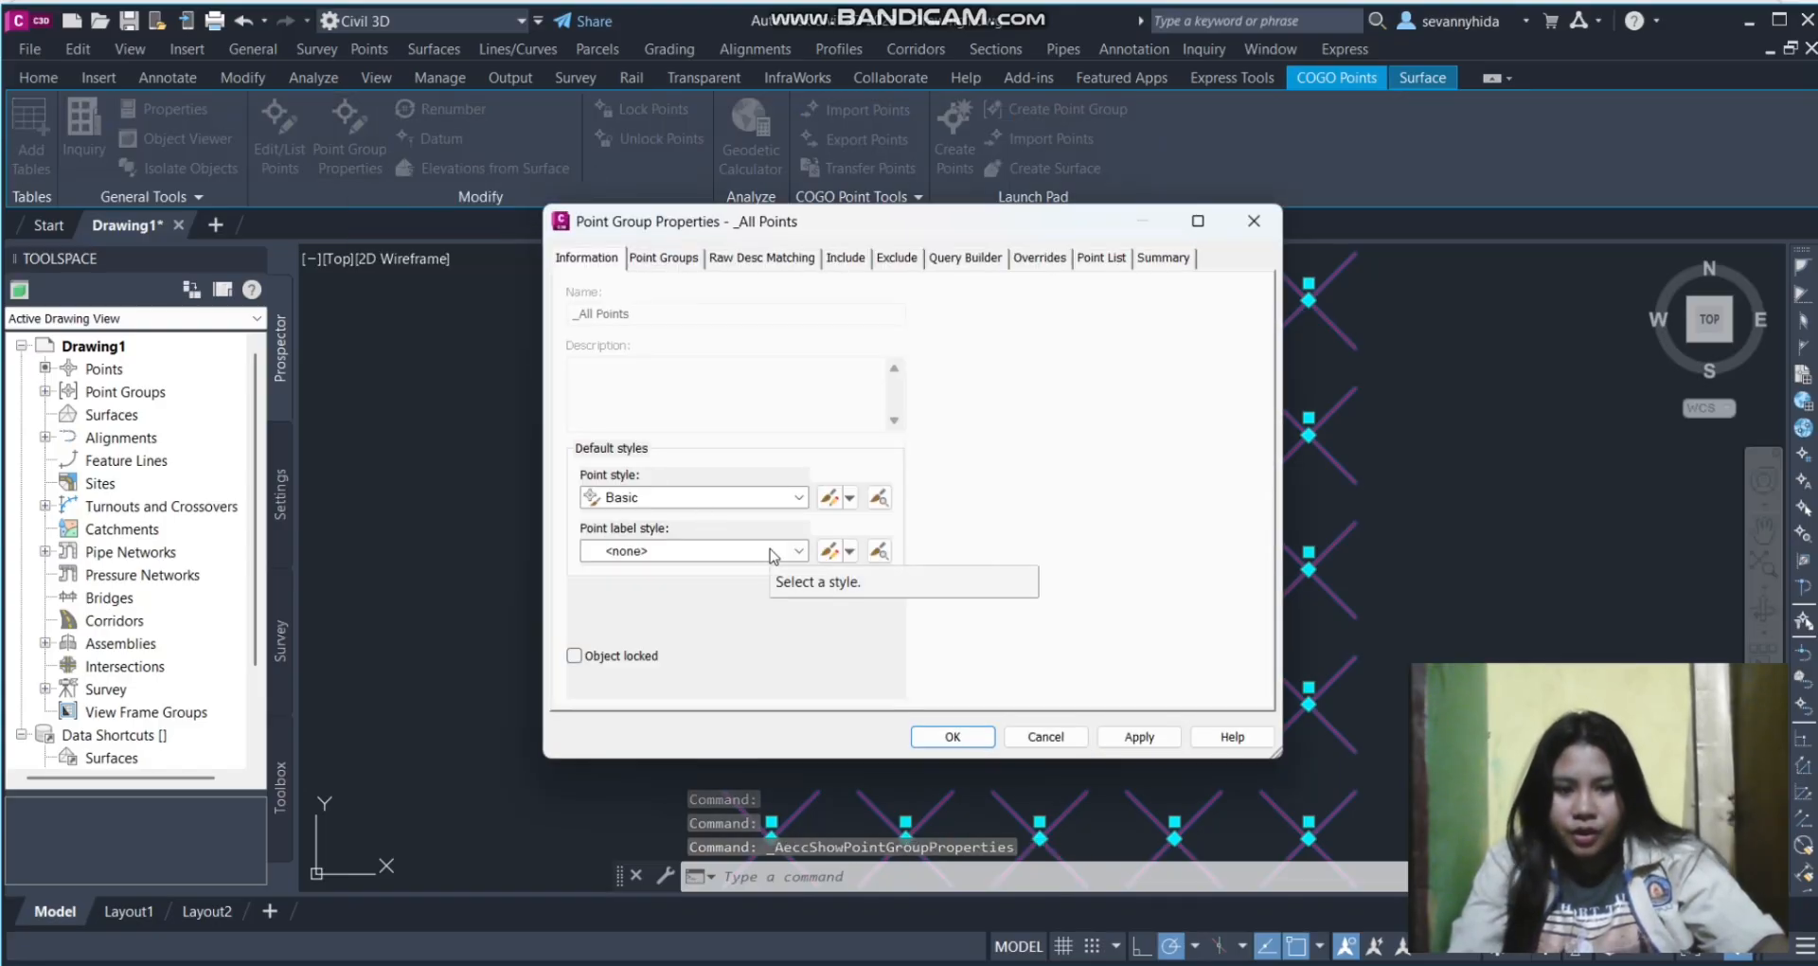
pyautogui.click(798, 550)
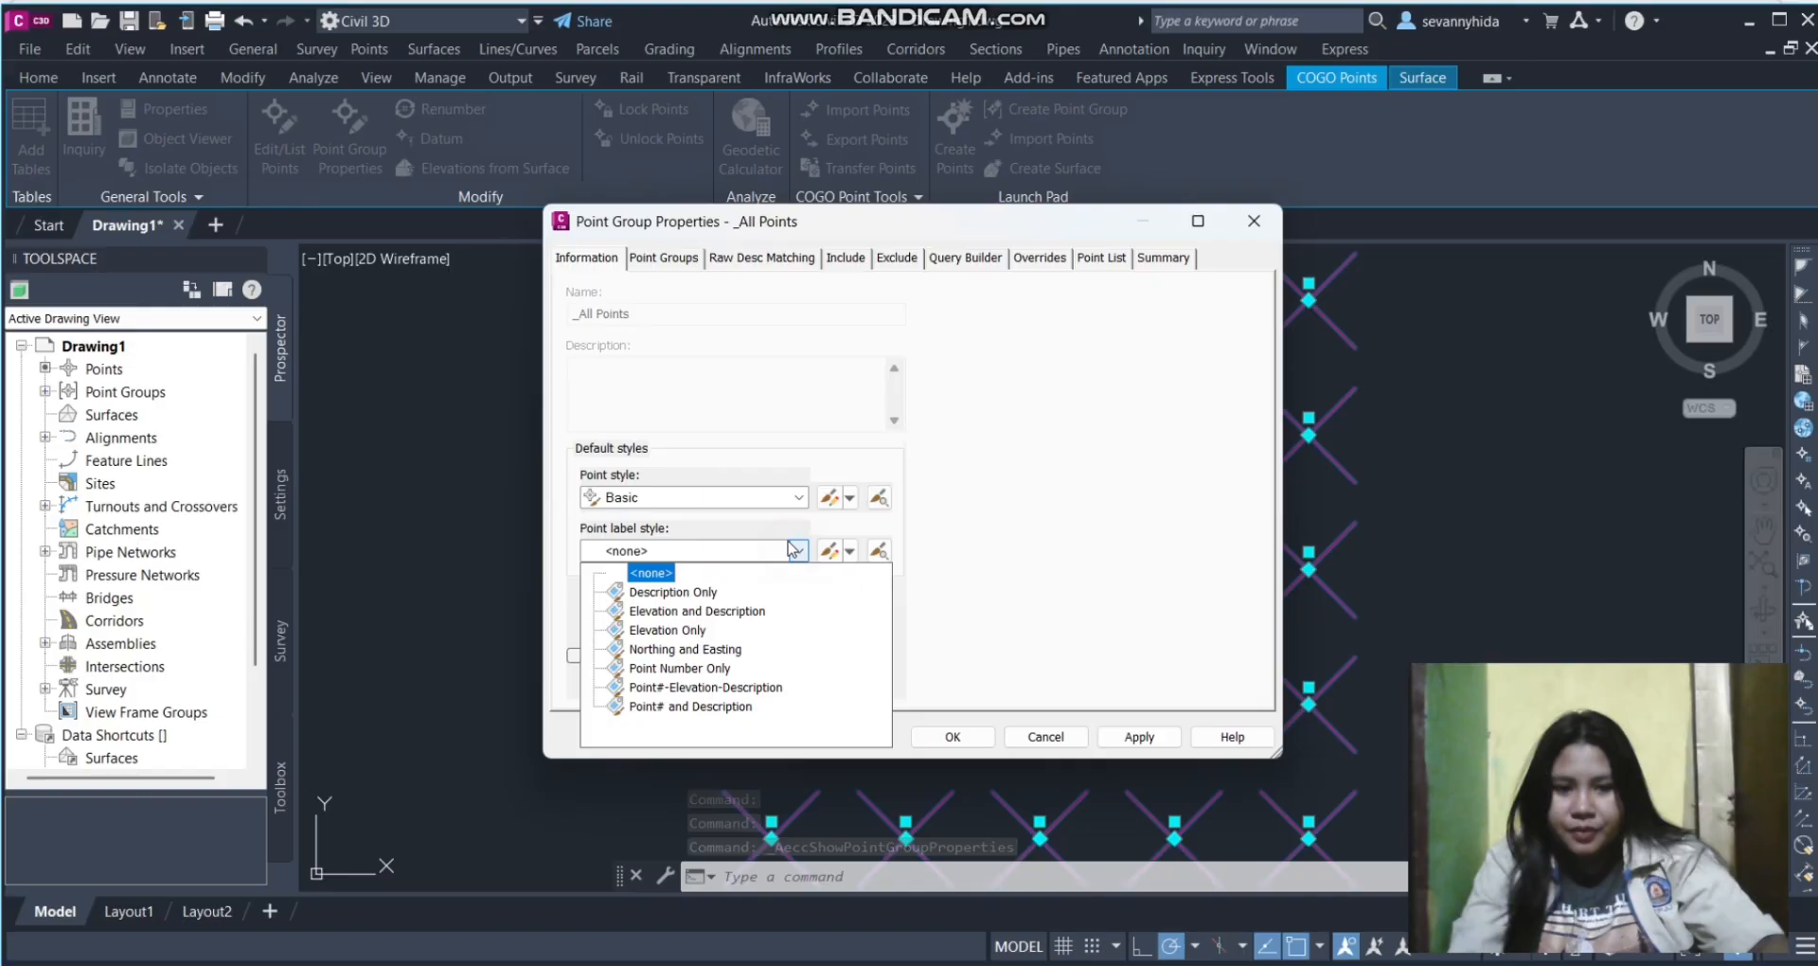
pyautogui.click(699, 592)
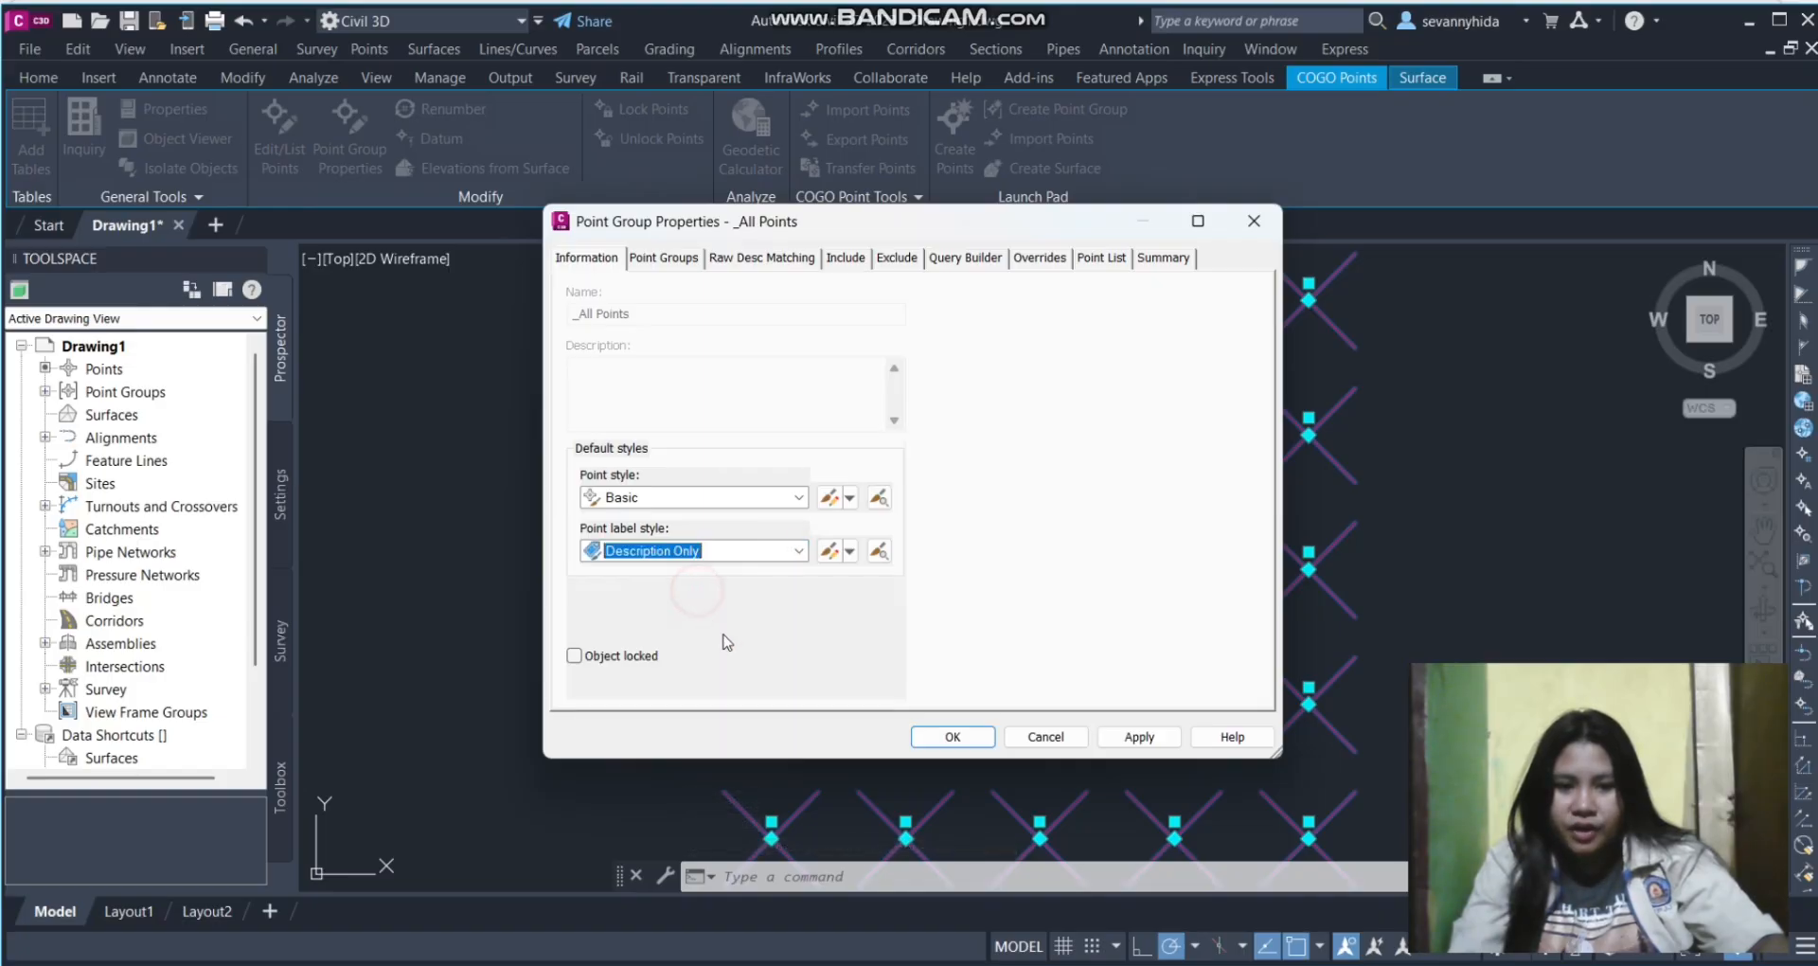
pyautogui.click(952, 737)
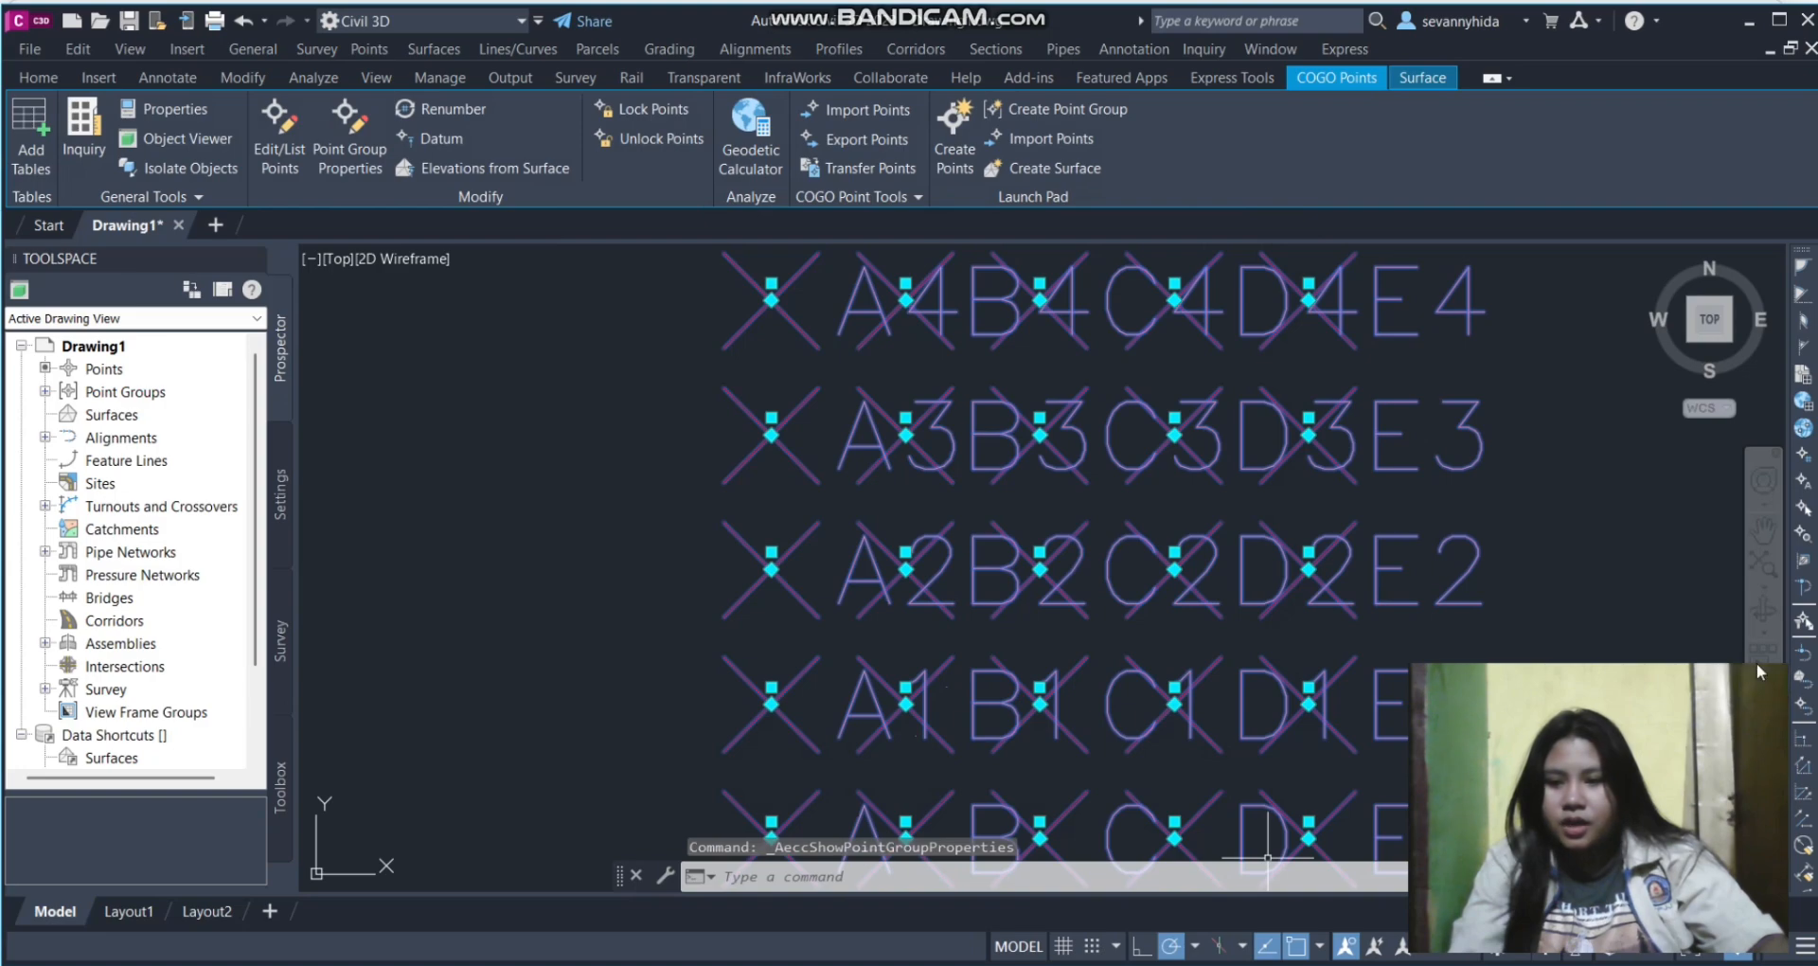
# Set the drawing's annotation scale to 1:250
pyautogui.moveTo(1731, 684)
pyautogui.moveTo(1731, 684); pyautogui.dragTo(1745, 570)
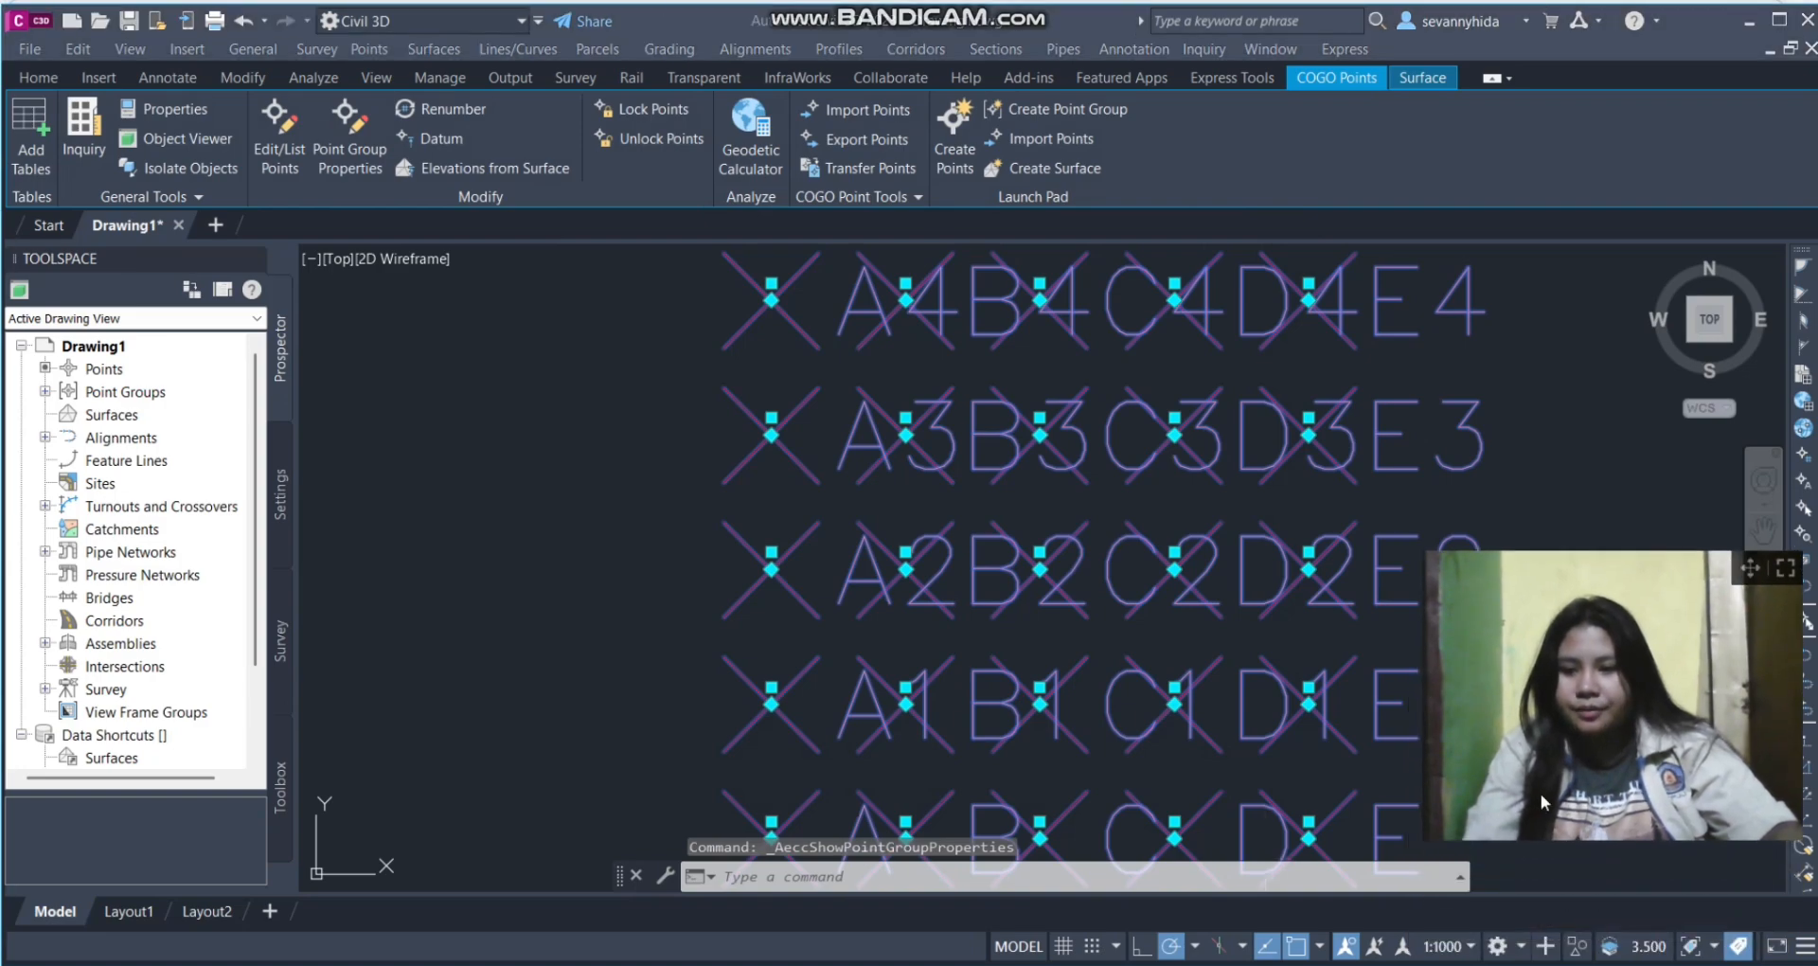
pyautogui.click(1463, 947)
pyautogui.click(1430, 624)
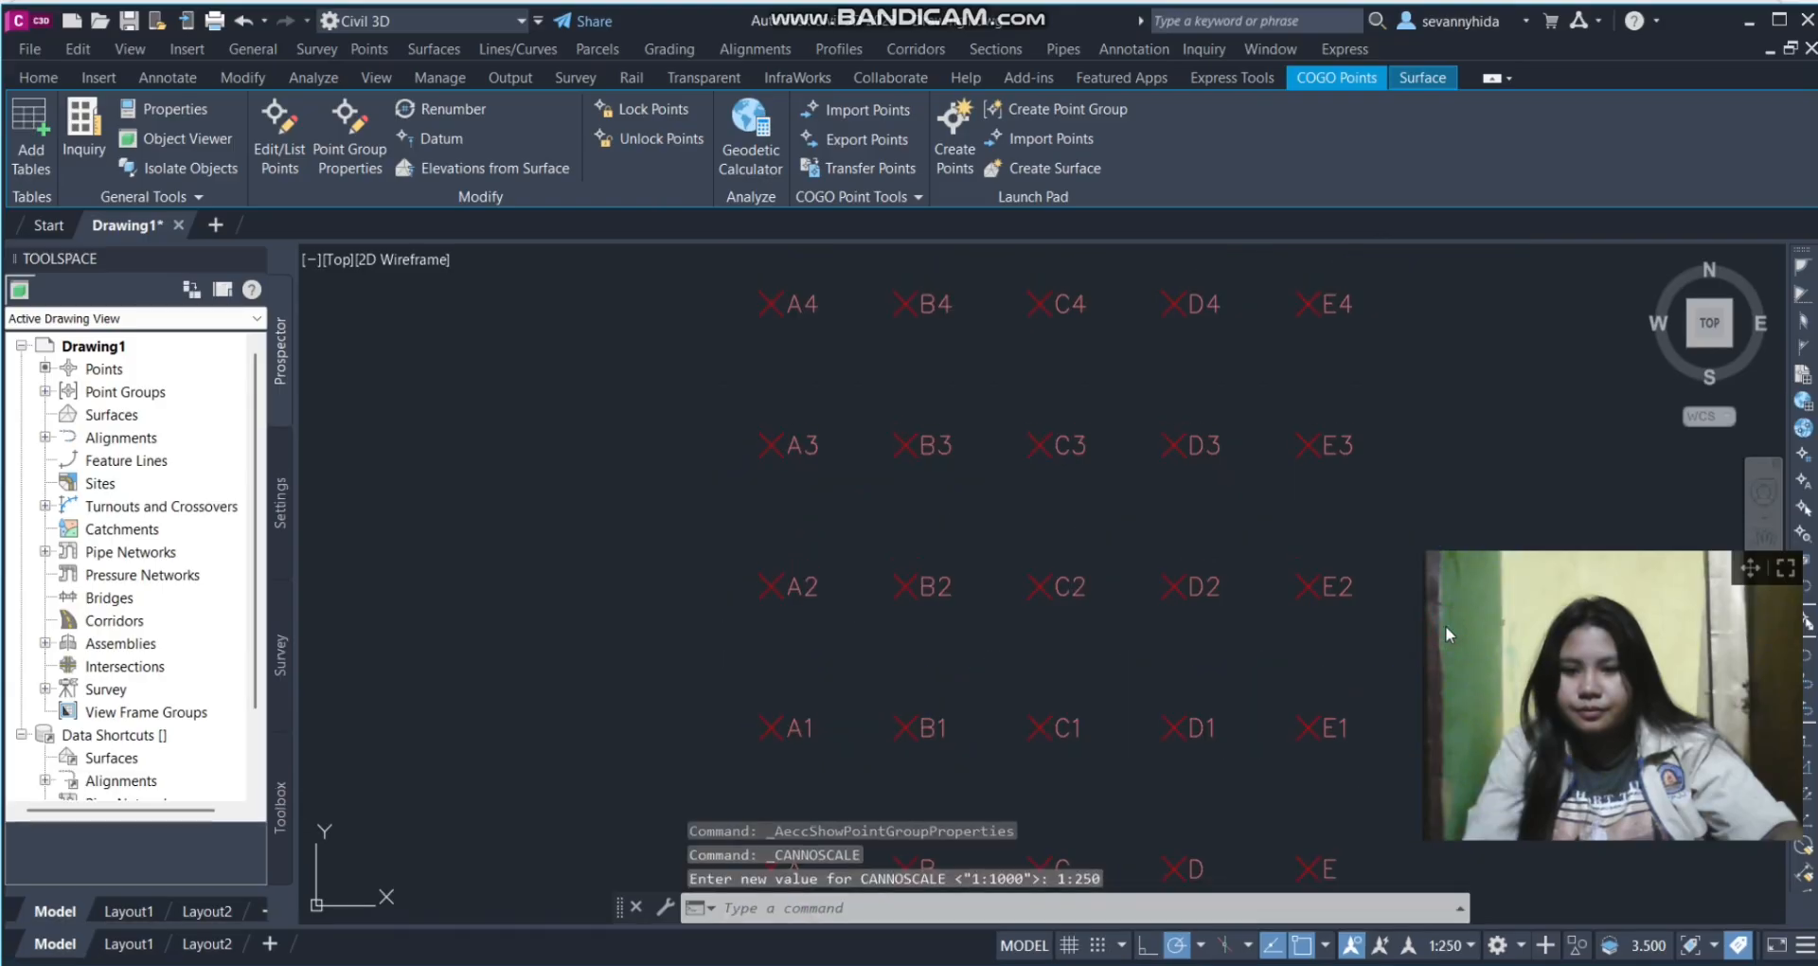
# Start creating a TIN surface and choose Contours 1m and 5m (Background) as its surface style
pyautogui.scroll(-3, 1134, 682)
pyautogui.moveTo(1134, 682); pyautogui.dragTo(1057, 653, button='middle')
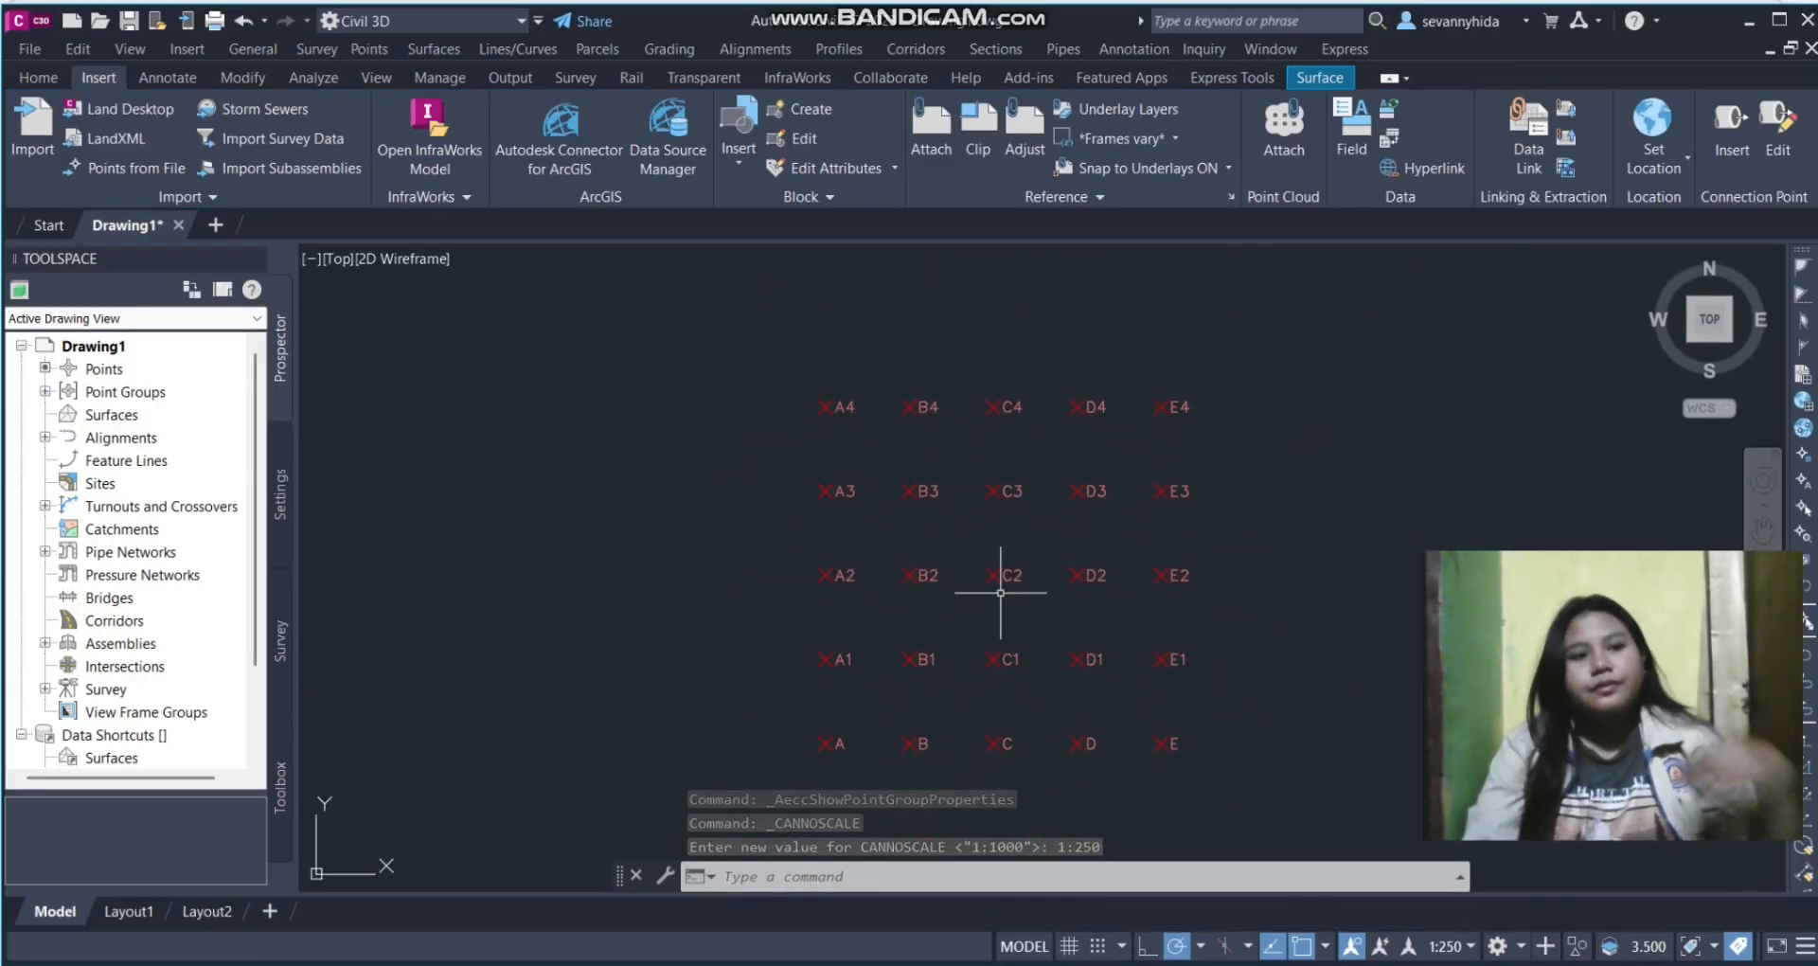
pyautogui.click(47, 77)
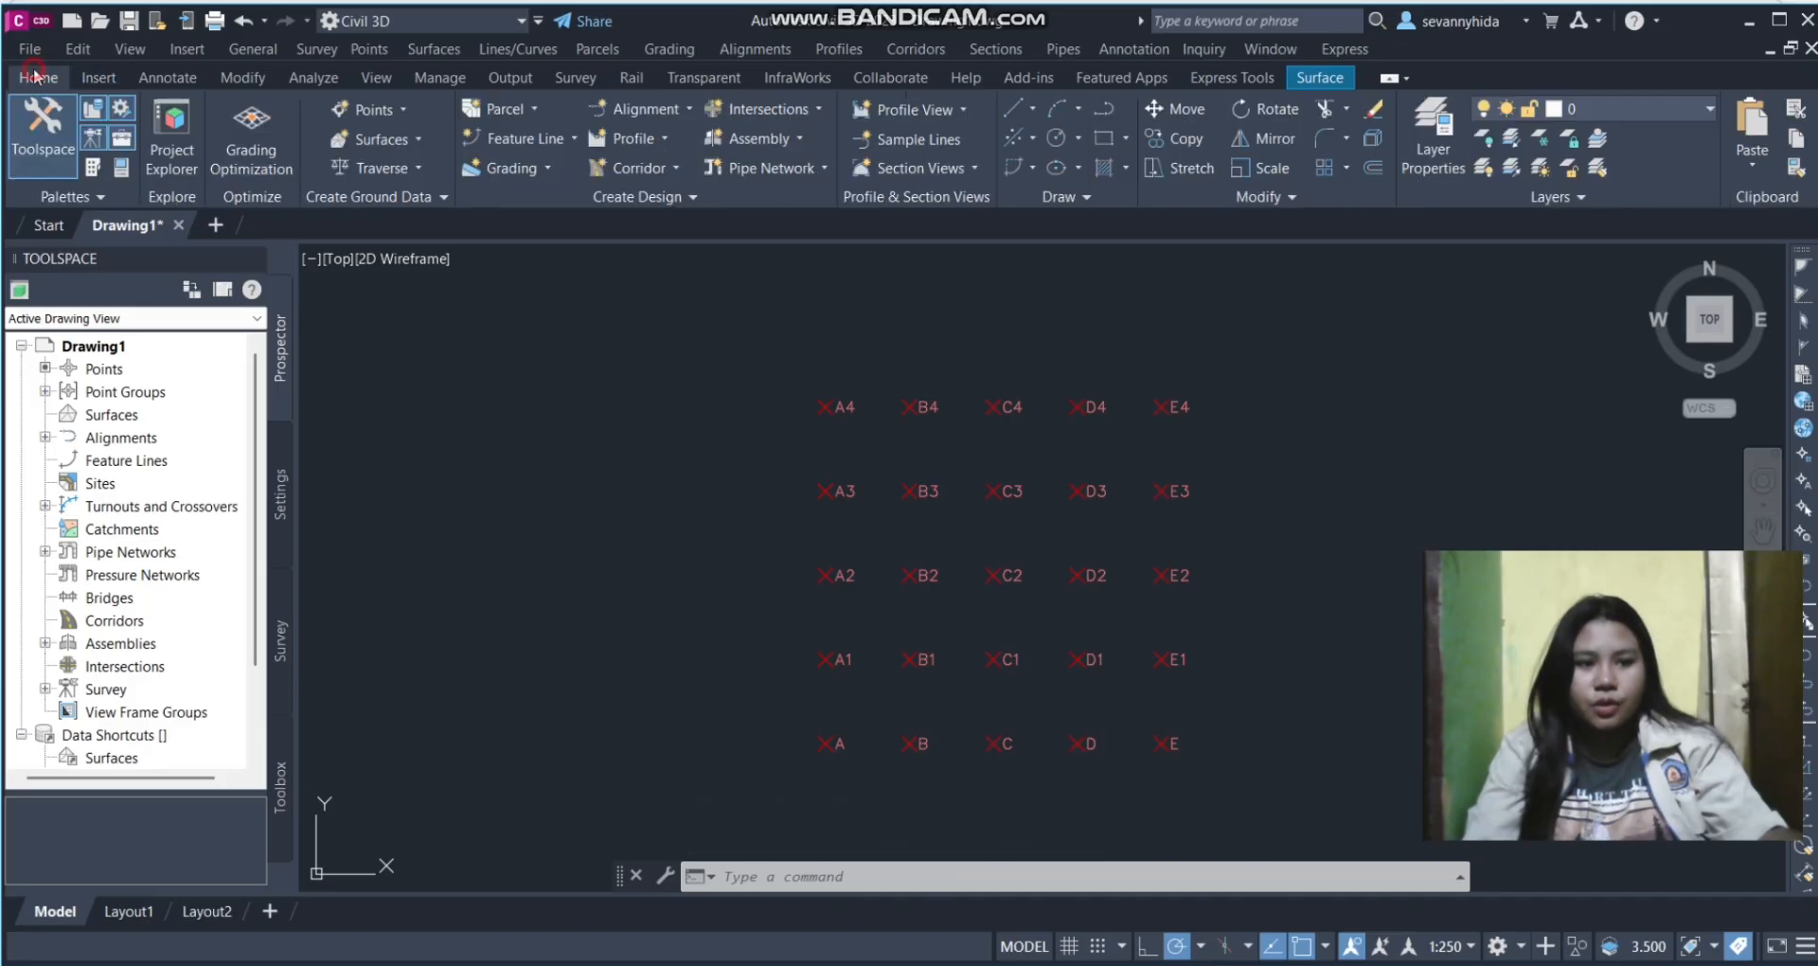
pyautogui.click(361, 136)
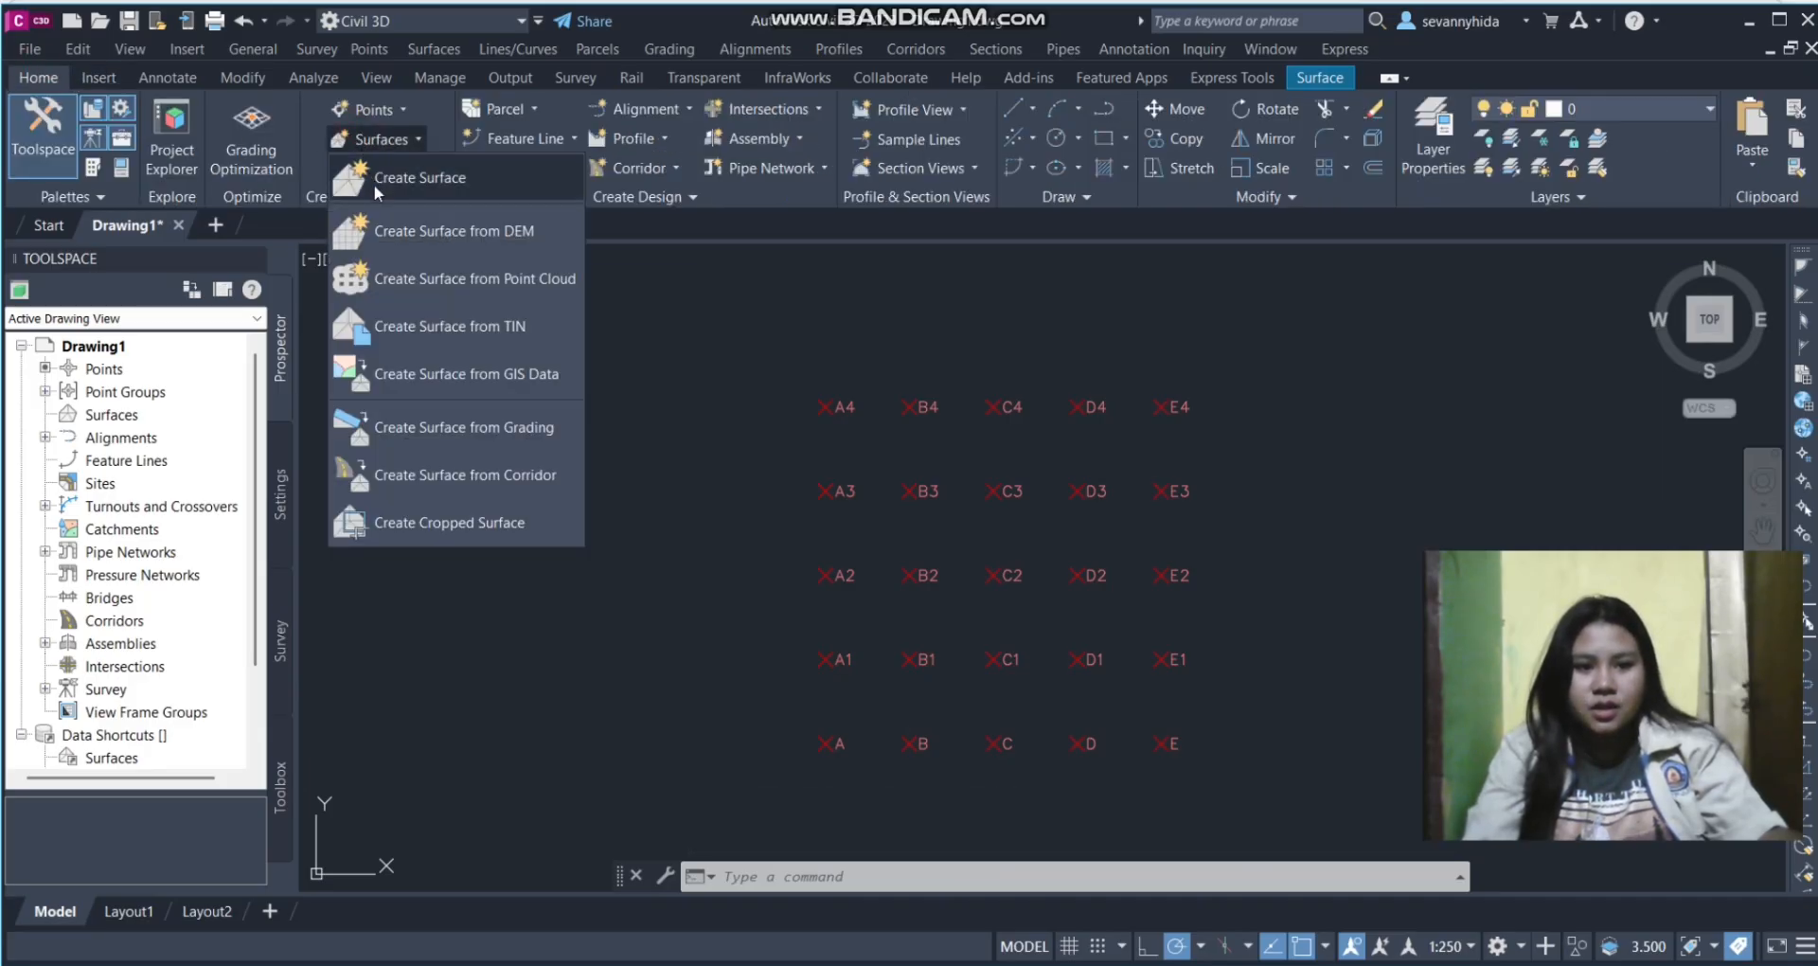
pyautogui.click(385, 180)
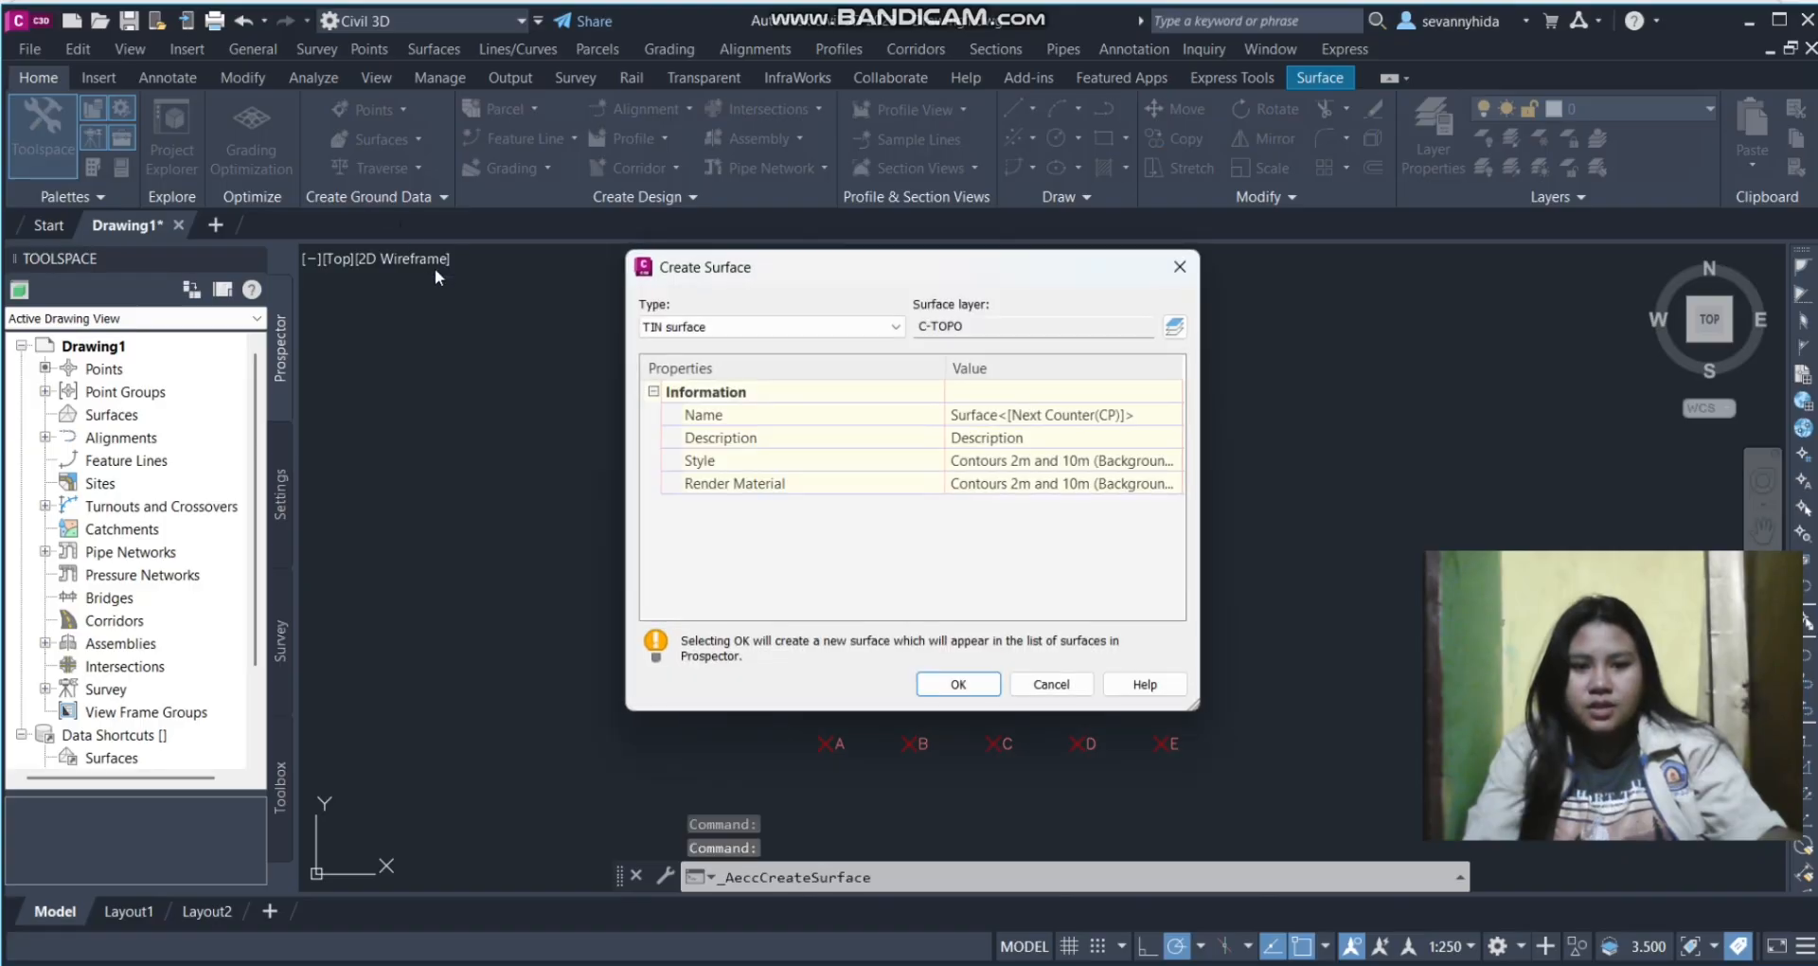
pyautogui.click(1024, 464)
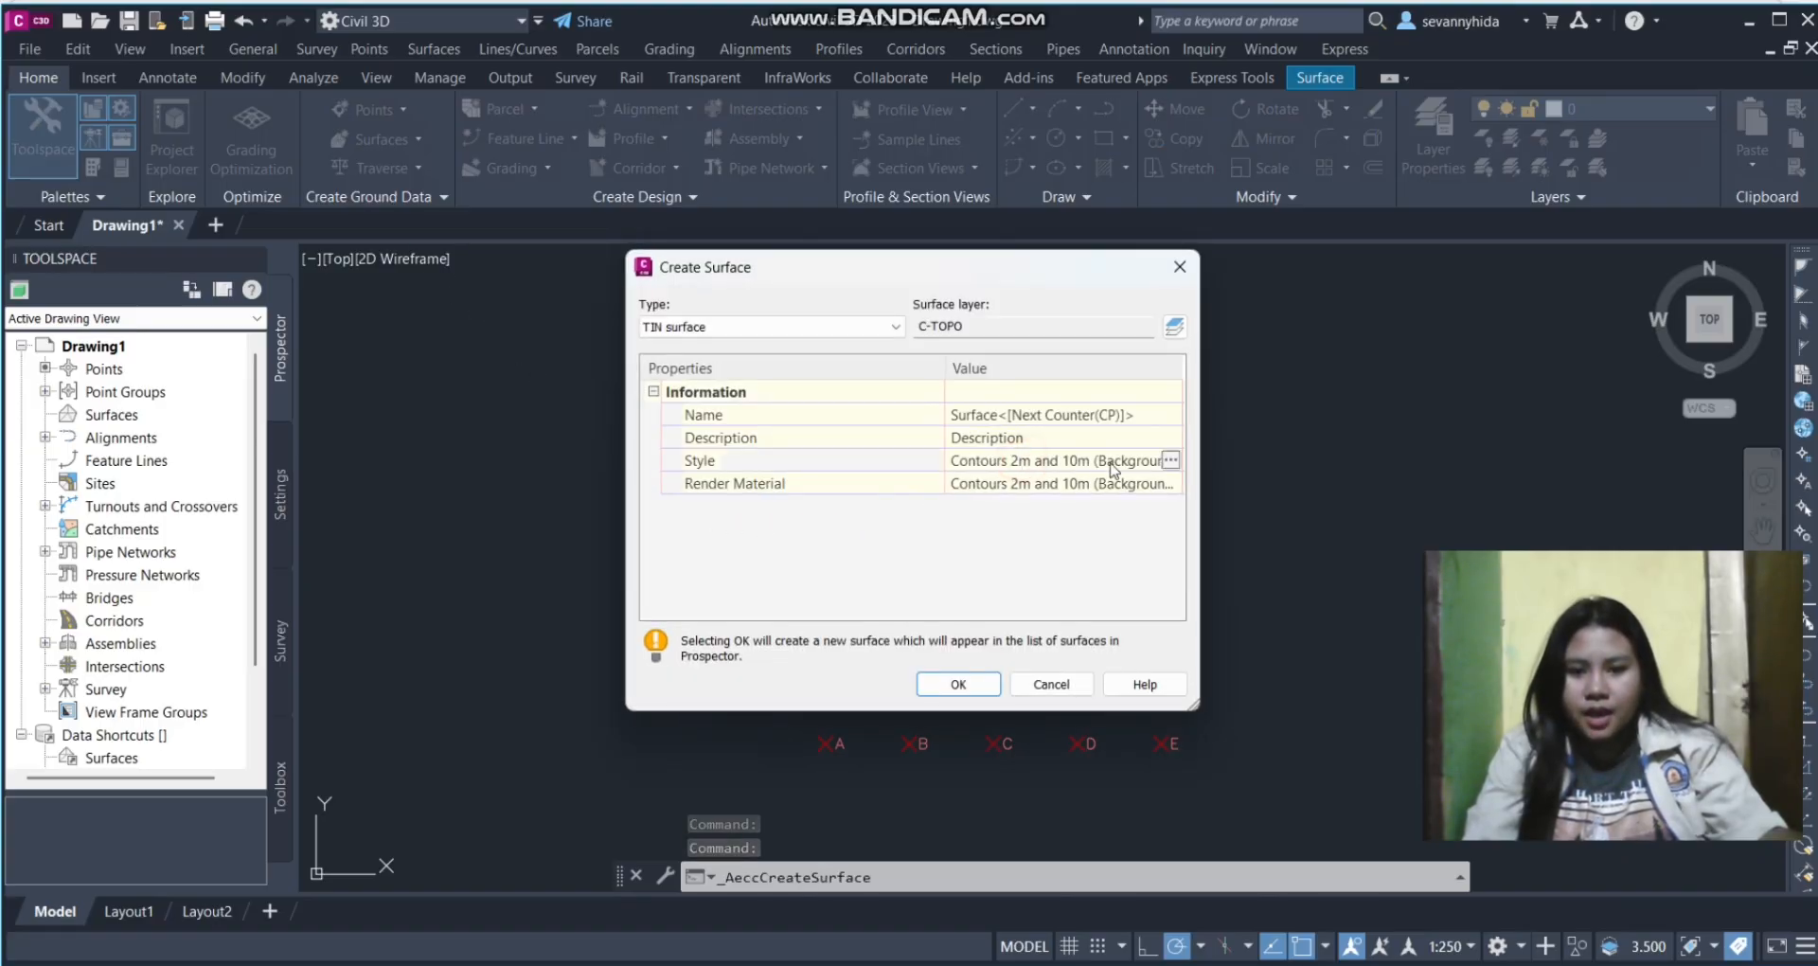
pyautogui.click(1170, 462)
pyautogui.click(959, 477)
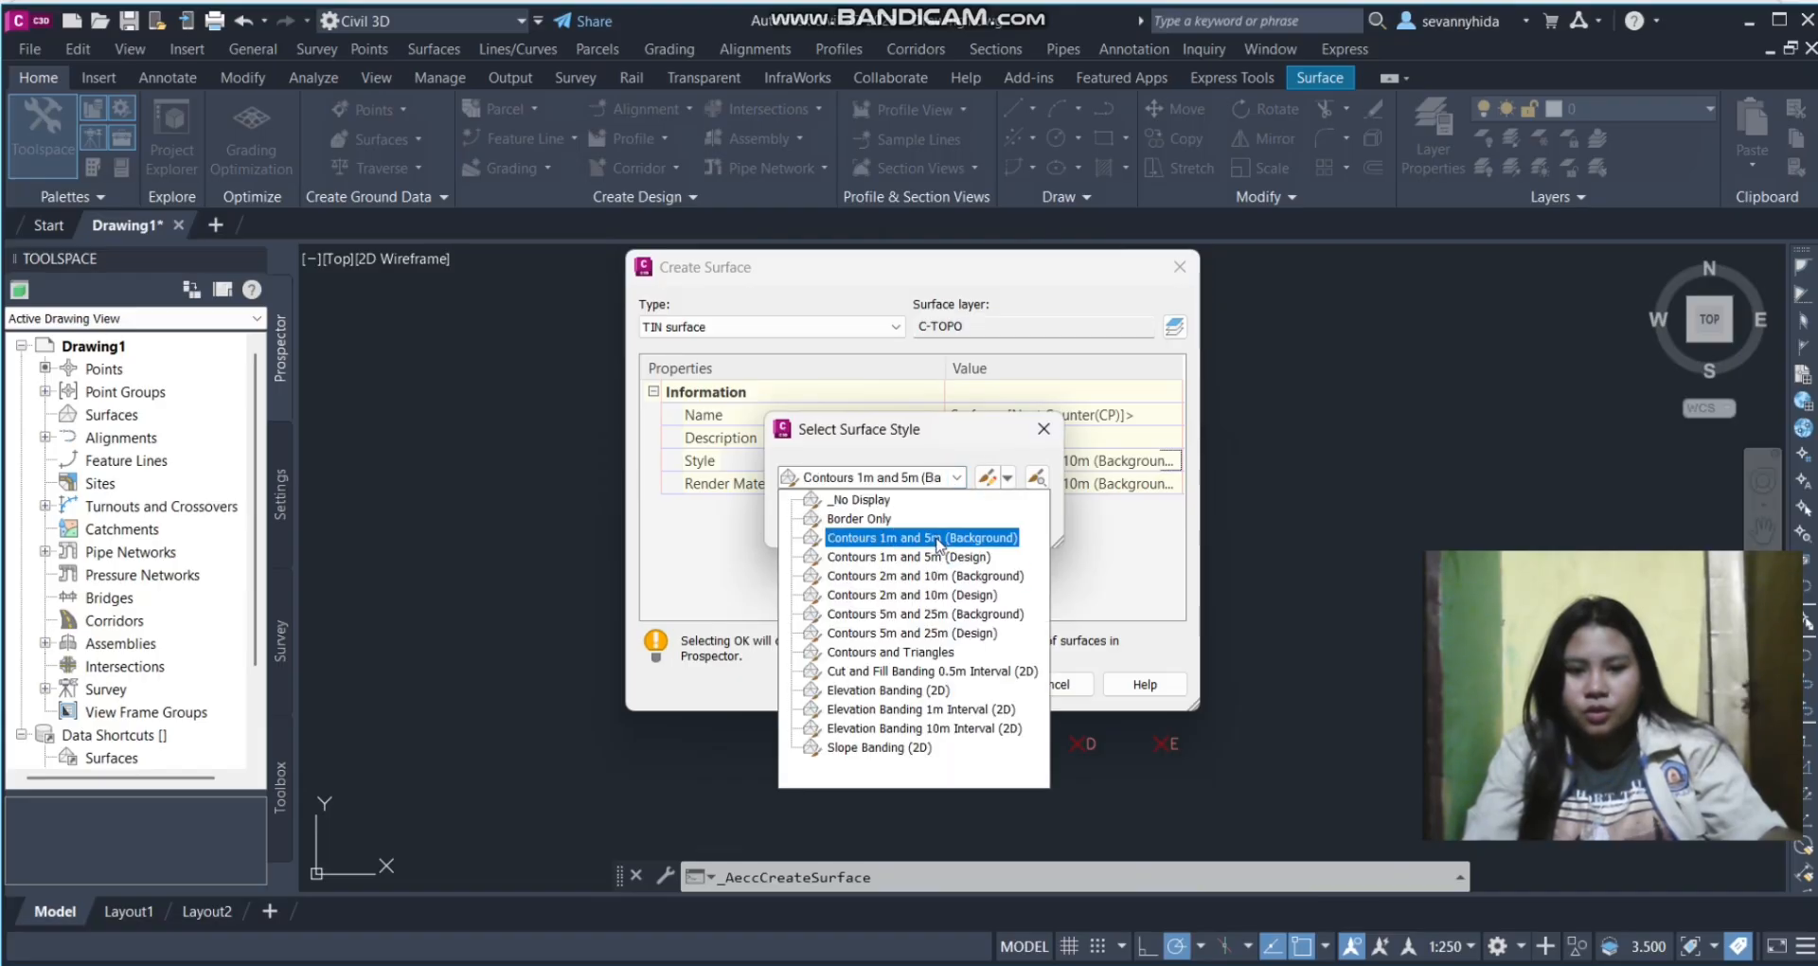
pyautogui.click(944, 538)
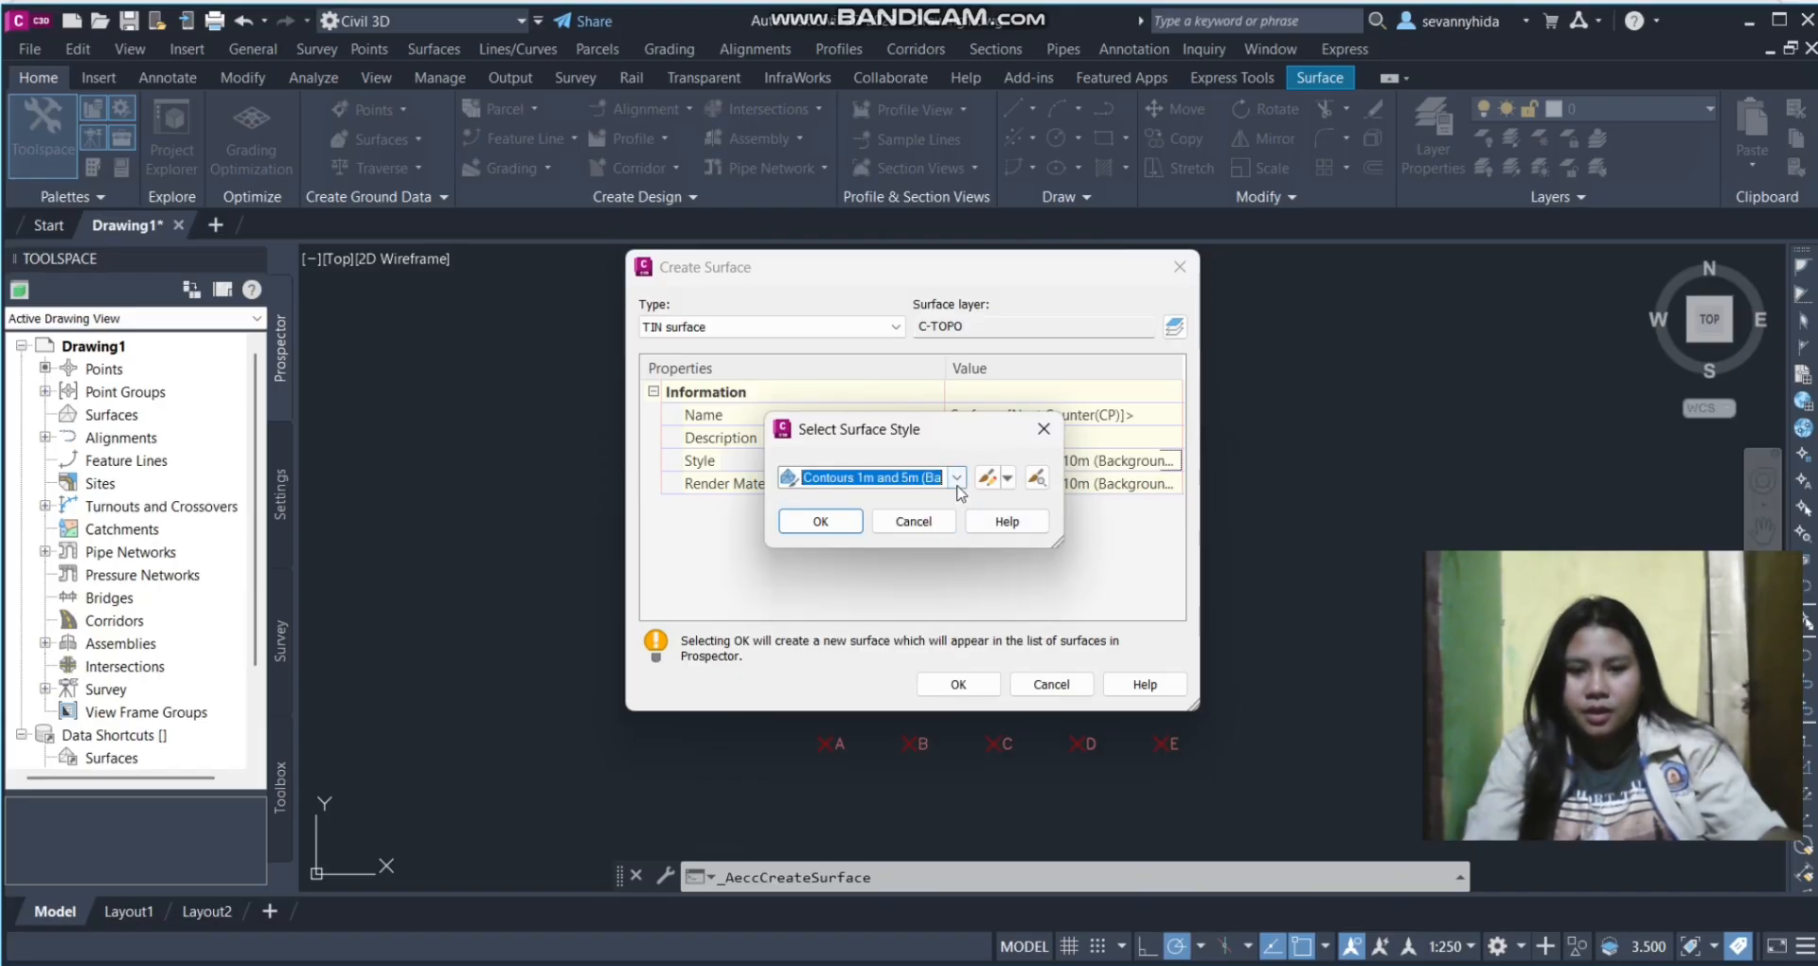
# Edit the Contours 1m and 5m (Background) surface style and set its minor contour interval to 0.200 m
pyautogui.click(992, 481)
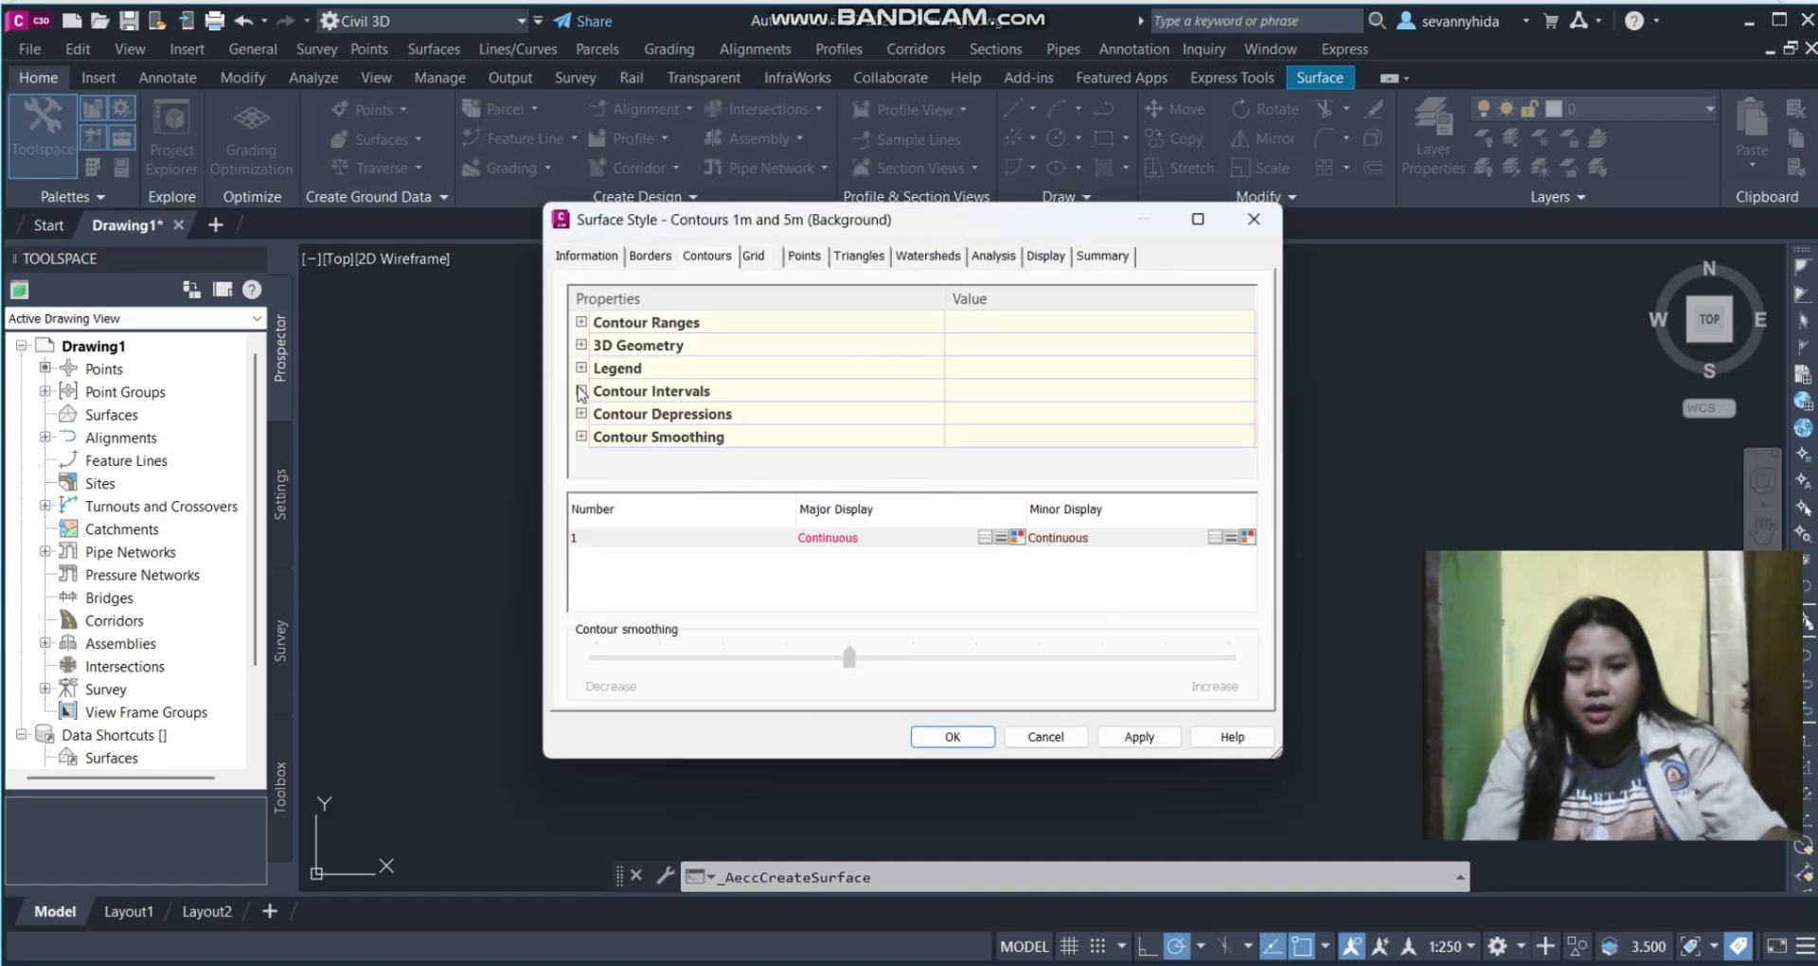
pyautogui.click(580, 390)
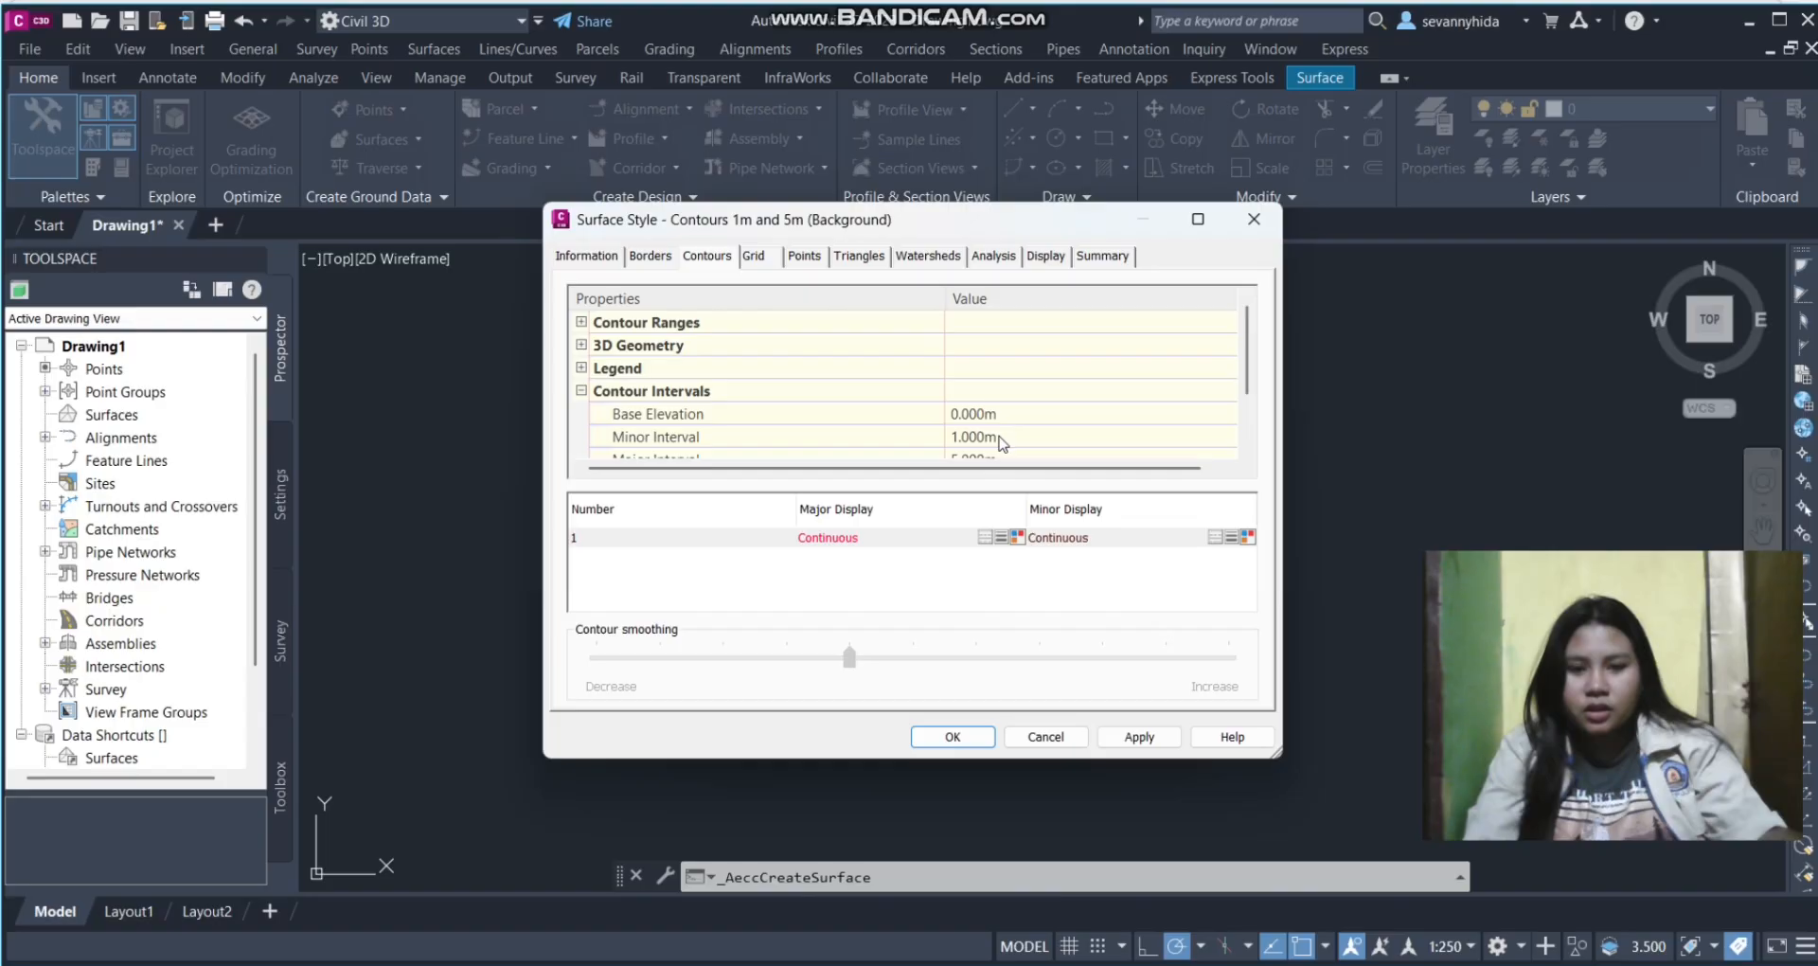
pyautogui.click(1000, 438)
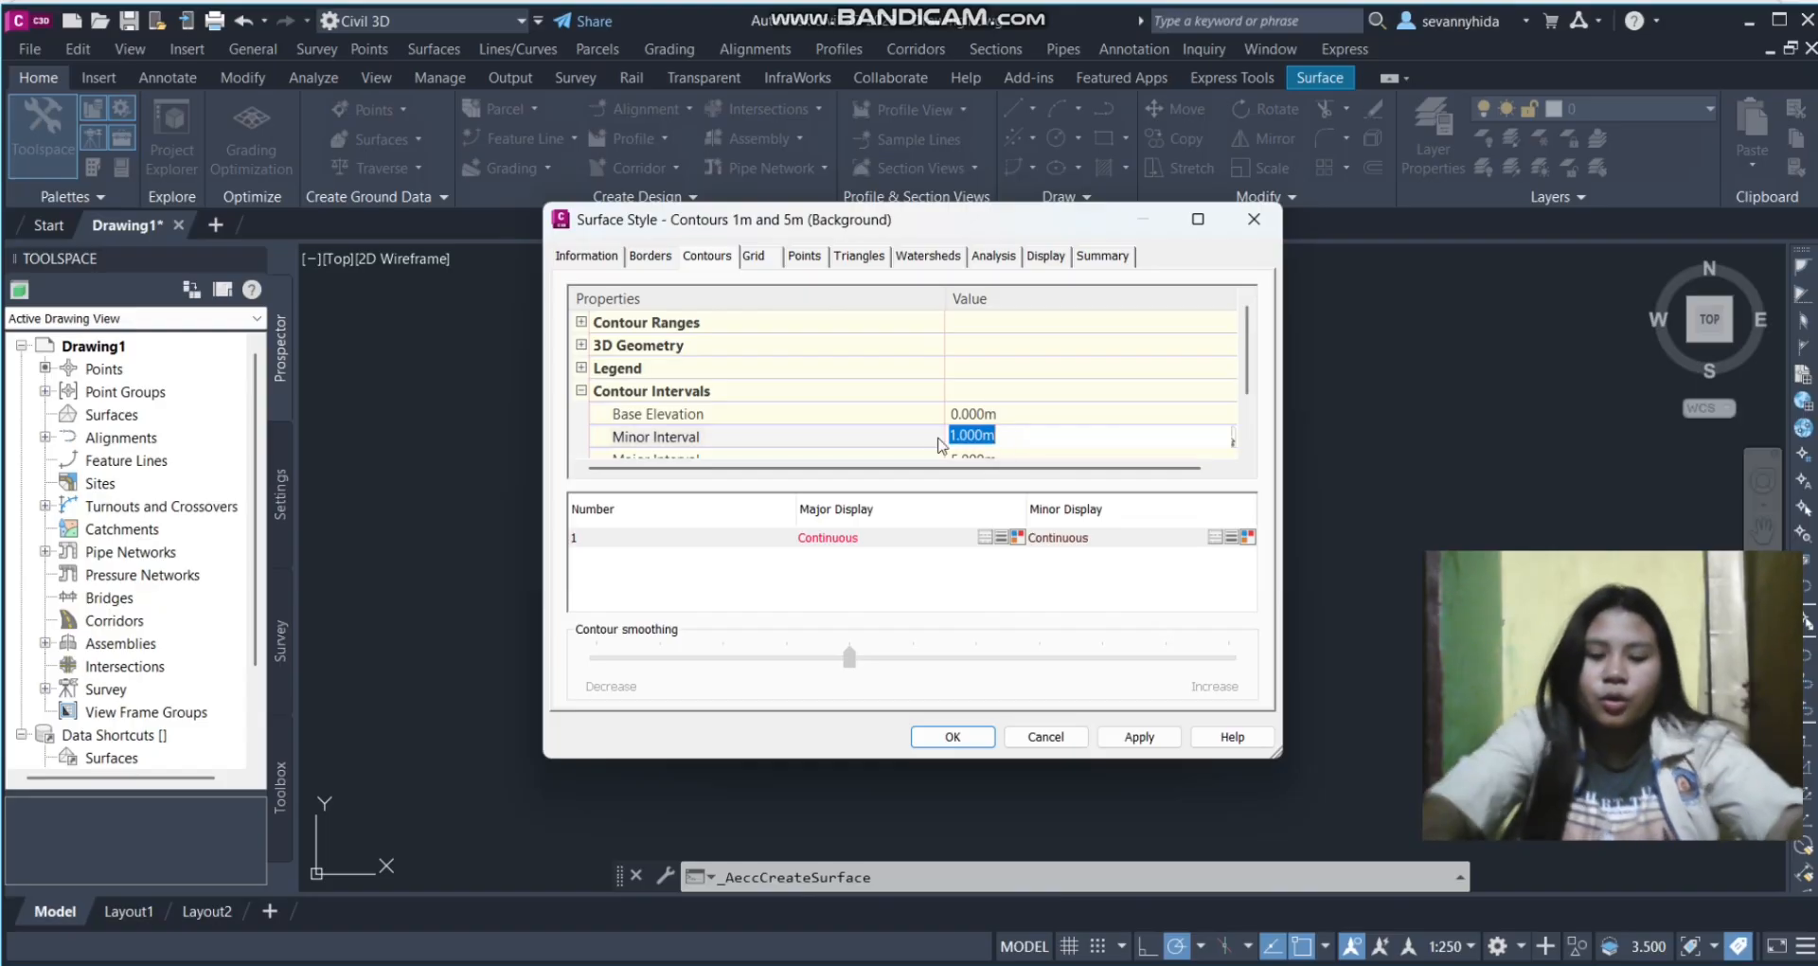
pyautogui.write('0.200')
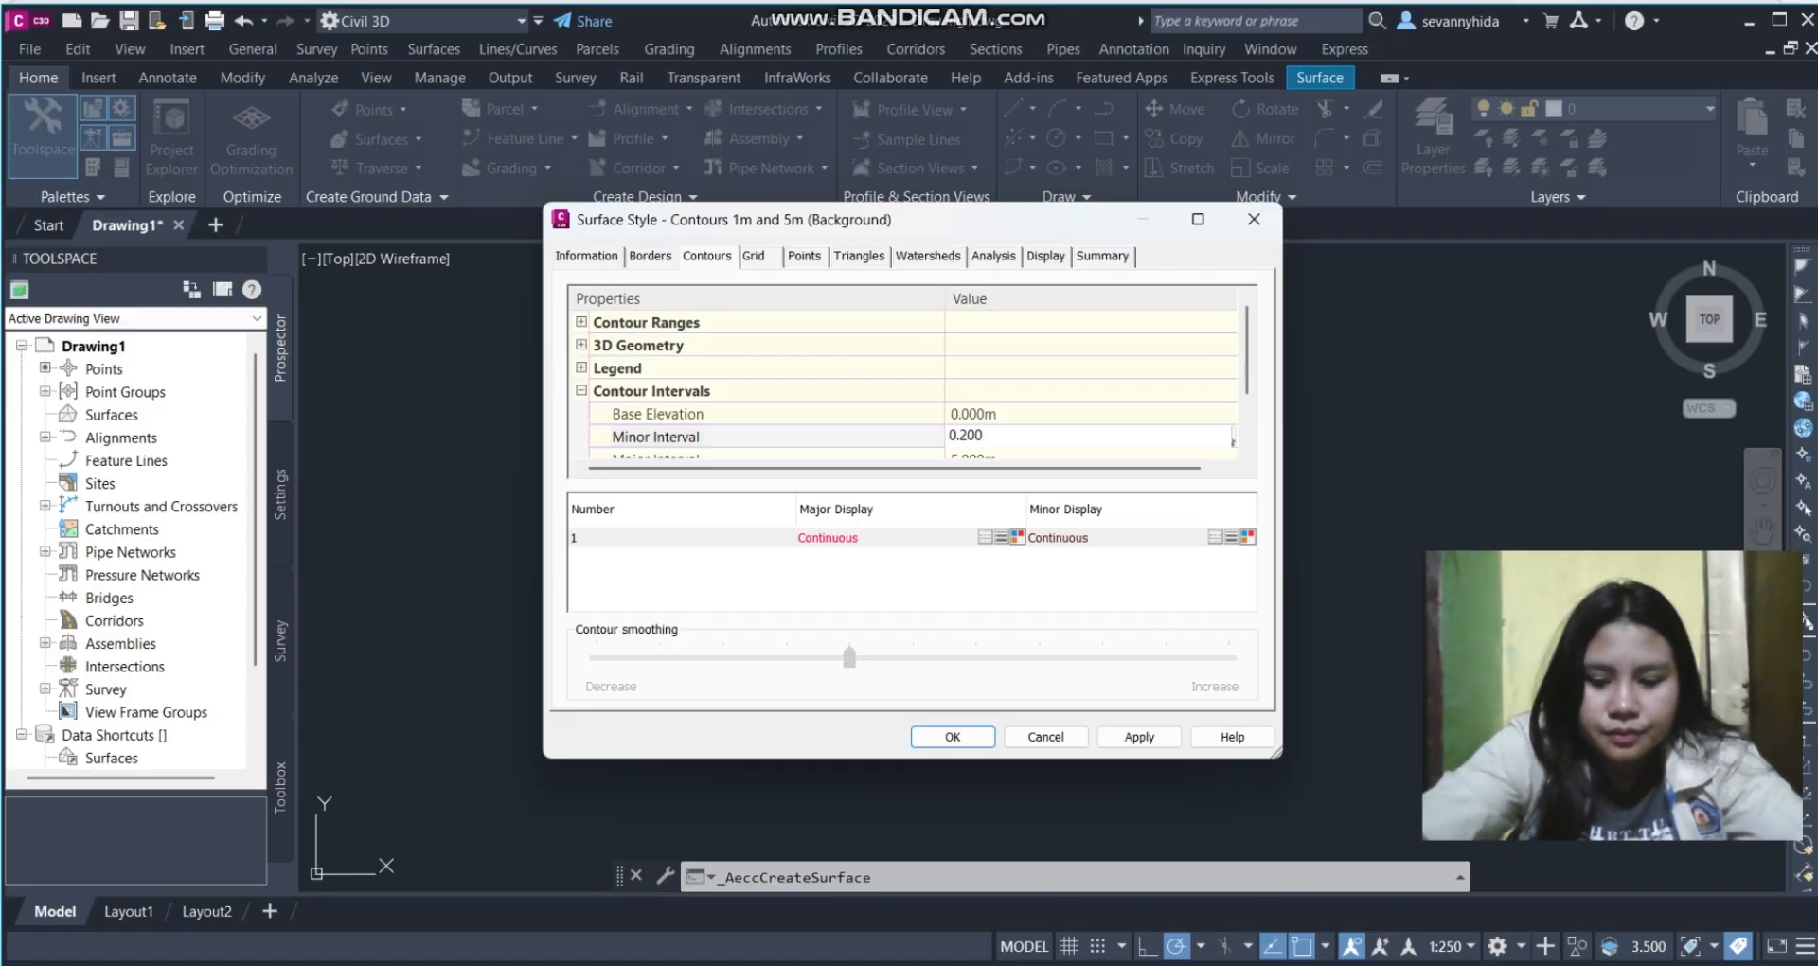
pyautogui.press('Return')
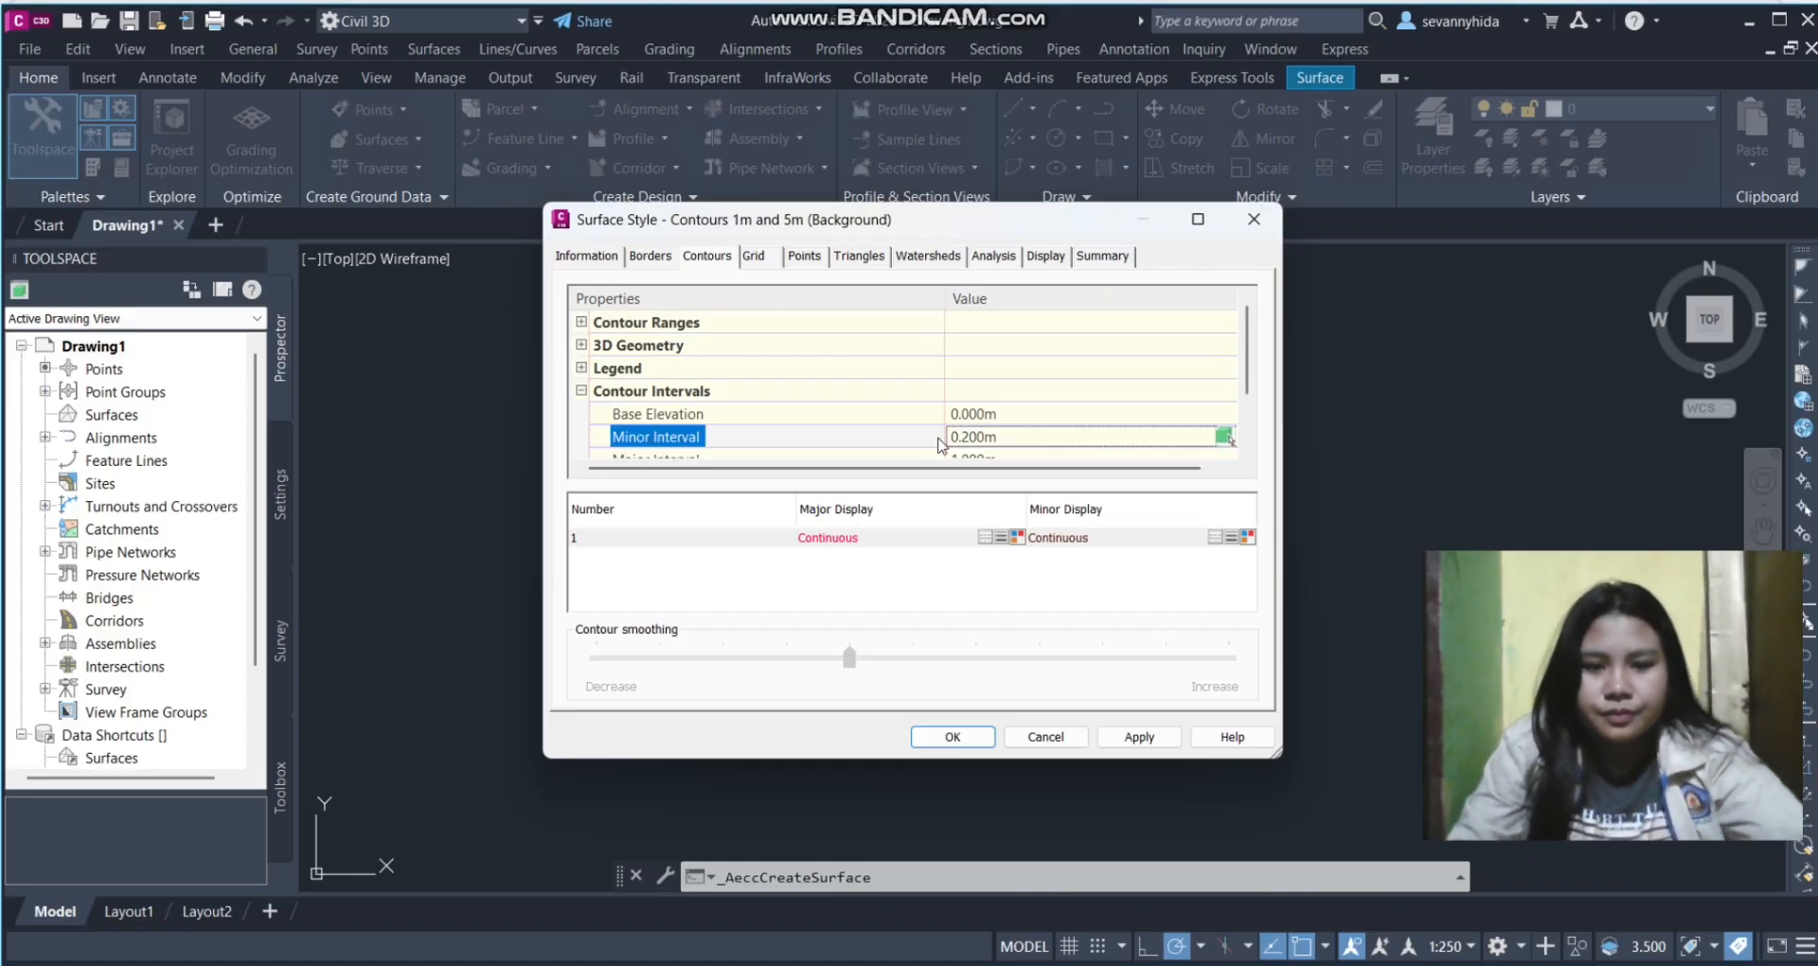
# Enable Smooth Contours in the style, raise the contour smoothing slightly, and create the TIN surface with it
pyautogui.scroll(-1, 745, 418)
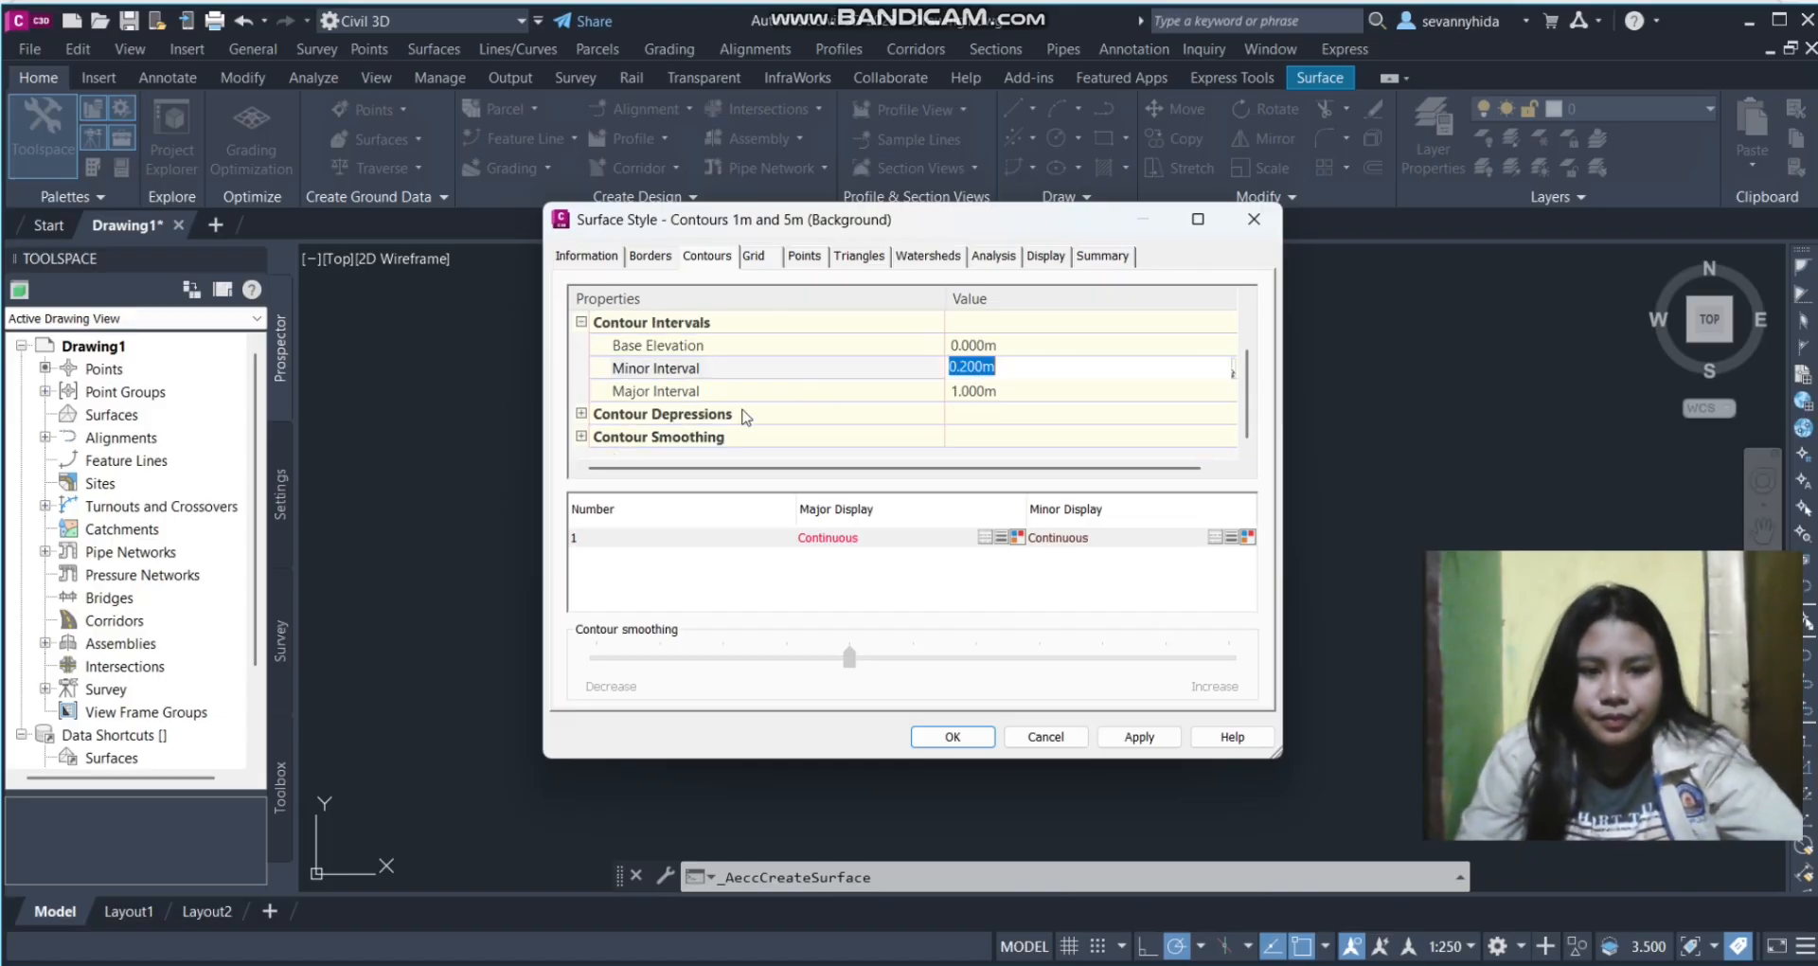
pyautogui.click(581, 438)
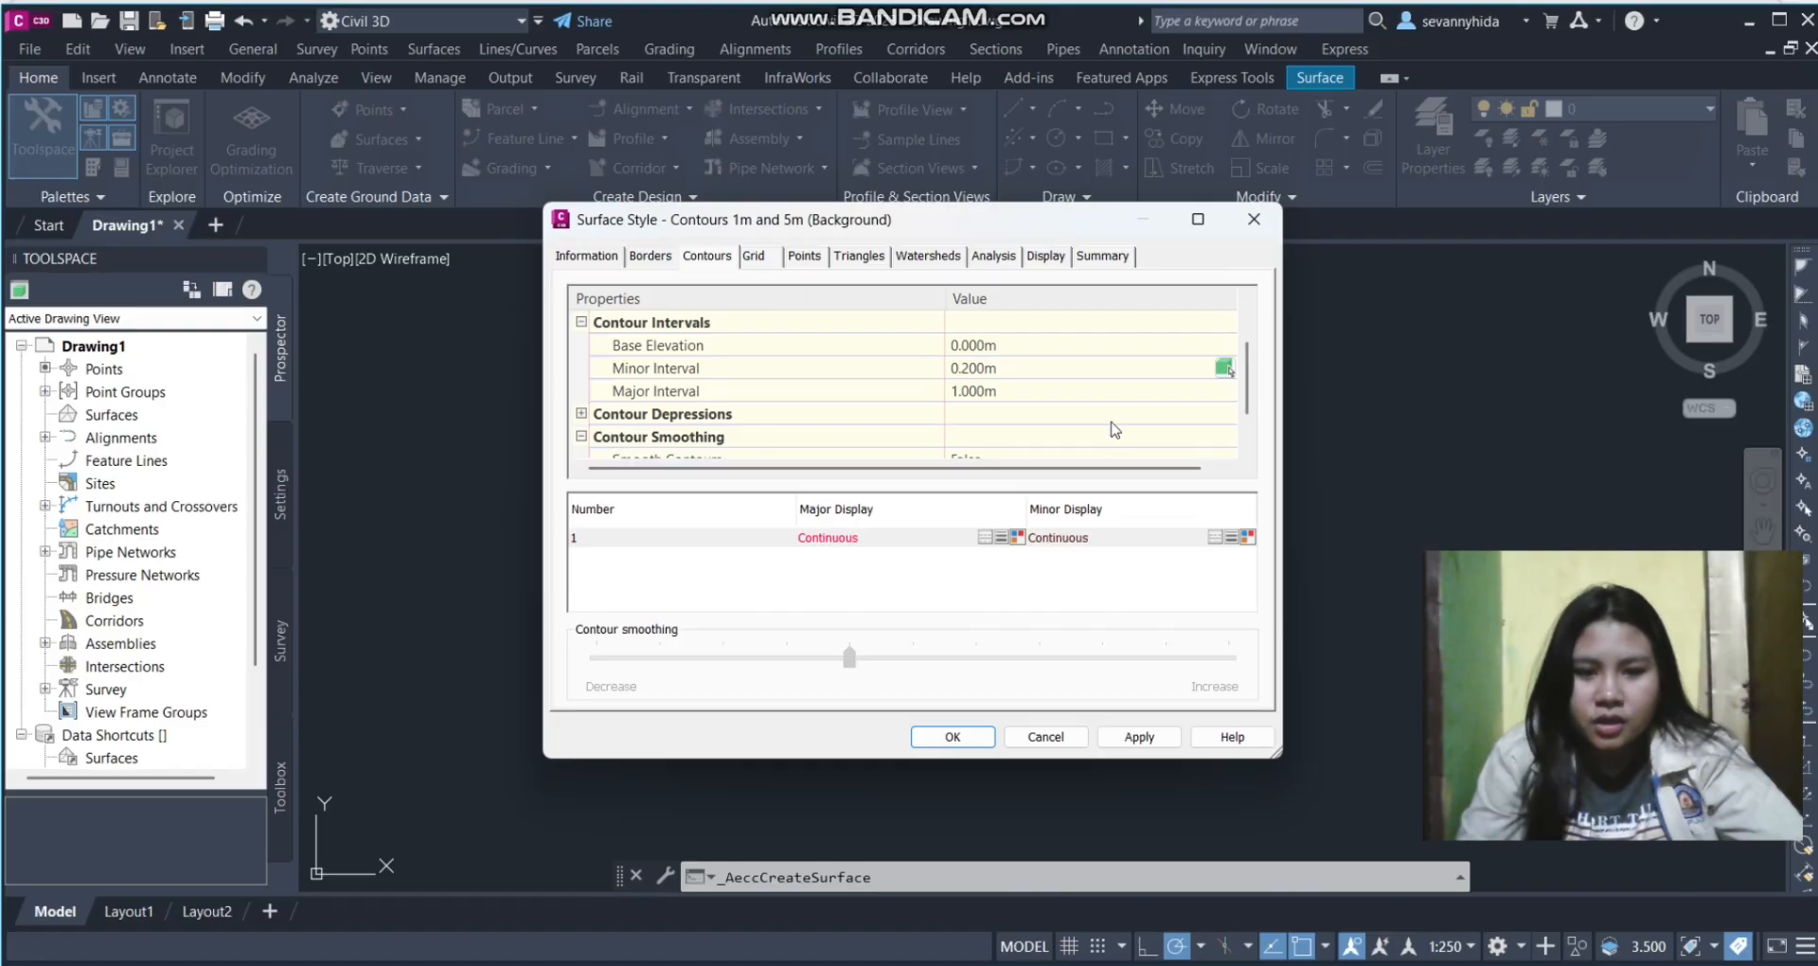
pyautogui.scroll(-1, 1115, 429)
pyautogui.click(999, 420)
pyautogui.click(999, 417)
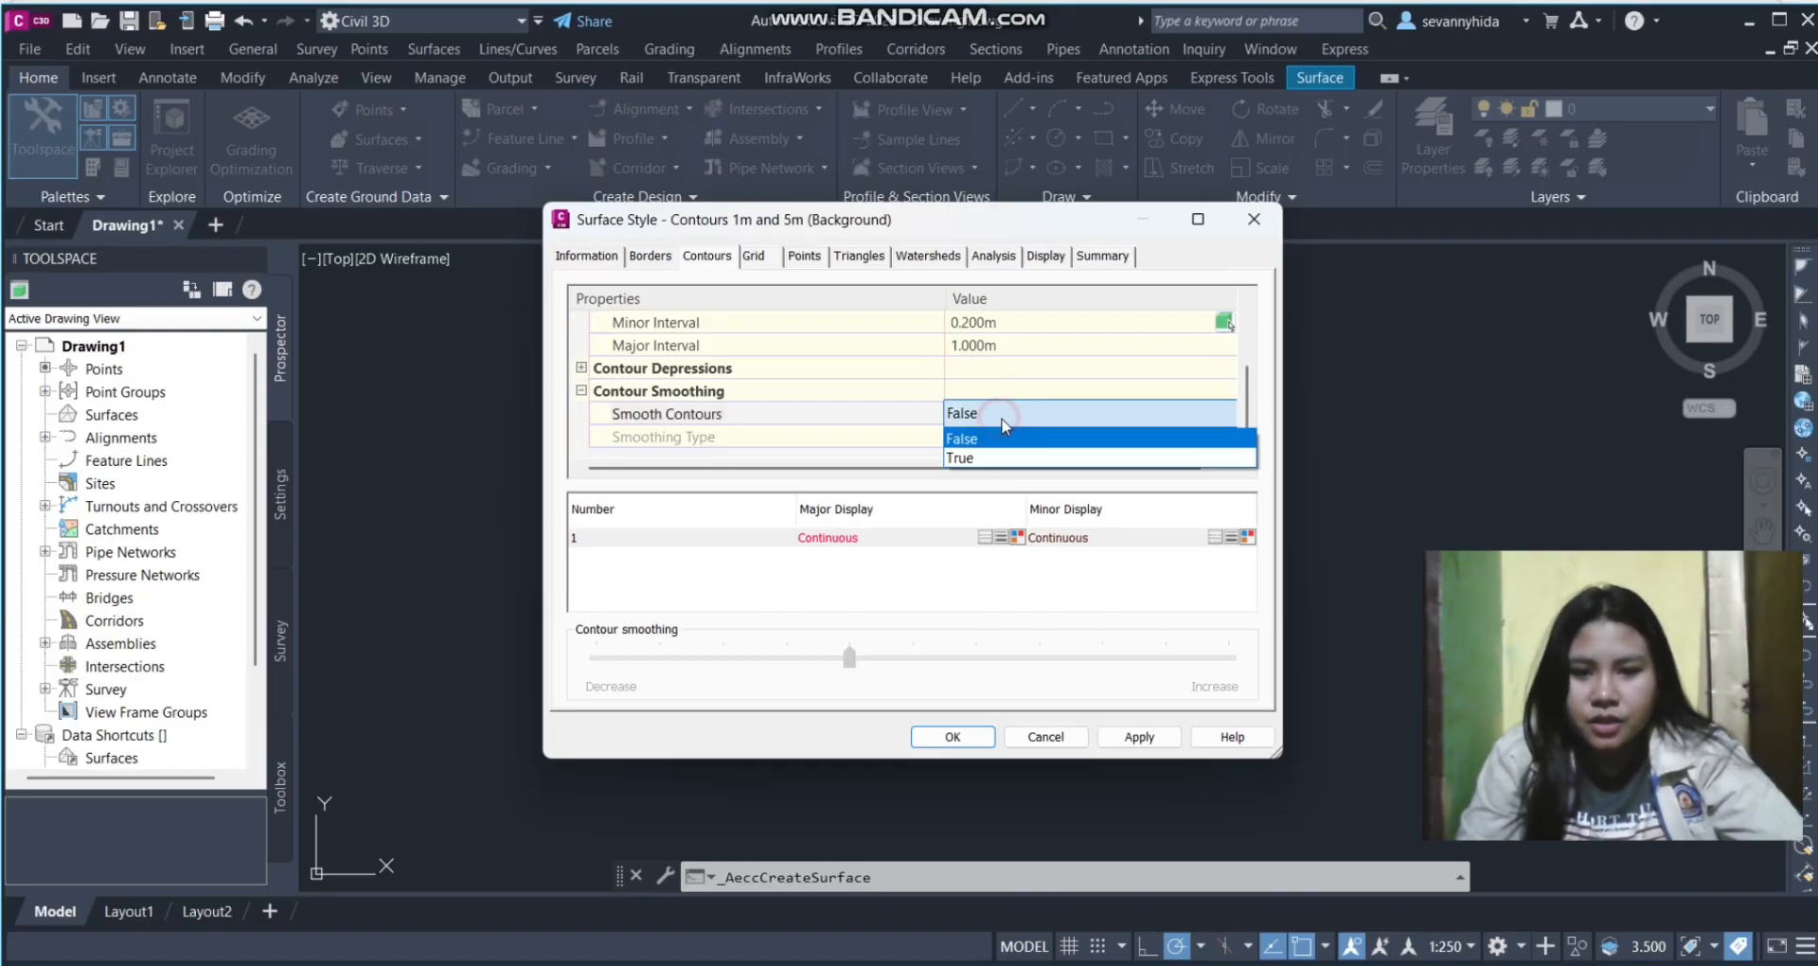
pyautogui.click(1004, 462)
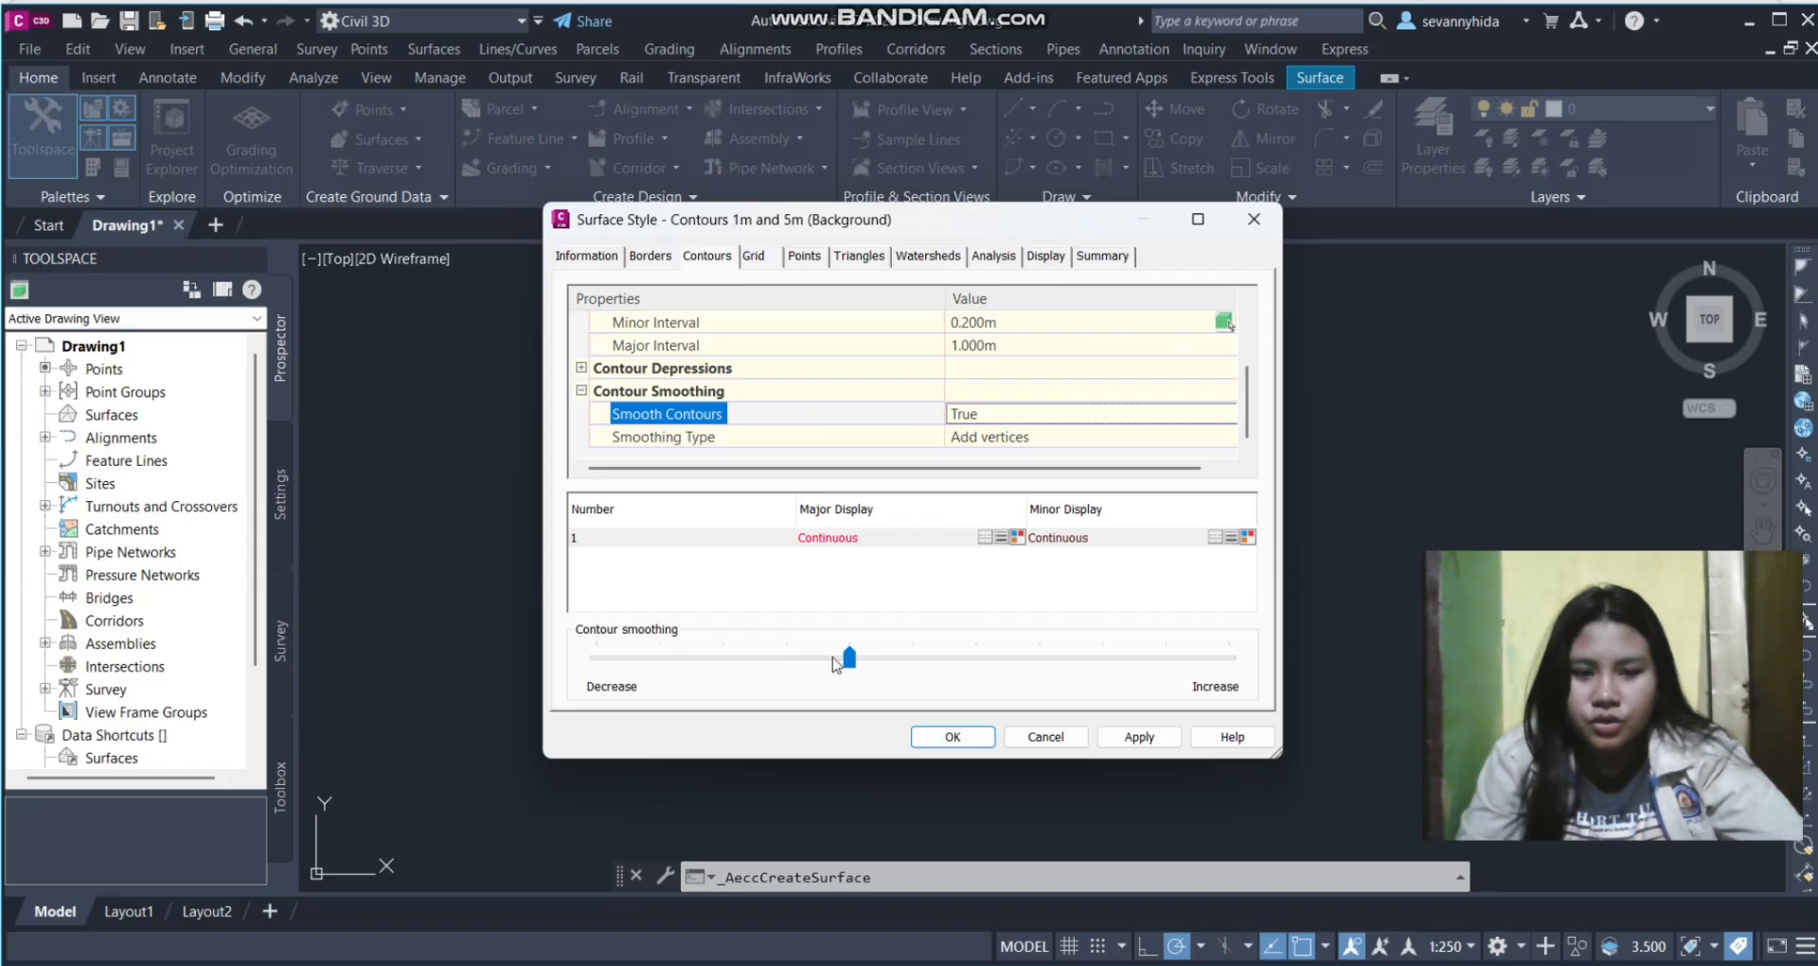
pyautogui.moveTo(850, 665); pyautogui.dragTo(931, 660)
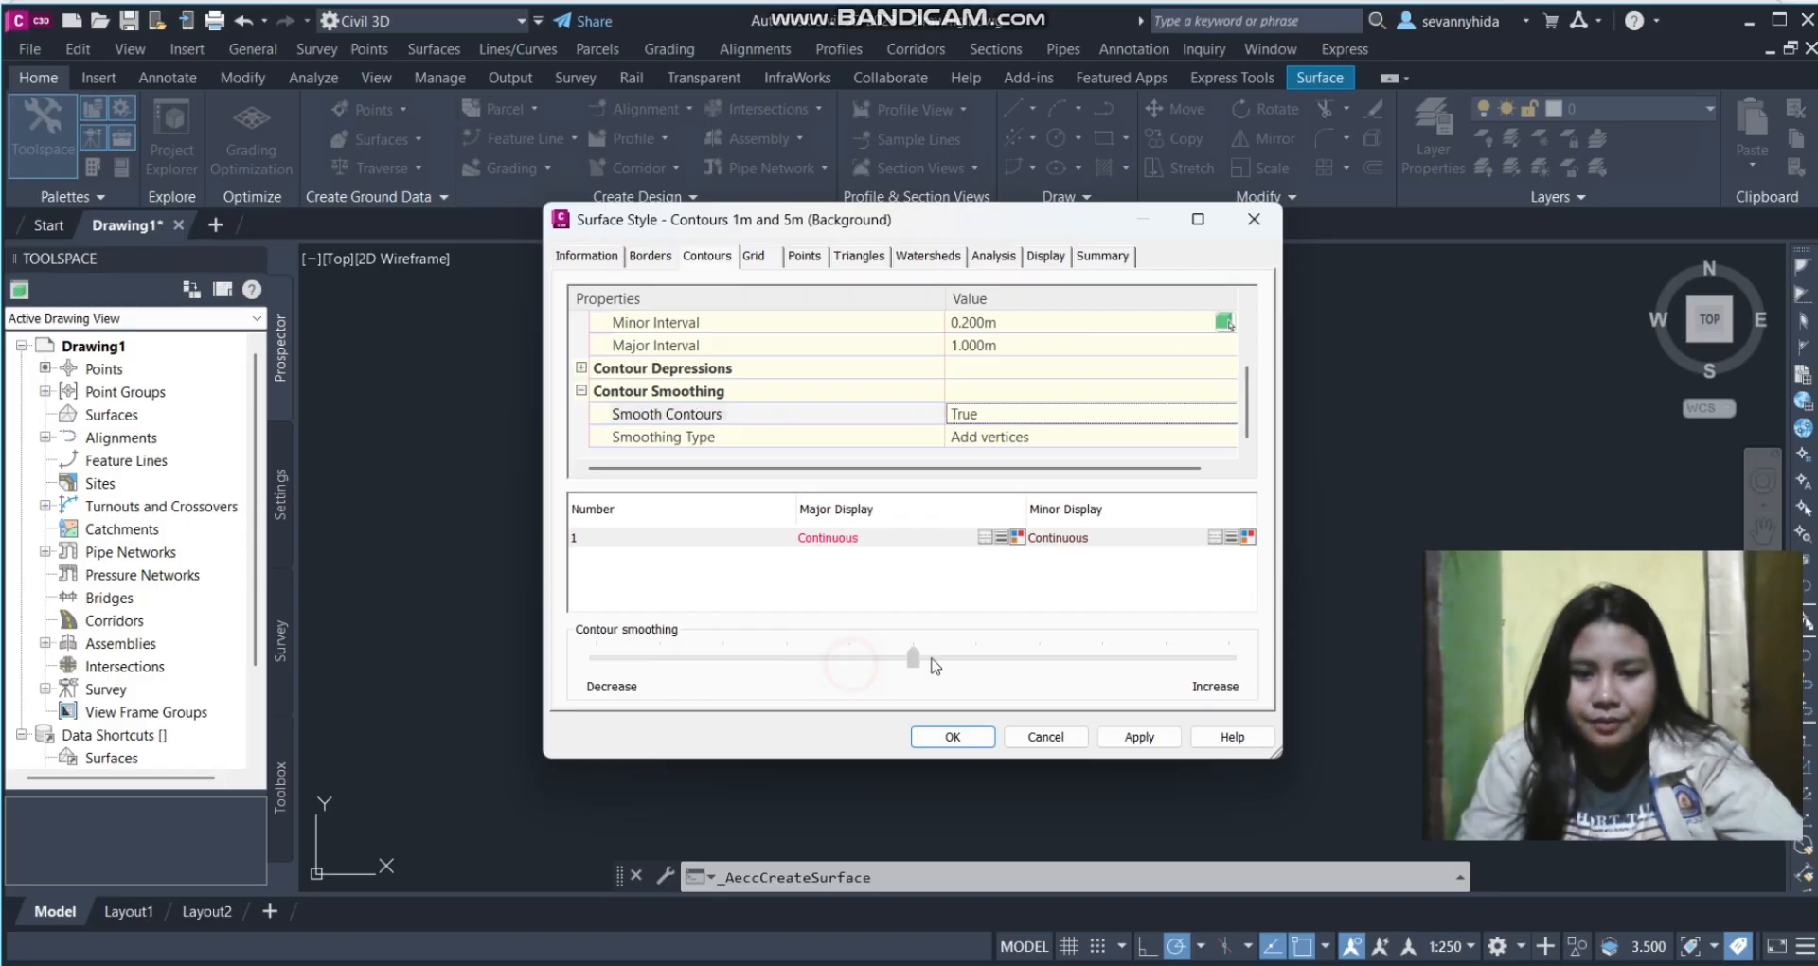
pyautogui.click(952, 737)
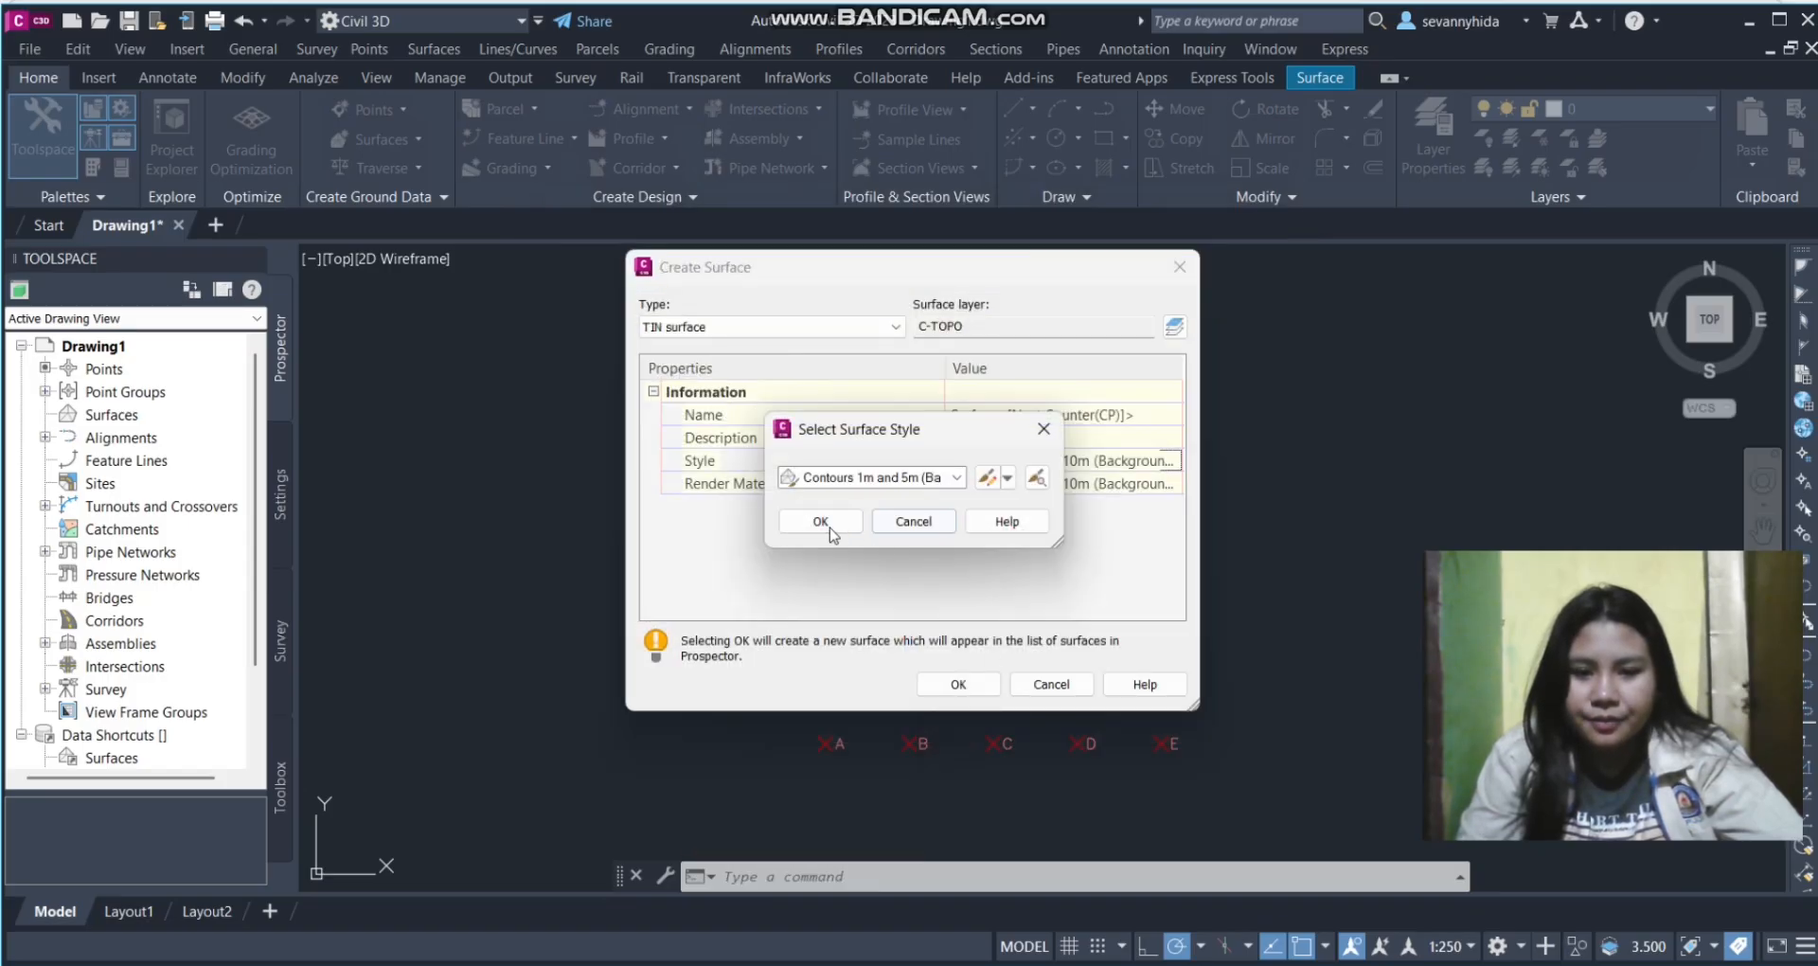
pyautogui.click(829, 527)
pyautogui.click(958, 686)
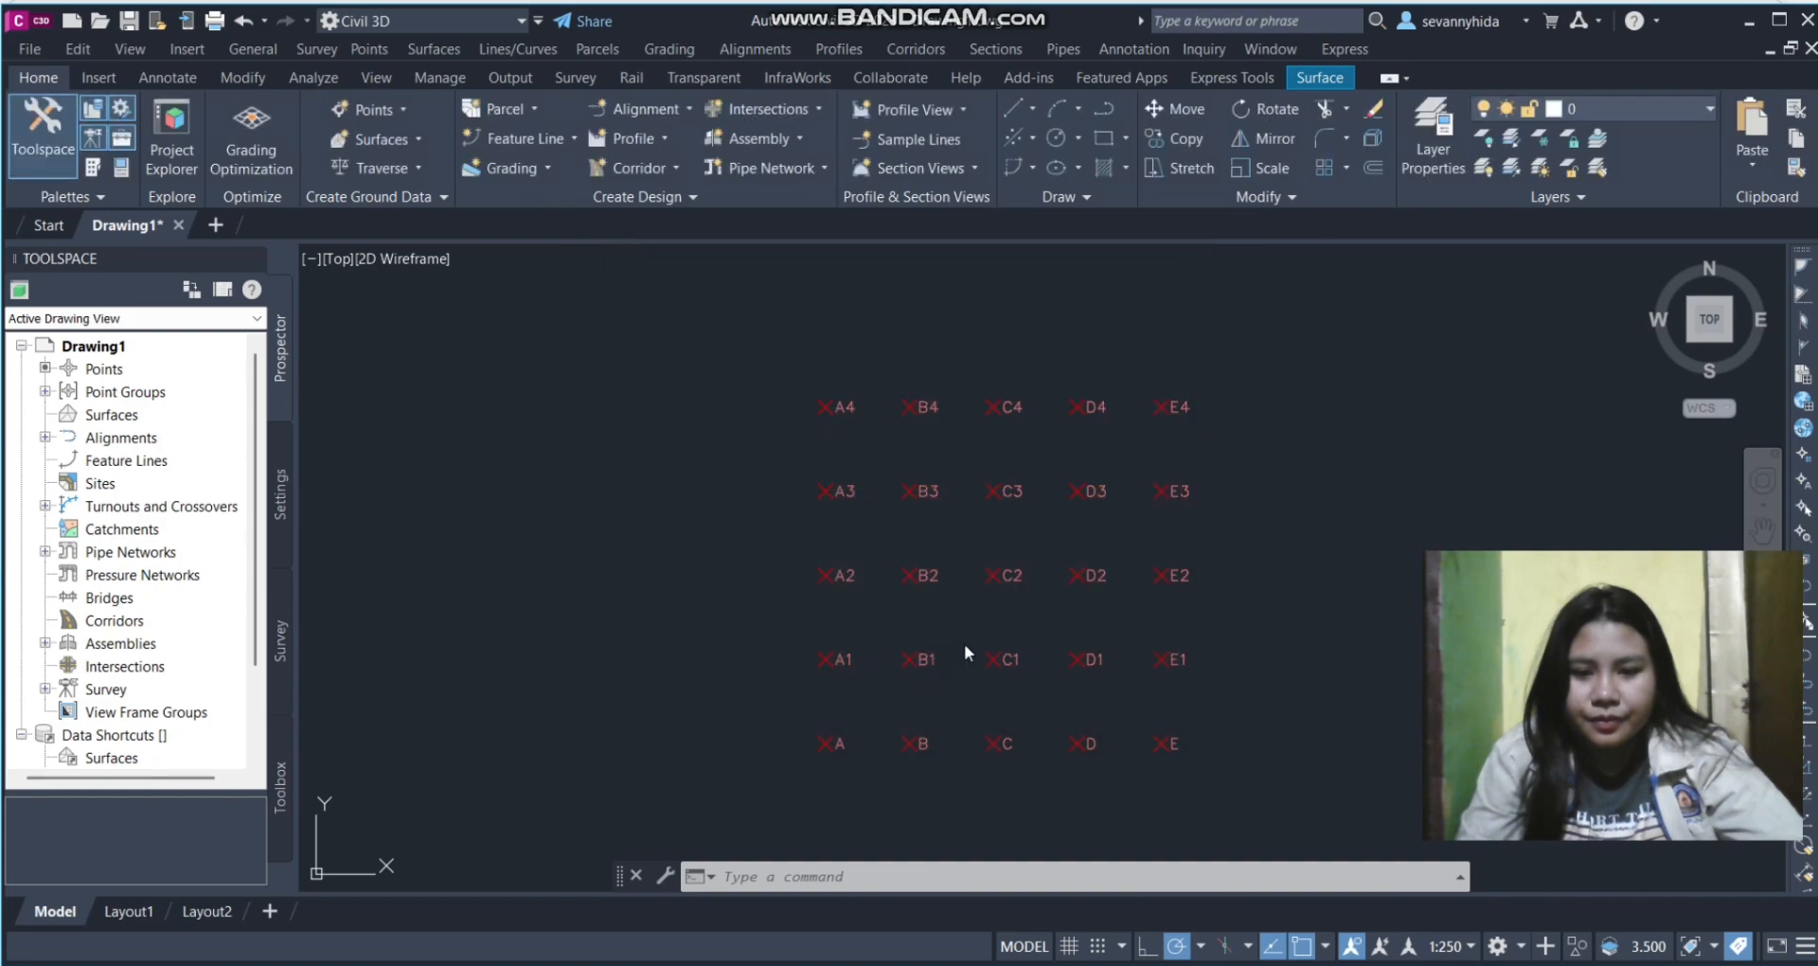
# Add the _All Points point group to the new surface's definition
pyautogui.click(100, 79)
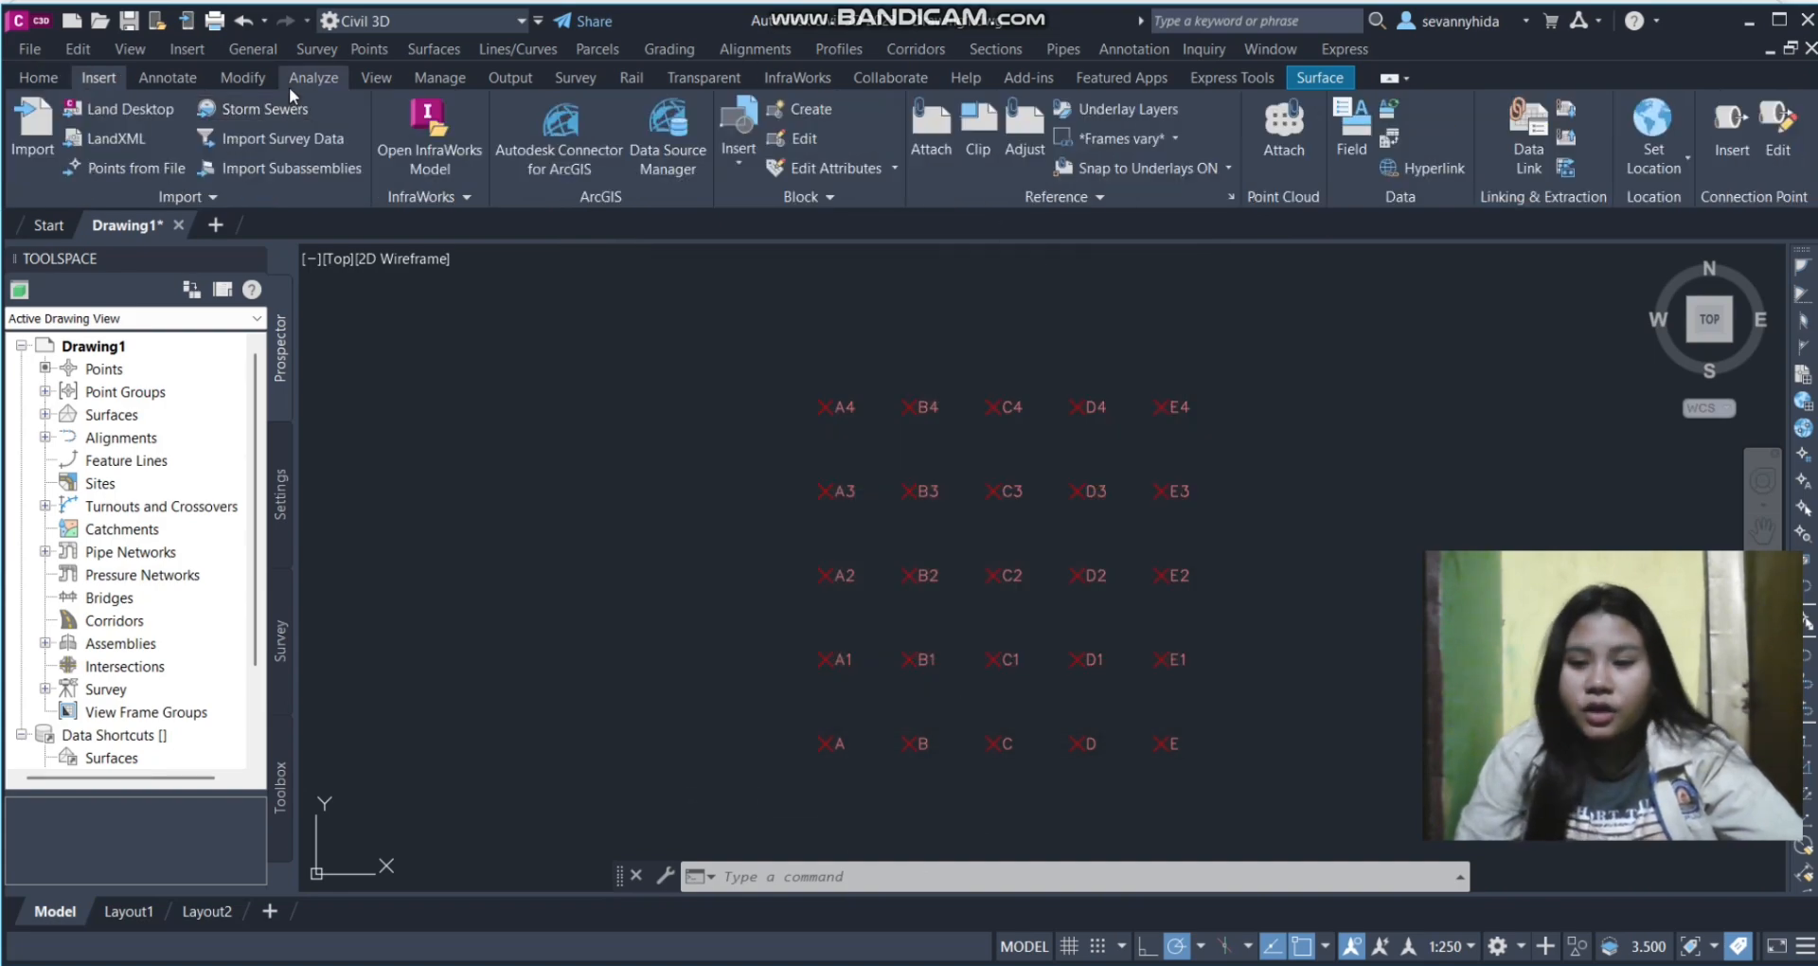
pyautogui.click(269, 79)
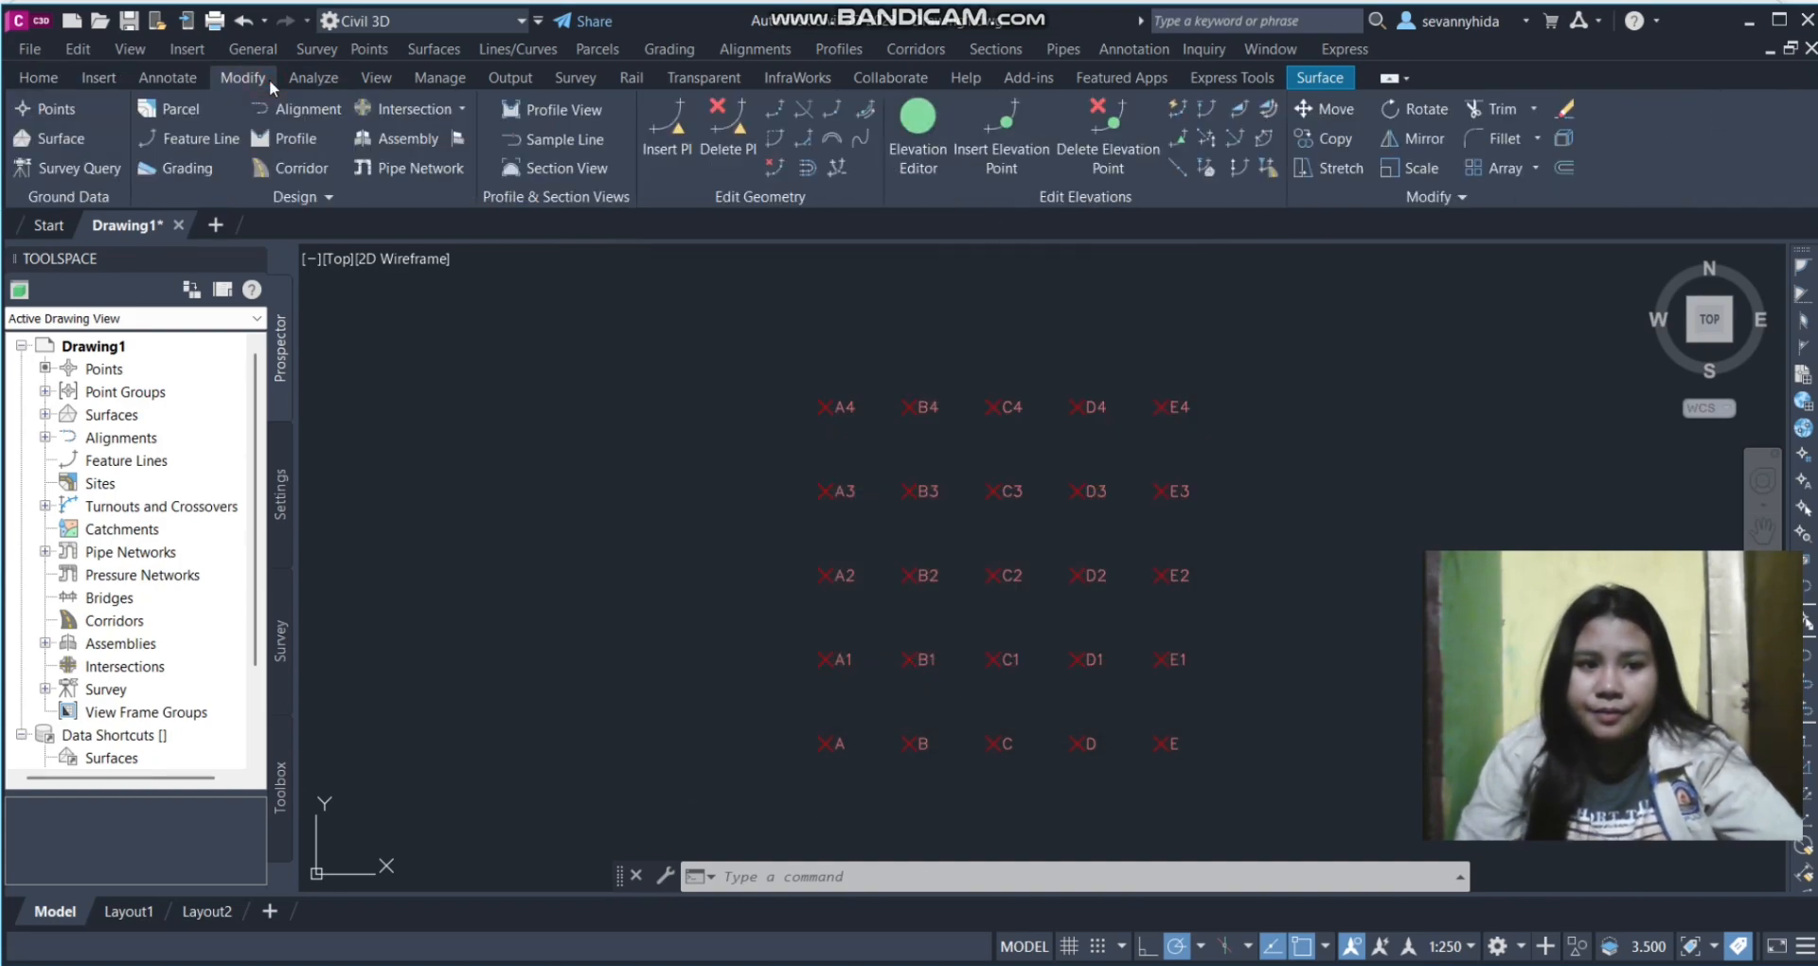
pyautogui.click(83, 139)
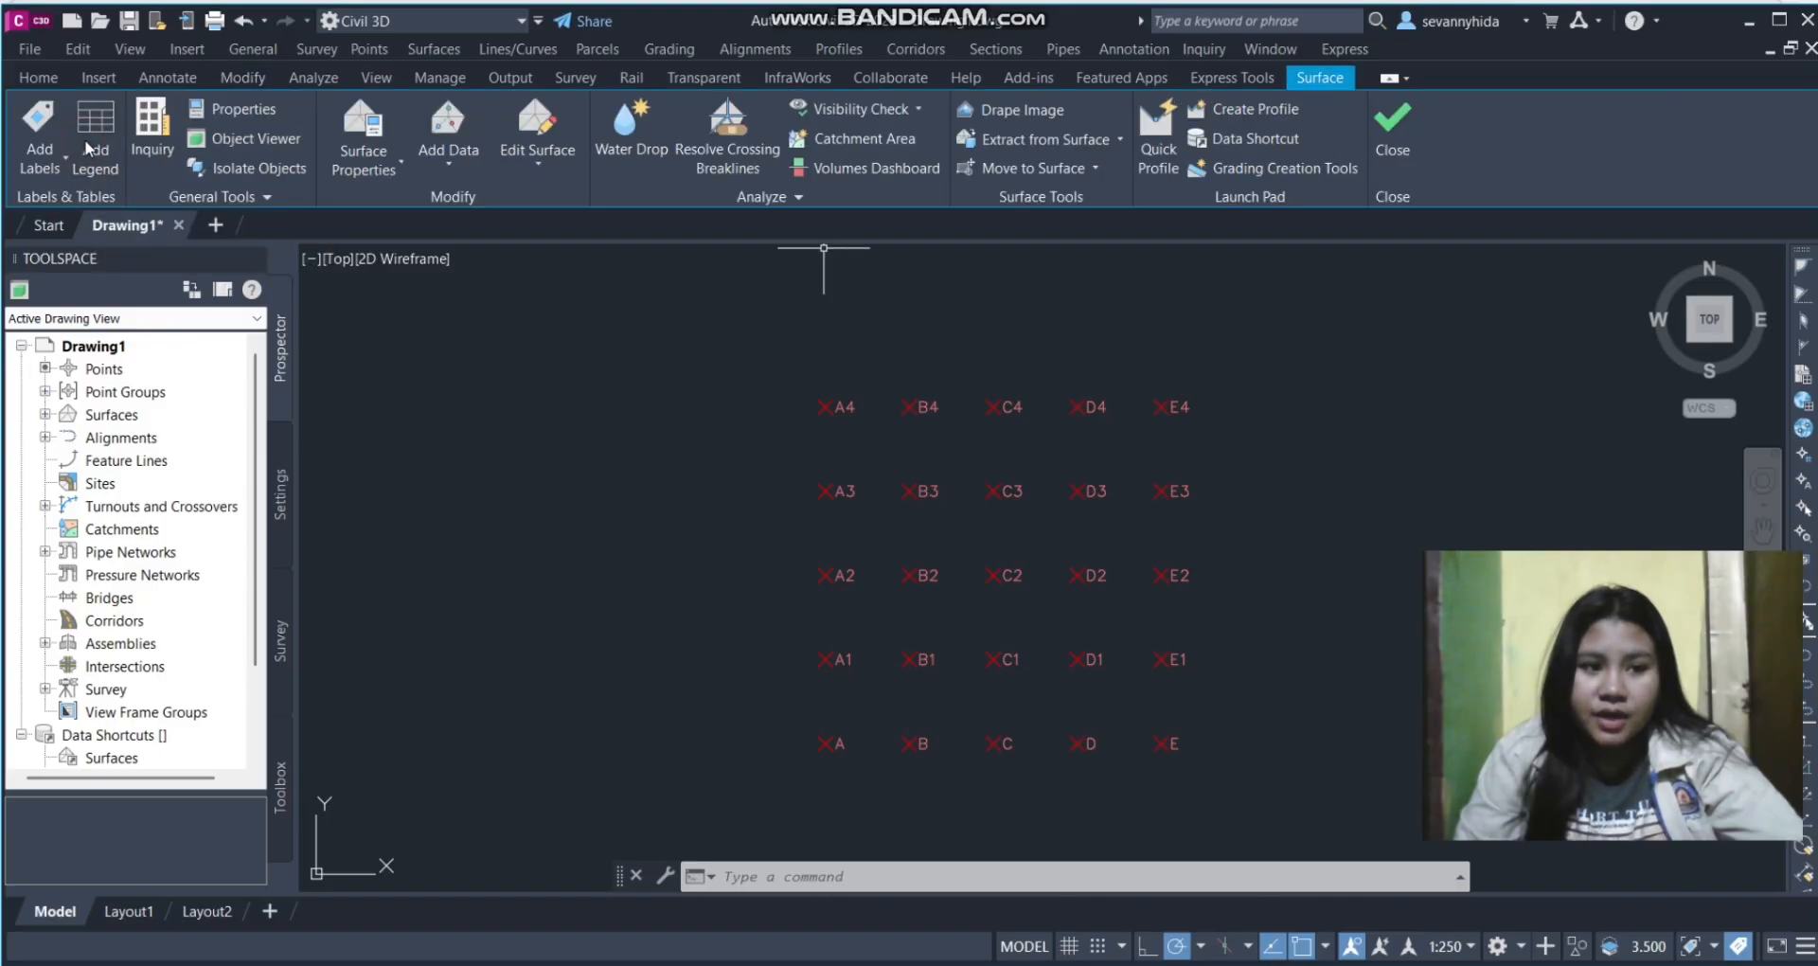
pyautogui.click(452, 118)
pyautogui.click(507, 495)
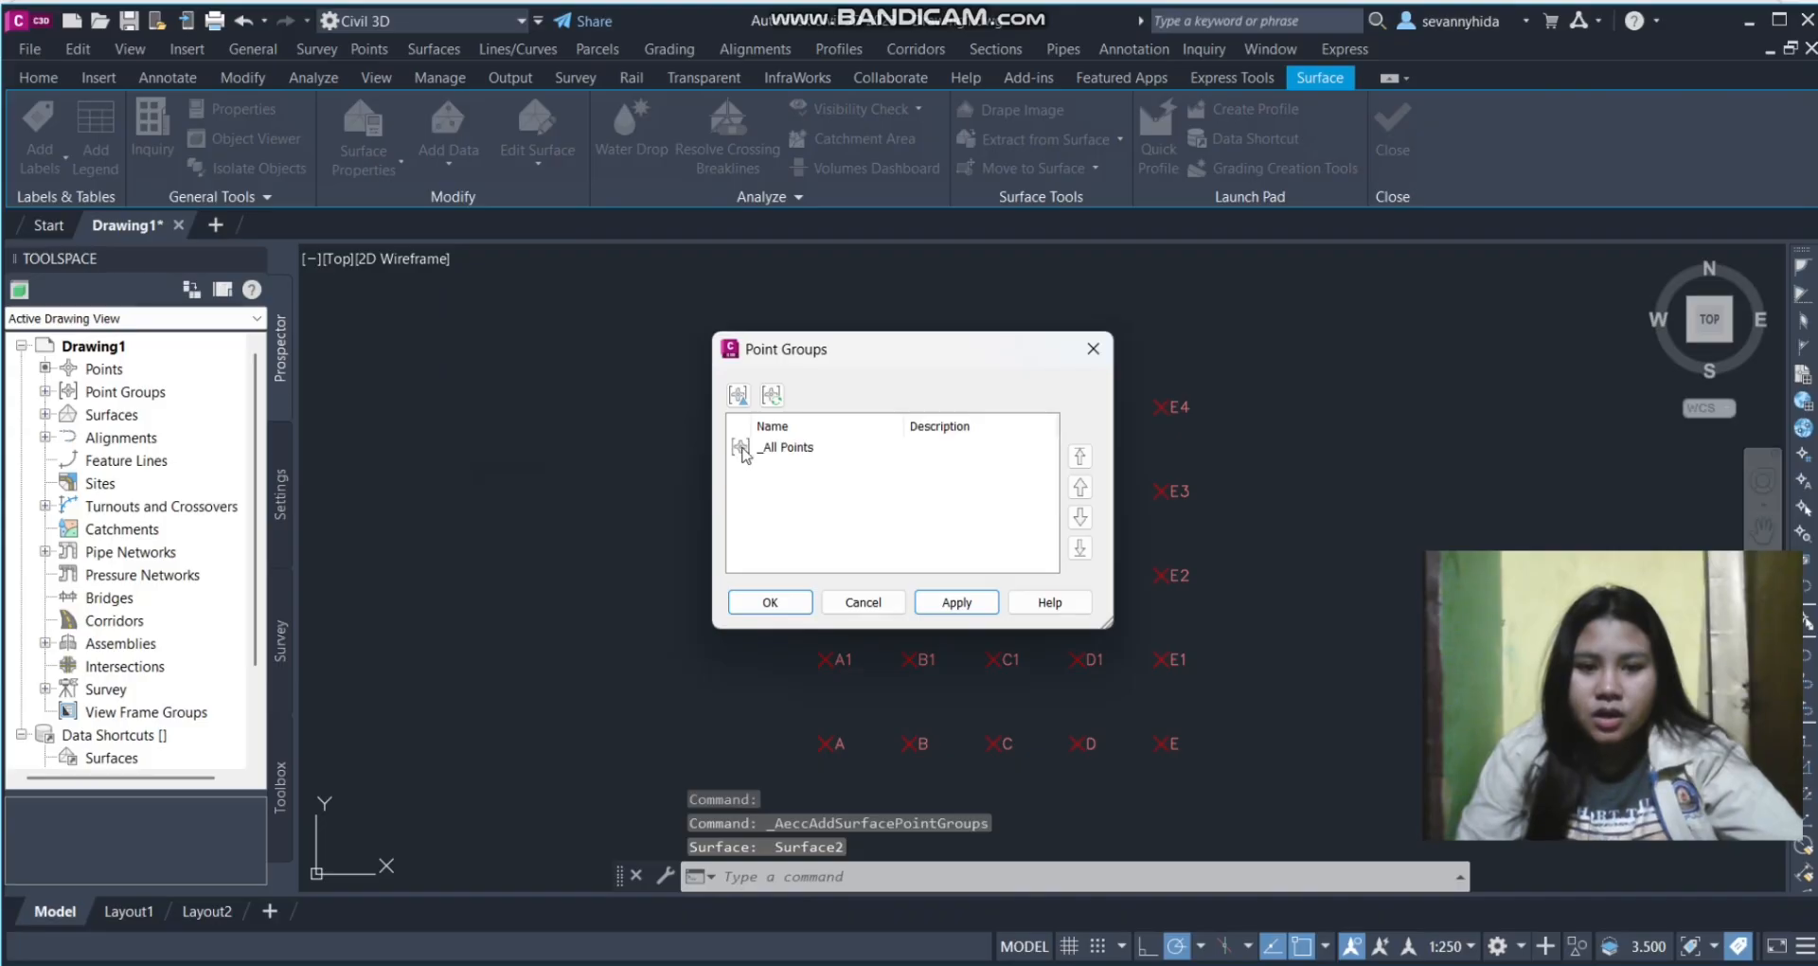
pyautogui.click(741, 448)
pyautogui.click(770, 603)
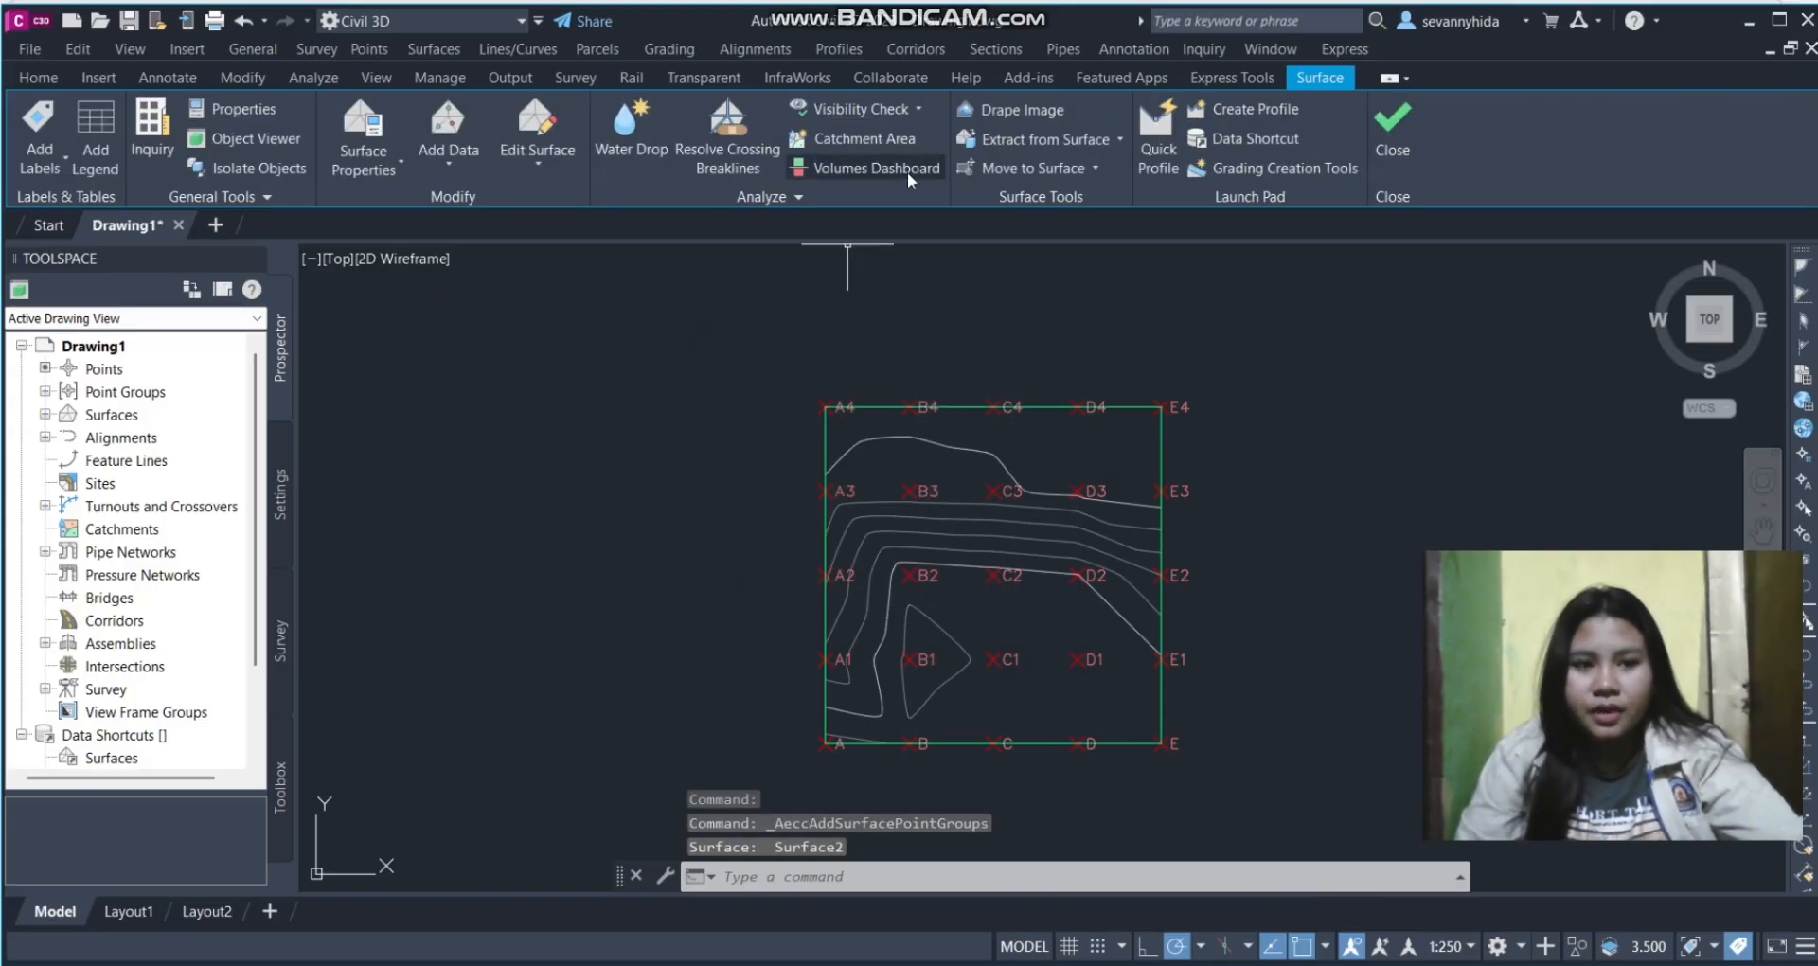
# Add multiple contour labels along a diagonal line from point A4 to point E
pyautogui.click(54, 145)
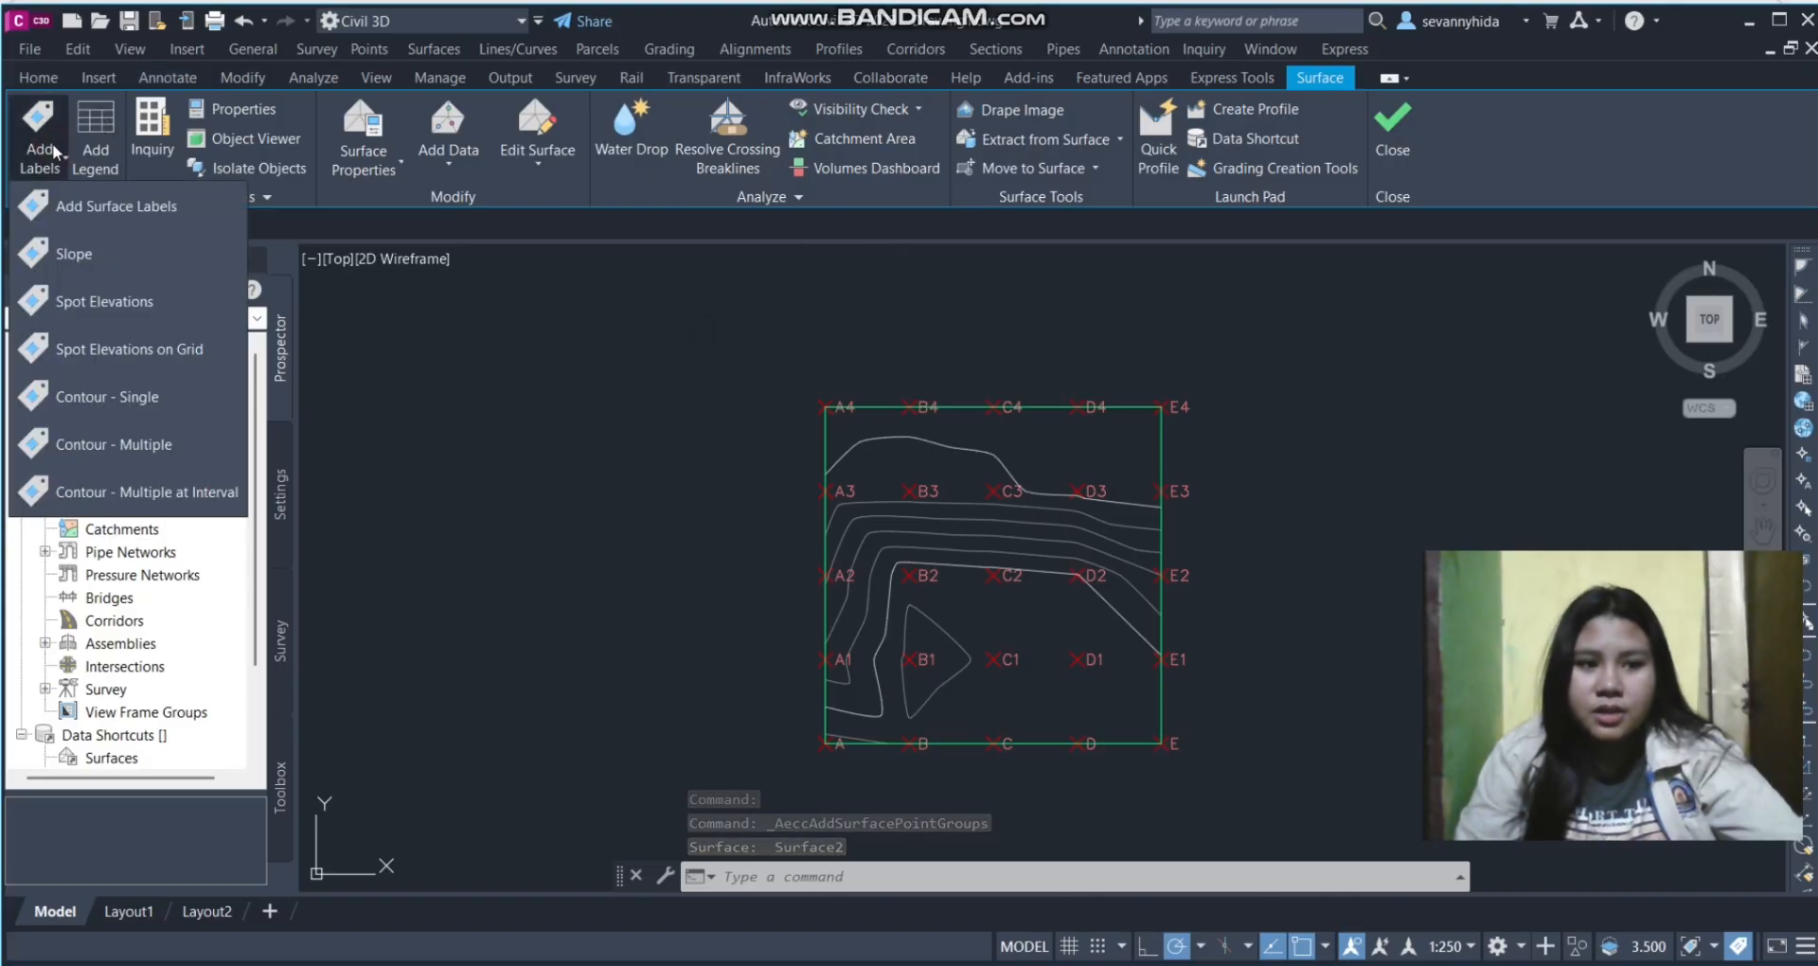
pyautogui.click(150, 446)
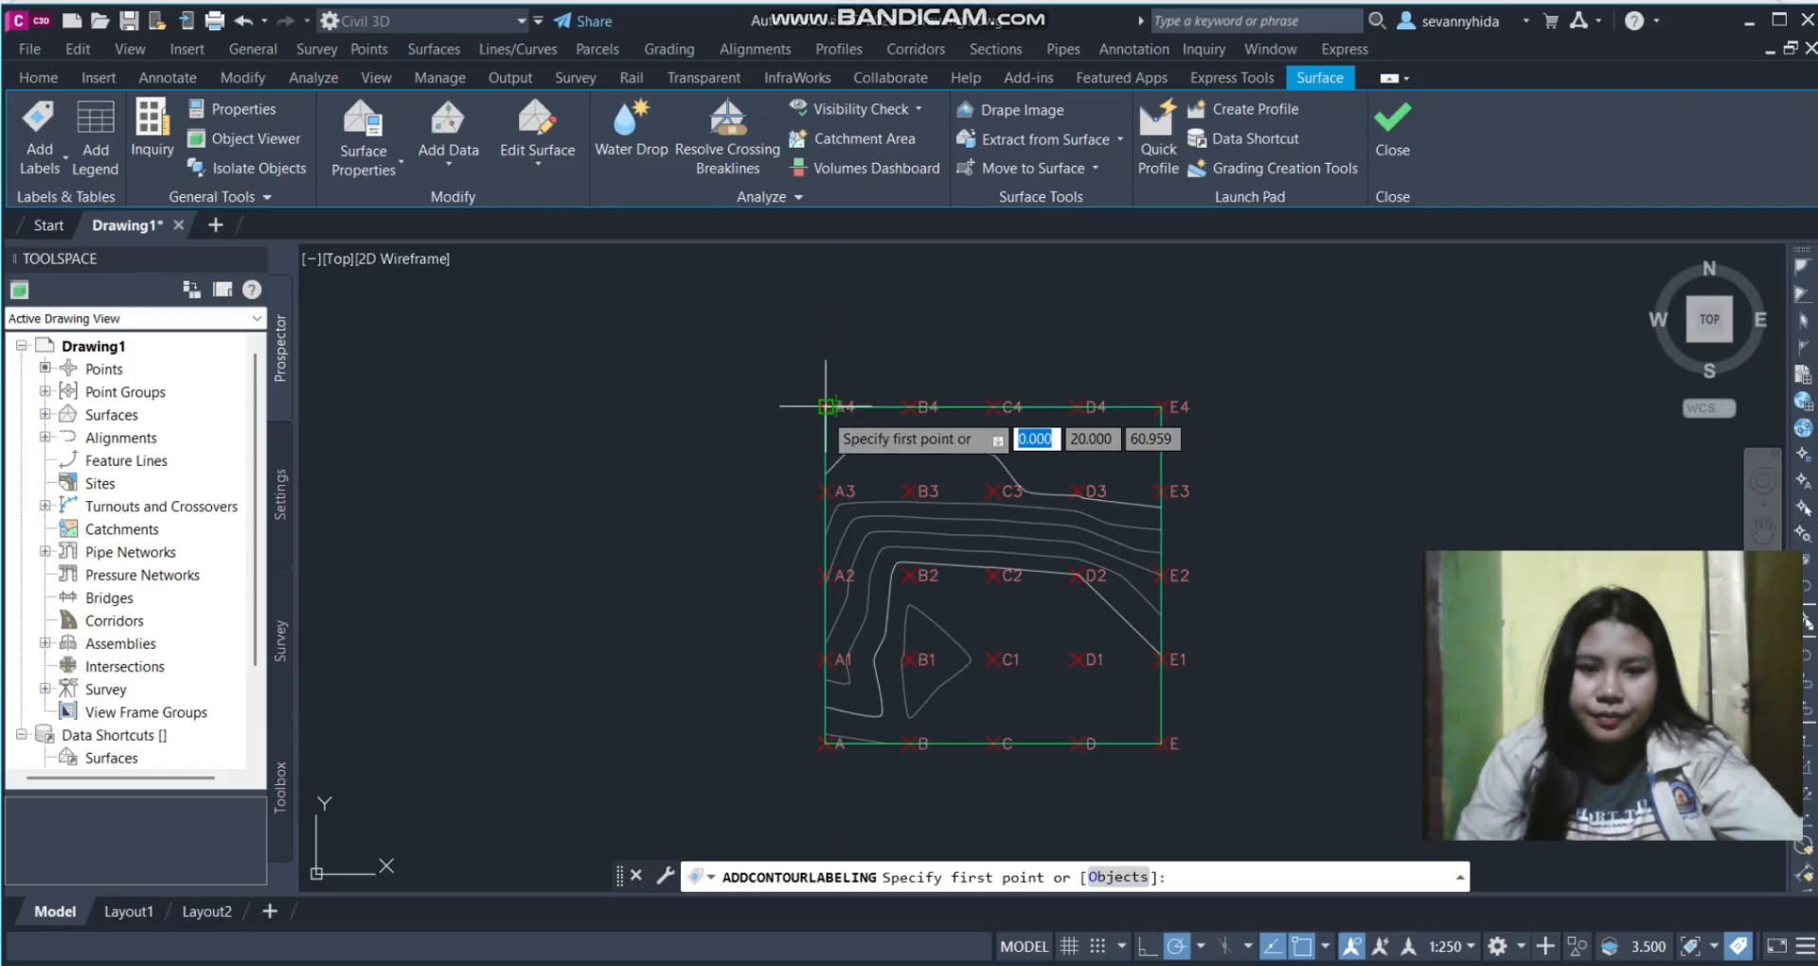
pyautogui.click(837, 402)
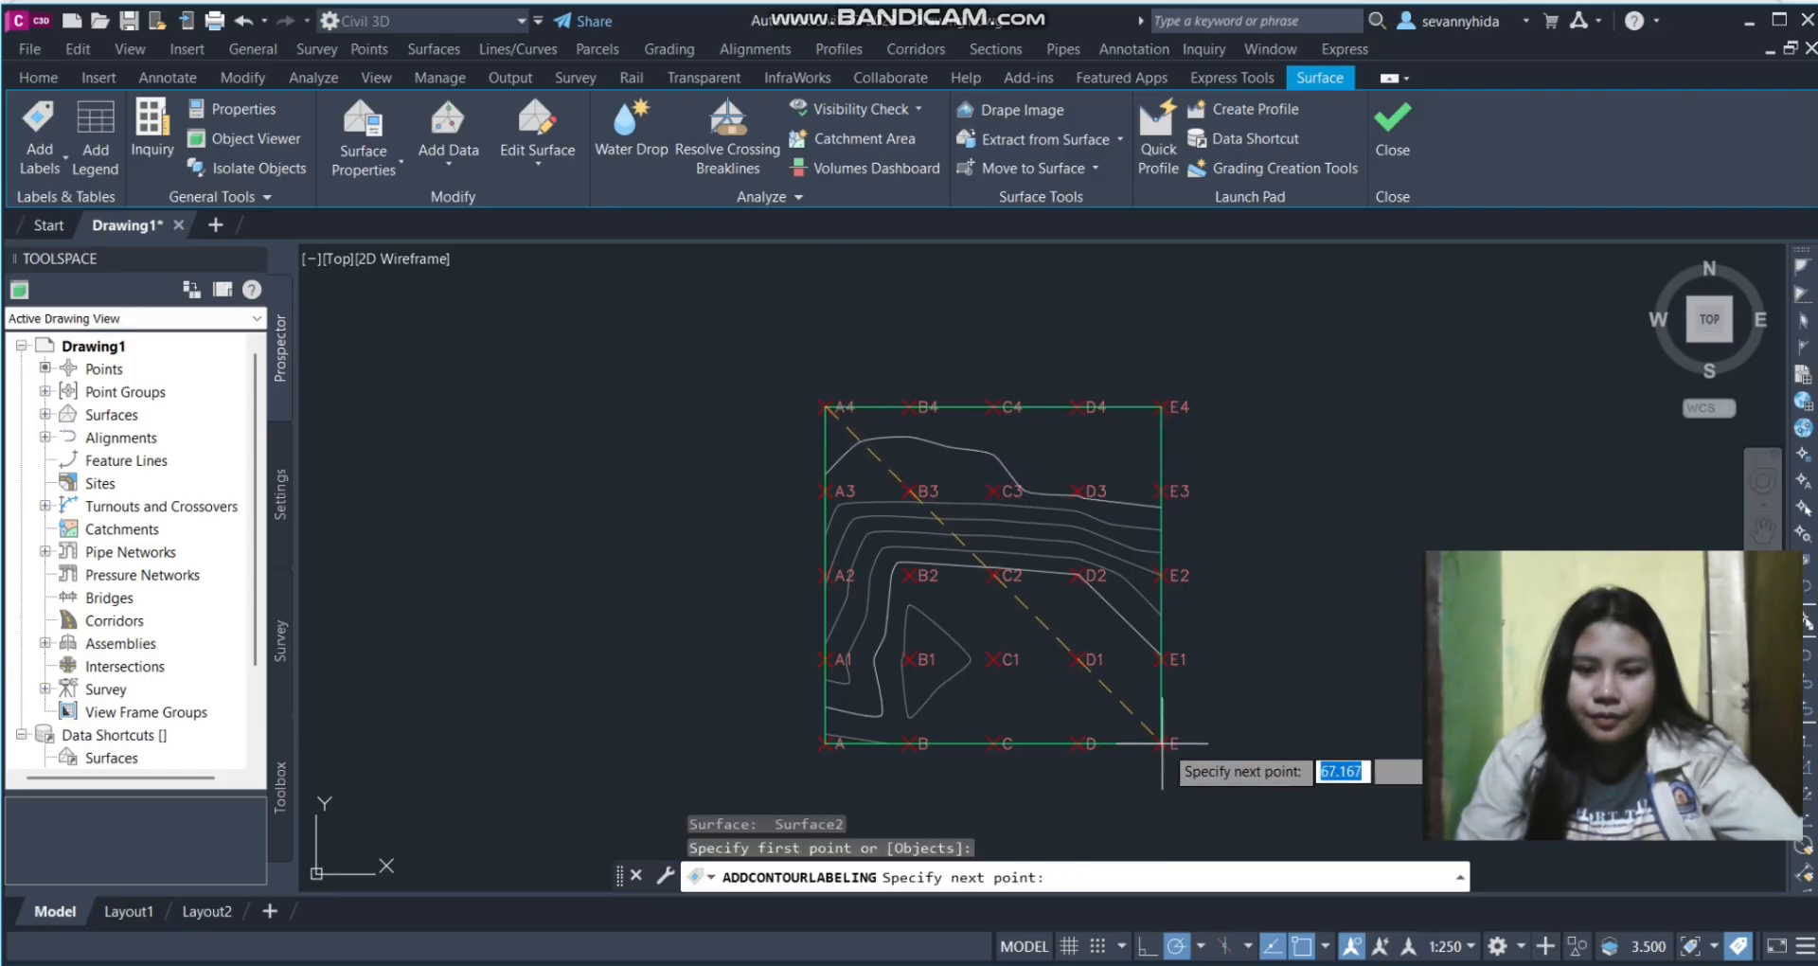
pyautogui.click(1160, 742)
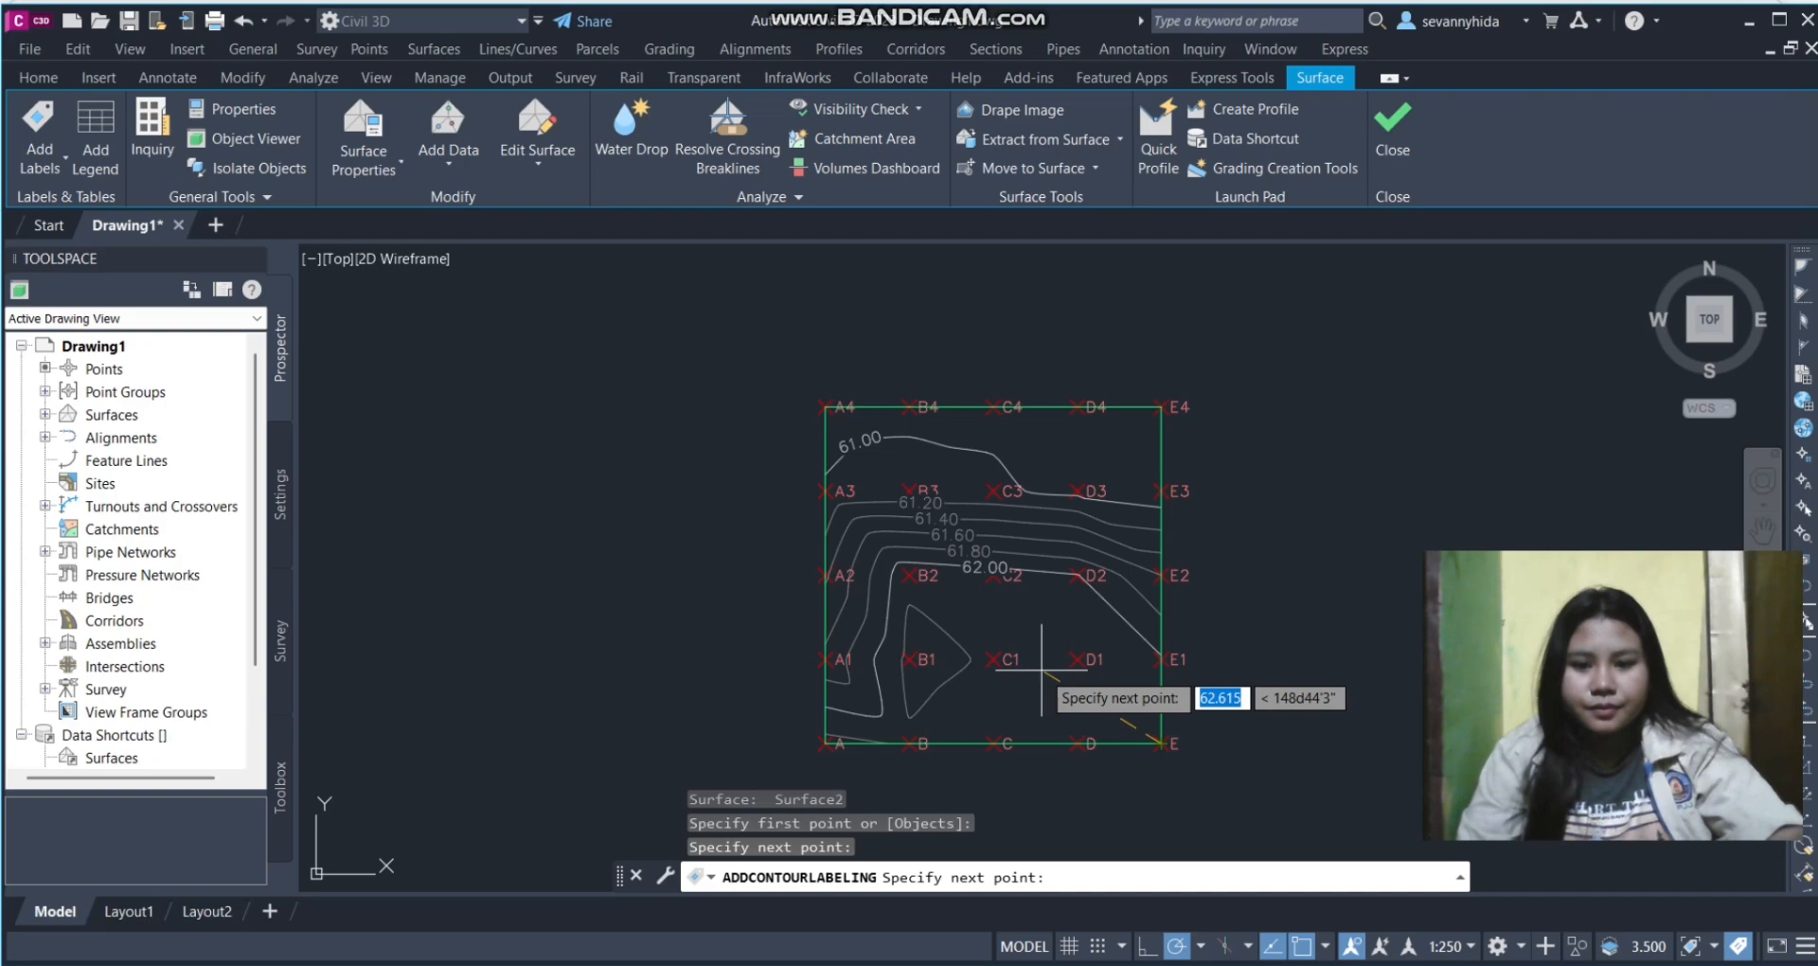
pyautogui.press('Escape')
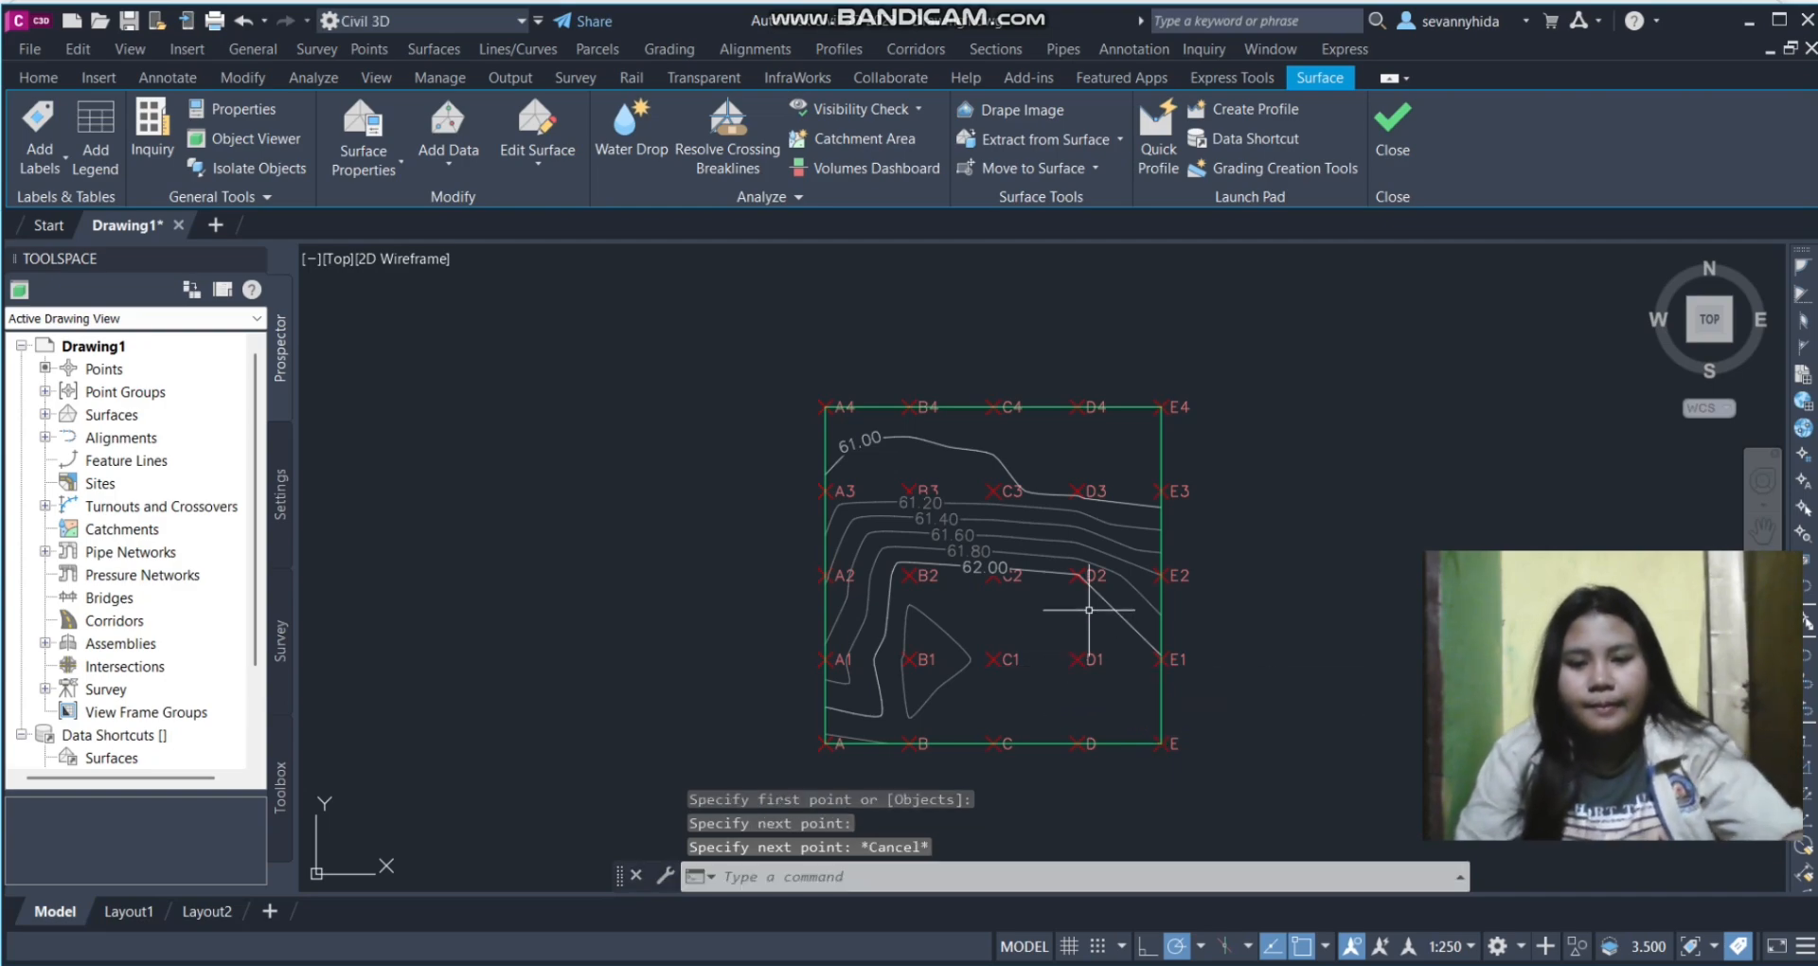
# Insert the ISO A3 layout from the Map Book Template - ISO A3 Classic template
pyautogui.moveTo(1088, 610); pyautogui.dragTo(1030, 610, button='middle')
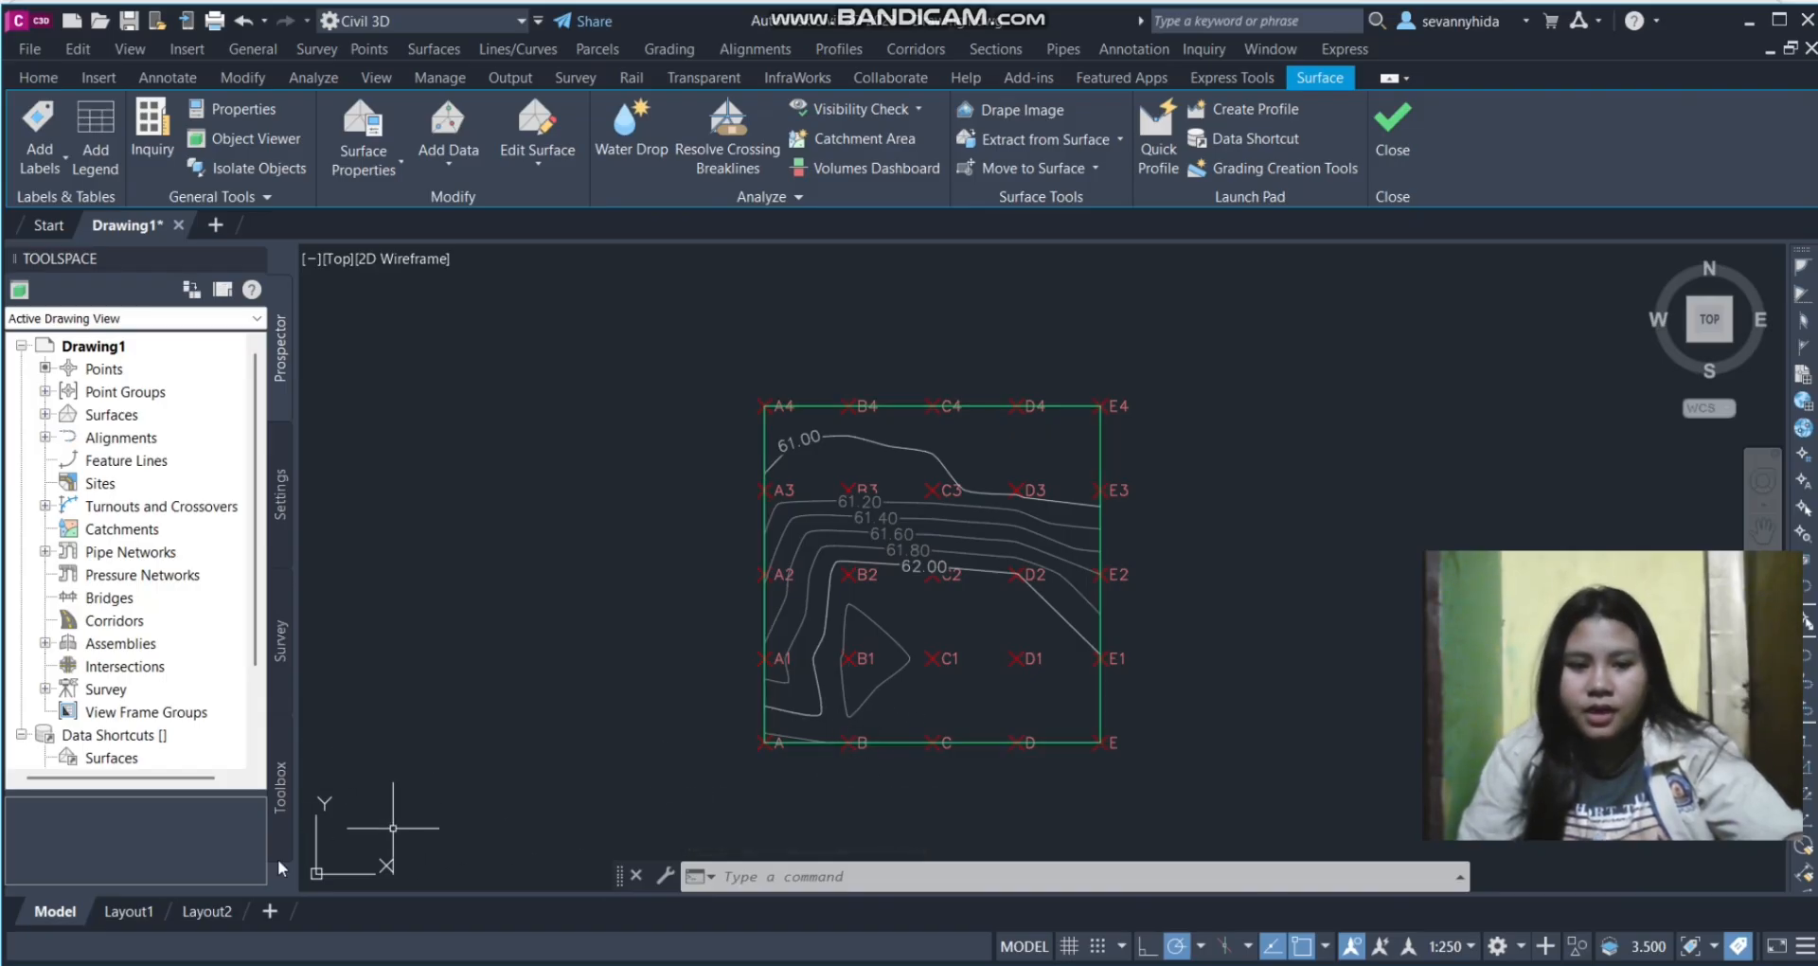
pyautogui.rightClick(118, 917)
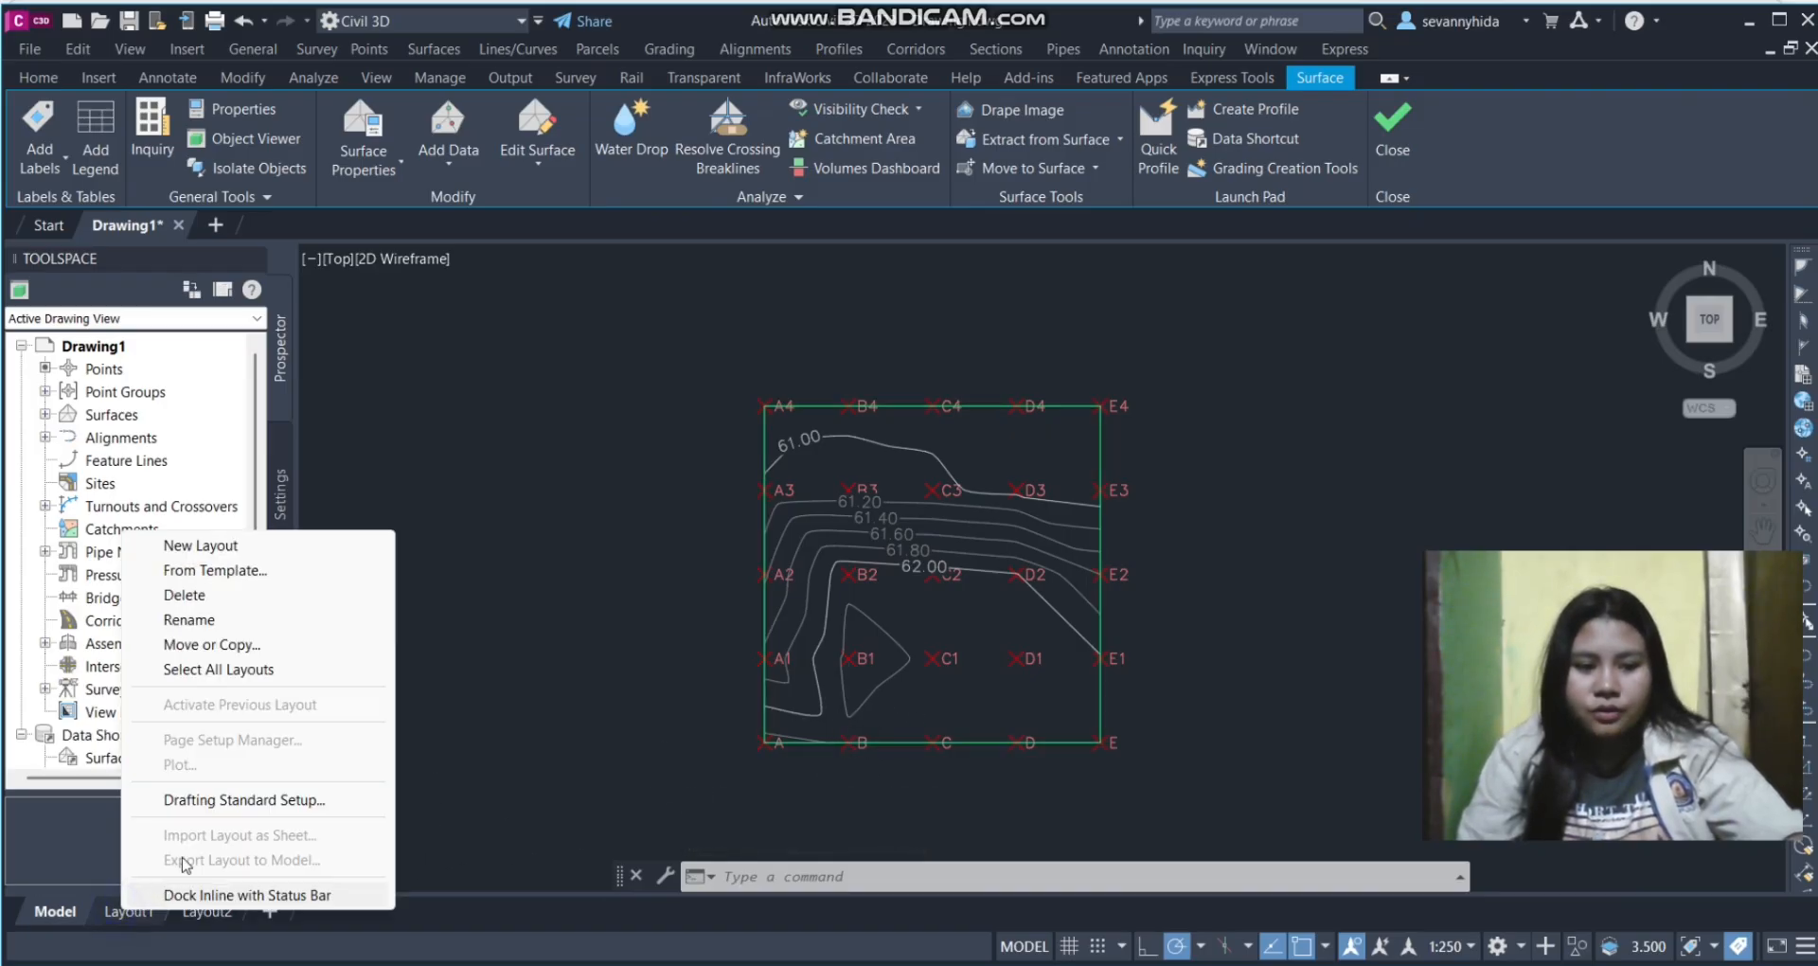
pyautogui.click(210, 570)
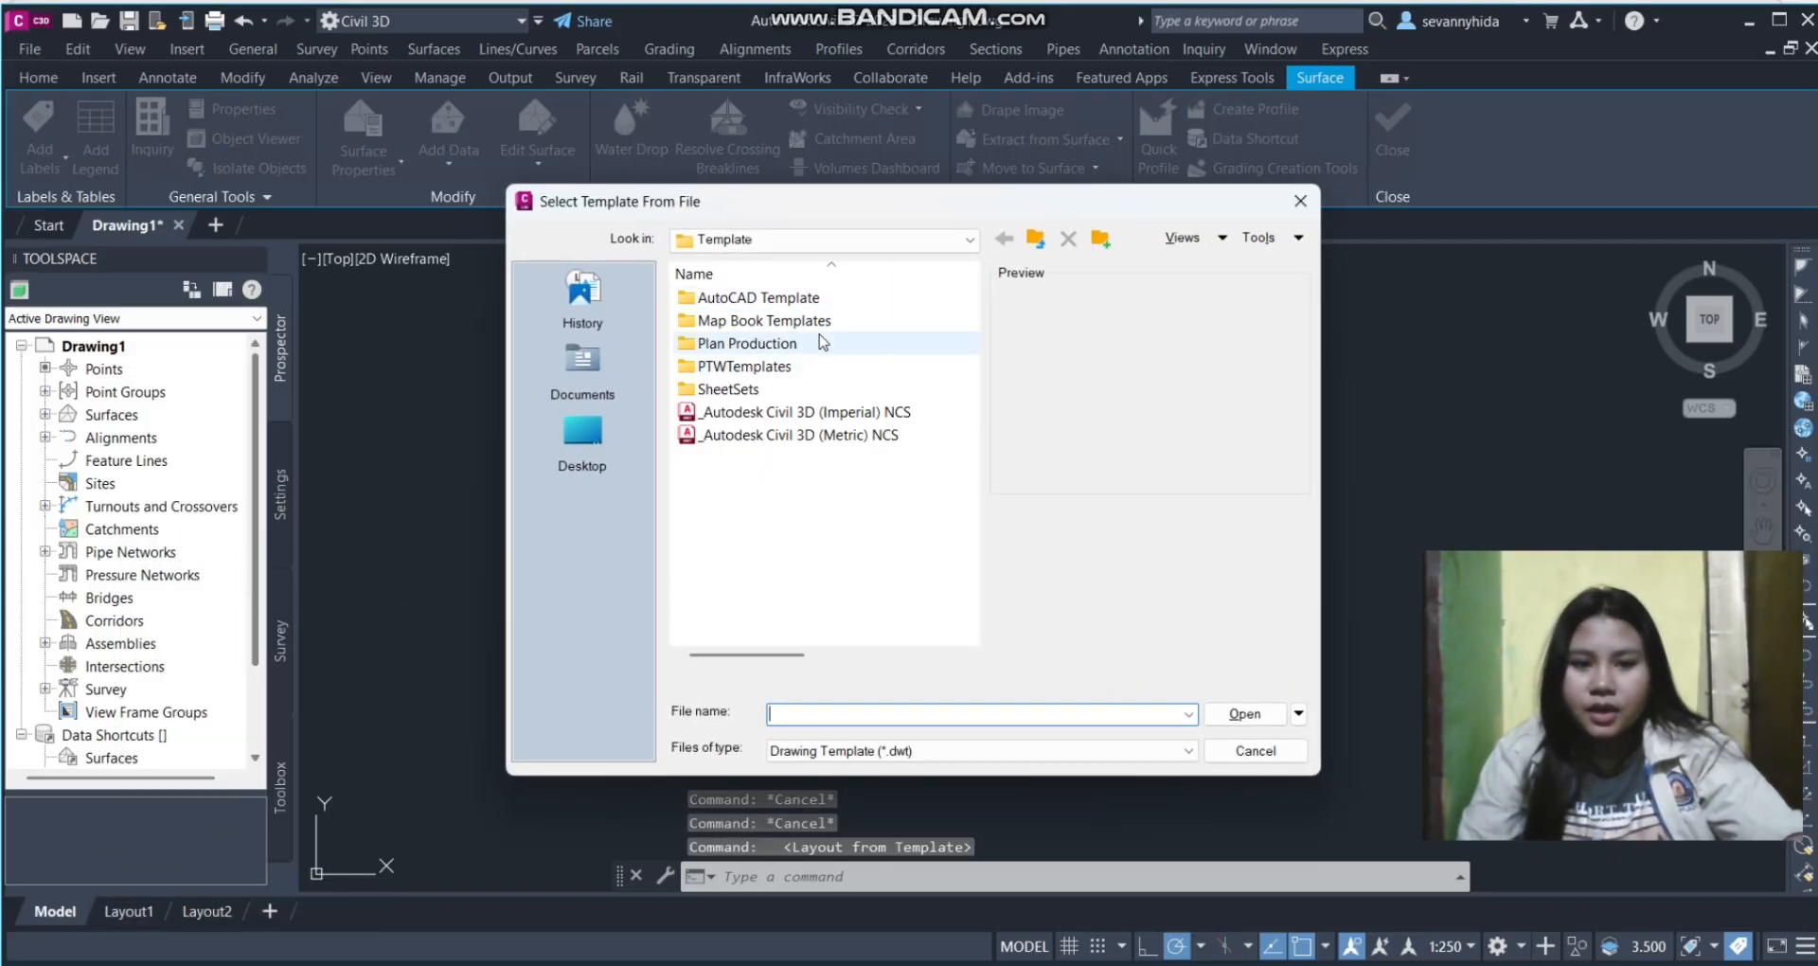
pyautogui.doubleClick(831, 320)
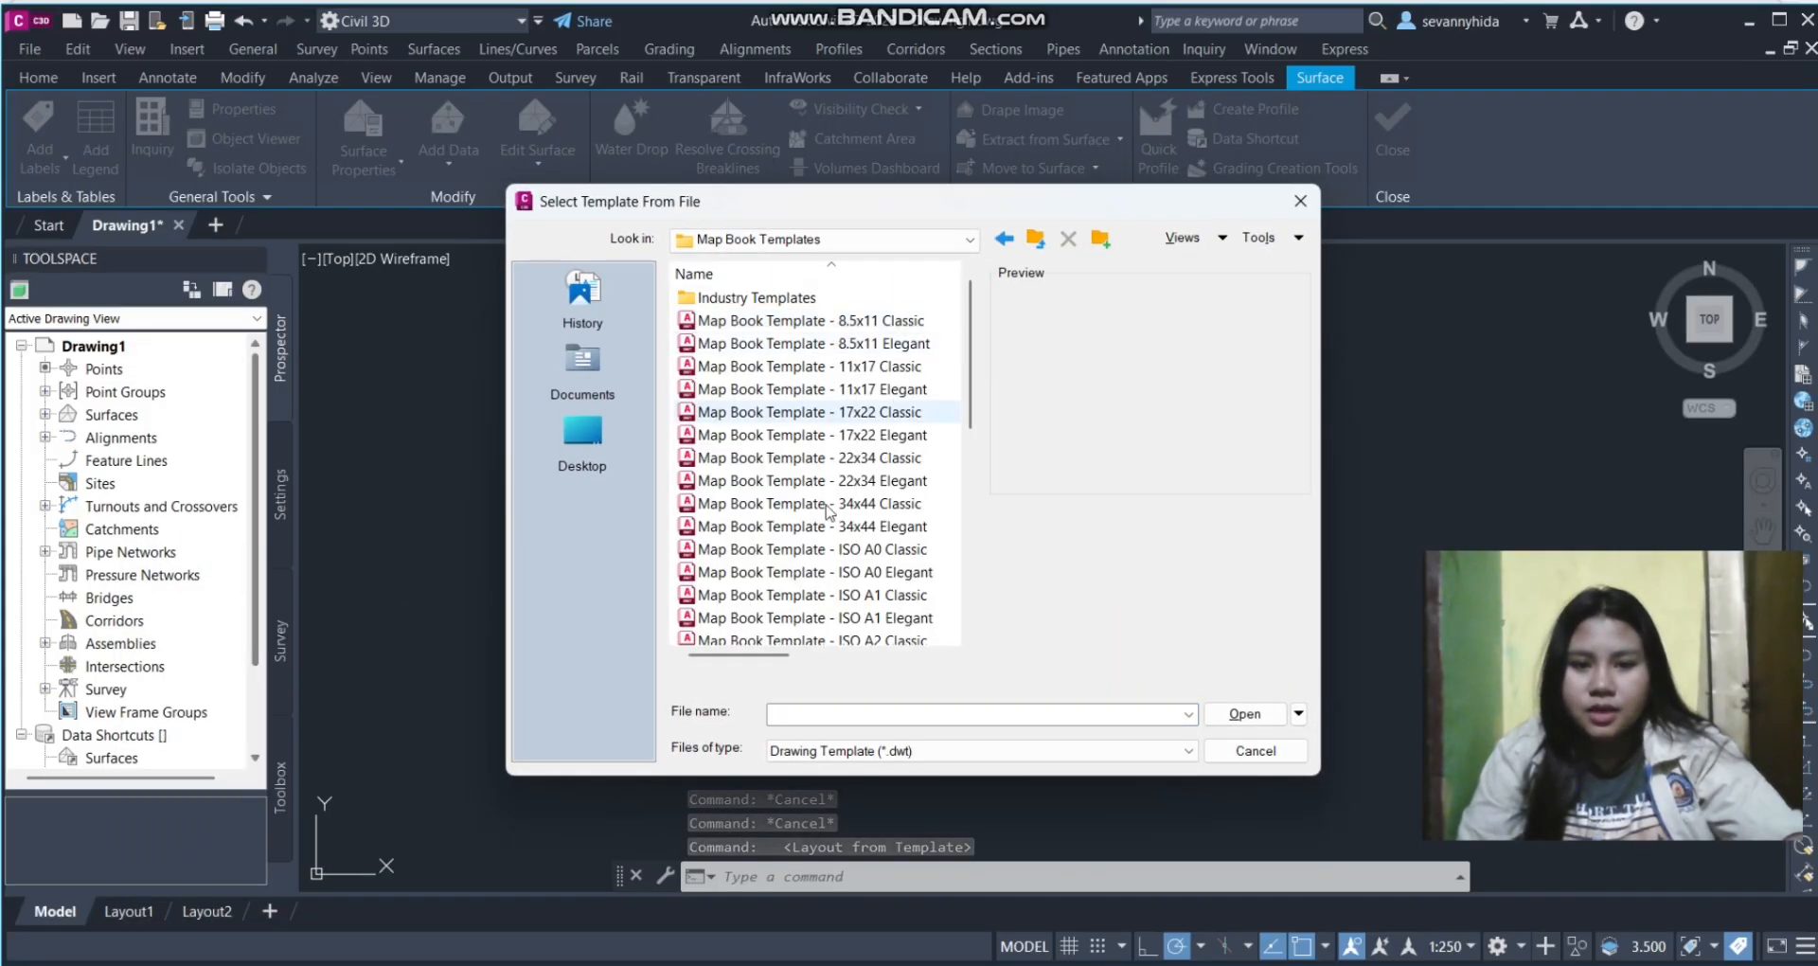
pyautogui.scroll(-6, 852, 474)
pyautogui.scroll(1, 864, 488)
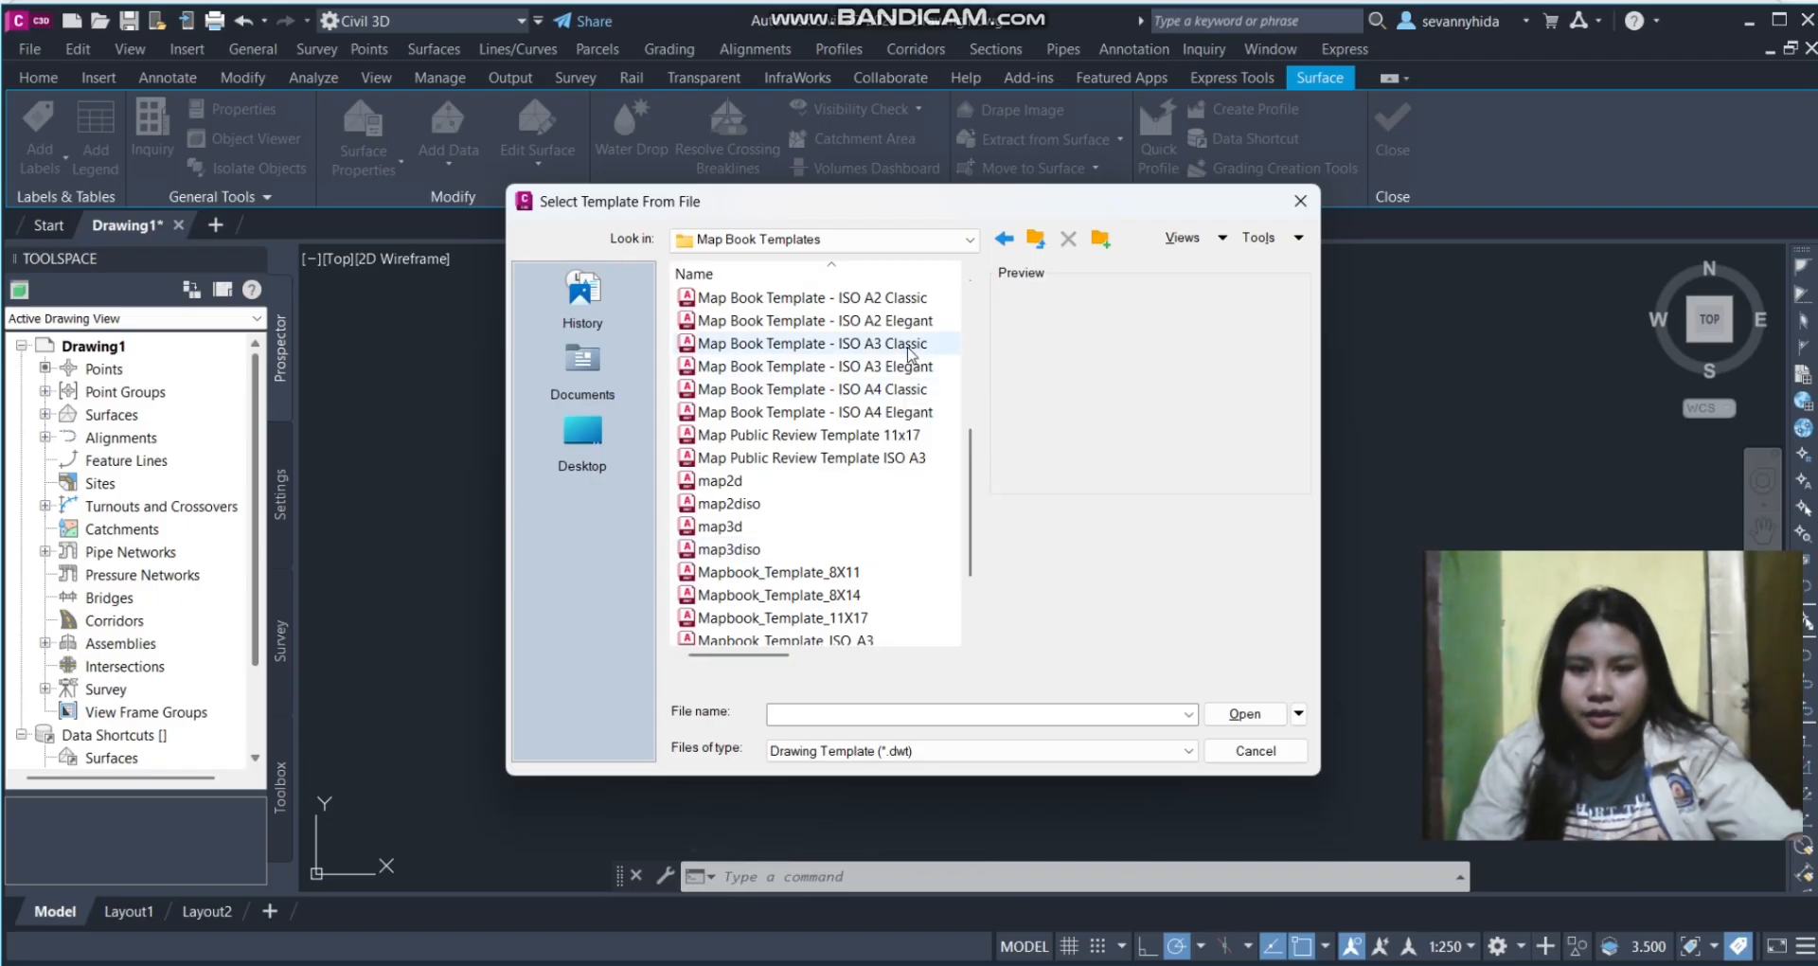
pyautogui.click(905, 343)
pyautogui.click(1243, 714)
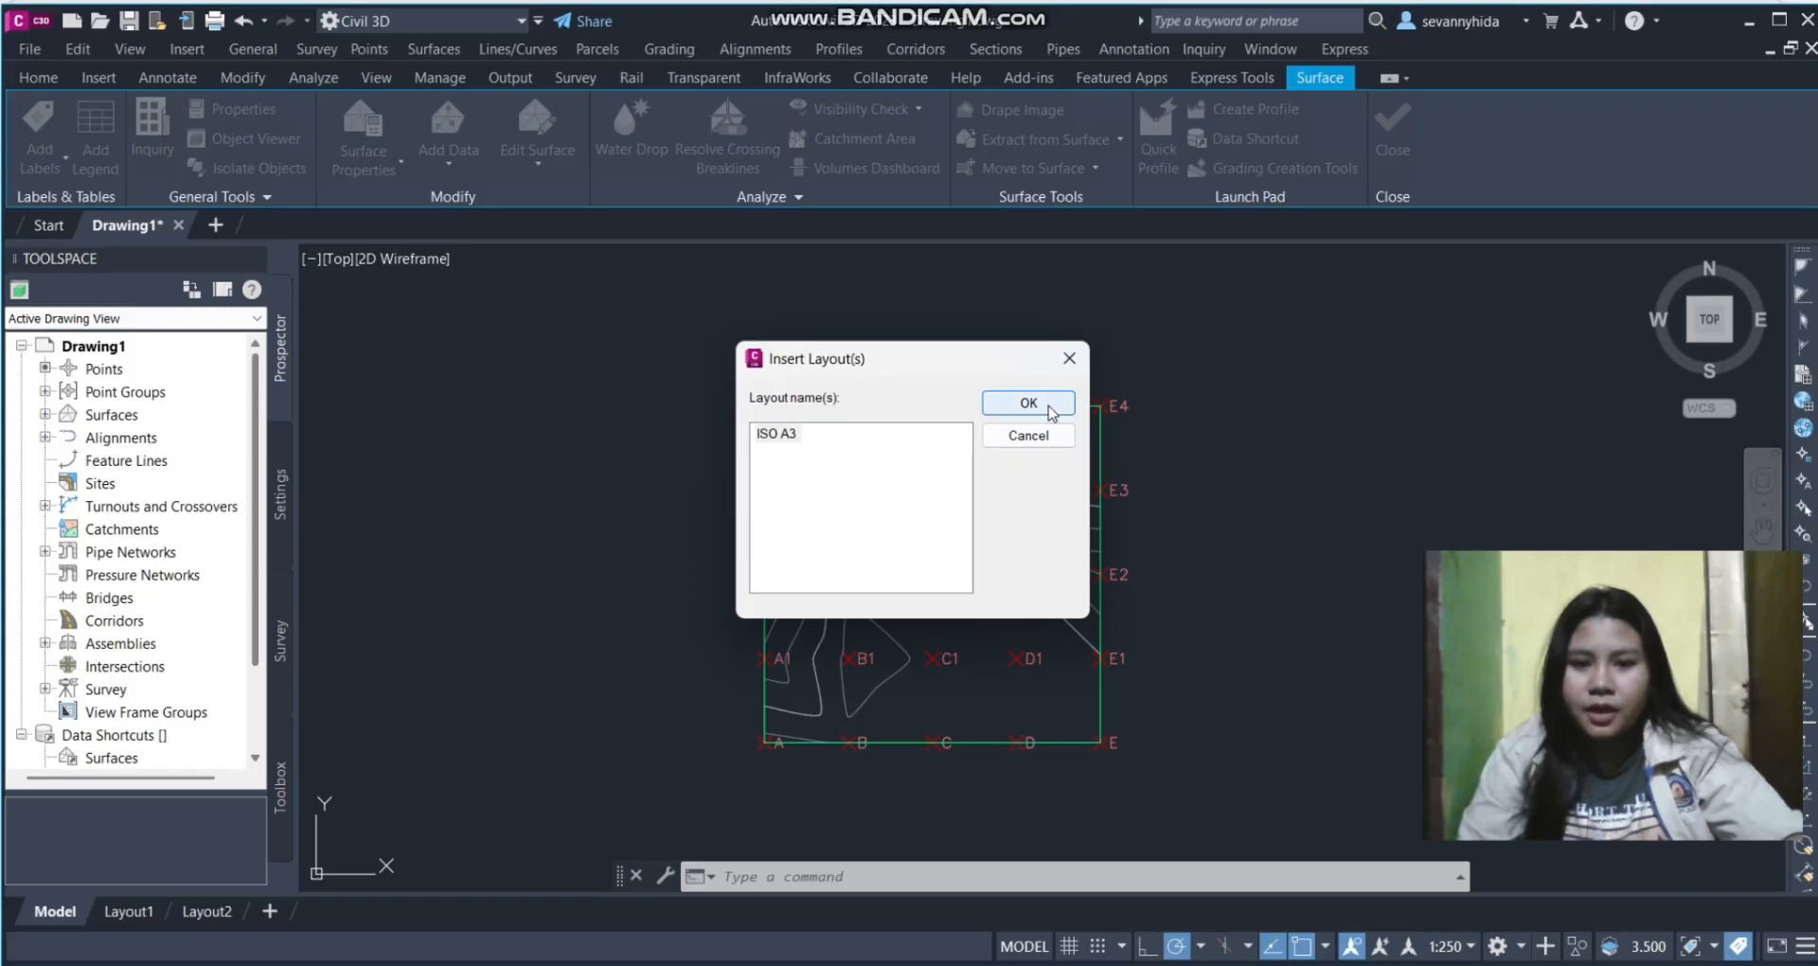
pyautogui.click(1049, 411)
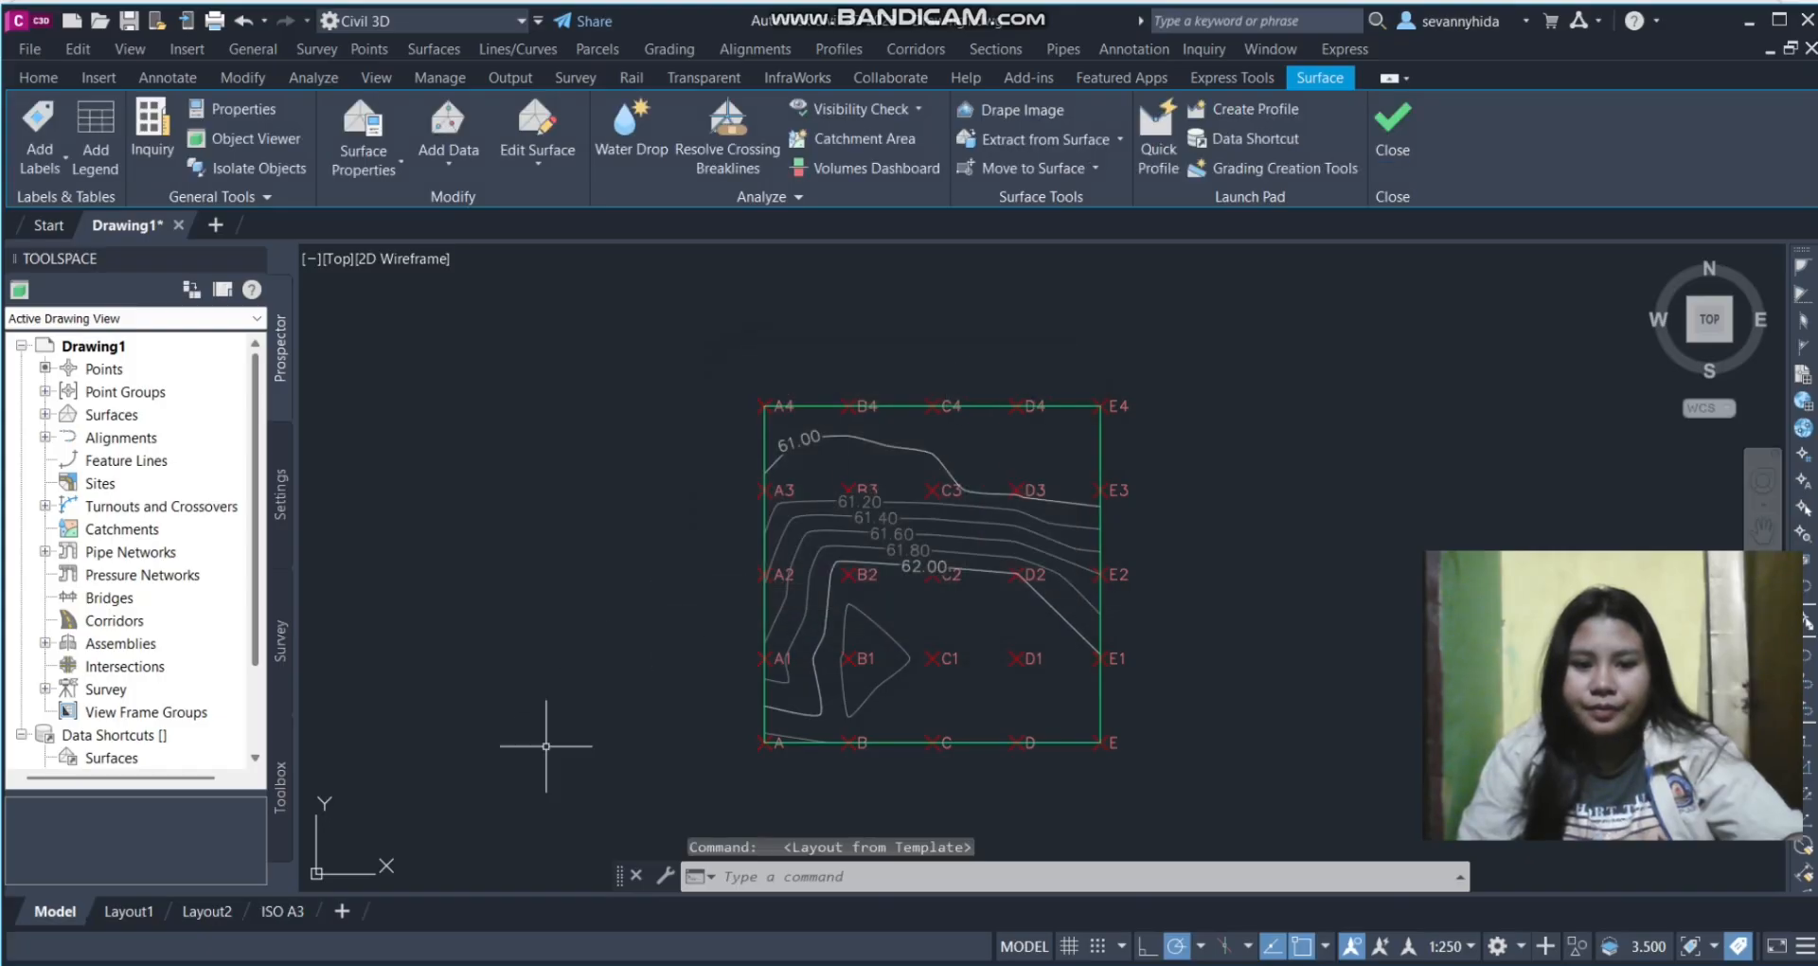
# On the ISO A3 layout, create a viewport of the active model configuration that fills the main map frame corner to corner
pyautogui.click(288, 917)
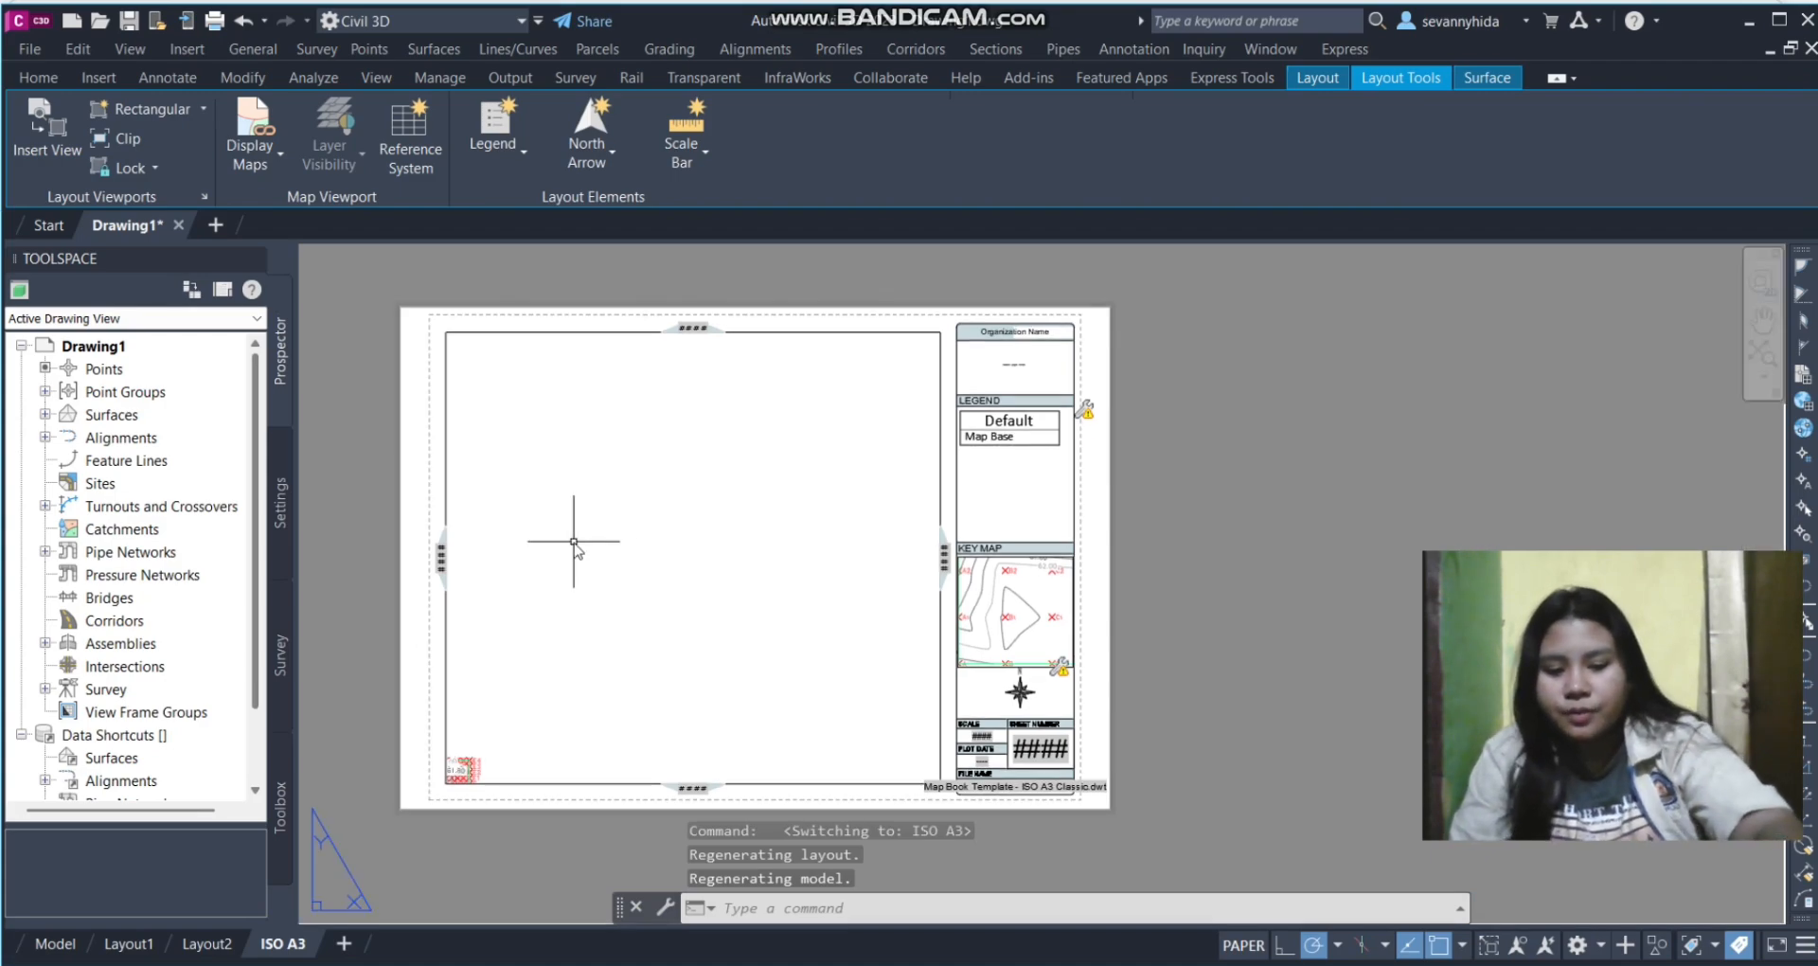
pyautogui.rightClick(574, 542)
pyautogui.click(731, 617)
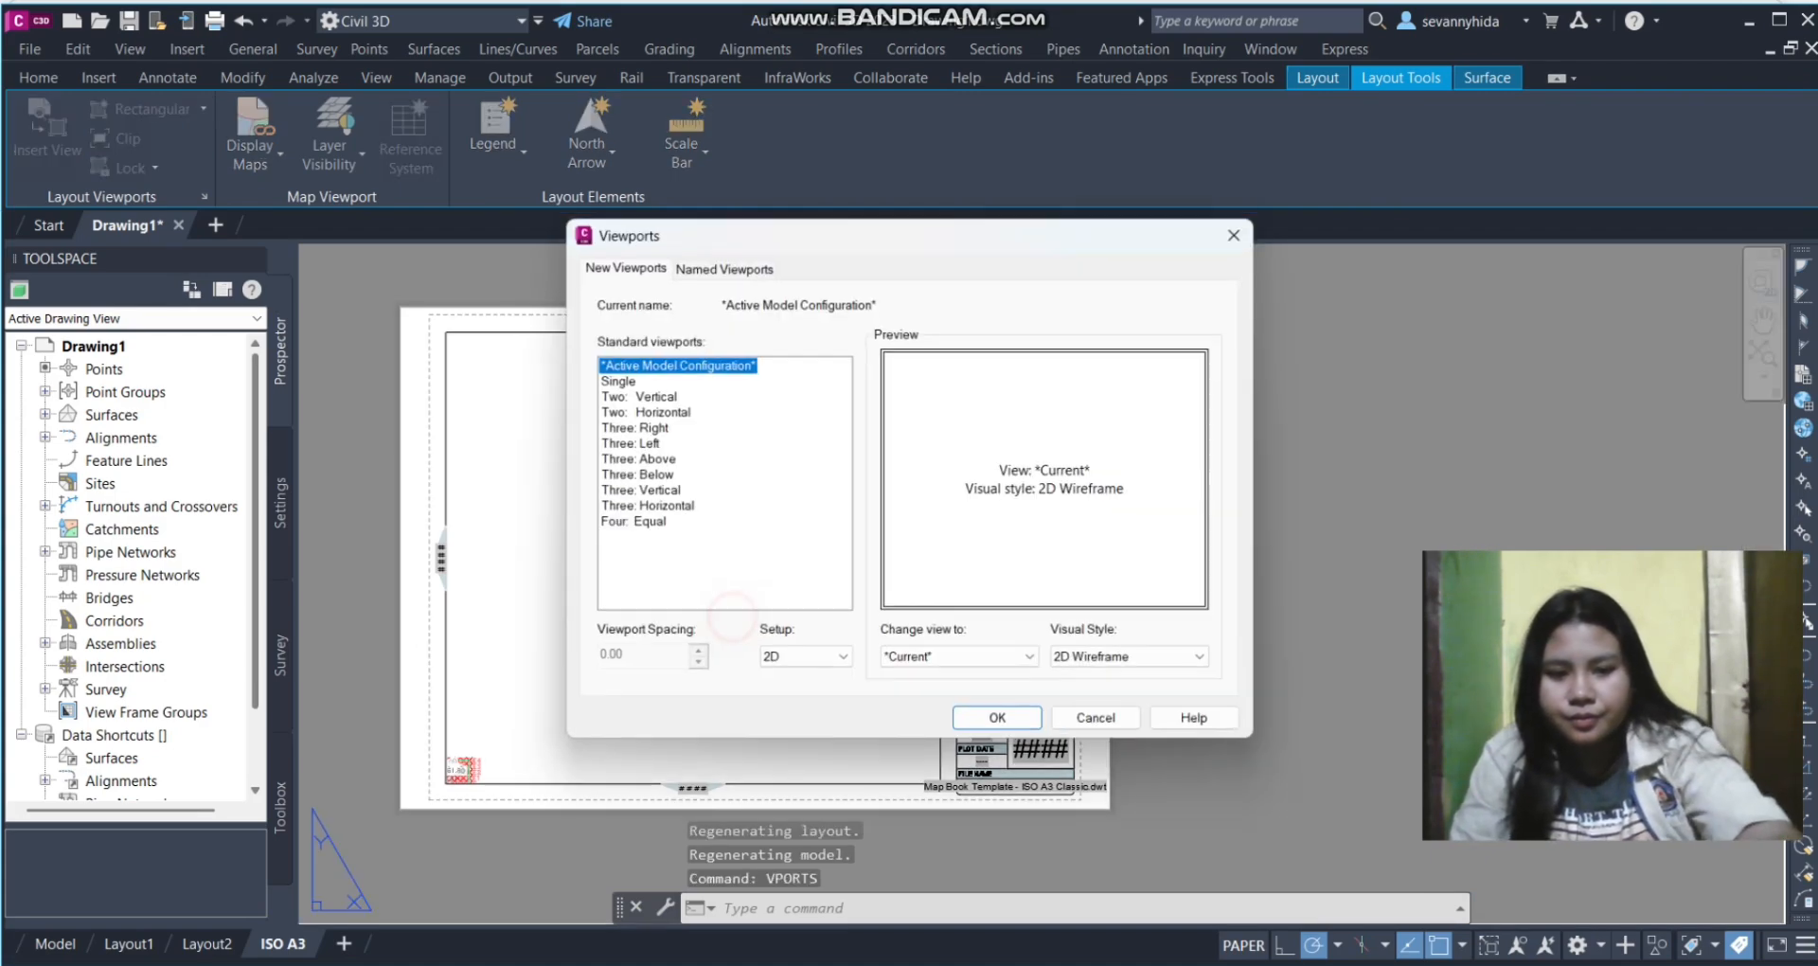
pyautogui.click(1027, 735)
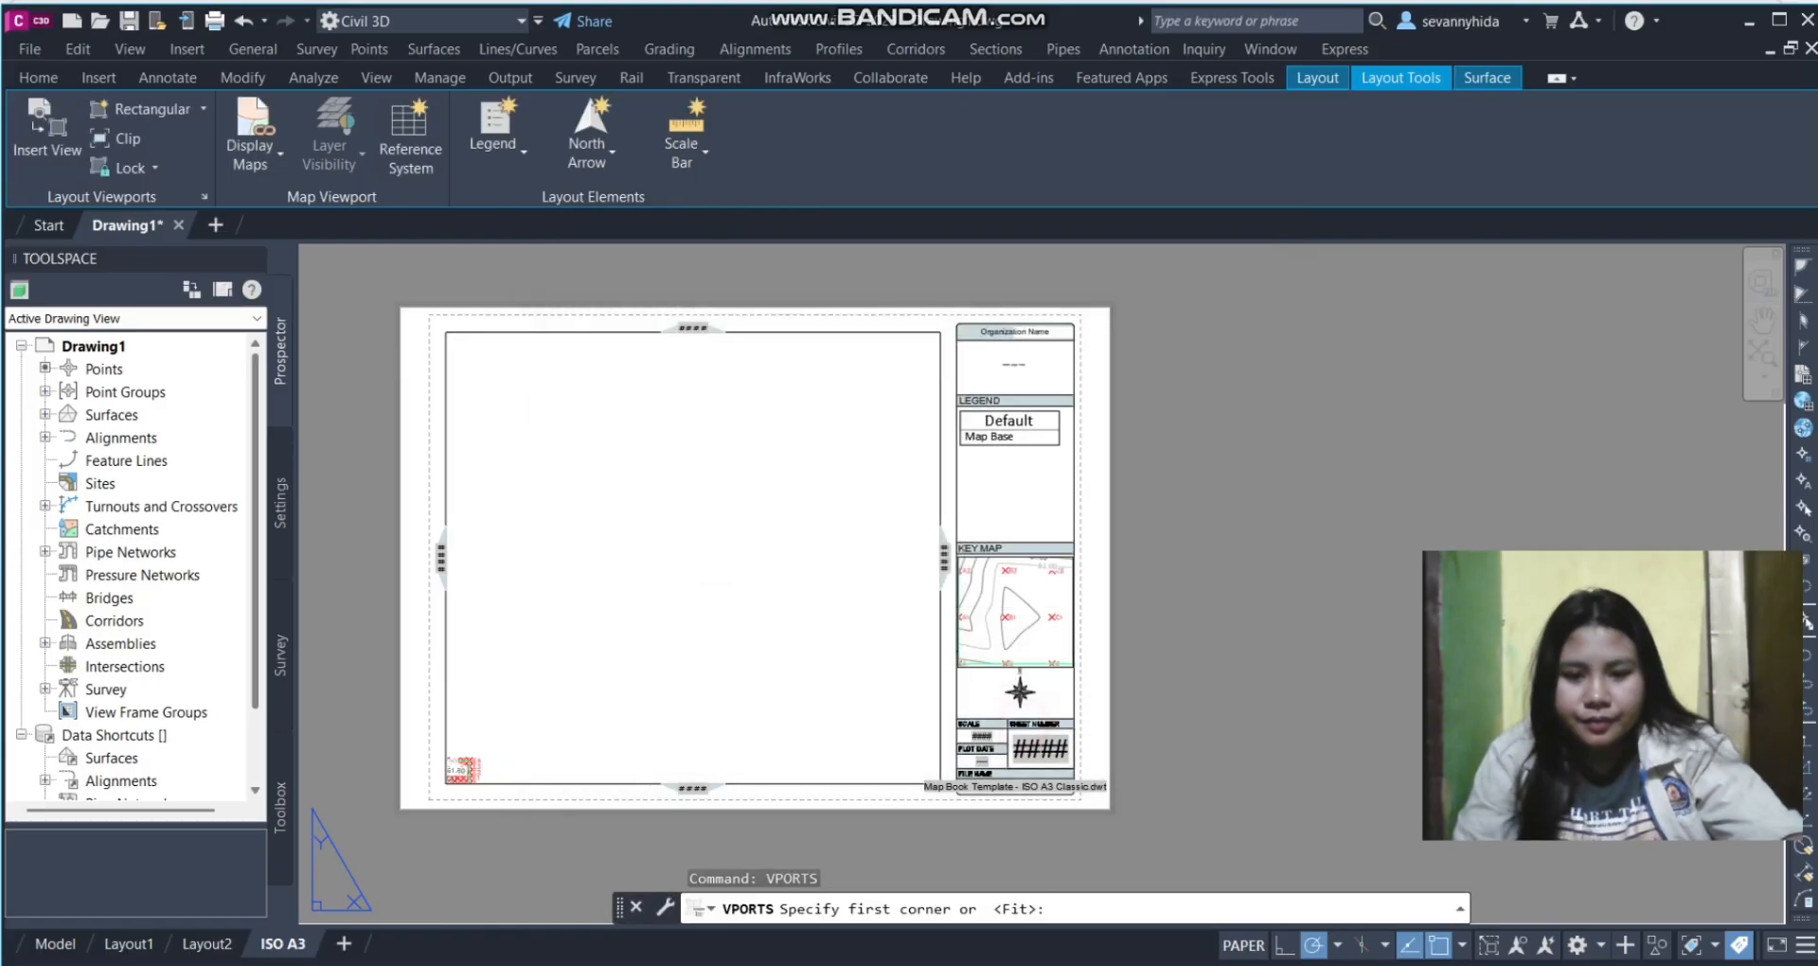
pyautogui.click(446, 331)
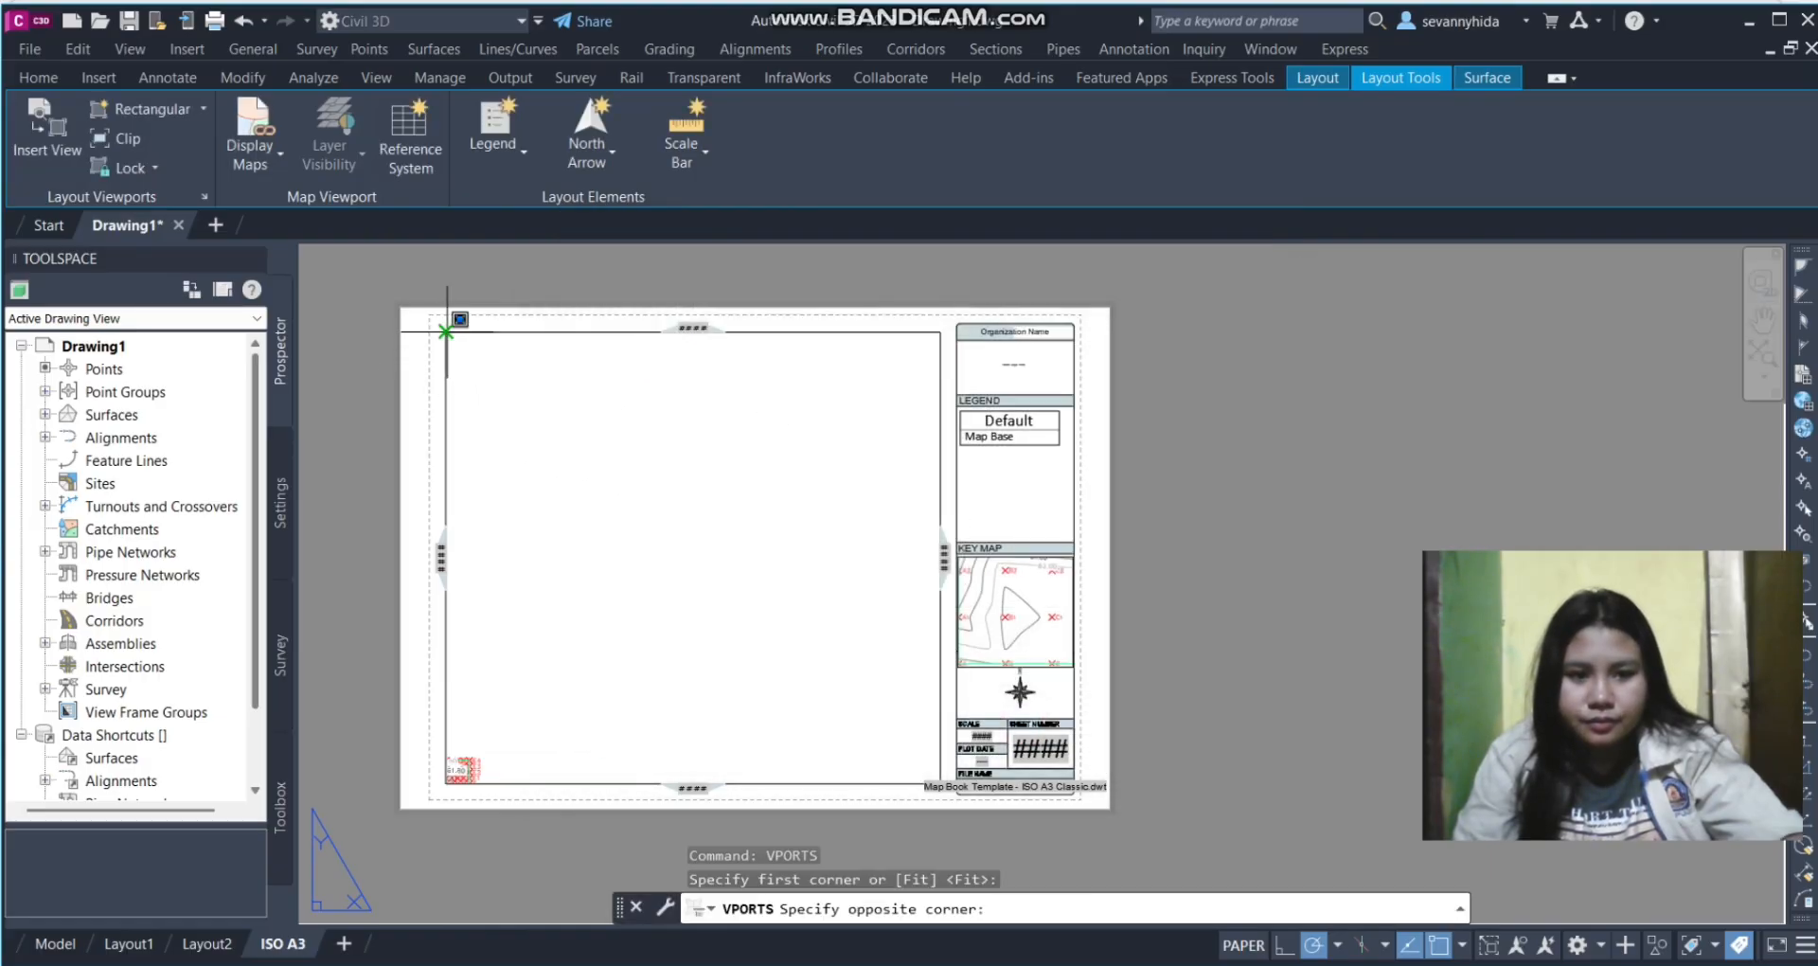
pyautogui.click(941, 785)
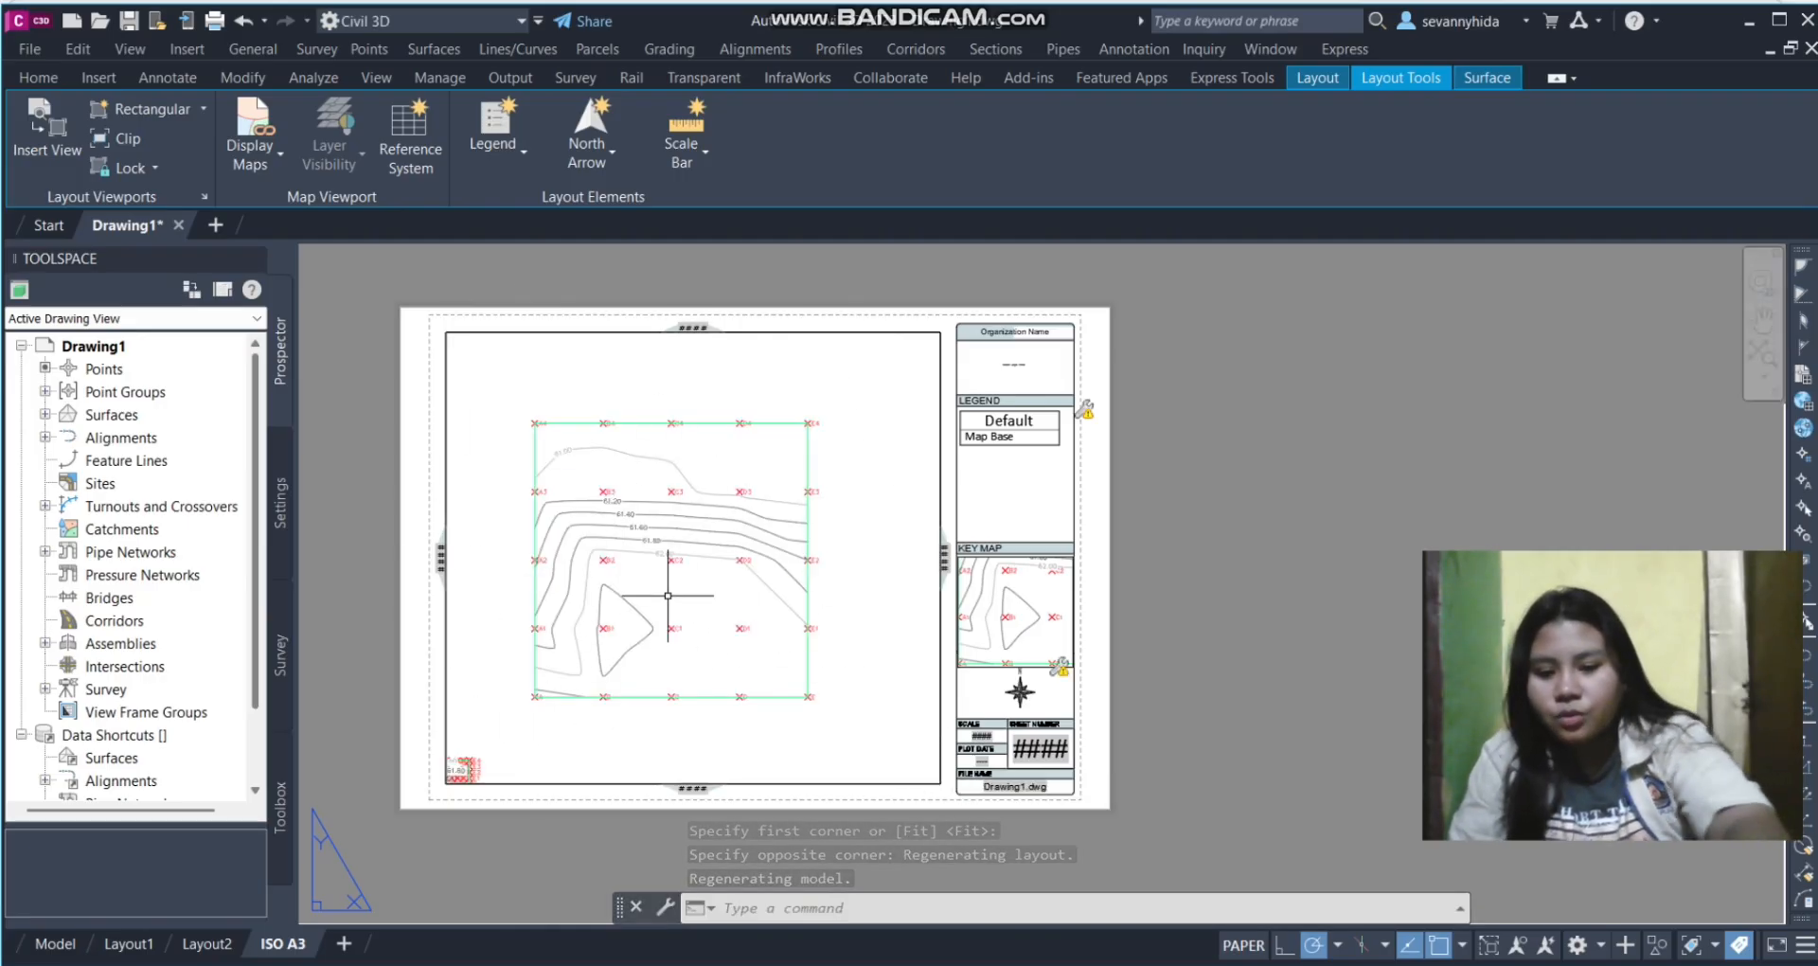
# Start plotting the ISO A3 layout with DWG To PDF.pc3 as the plotter
pyautogui.write('plo')
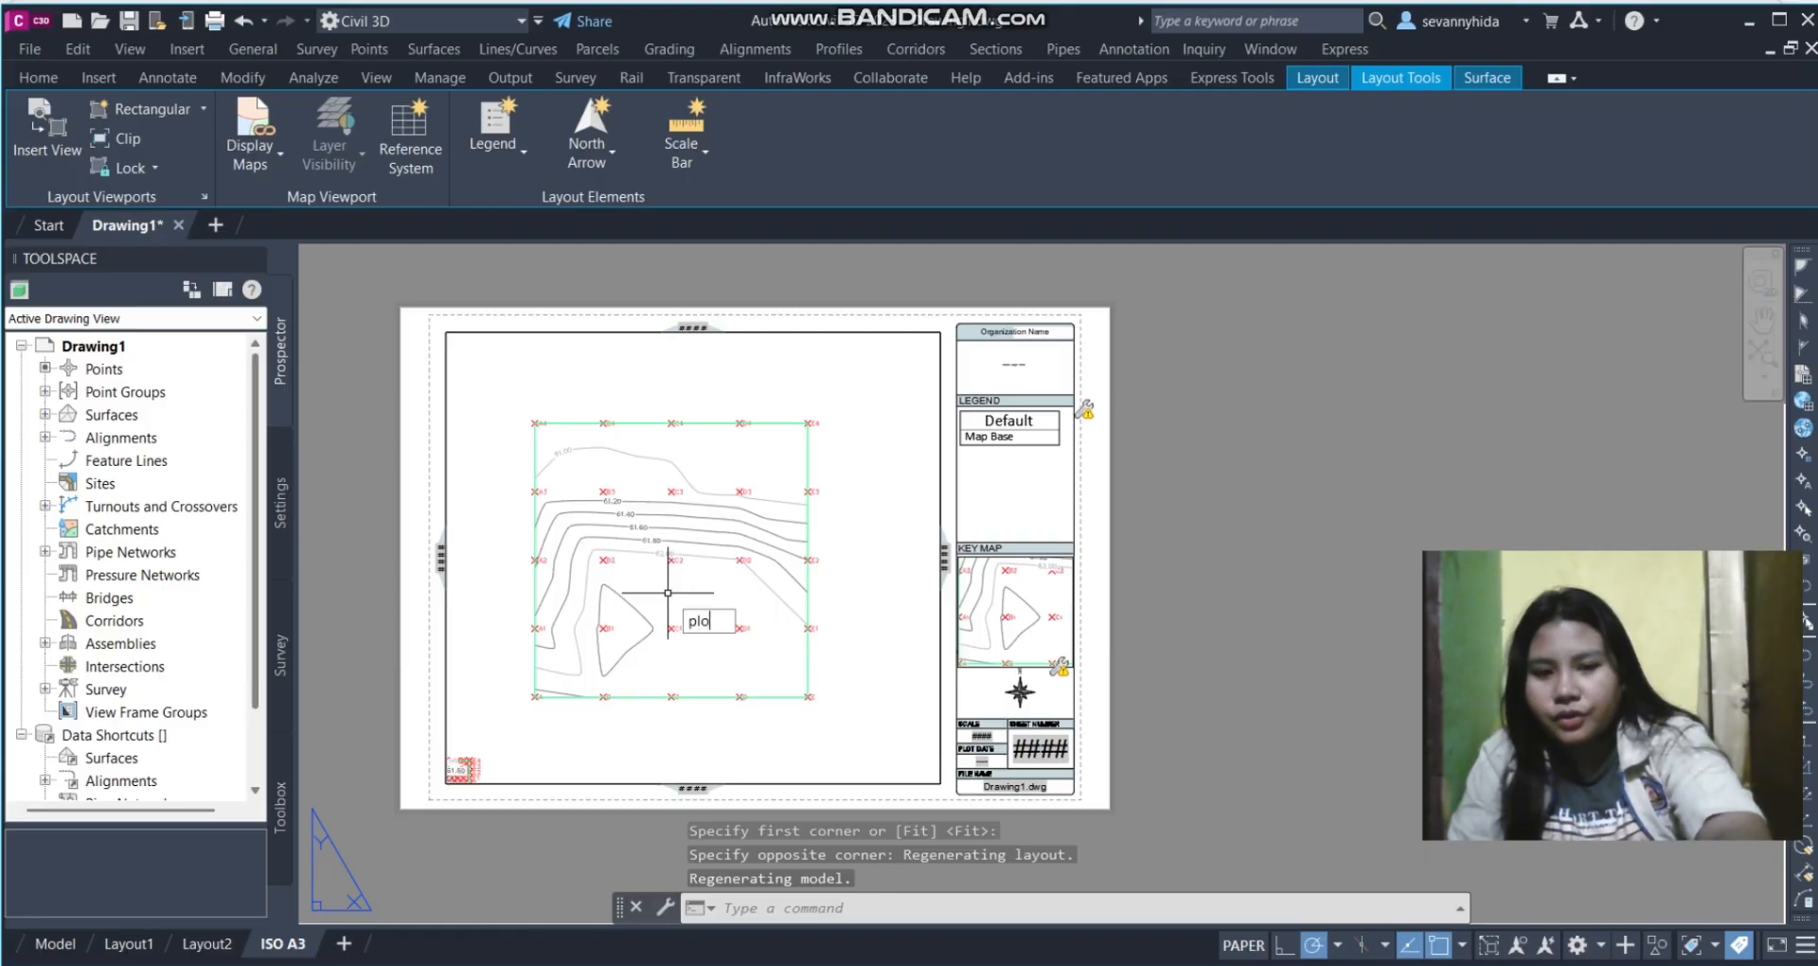
pyautogui.click(760, 647)
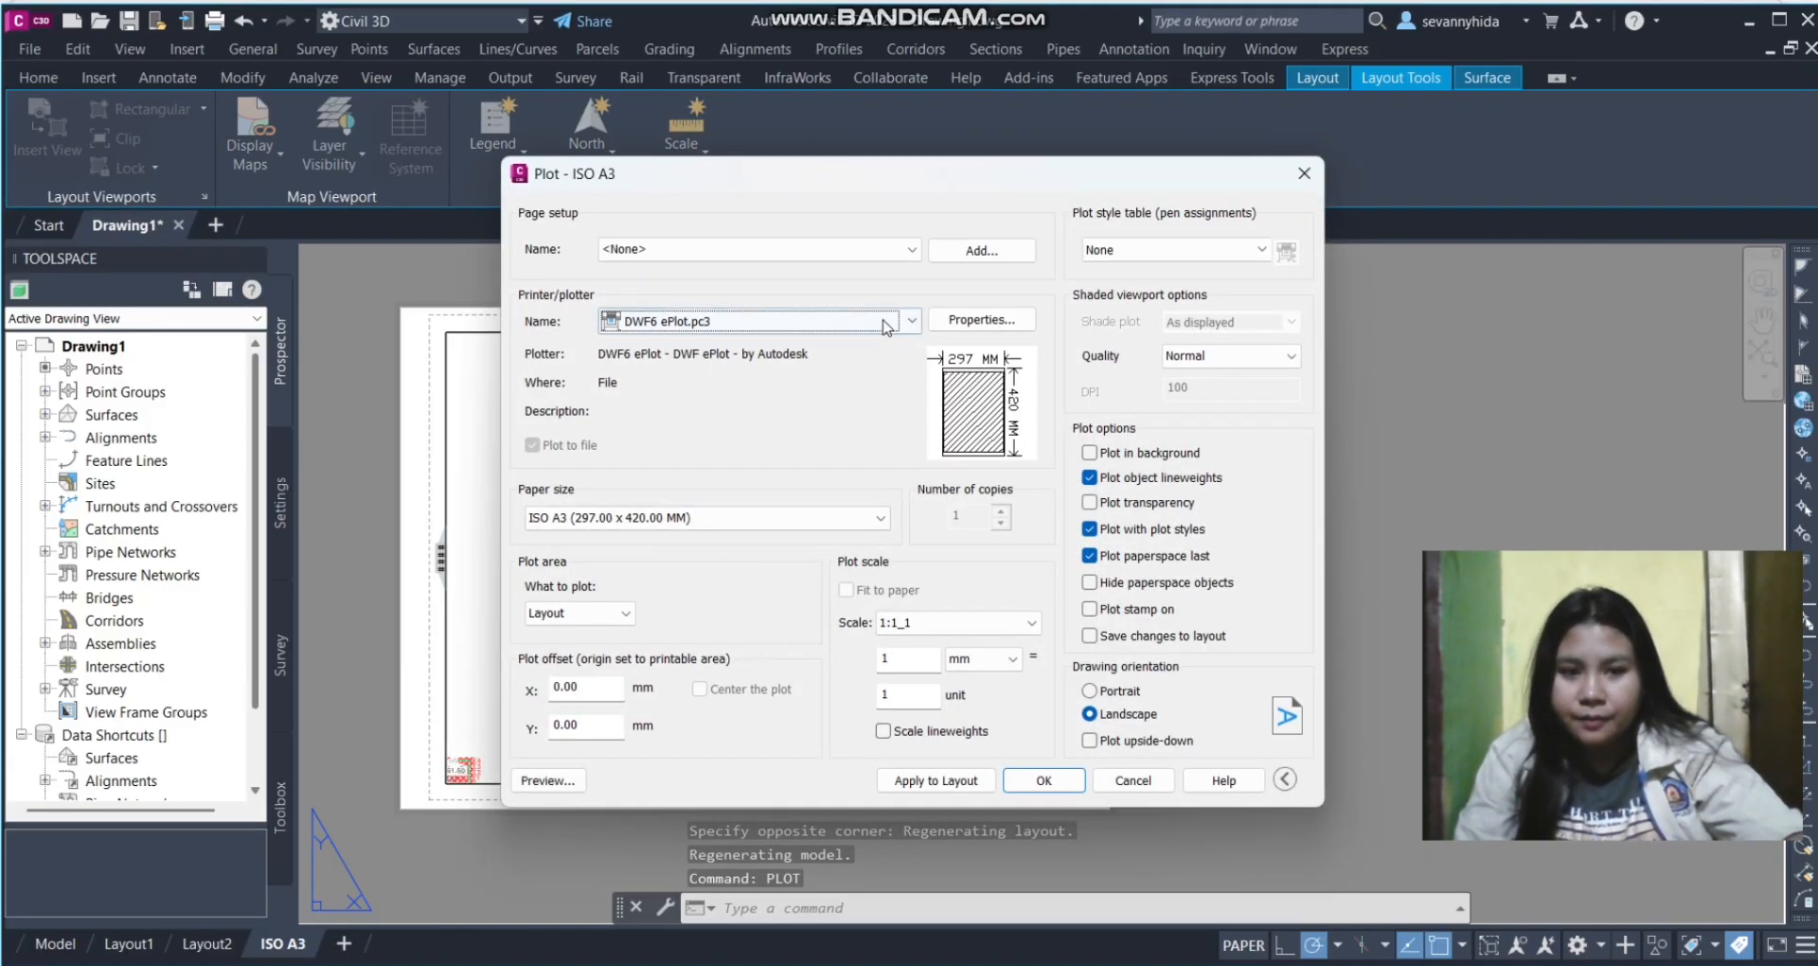
pyautogui.click(913, 322)
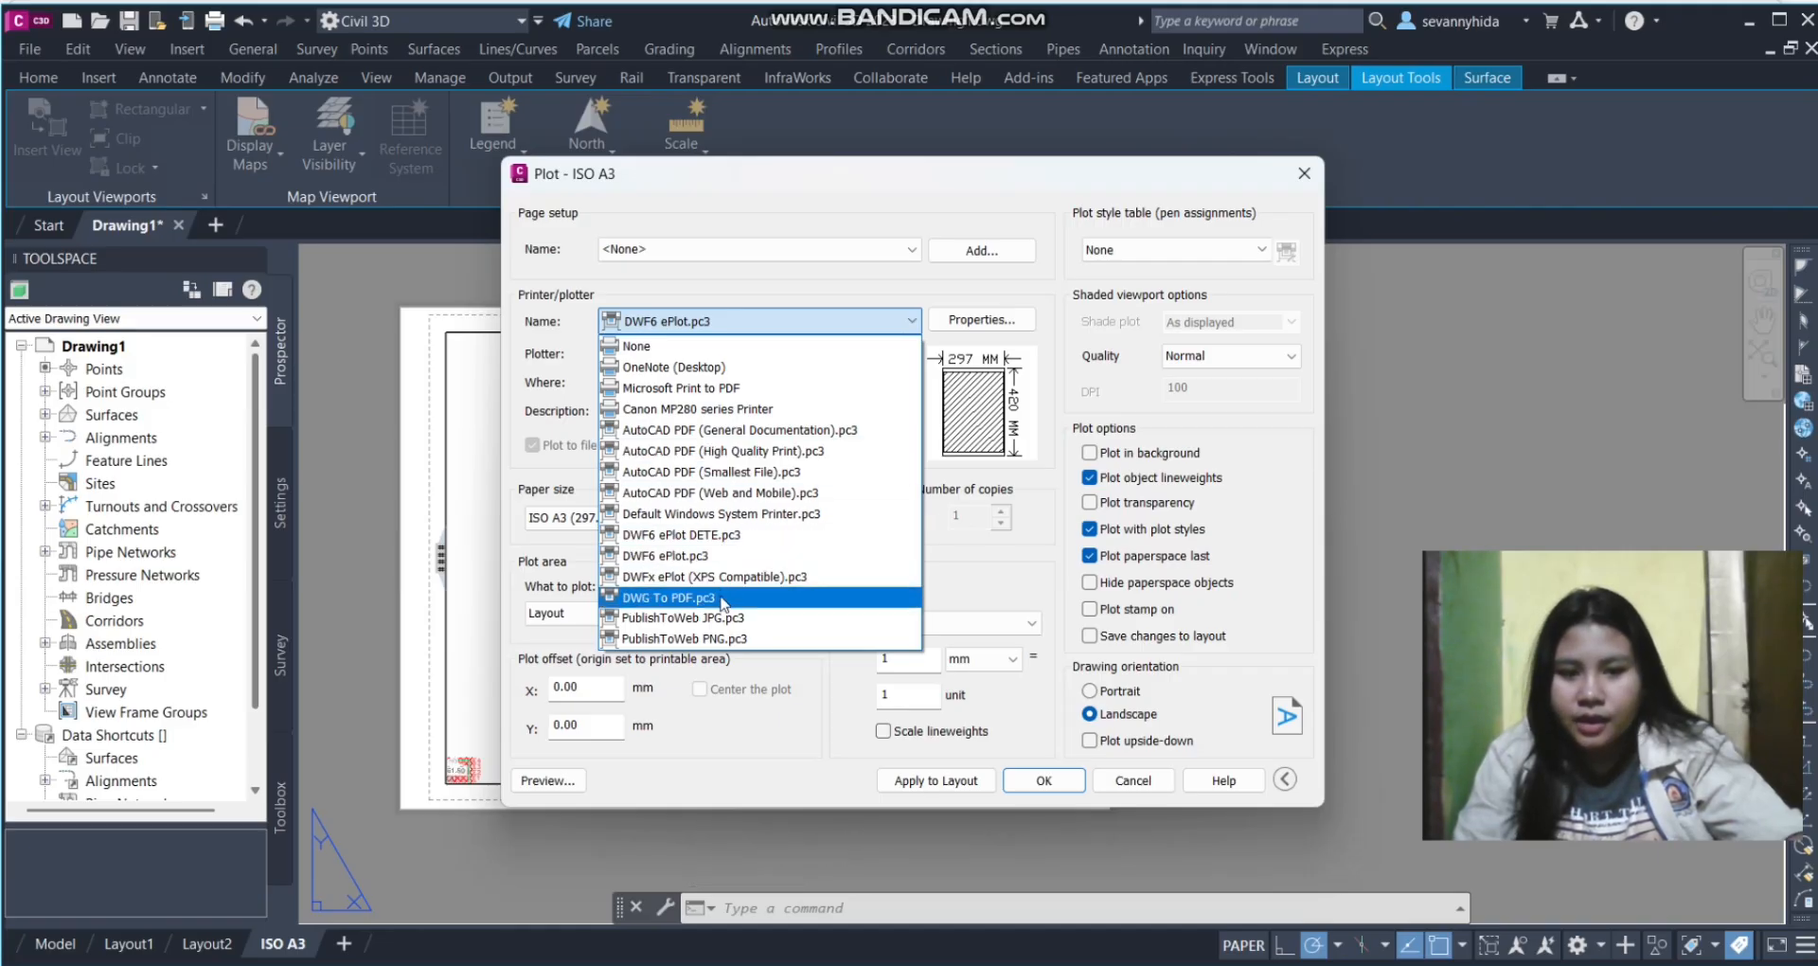
pyautogui.click(671, 598)
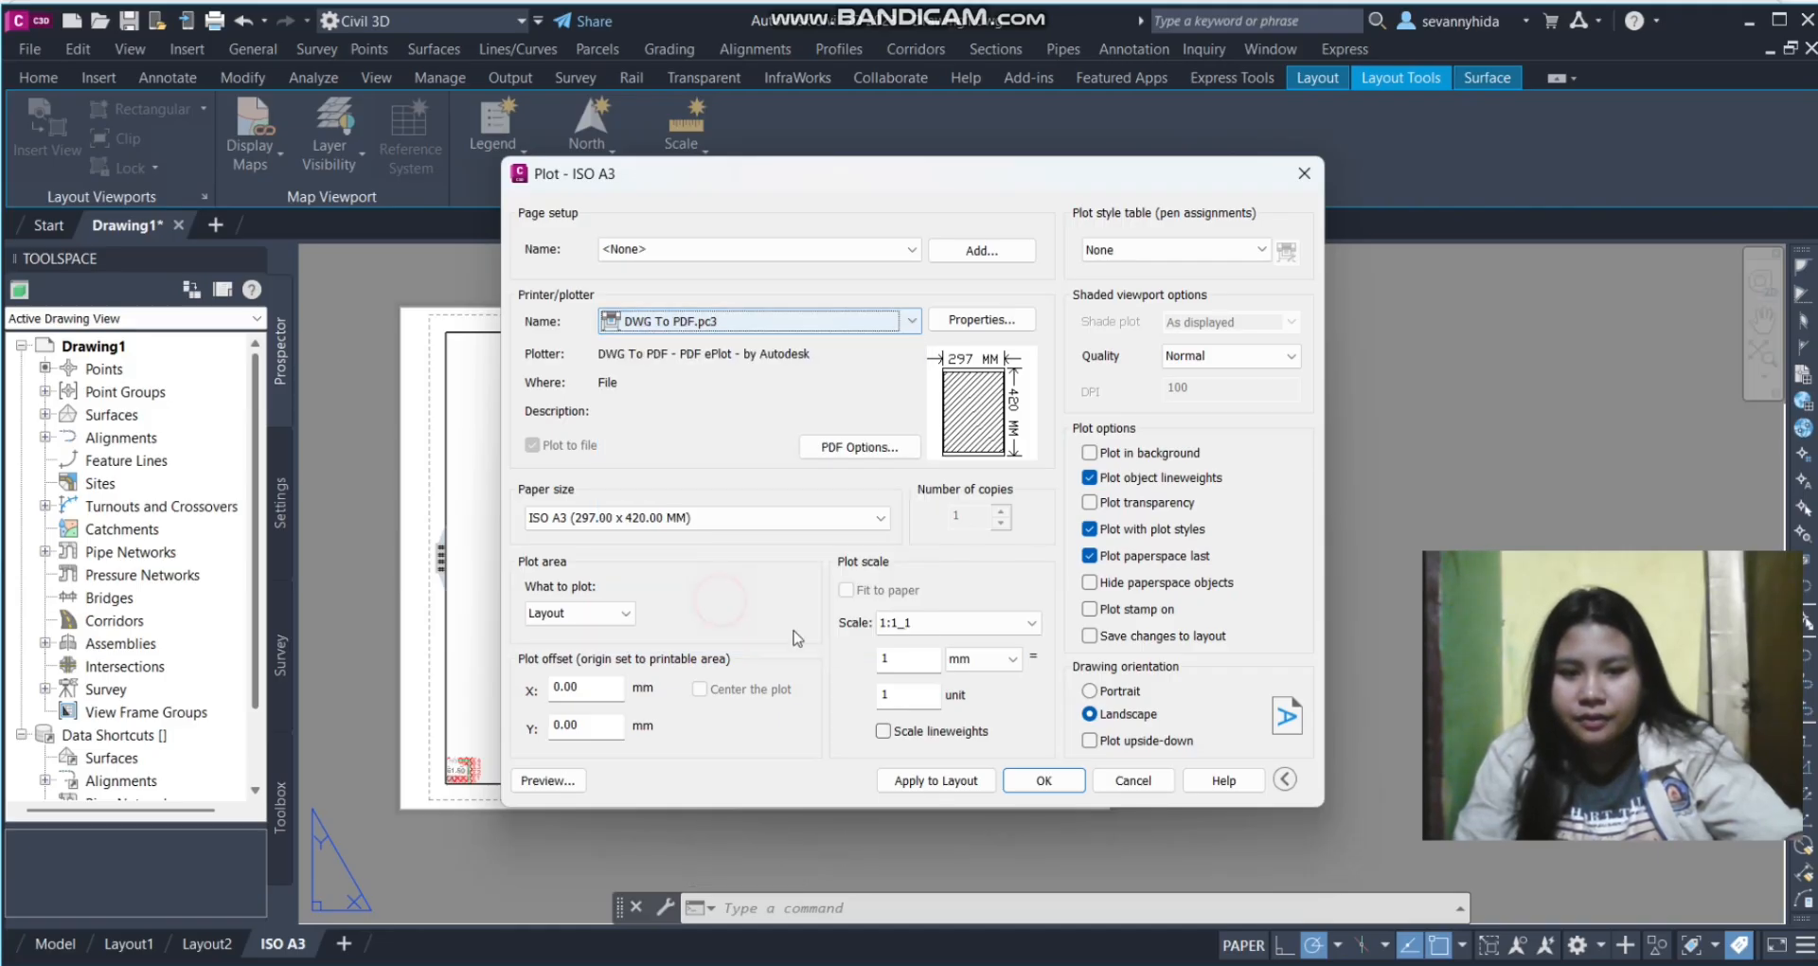
# Plot the layout to the Downloads folder as Drawing1-ISO A3 in PDF format, overwriting the existing file
pyautogui.click(1042, 781)
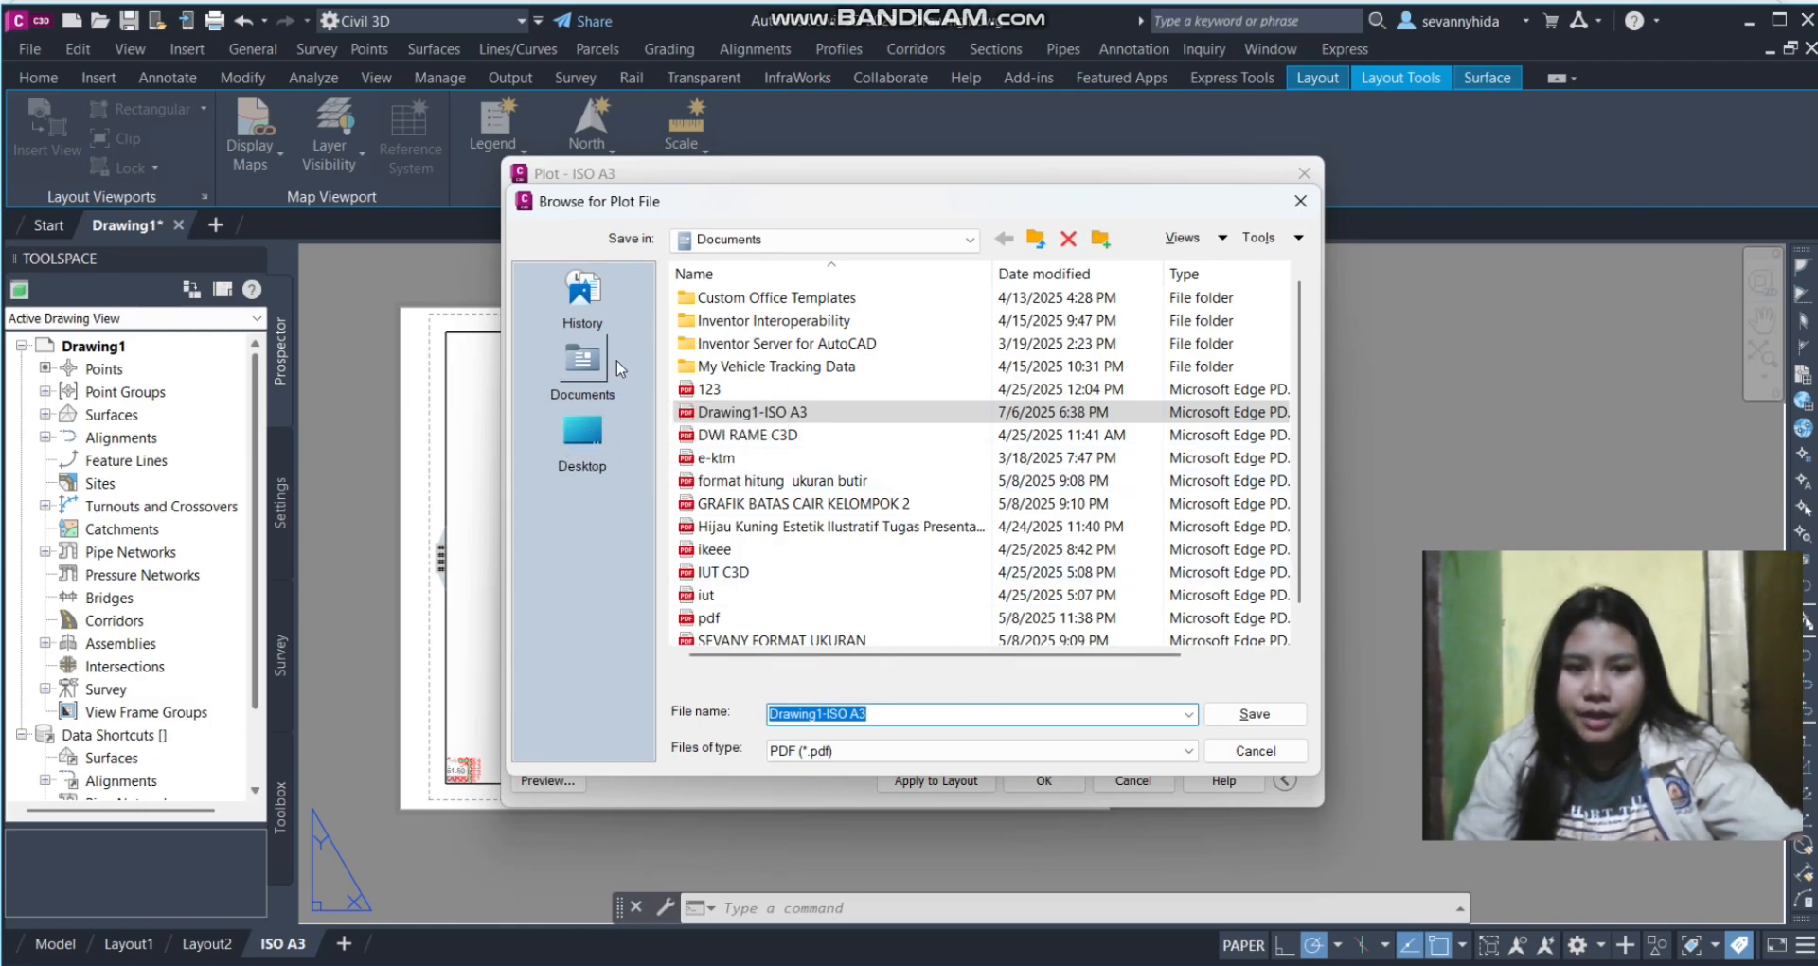
pyautogui.click(852, 242)
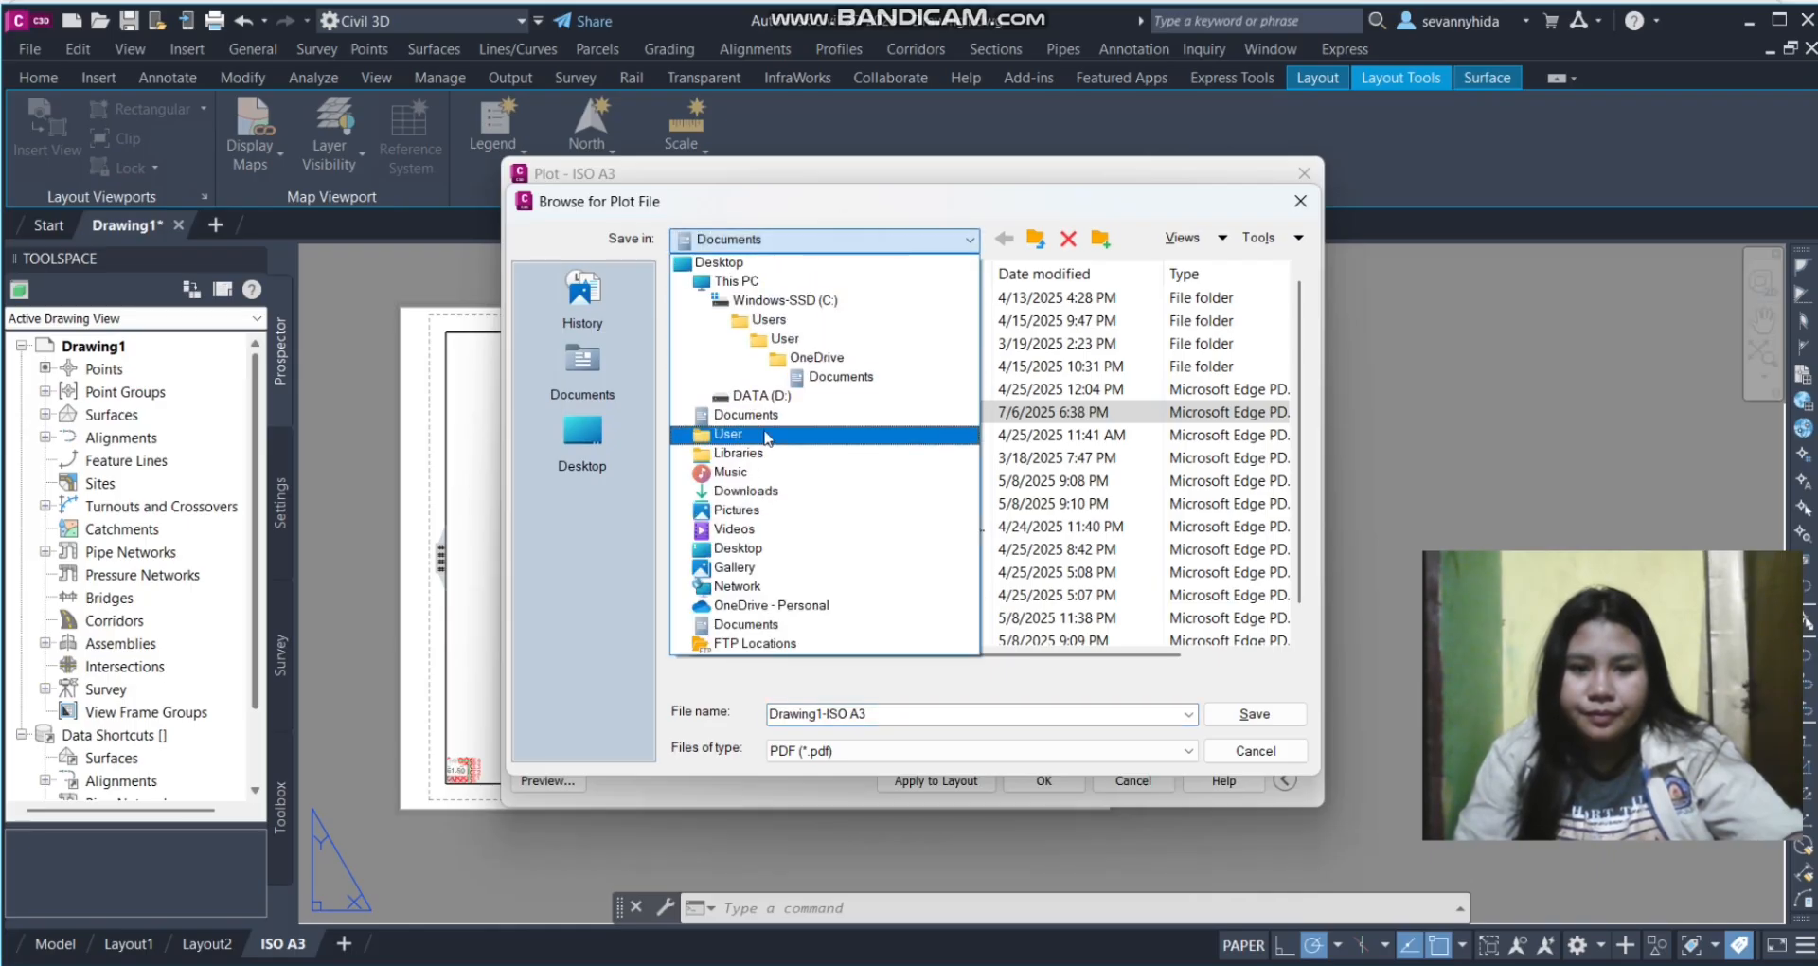
pyautogui.click(751, 493)
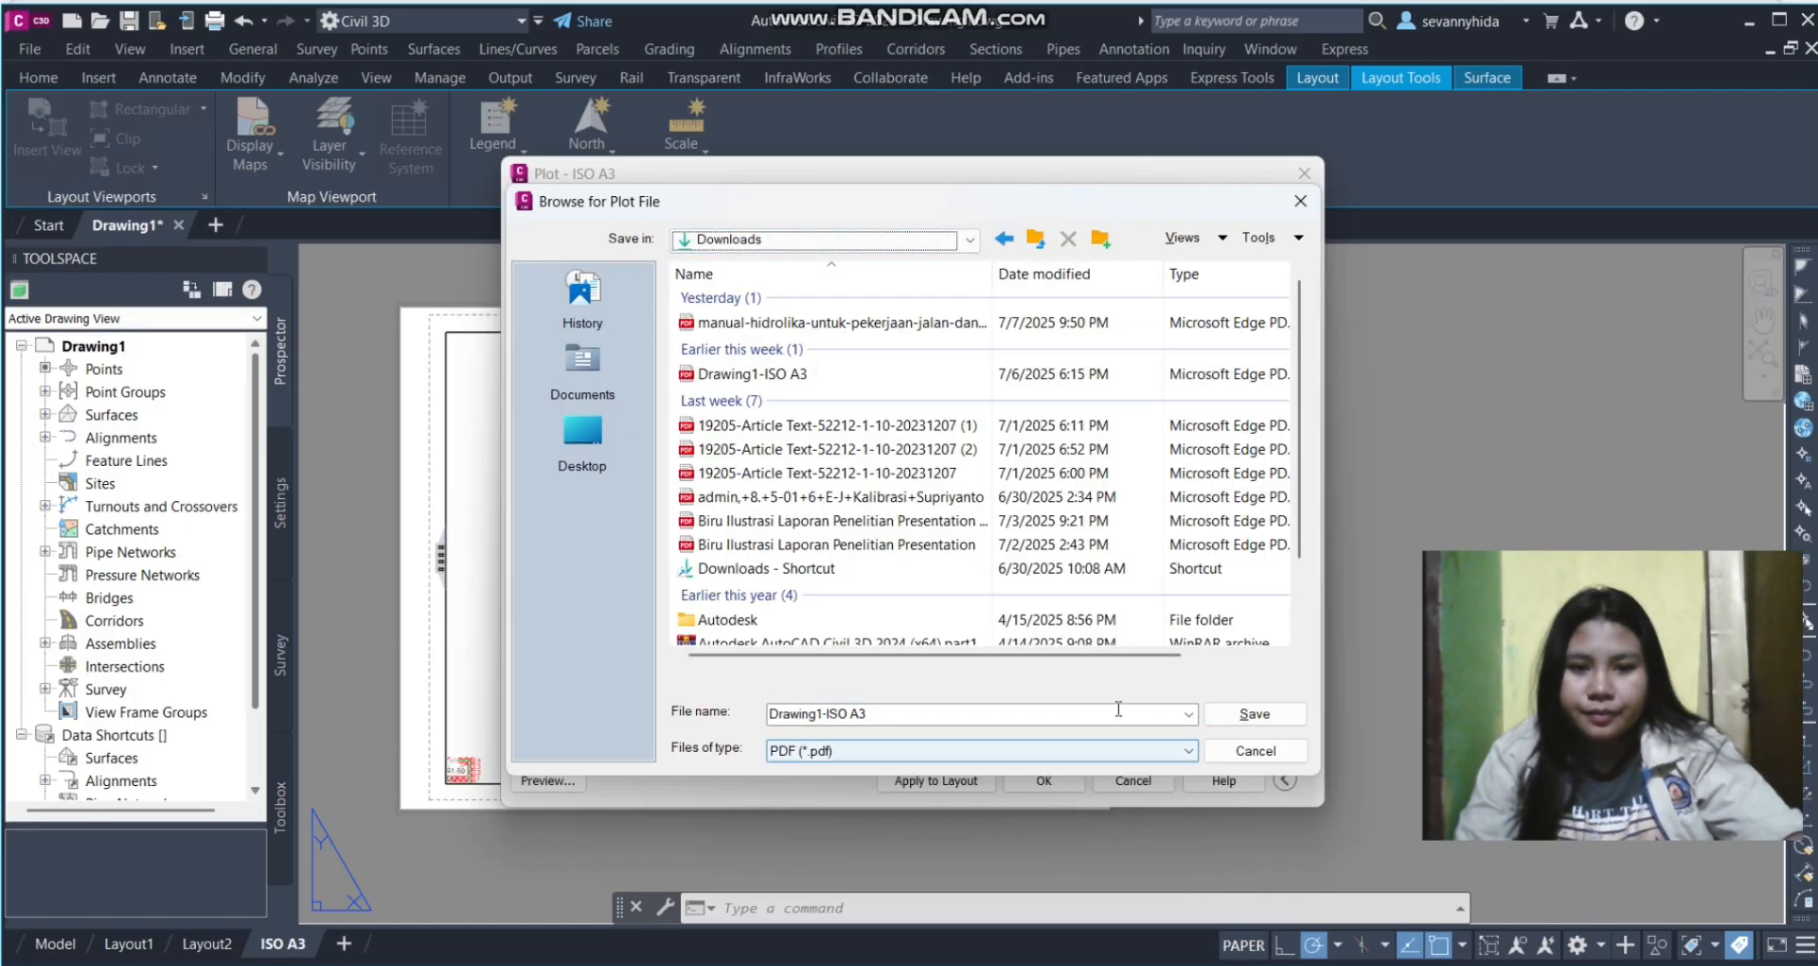
pyautogui.click(1261, 725)
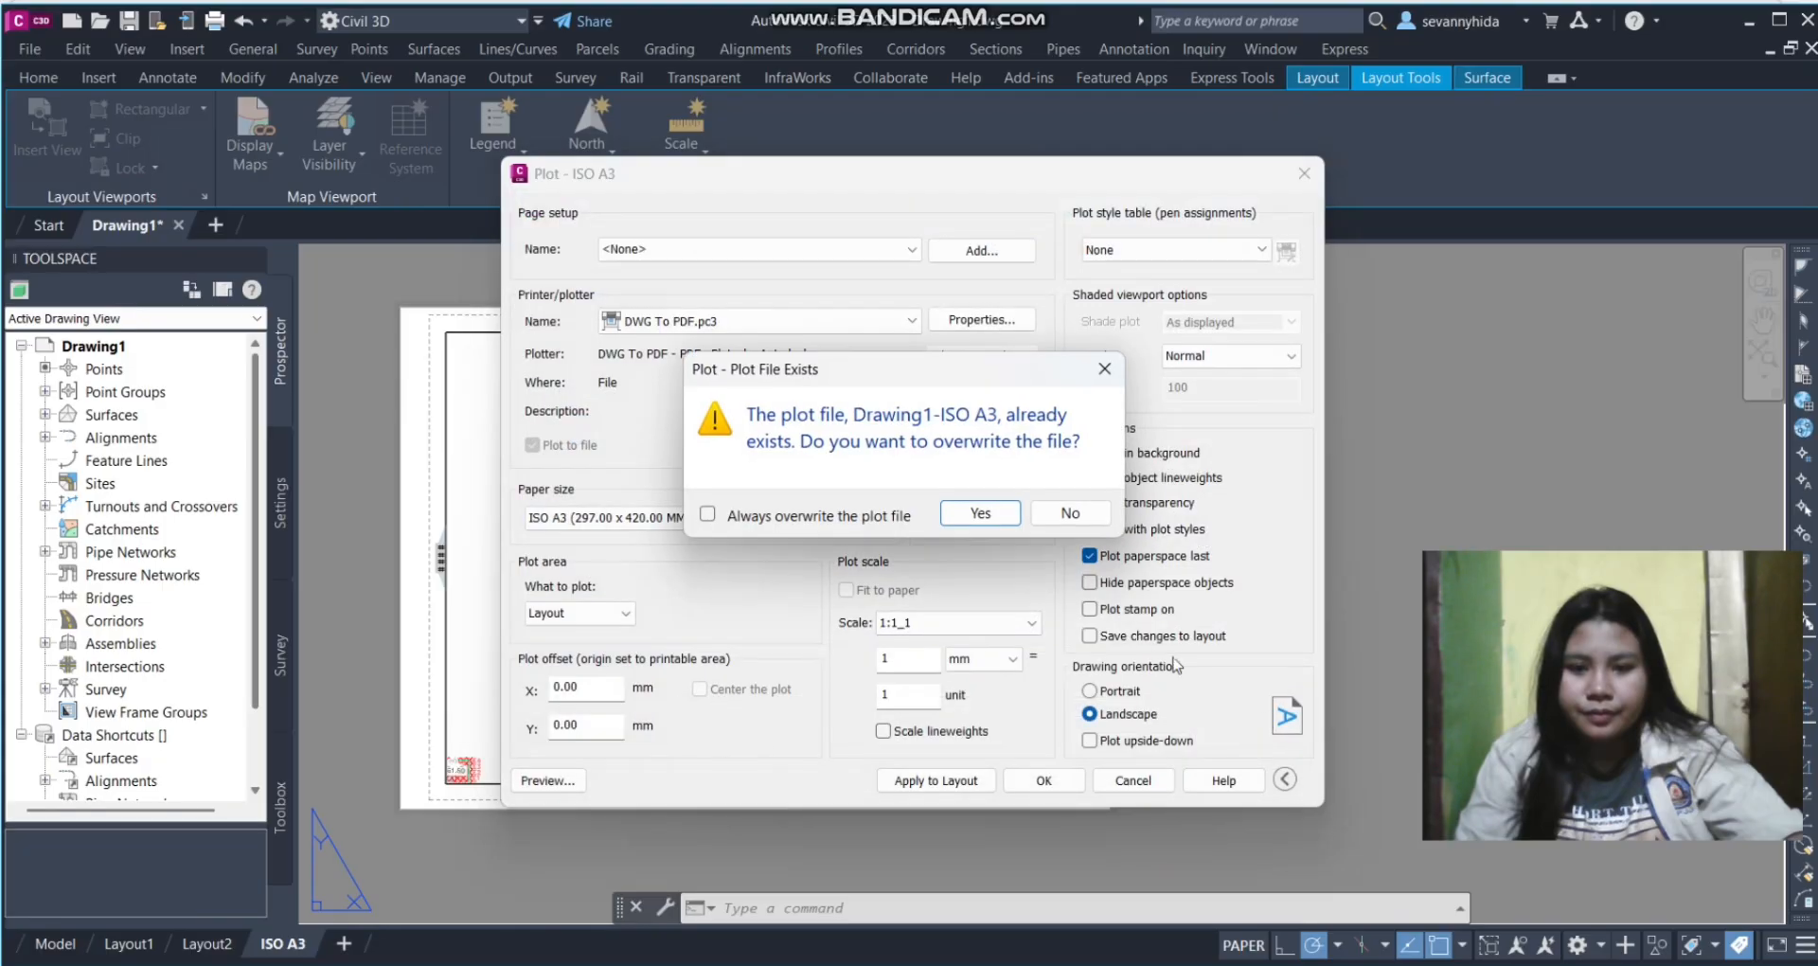
pyautogui.click(980, 514)
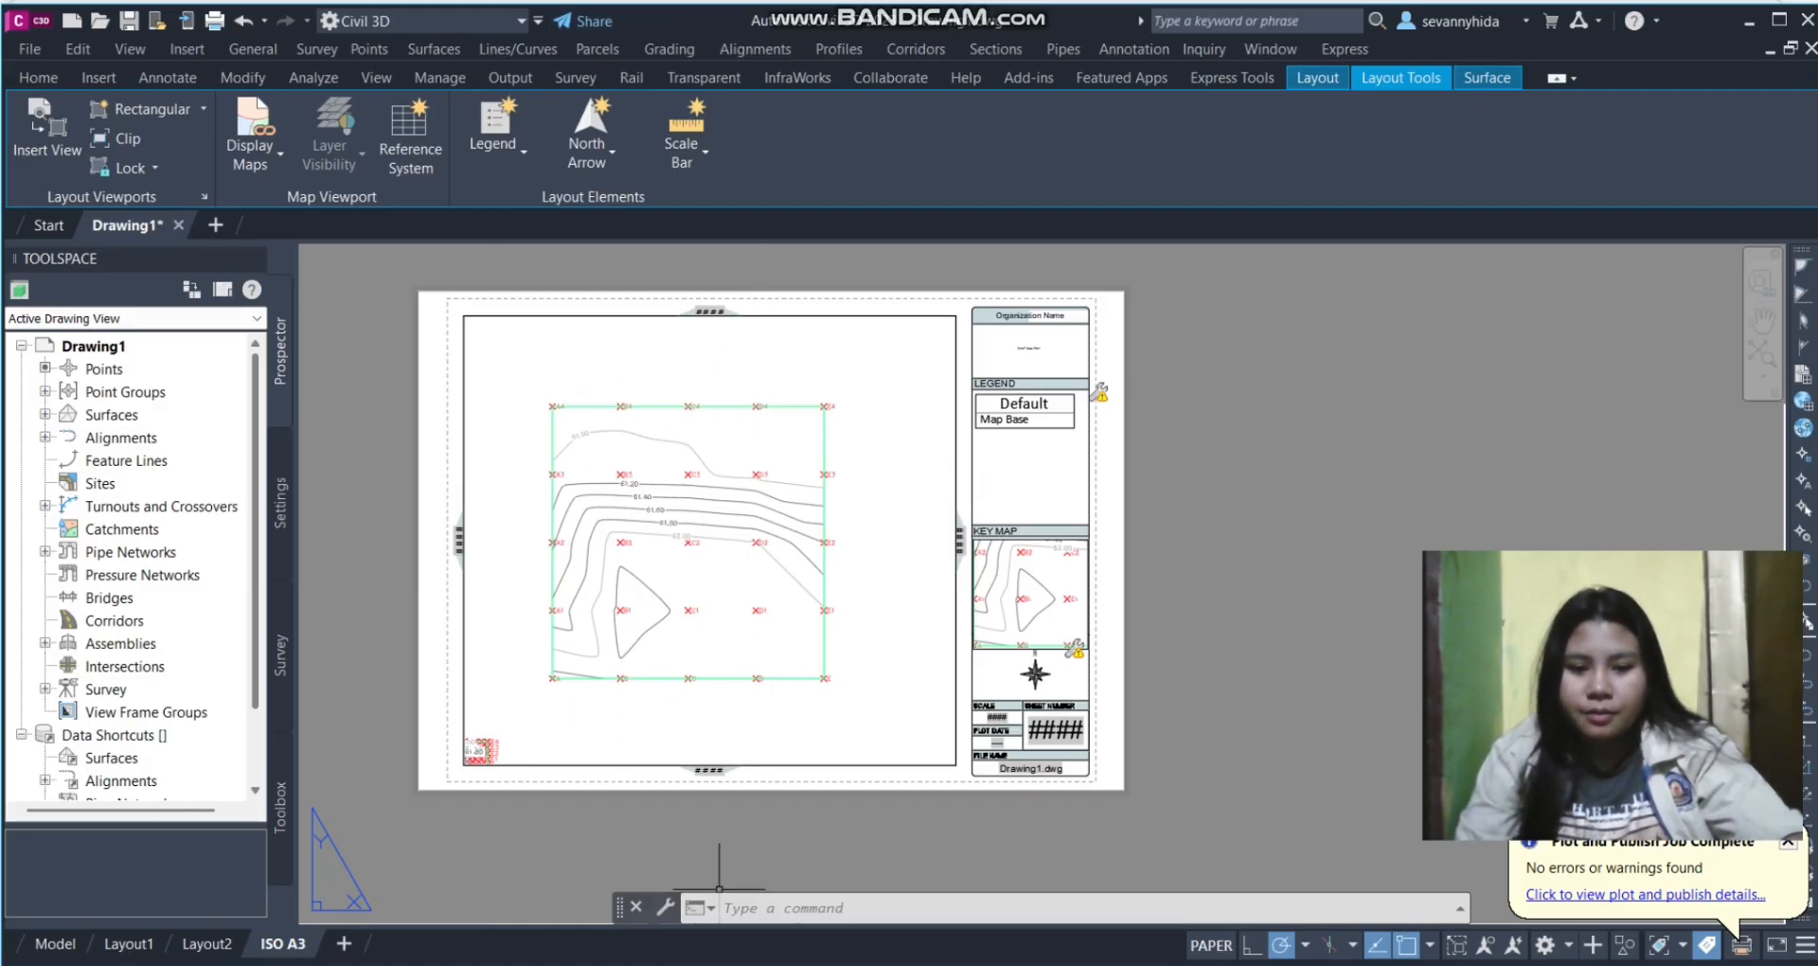
# Open the plotted Drawing1-ISO A3 PDF from the Downloads folder in File Explorer and look over the contour map
pyautogui.click(458, 965)
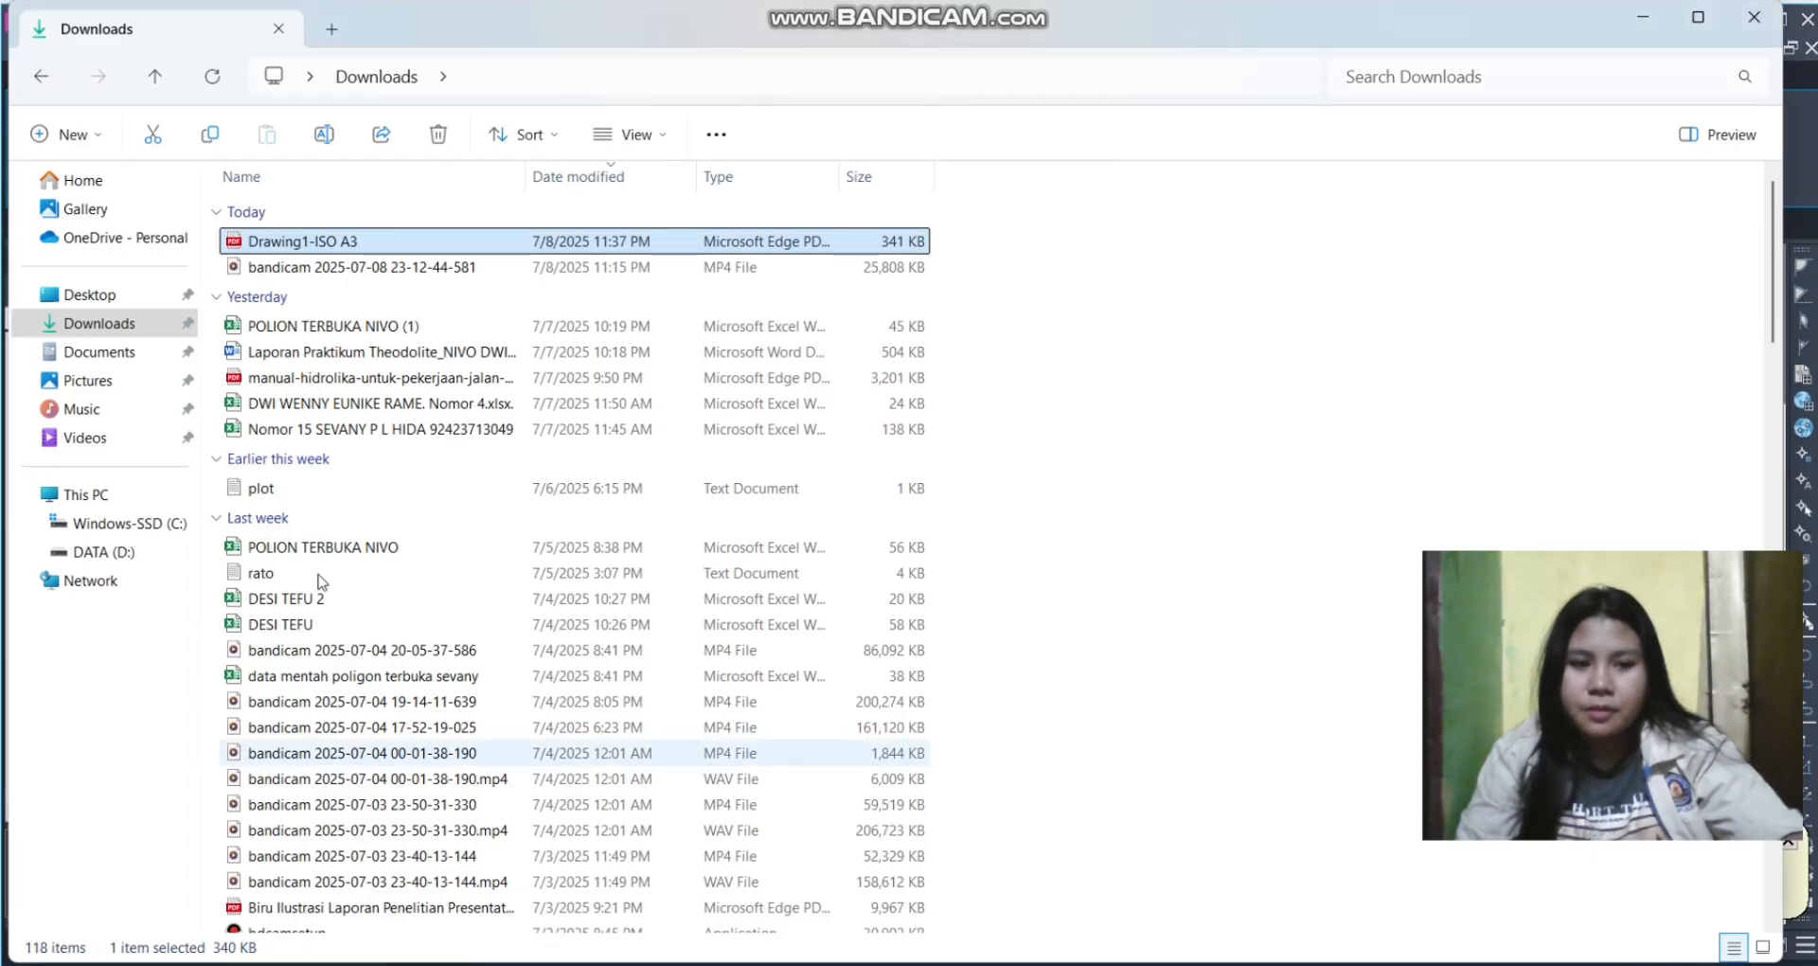
pyautogui.doubleClick(312, 243)
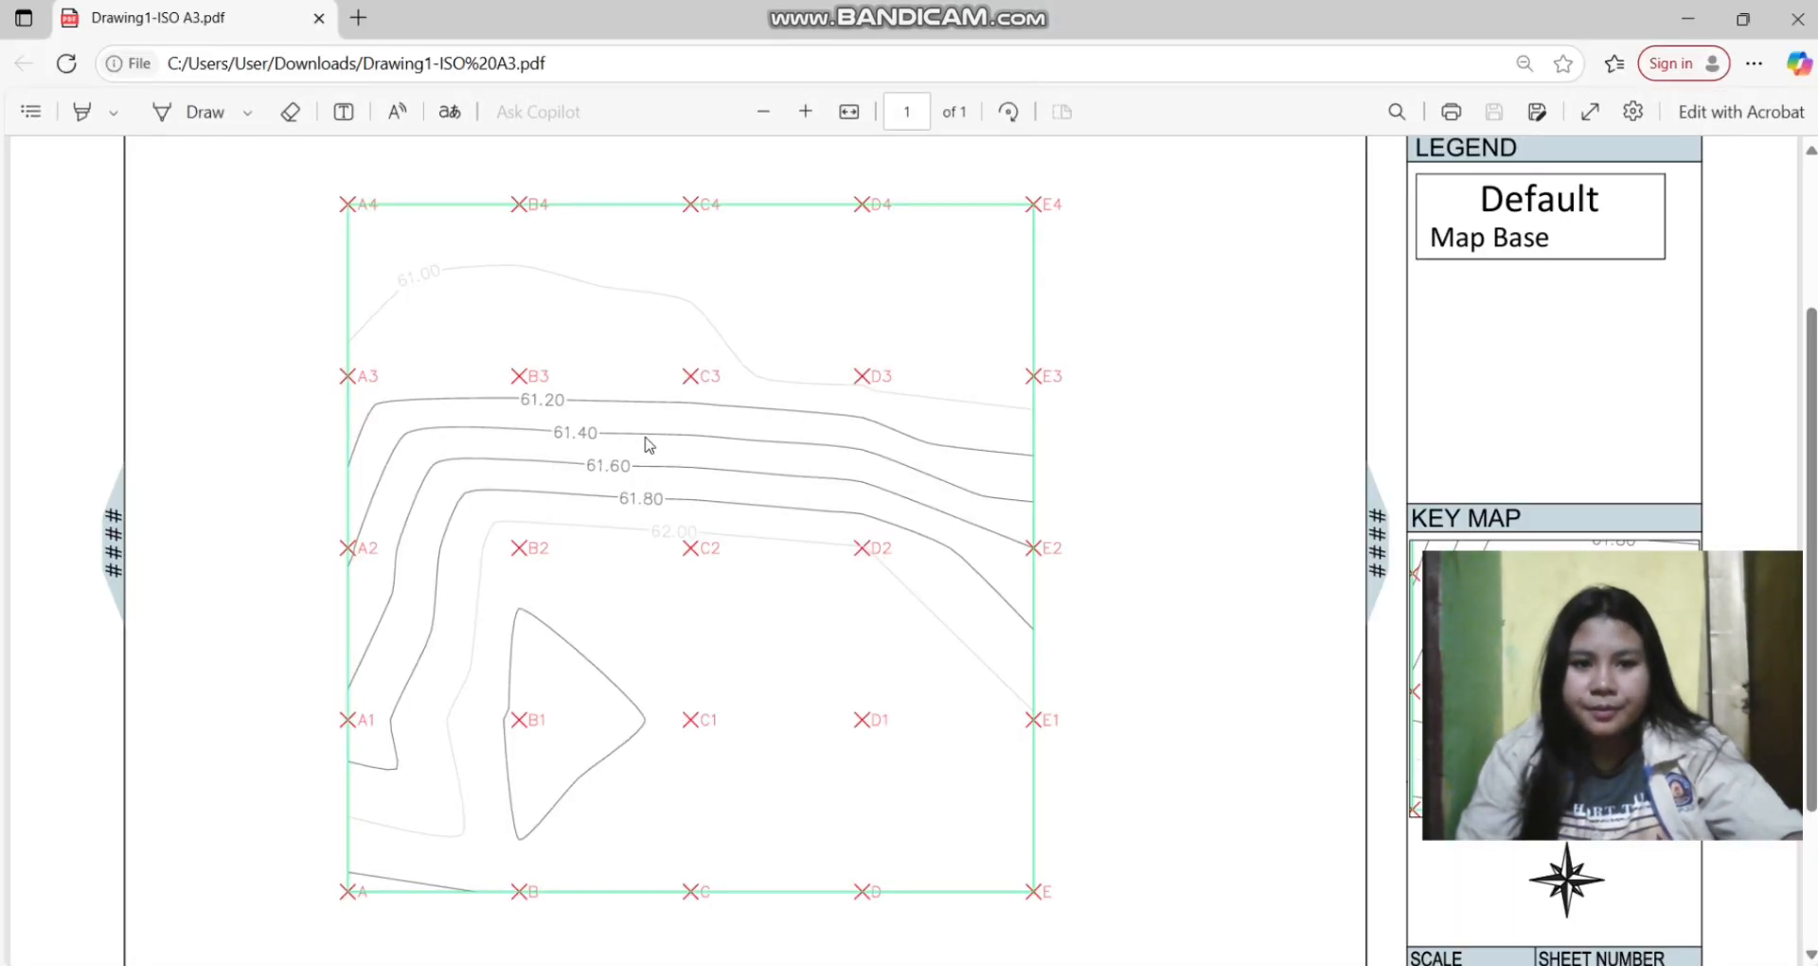
pyautogui.scroll(2, 596, 524)
pyautogui.scroll(-2, 597, 528)
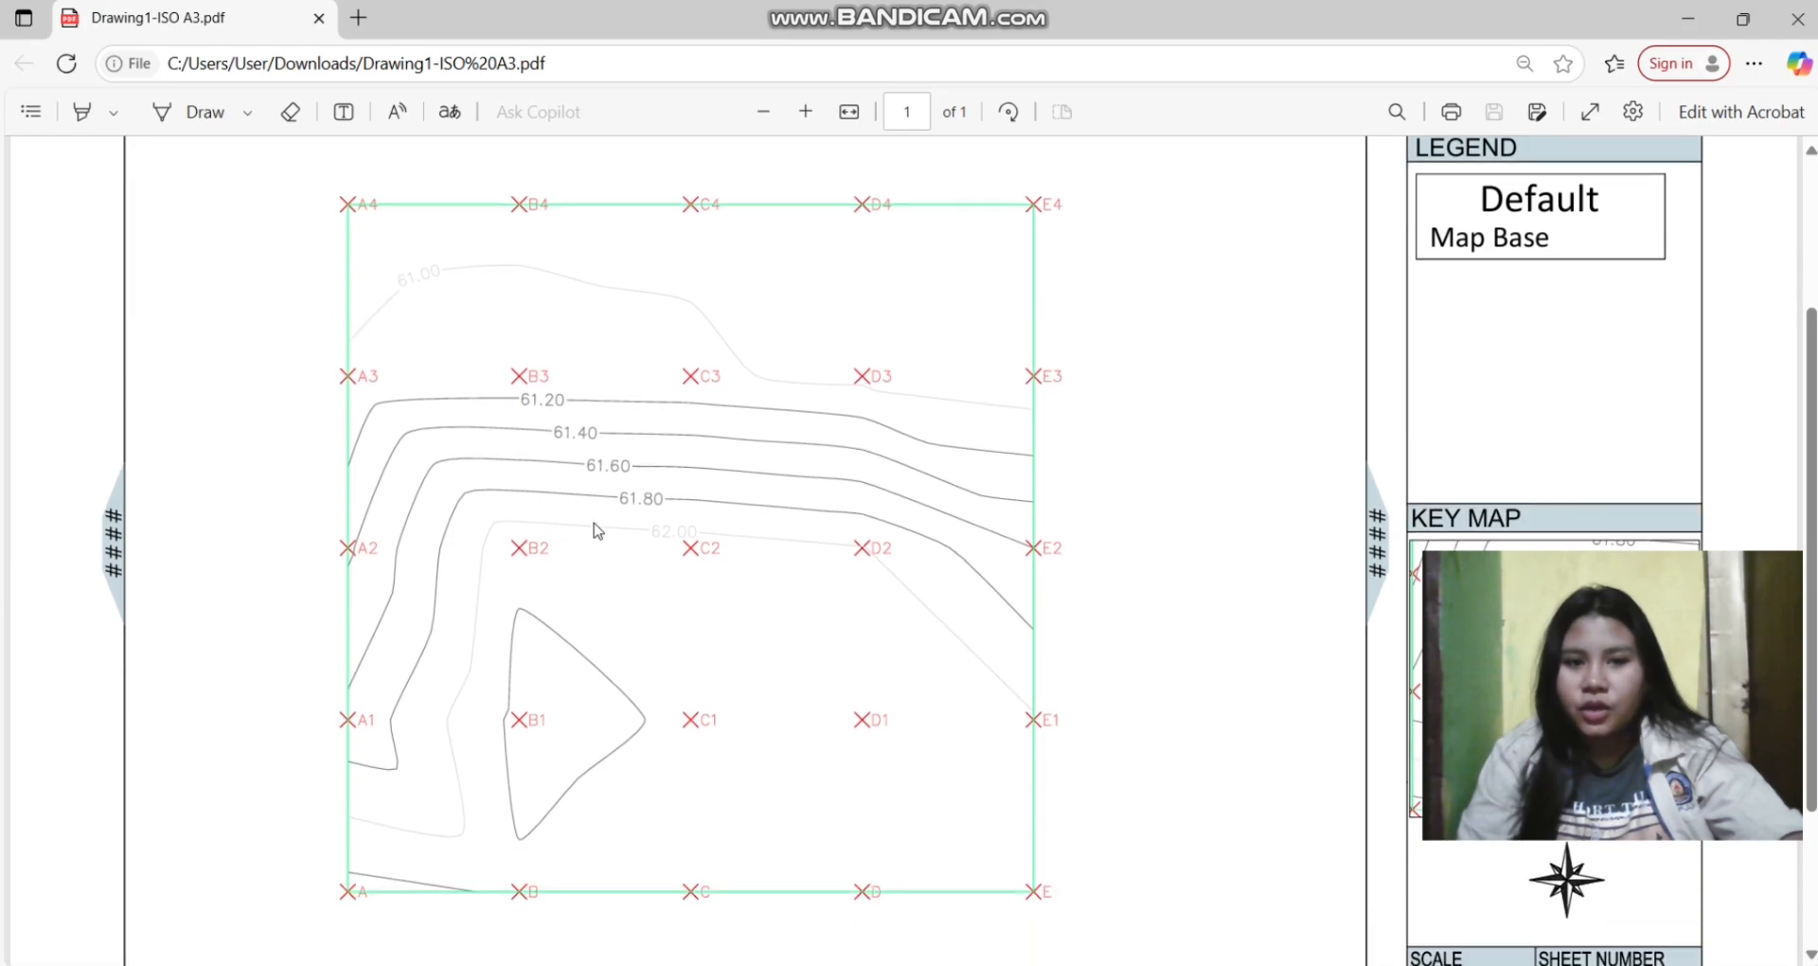